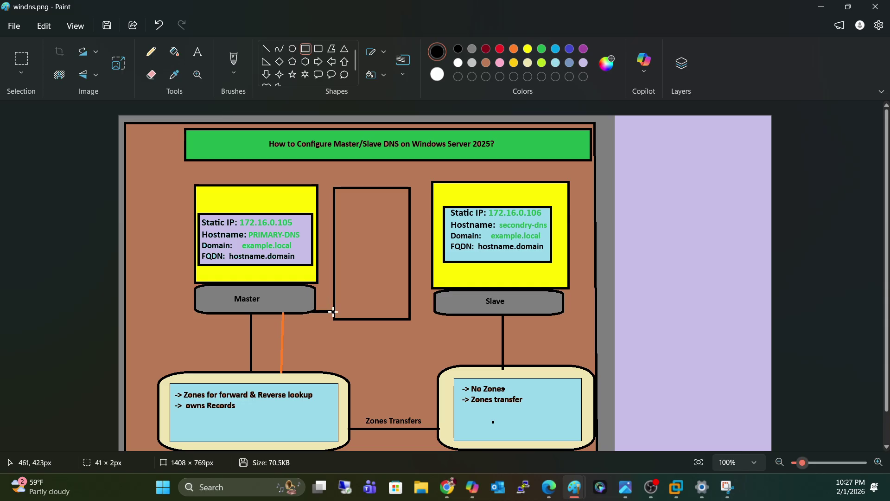
Draw two small black rectangles inside the tall box between Master and Slave, the lower one about 66 × 115 px
{"action": "left_click", "coordinate": [307, 49]}
{"action": "mouse_move", "coordinate": [348, 200]}
{"action": "left_mouse_down"}
{"action": "mouse_move", "coordinate": [383, 249]}
{"action": "mouse_move", "coordinate": [375, 268]}
{"action": "mouse_move", "coordinate": [383, 302]}
{"action": "mouse_move", "coordinate": [383, 238]}
{"action": "mouse_move", "coordinate": [403, 305]}
{"action": "left_mouse_up"}
{"action": "left_click", "coordinate": [373, 245]}
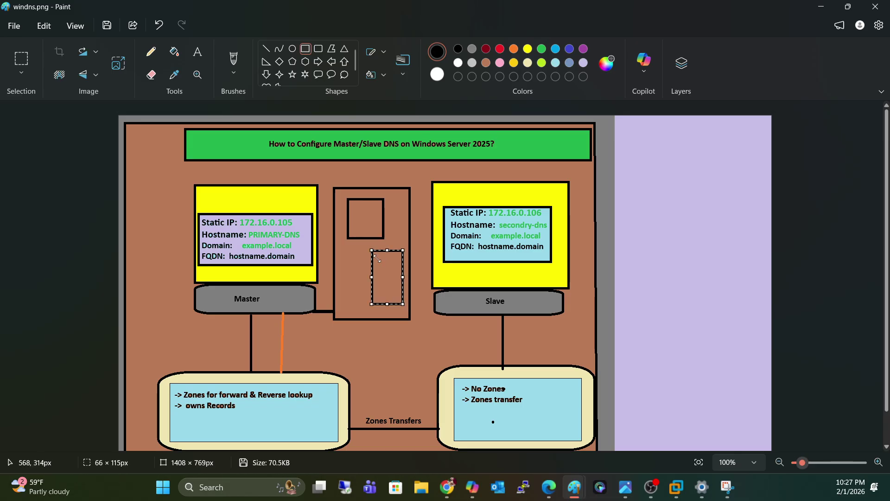
{"action": "left_click", "coordinate": [359, 255]}
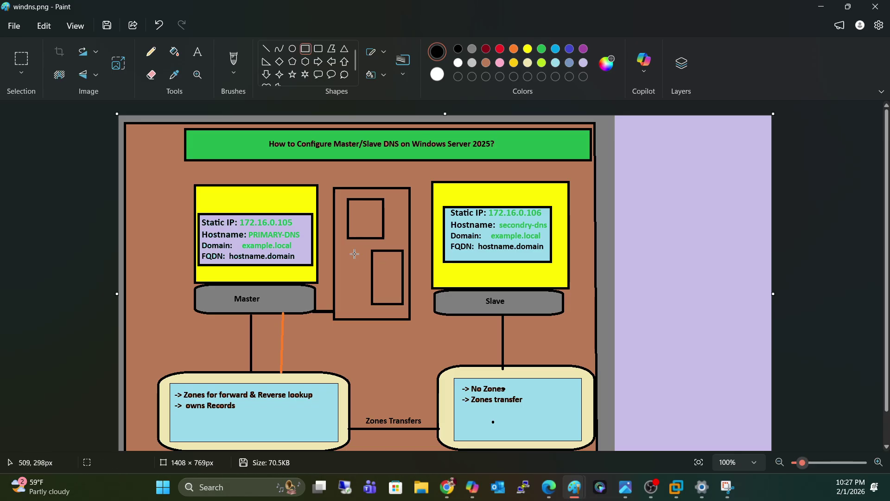
Draw a green line spanning about 73 × 108 px from the Master server to the upper small rectangle
{"action": "left_click", "coordinate": [542, 49]}
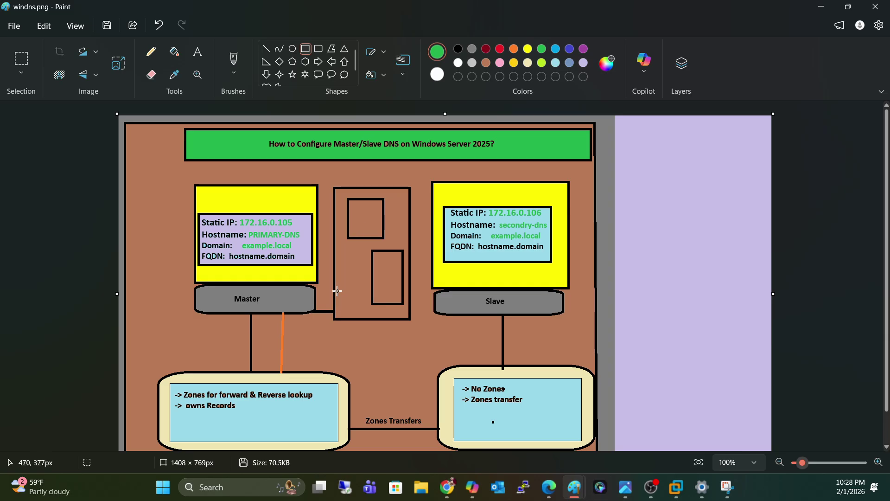
{"action": "left_click", "coordinate": [317, 288]}
{"action": "left_click_drag", "start_coordinate": [317, 288], "coordinate": [346, 264]}
{"action": "key", "text": "ctrl+z"}
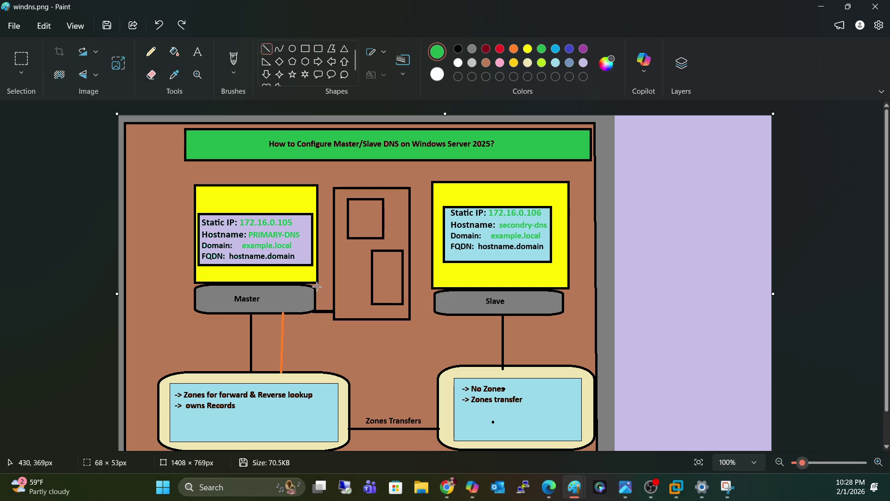
{"action": "left_click_drag", "start_coordinate": [317, 287], "coordinate": [351, 238]}
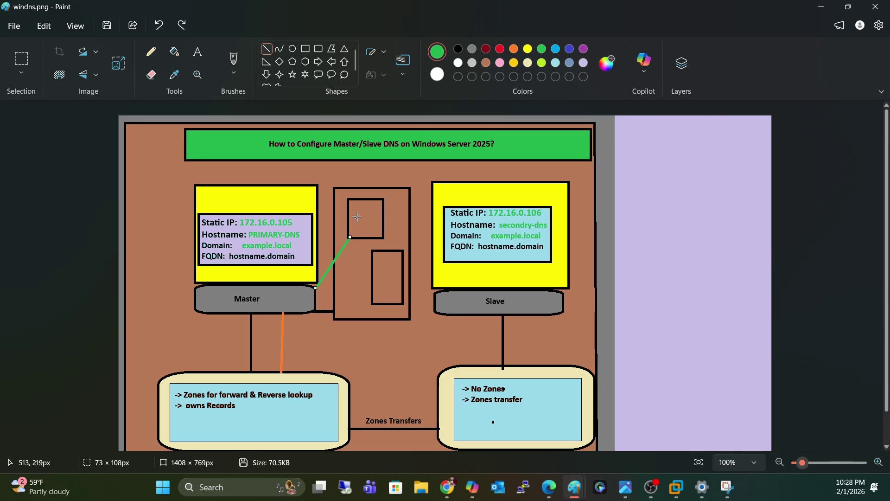
Add short slanted green strokes inside both small rectangles to represent their contents
{"action": "left_click_drag", "start_coordinate": [355, 218], "coordinate": [364, 206]}
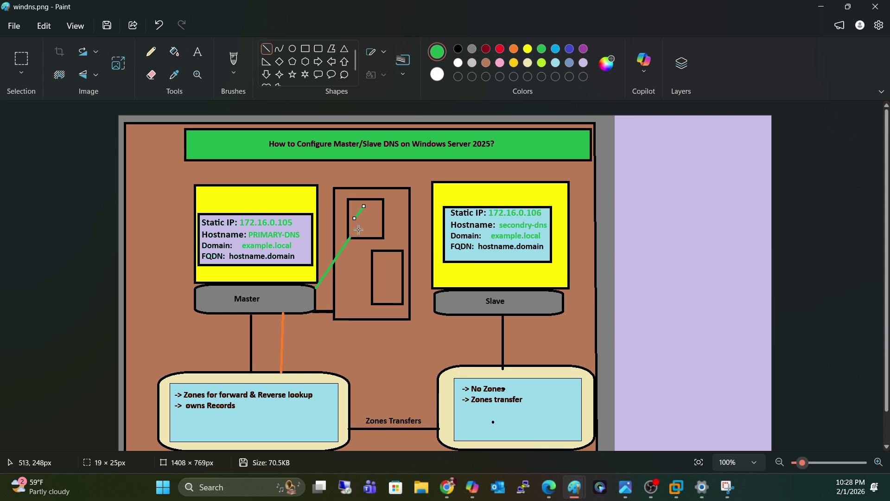
{"action": "left_click_drag", "start_coordinate": [361, 228], "coordinate": [370, 212]}
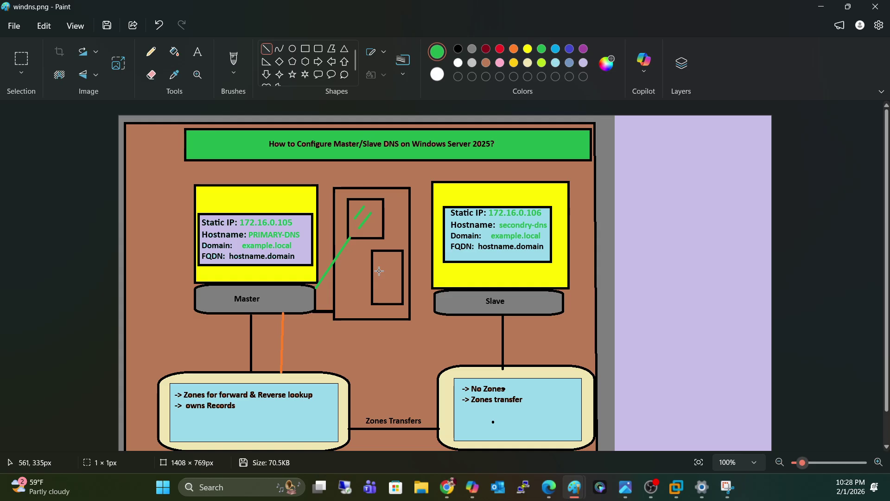
{"action": "mouse_move", "coordinate": [380, 272]}
{"action": "left_mouse_down"}
{"action": "mouse_move", "coordinate": [388, 260]}
{"action": "mouse_move", "coordinate": [395, 269]}
{"action": "left_mouse_up"}
Draw a small green box below the Slave server and a green bar about 536 px long joining it to the orange line
{"action": "left_click", "coordinate": [305, 49]}
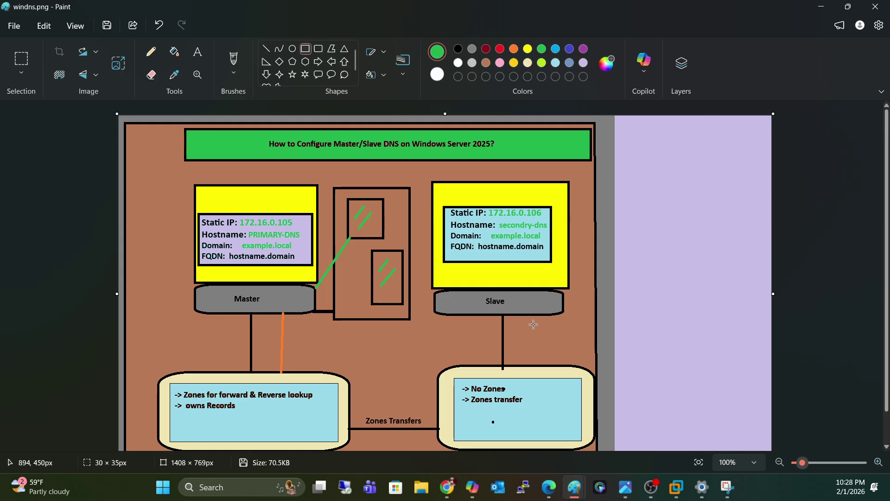
{"action": "left_click_drag", "start_coordinate": [533, 323], "coordinate": [571, 351]}
{"action": "left_click_drag", "start_coordinate": [286, 341], "coordinate": [535, 340]}
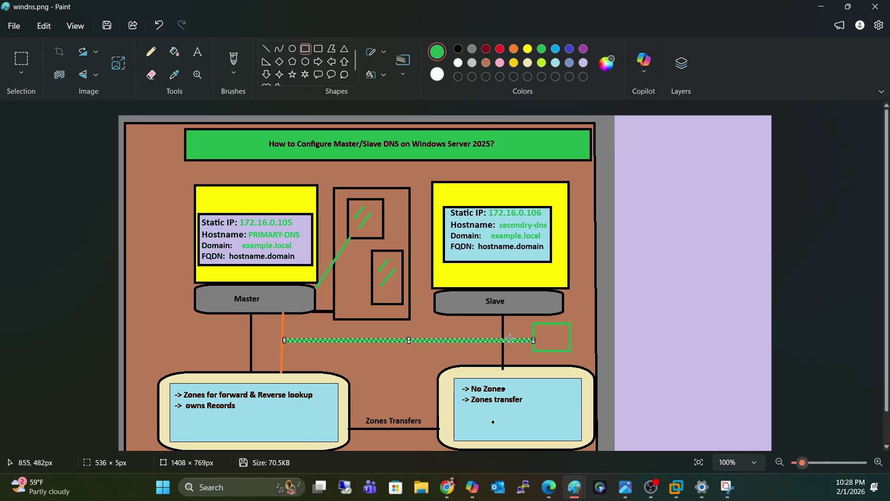
{"action": "left_click", "coordinate": [454, 332]}
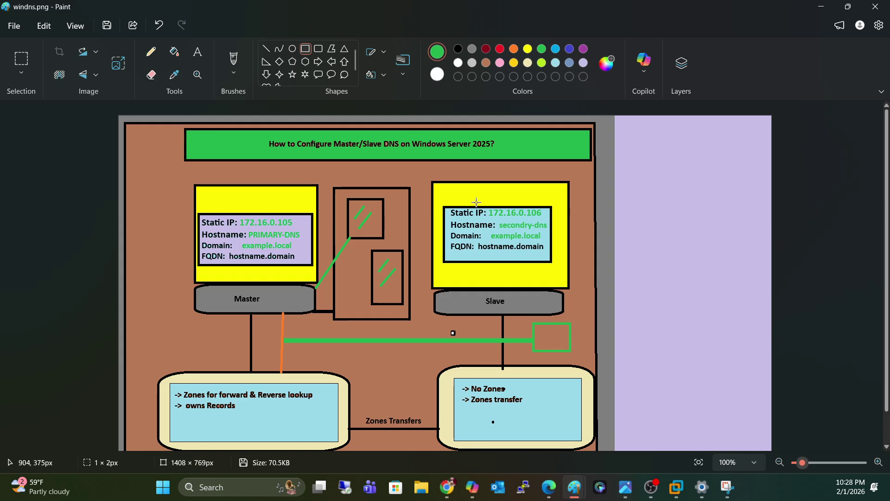
Draw a green circle about 51 × 46 px inside the small green box below the Slave server
{"action": "left_click", "coordinate": [266, 49]}
{"action": "left_click", "coordinate": [293, 49]}
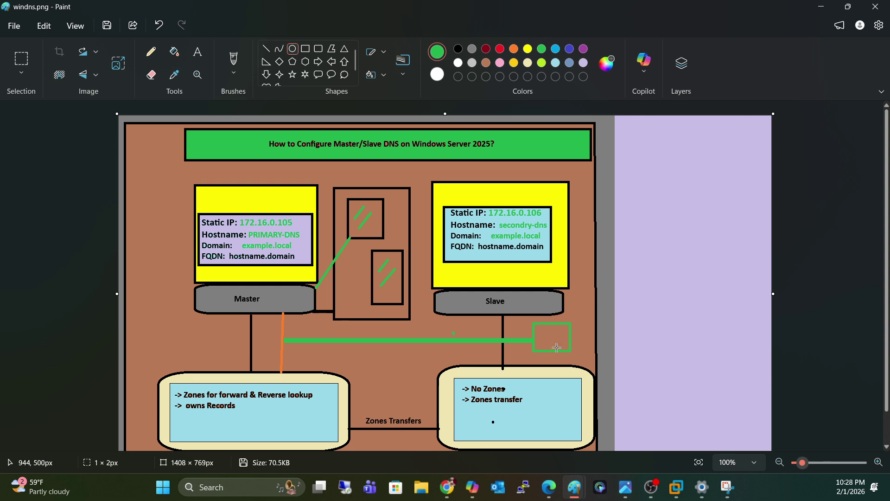
{"action": "left_click_drag", "start_coordinate": [543, 331], "coordinate": [566, 352]}
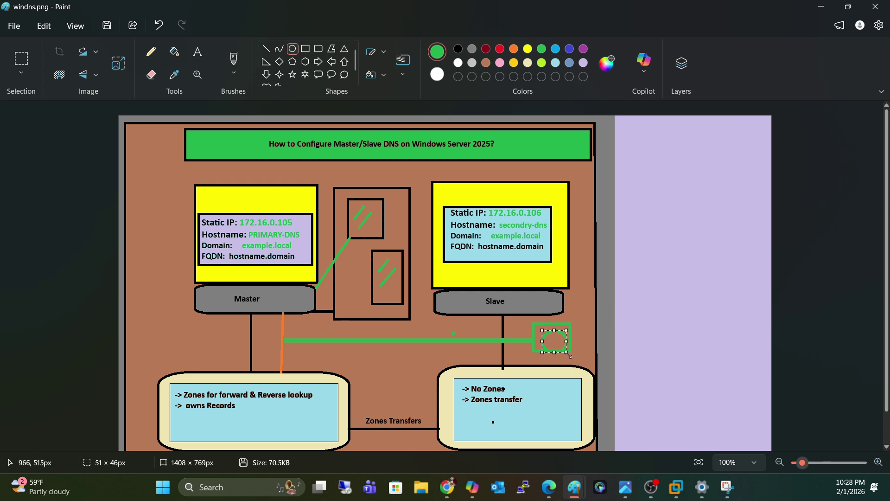
{"action": "left_click", "coordinate": [543, 343]}
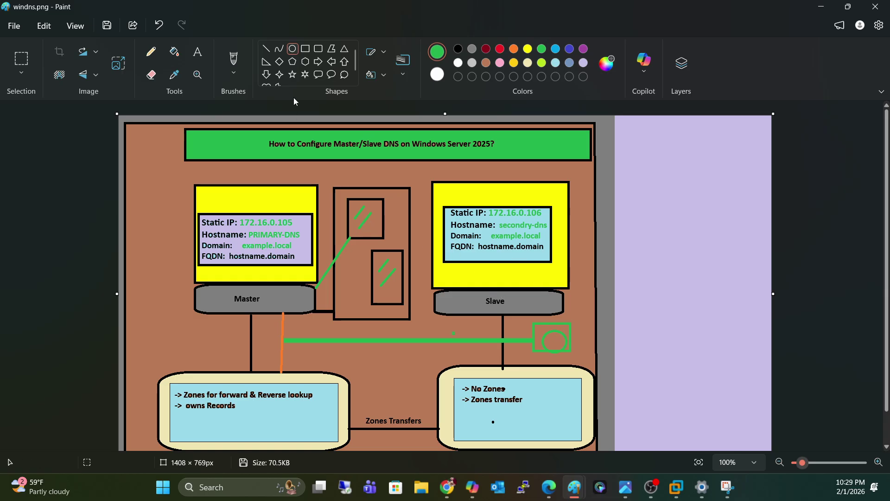
Add another slanted green line spanning about 32 × 29 px at the bottom of the lower small rectangle
{"action": "left_click", "coordinate": [267, 49]}
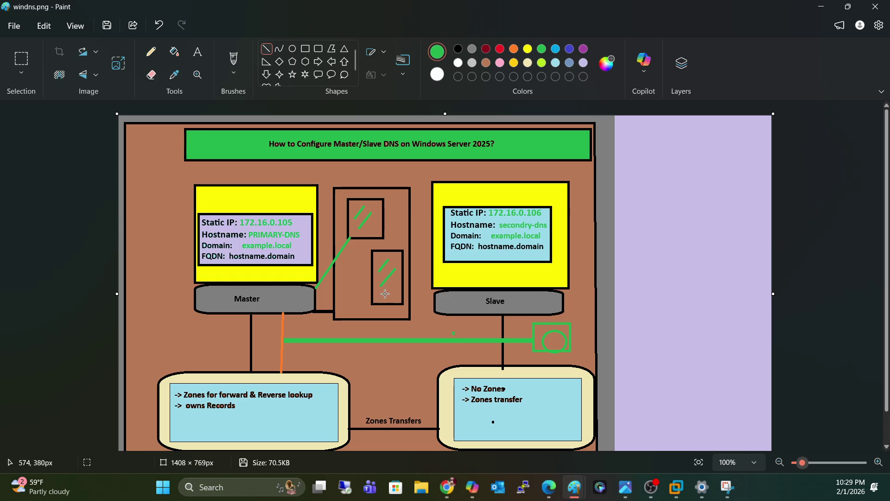
{"action": "left_click_drag", "start_coordinate": [384, 296], "coordinate": [395, 284]}
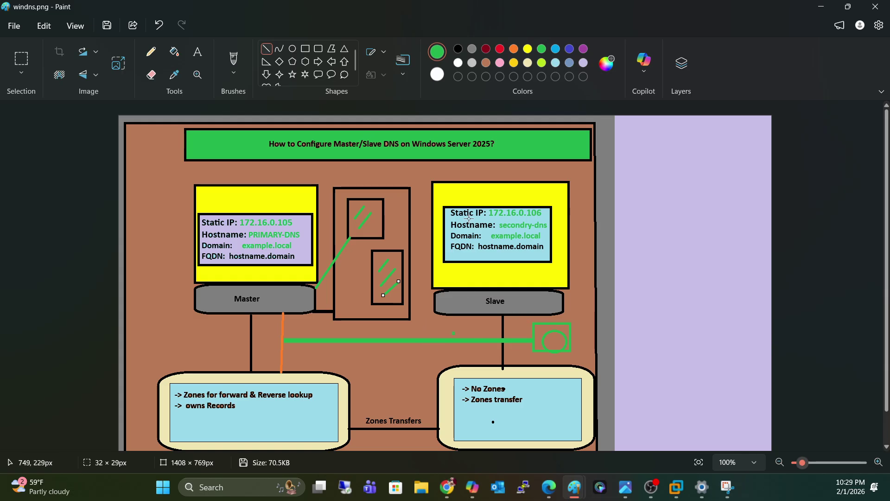
Frame the title and both servers with a 1 px green rectangle about 888 × 502 px, and add a tiny line below Master's details
{"action": "left_click", "coordinate": [306, 49]}
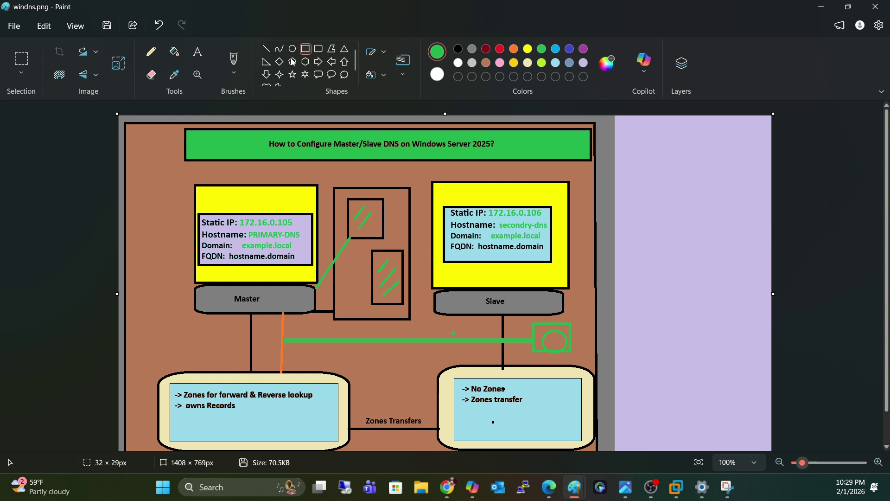
{"action": "left_click", "coordinate": [400, 75]}
{"action": "left_click", "coordinate": [417, 101]}
{"action": "left_click_drag", "start_coordinate": [171, 126], "coordinate": [583, 359]}
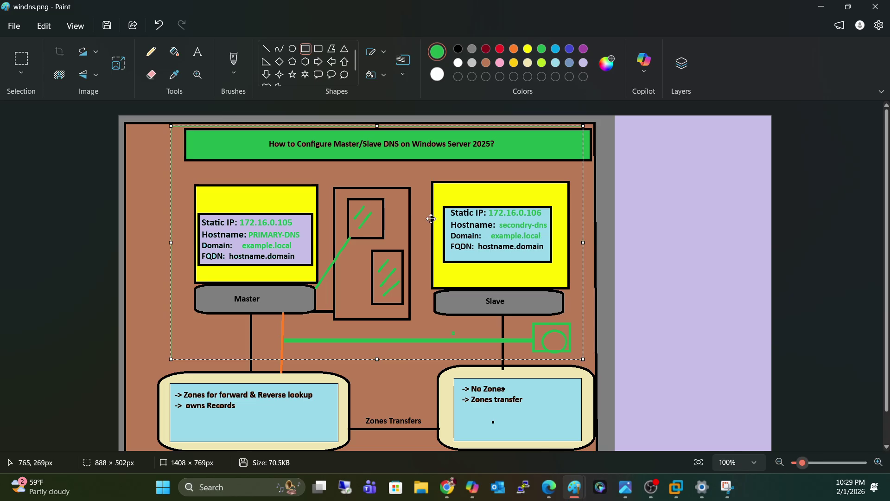
{"action": "left_click", "coordinate": [271, 50]}
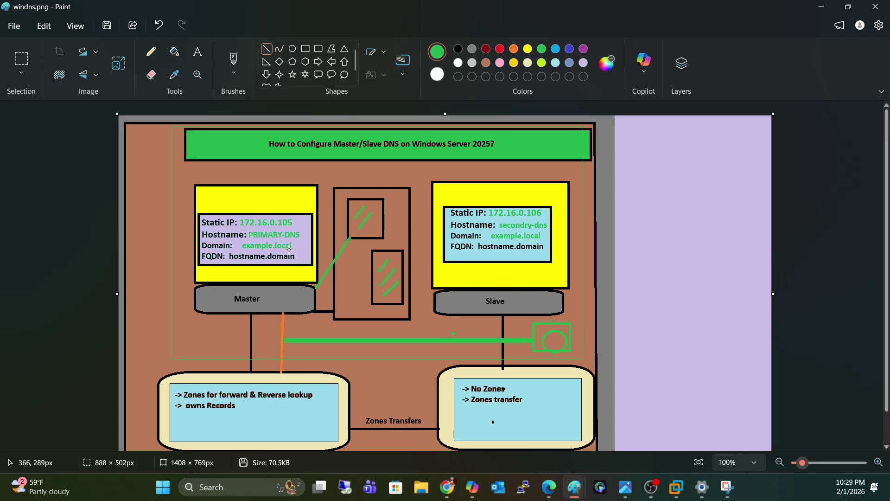
{"action": "left_click_drag", "start_coordinate": [286, 277], "coordinate": [288, 273]}
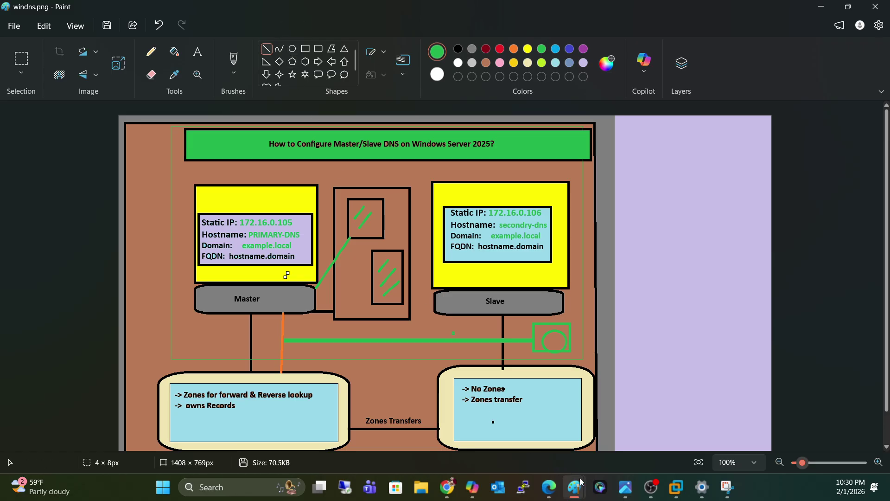
Draw a thin black rectangle about 276 × 295 px in the upper part of the lavender area
{"action": "left_click", "coordinate": [305, 51]}
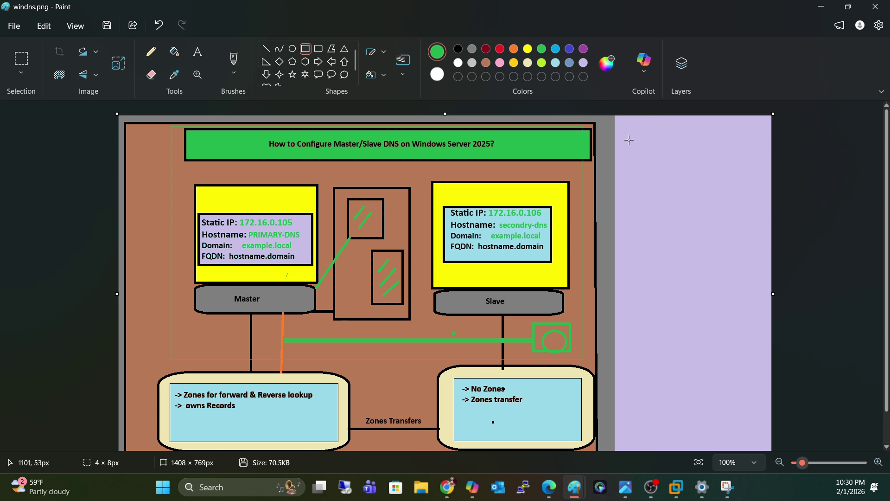
{"action": "left_click_drag", "start_coordinate": [631, 142], "coordinate": [758, 277]}
{"action": "left_click", "coordinate": [458, 49]}
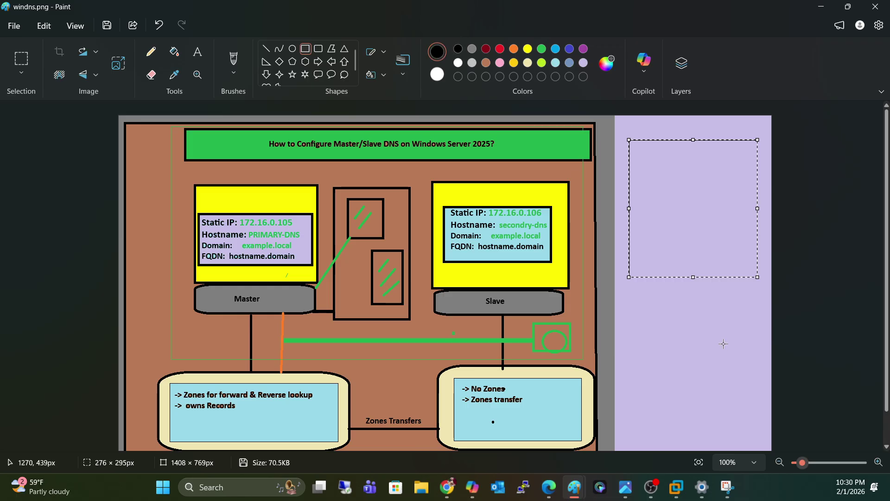
{"action": "left_click", "coordinate": [633, 300]}
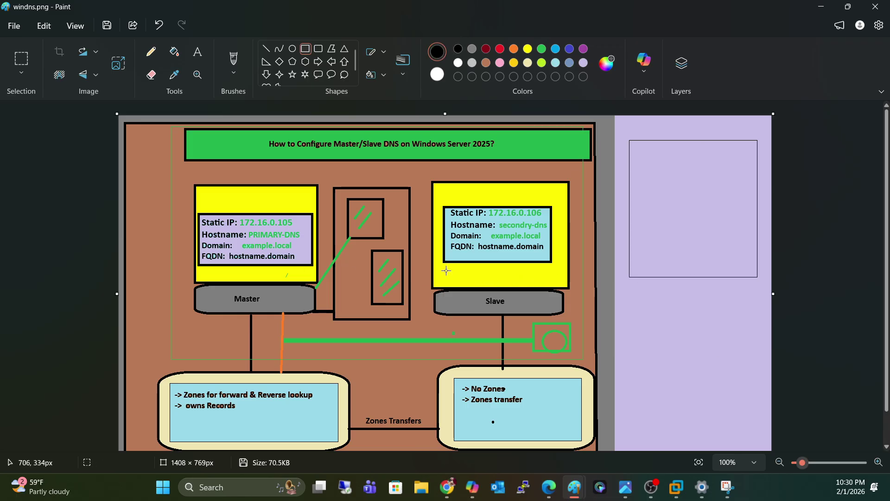
Underline example.local in the Master's details and connect the Slave's zone box to the lavender area's rectangle with a thin line
{"action": "left_click", "coordinate": [266, 49]}
{"action": "left_click_drag", "start_coordinate": [242, 251], "coordinate": [293, 252]}
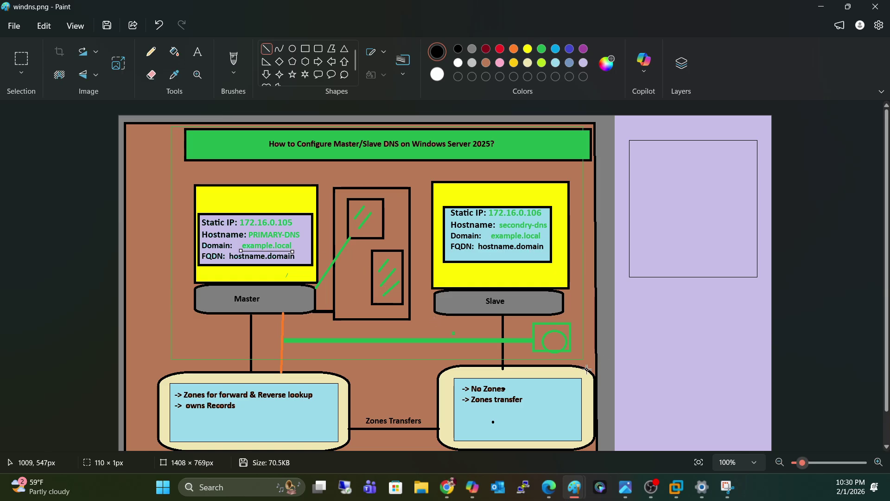
{"action": "left_click_drag", "start_coordinate": [587, 368], "coordinate": [630, 278]}
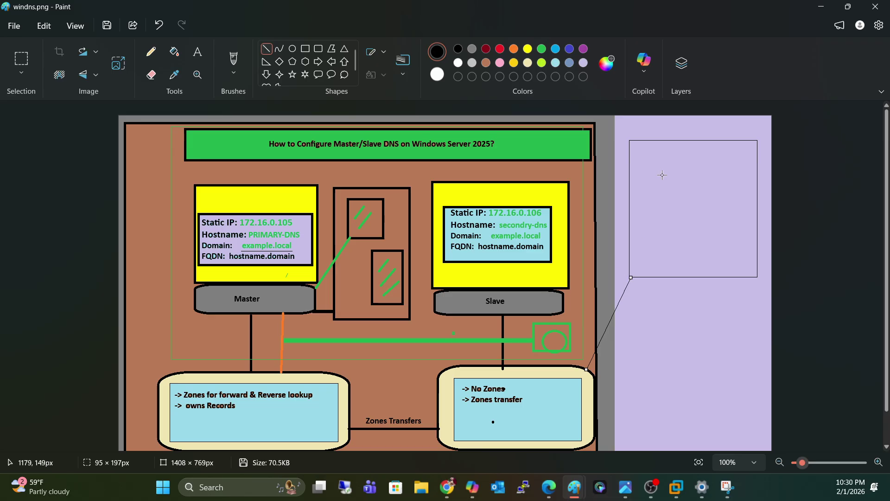
Draw two thin horizontal lines about 112 px long inside the lavender area's rectangle, and underline example.local in the Slave's details
{"action": "left_click_drag", "start_coordinate": [641, 154], "coordinate": [669, 204]}
{"action": "left_click_drag", "start_coordinate": [681, 168], "coordinate": [694, 154]}
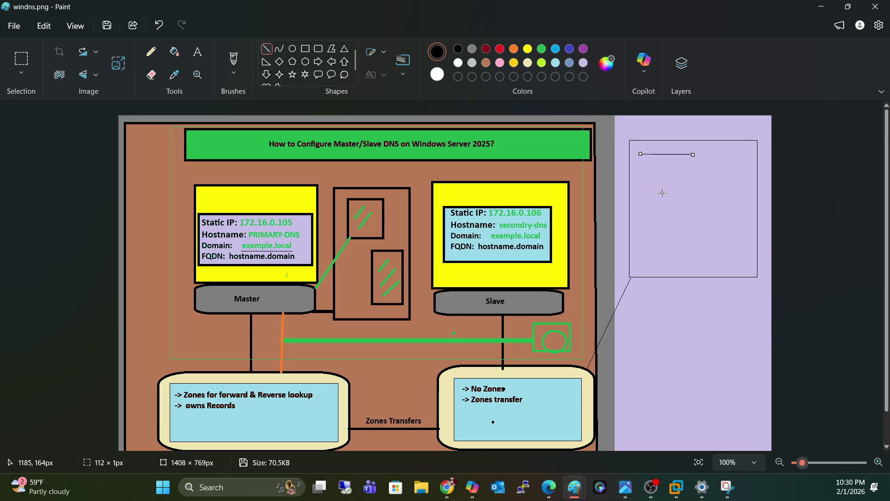
{"action": "left_click_drag", "start_coordinate": [644, 197], "coordinate": [696, 198]}
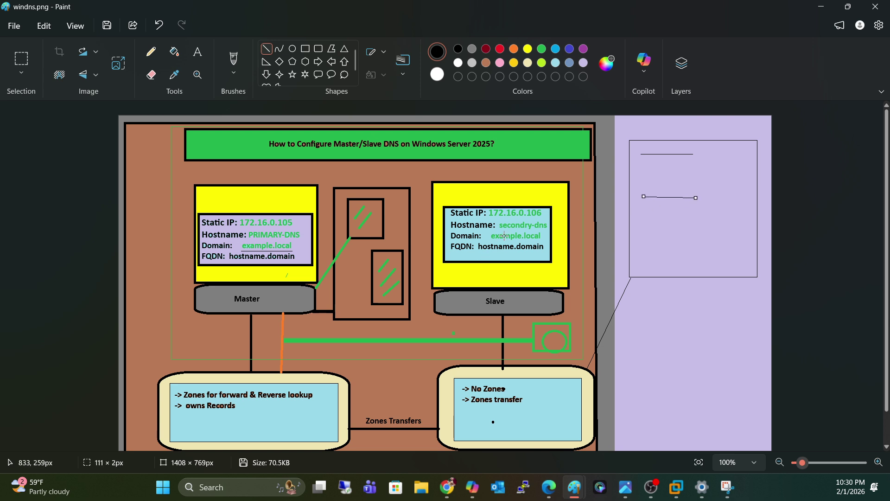
{"action": "left_click_drag", "start_coordinate": [492, 242], "coordinate": [541, 242]}
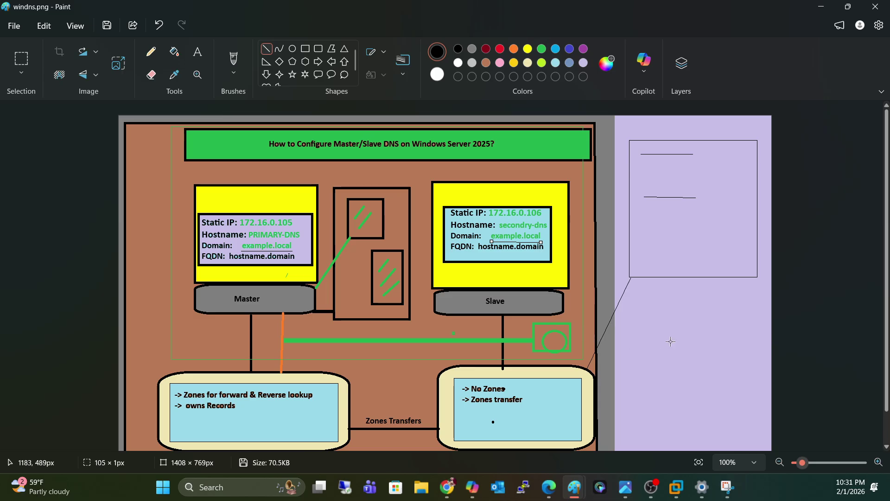
Retrace the lavender area's rectangle with a 3 px black outline about 276 × 295 px
{"action": "left_click", "coordinate": [304, 49]}
{"action": "left_click", "coordinate": [405, 76]}
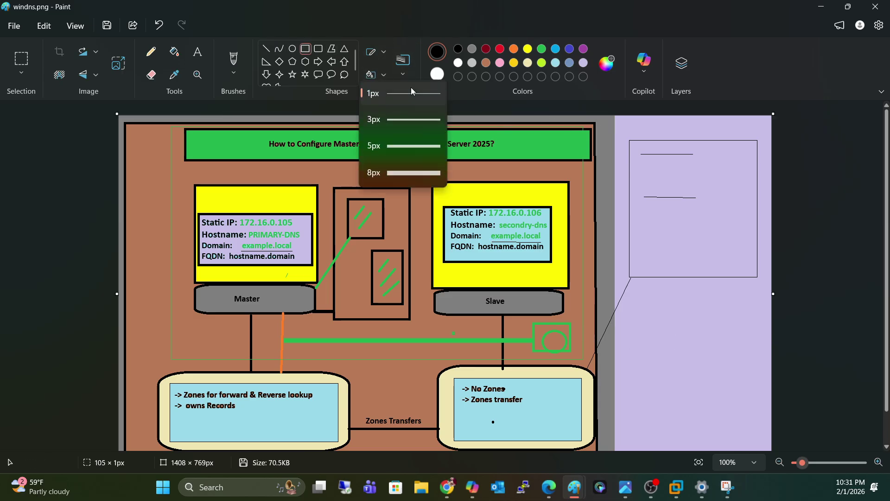
{"action": "left_click", "coordinate": [418, 119]}
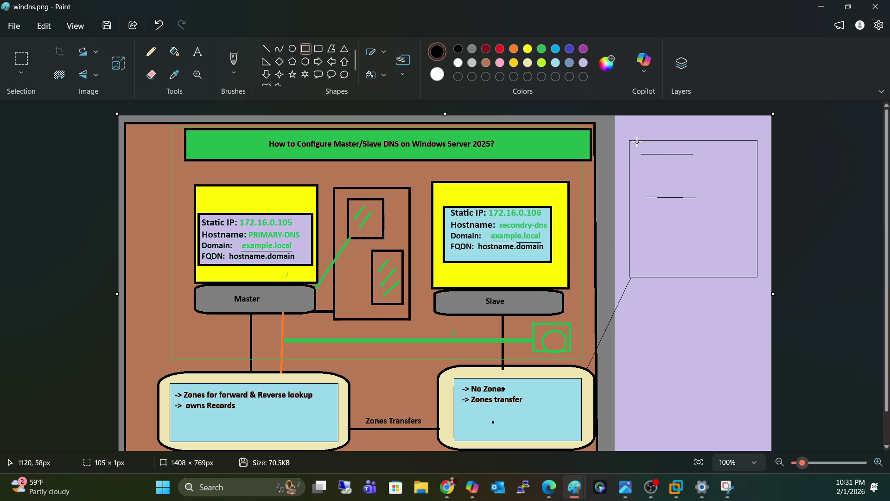
{"action": "left_click_drag", "start_coordinate": [630, 139], "coordinate": [759, 277]}
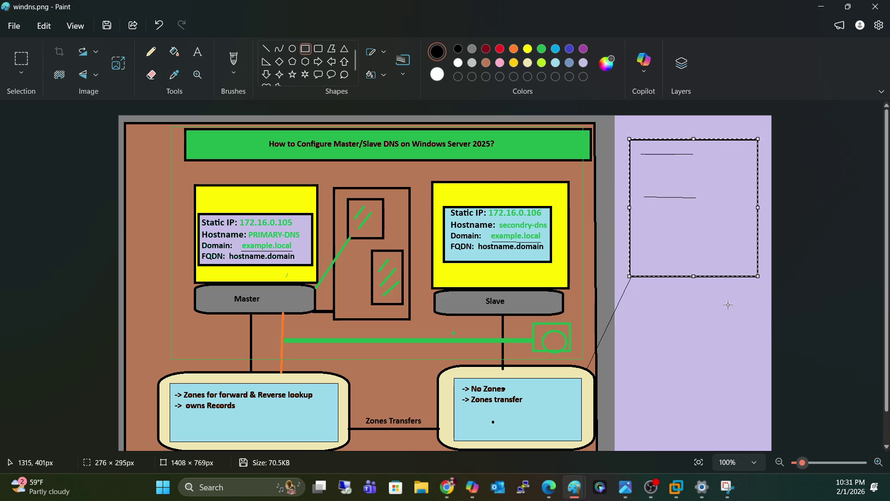
{"action": "left_click", "coordinate": [728, 311]}
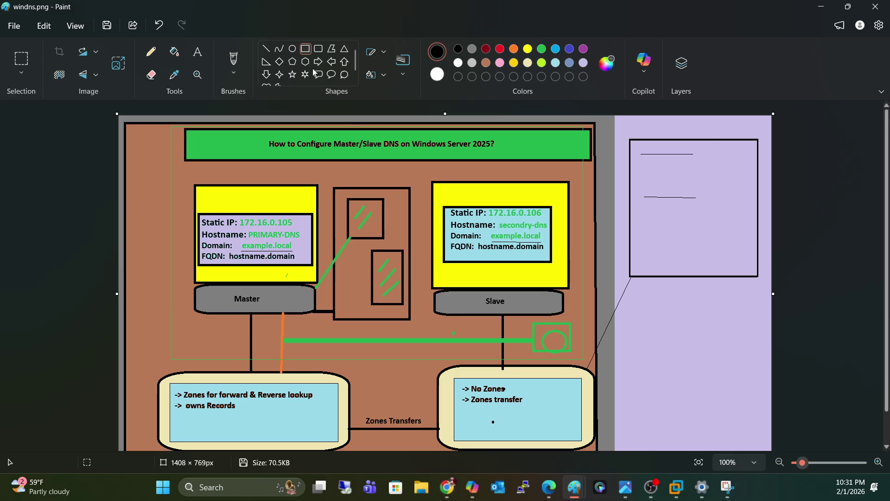
Thicken the connector from the Slave's zone box, add a 65 px line inside the lavender area's rectangle, and link that rectangle to the Slave server
{"action": "left_click", "coordinate": [266, 49]}
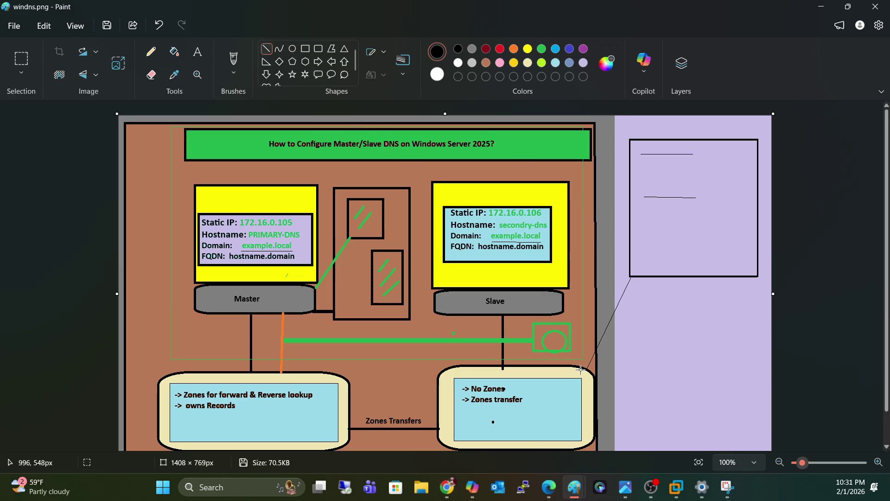
{"action": "left_click_drag", "start_coordinate": [586, 369], "coordinate": [631, 275]}
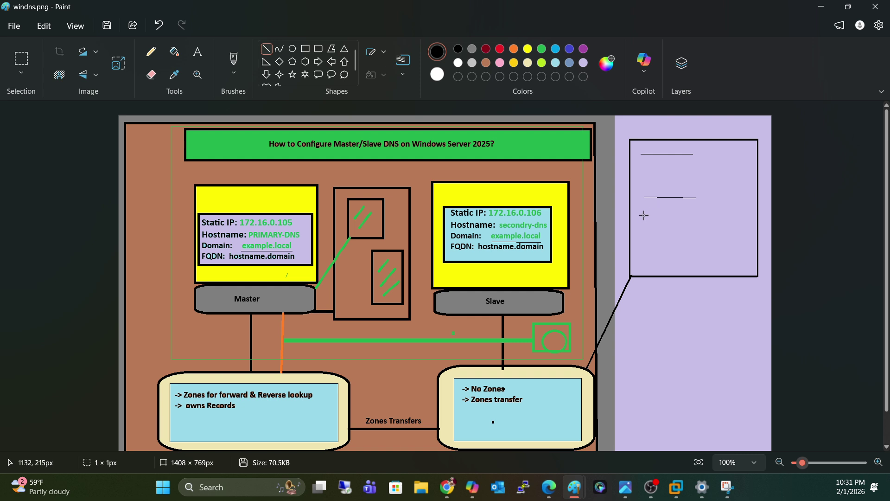
{"action": "left_click_drag", "start_coordinate": [644, 215], "coordinate": [675, 215]}
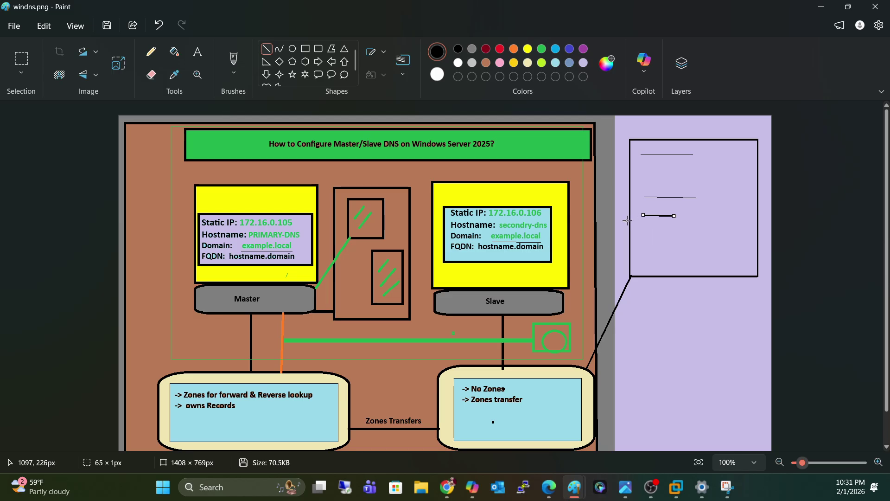
{"action": "left_click_drag", "start_coordinate": [629, 221], "coordinate": [568, 243]}
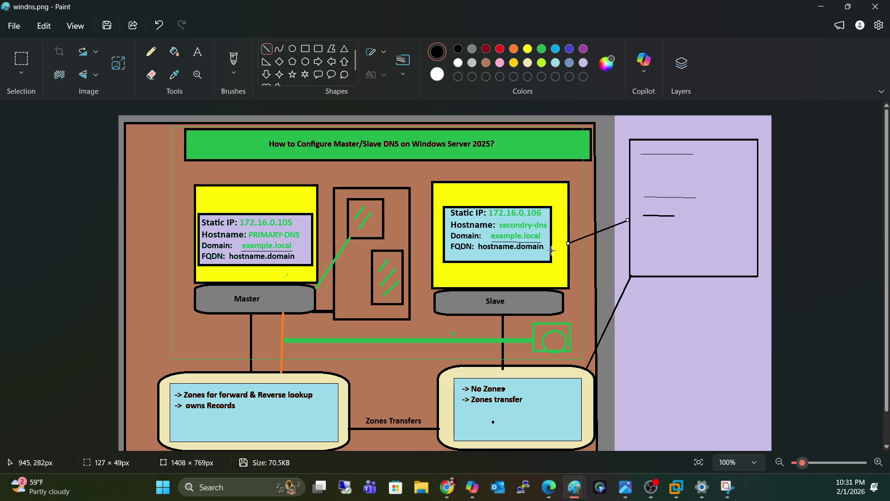
Connect the Master server to the lavender area's rectangle with a green line, and draw a green triangle inside that rectangle
{"action": "left_click_drag", "start_coordinate": [317, 277], "coordinate": [629, 260]}
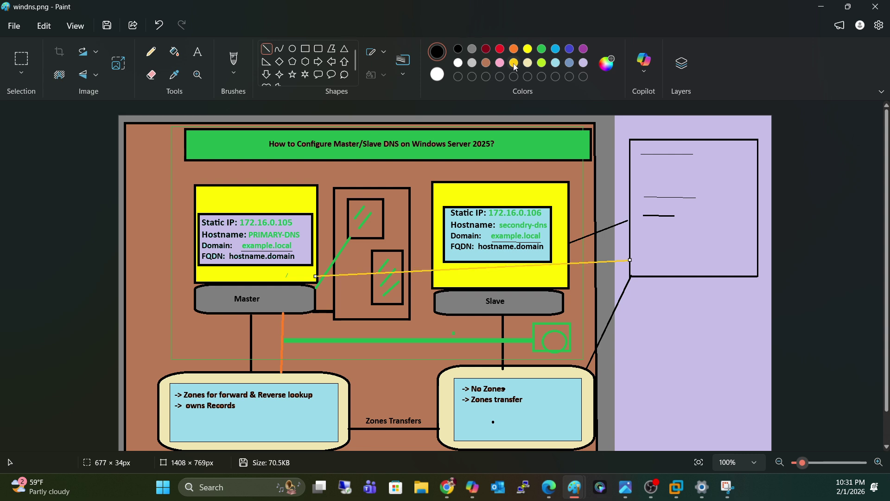
{"action": "left_click", "coordinate": [543, 51]}
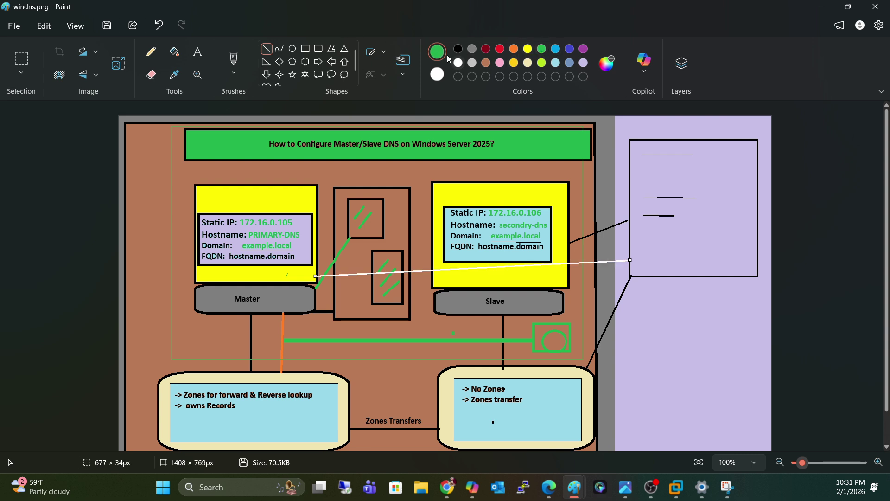
{"action": "left_click", "coordinate": [344, 49]}
{"action": "left_click_drag", "start_coordinate": [704, 183], "coordinate": [747, 223]}
{"action": "left_click", "coordinate": [757, 228]}
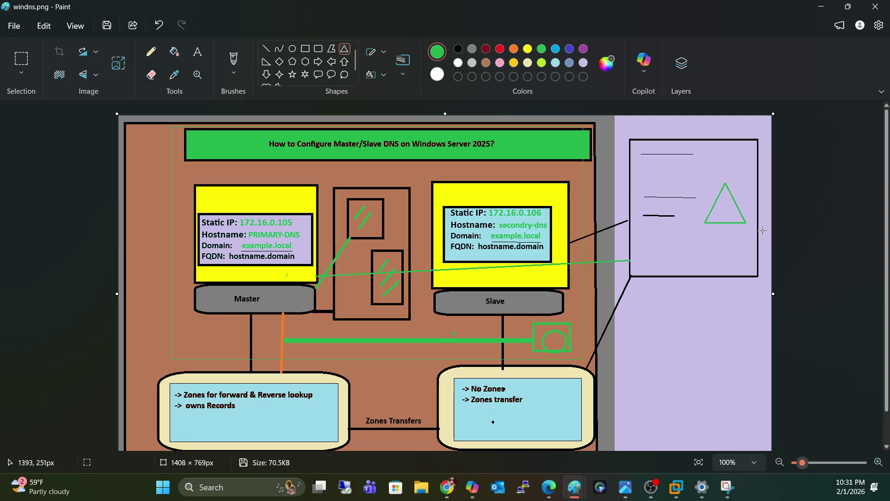
{"action": "left_click_drag", "start_coordinate": [741, 210], "coordinate": [773, 211]}
{"action": "key", "text": "Escape"}
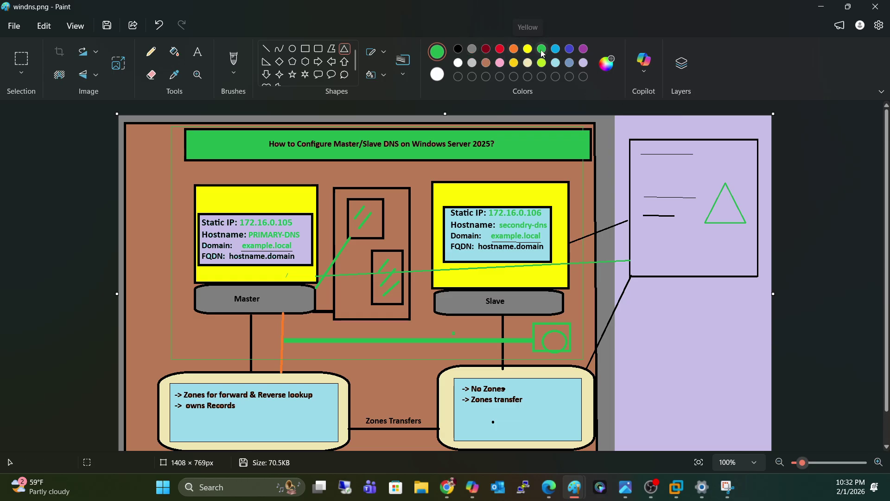
Draw a green rounded rectangle about 158 × 29 px above the lavender area's rectangle, with a black one about 28 × 27 px overlapping it
{"action": "left_click", "coordinate": [319, 49]}
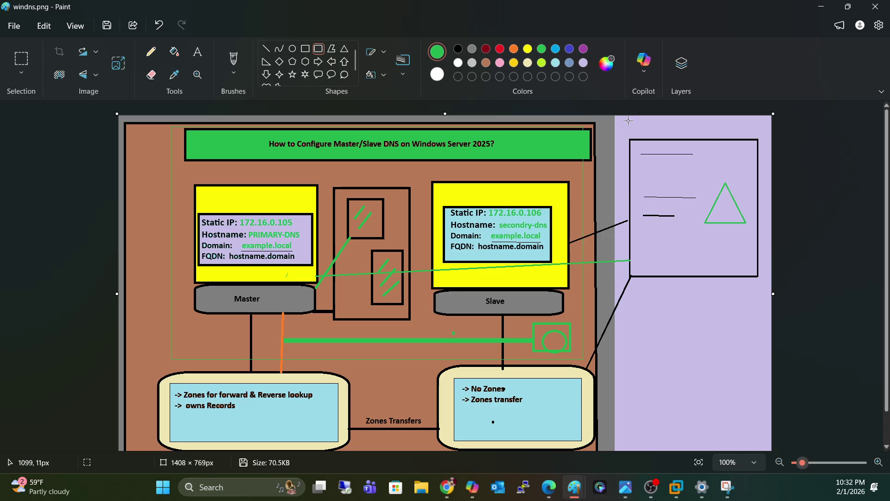
{"action": "left_click_drag", "start_coordinate": [628, 121], "coordinate": [702, 134]}
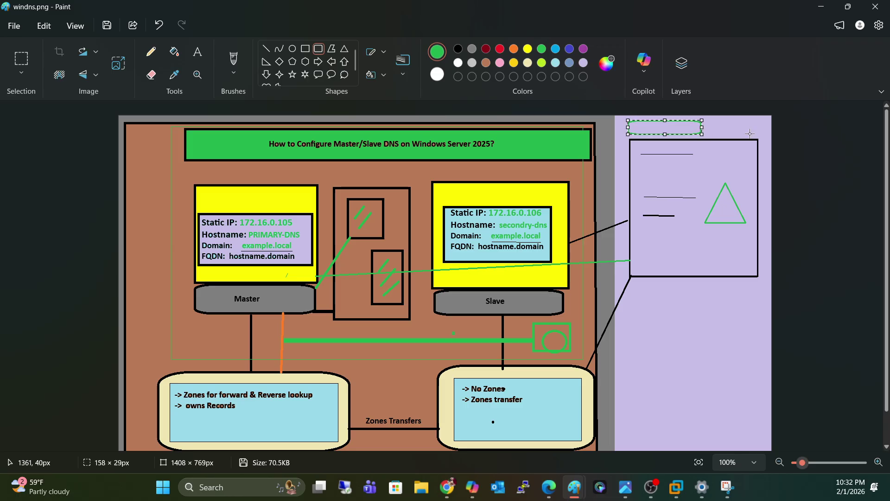
{"action": "left_click", "coordinate": [719, 130]}
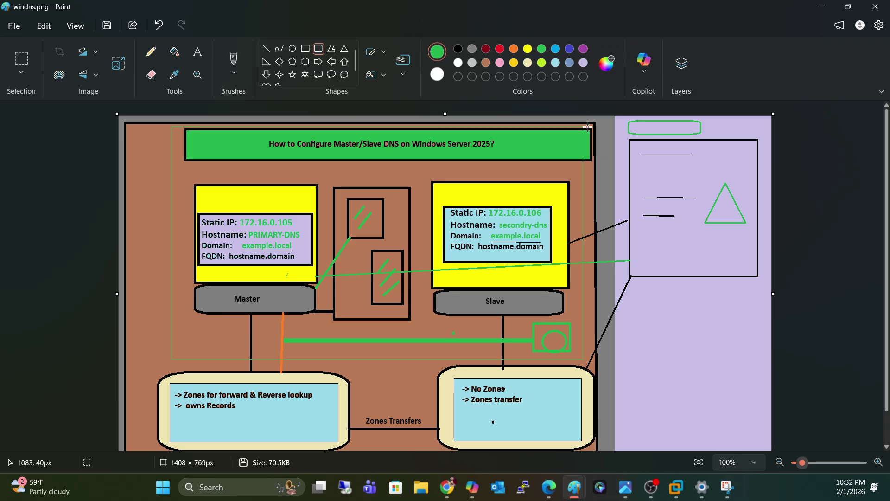
{"action": "left_click", "coordinate": [460, 50]}
{"action": "left_click", "coordinate": [640, 139]}
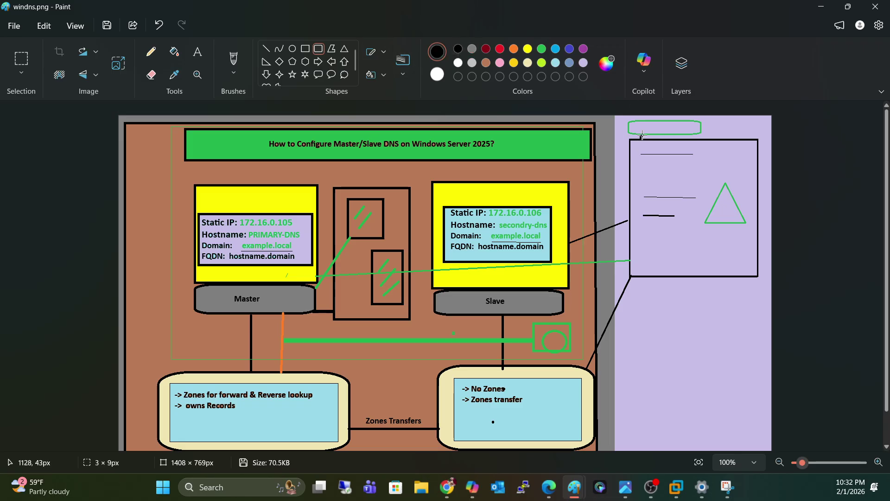
{"action": "left_click_drag", "start_coordinate": [642, 135], "coordinate": [653, 127]}
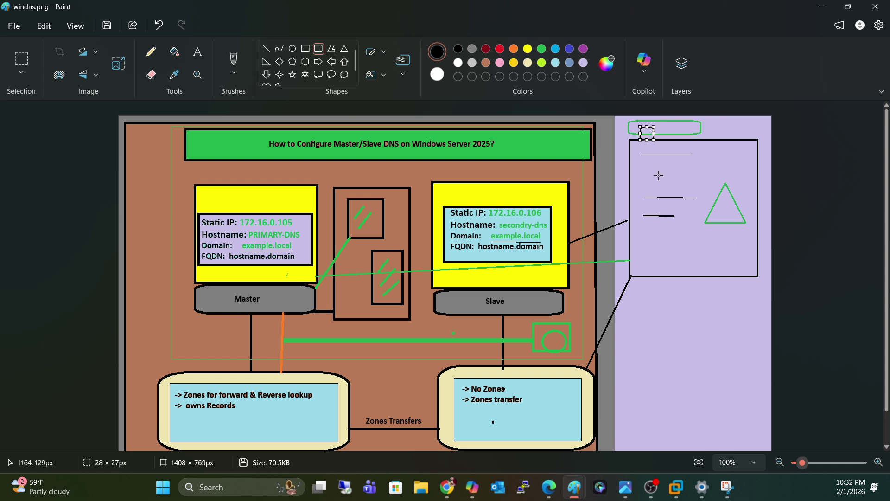
{"action": "left_click", "coordinate": [643, 204]}
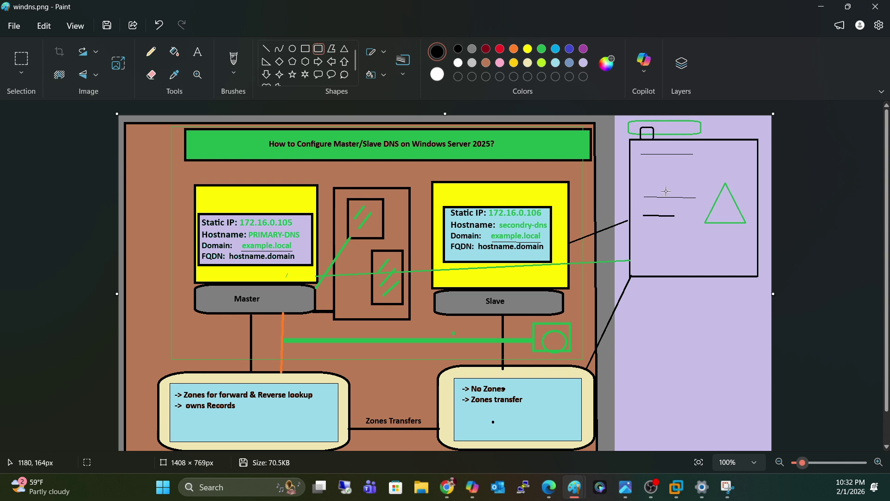
Draw a flat black bar about 92 px long inside the lavender area's rectangle, and link that rectangle to the Slave with a narrow rounded bar
{"action": "left_click_drag", "start_coordinate": [645, 171], "coordinate": [689, 171]}
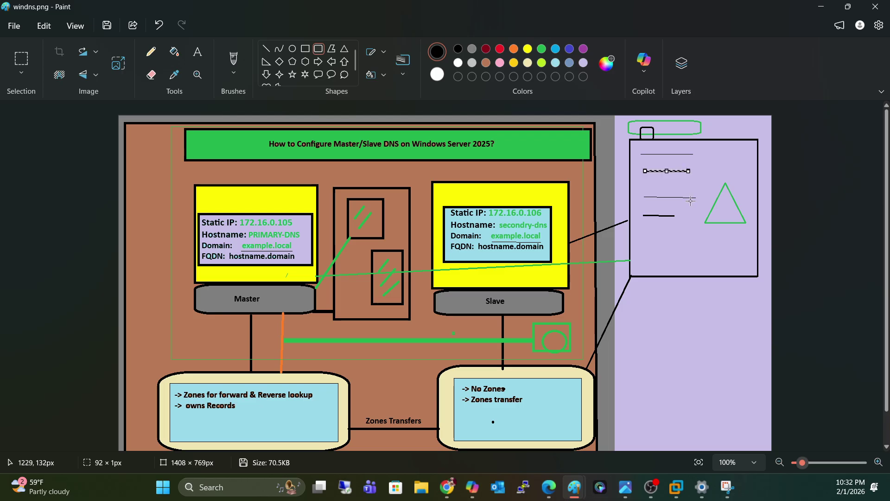
{"action": "left_click", "coordinate": [647, 236]}
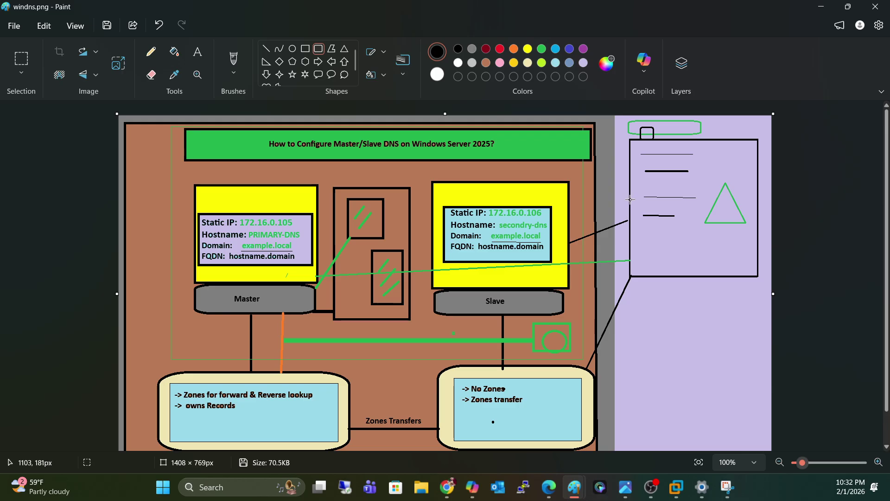
{"action": "left_click_drag", "start_coordinate": [631, 199], "coordinate": [567, 205]}
{"action": "left_click", "coordinate": [596, 220]}
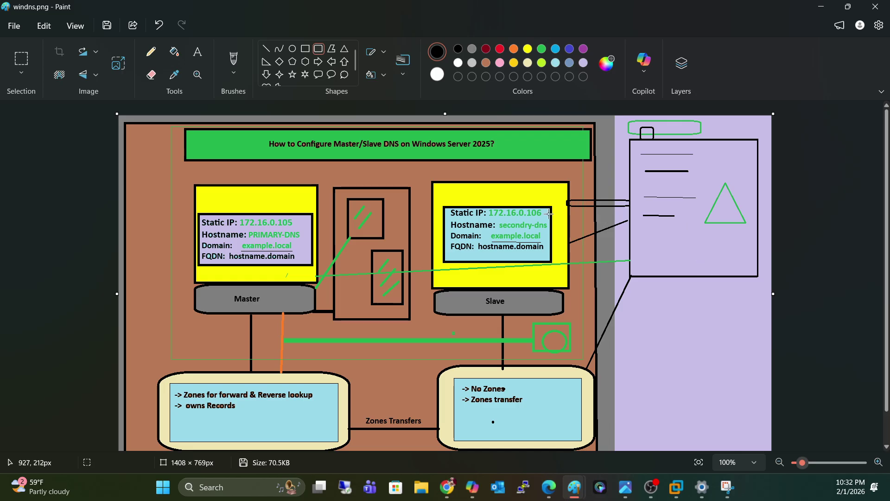
Draw a small black rounded rectangle inside the green triangle, and run straight black lines from the triangle and the green rounded box
{"action": "left_click_drag", "start_coordinate": [720, 214], "coordinate": [736, 208]}
{"action": "left_click", "coordinate": [705, 262]}
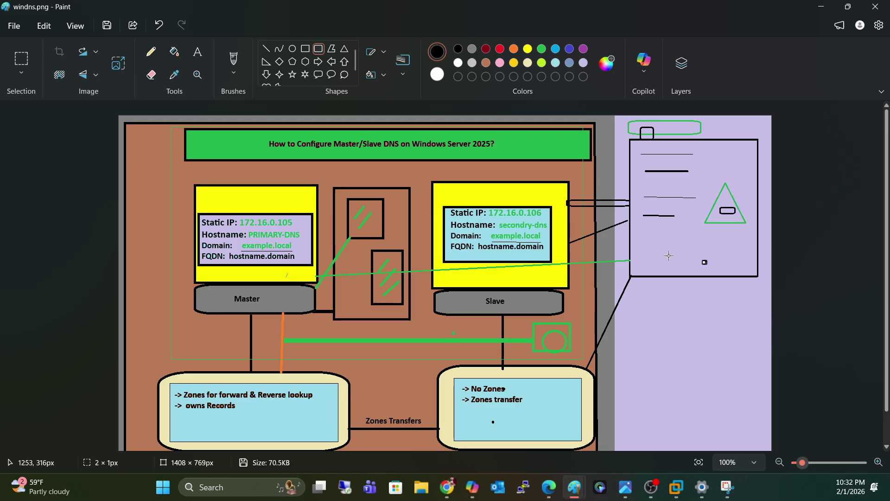
{"action": "left_click", "coordinate": [266, 49]}
{"action": "left_click_drag", "start_coordinate": [621, 198], "coordinate": [631, 128]}
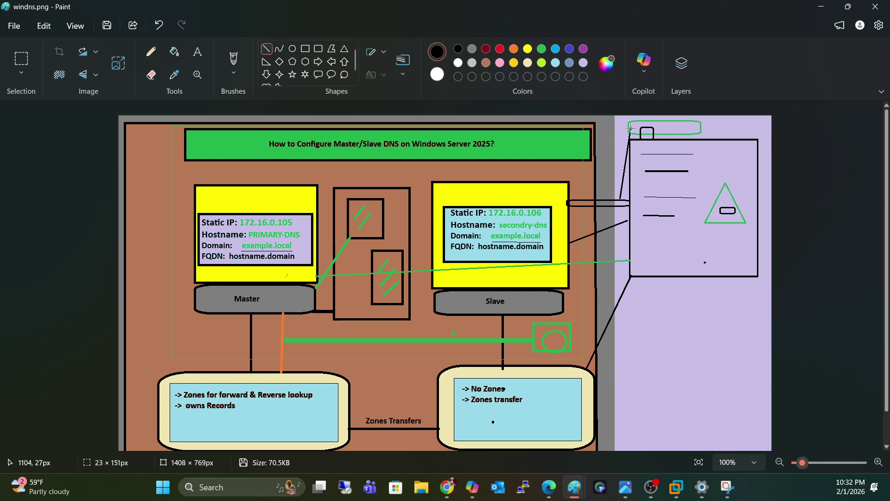
{"action": "left_click_drag", "start_coordinate": [630, 128], "coordinate": [723, 205]}
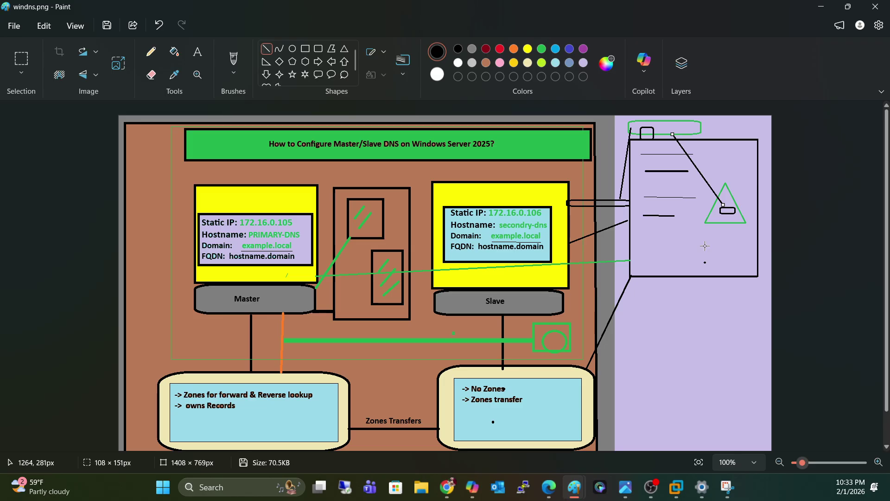
{"action": "left_click_drag", "start_coordinate": [721, 223], "coordinate": [720, 298]}
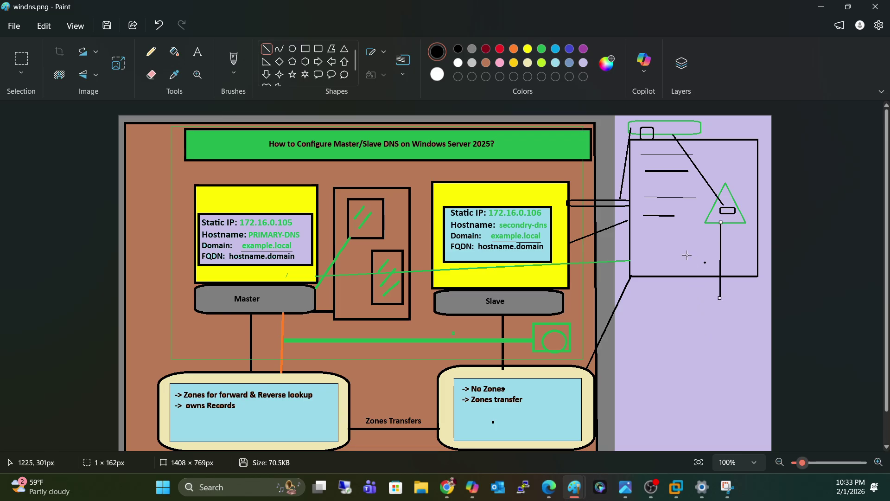
Draw two lines about 87 px long in the lavender area's rectangle, and short ticks on the Master, Slave and green rounded boxes
{"action": "left_click_drag", "start_coordinate": [642, 225], "coordinate": [684, 225]}
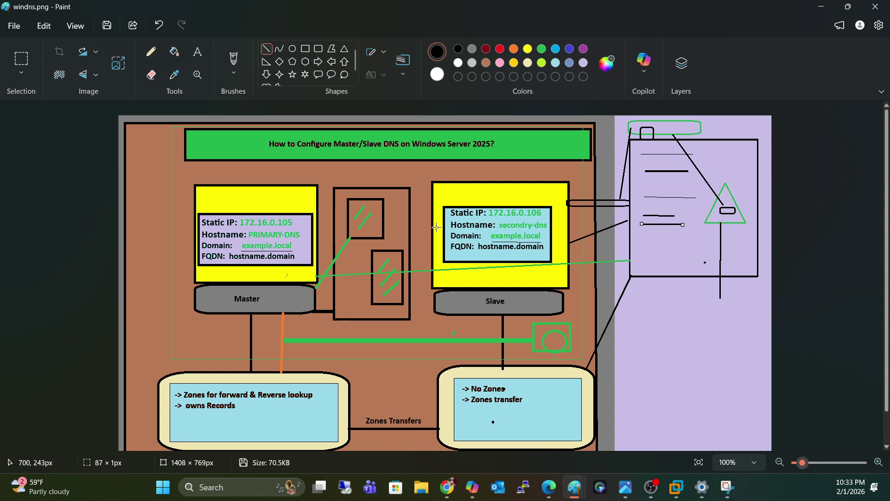
{"action": "left_click_drag", "start_coordinate": [301, 183], "coordinate": [301, 174]}
{"action": "left_click", "coordinate": [474, 182]}
{"action": "left_click_drag", "start_coordinate": [474, 182], "coordinate": [474, 176]}
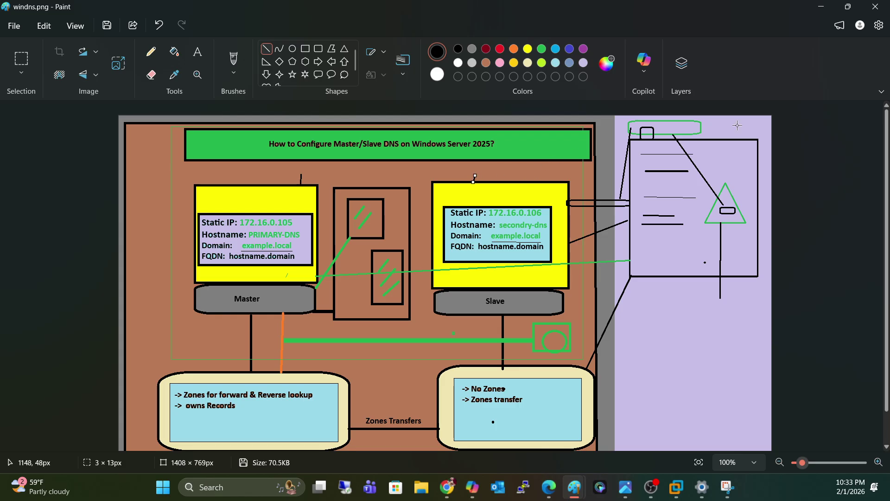
{"action": "left_click_drag", "start_coordinate": [701, 130], "coordinate": [720, 129]}
{"action": "left_click_drag", "start_coordinate": [642, 239], "coordinate": [684, 237]}
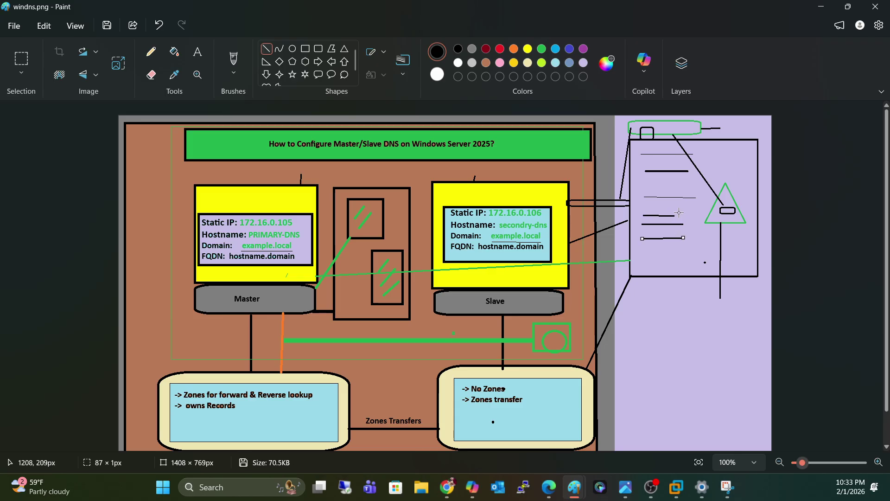
{"action": "left_click", "coordinate": [500, 180]}
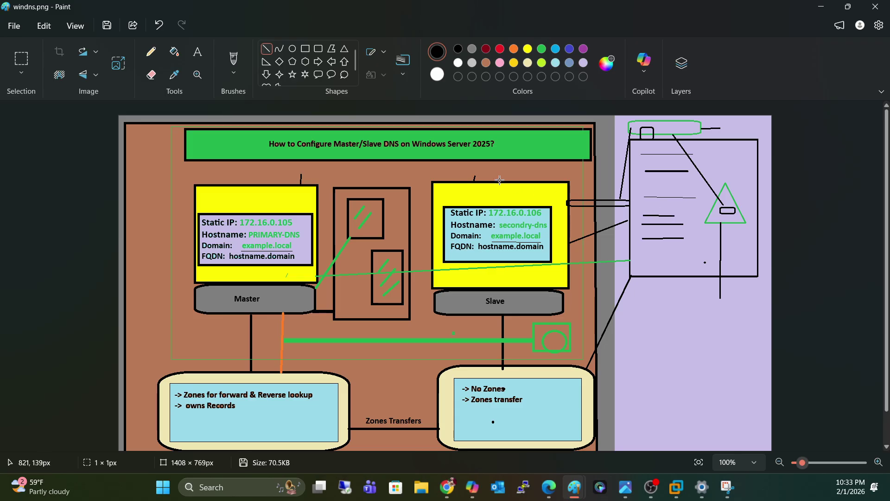
{"action": "left_click_drag", "start_coordinate": [499, 180], "coordinate": [501, 172]}
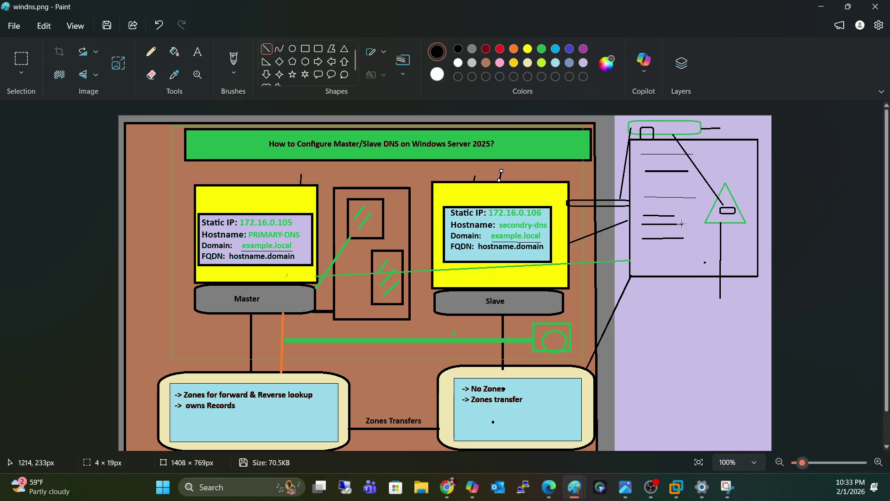
Connect the two lowest lines in the lavender rectangle to the Master's details and the green box's tick, and add a short diagonal above the Master's details
{"action": "mouse_move", "coordinate": [683, 224]}
{"action": "left_mouse_down"}
{"action": "mouse_move", "coordinate": [696, 133]}
{"action": "mouse_move", "coordinate": [686, 160]}
{"action": "mouse_move", "coordinate": [320, 264]}
{"action": "mouse_move", "coordinate": [309, 246]}
{"action": "left_mouse_up"}
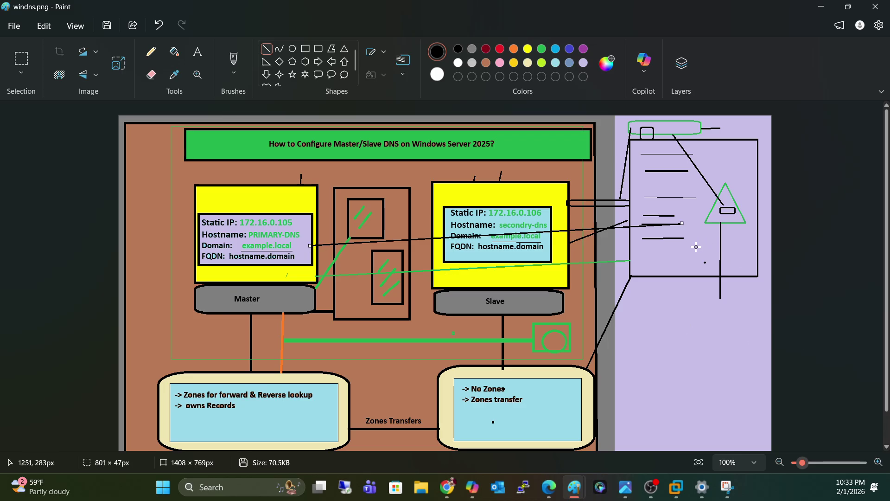
{"action": "mouse_move", "coordinate": [684, 239]}
{"action": "left_mouse_down"}
{"action": "mouse_move", "coordinate": [700, 135]}
{"action": "mouse_move", "coordinate": [714, 130]}
{"action": "left_mouse_up"}
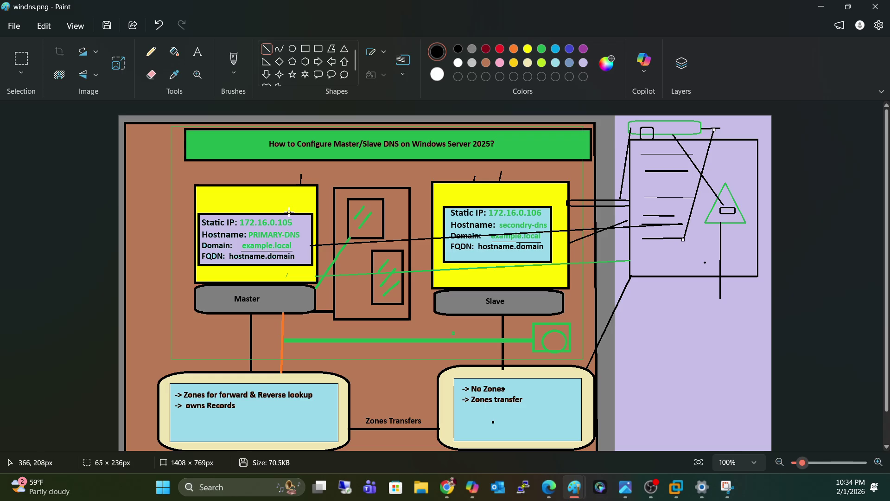
{"action": "left_click_drag", "start_coordinate": [289, 212], "coordinate": [301, 199]}
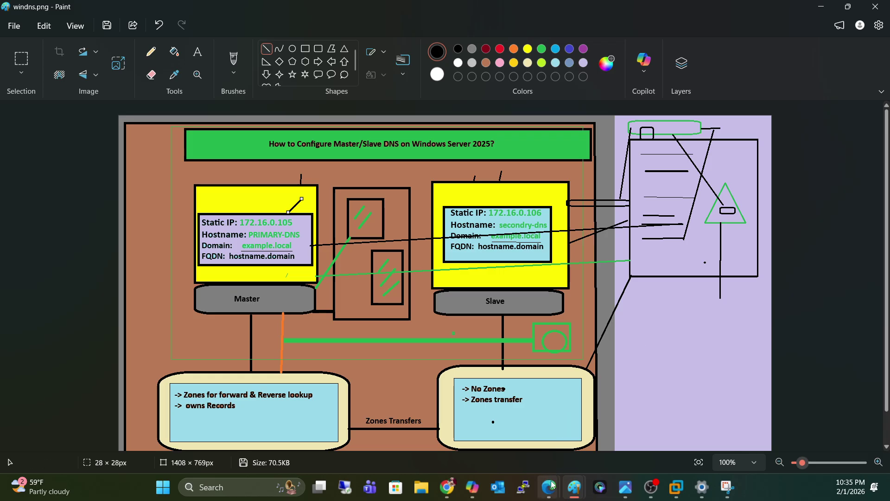
Switch to the stub zone drawing and underline "Stub zones are useful when:" and "keep delegation information automatically updated."
{"action": "mouse_move", "coordinate": [576, 489]}
{"action": "left_click", "coordinate": [529, 431]}
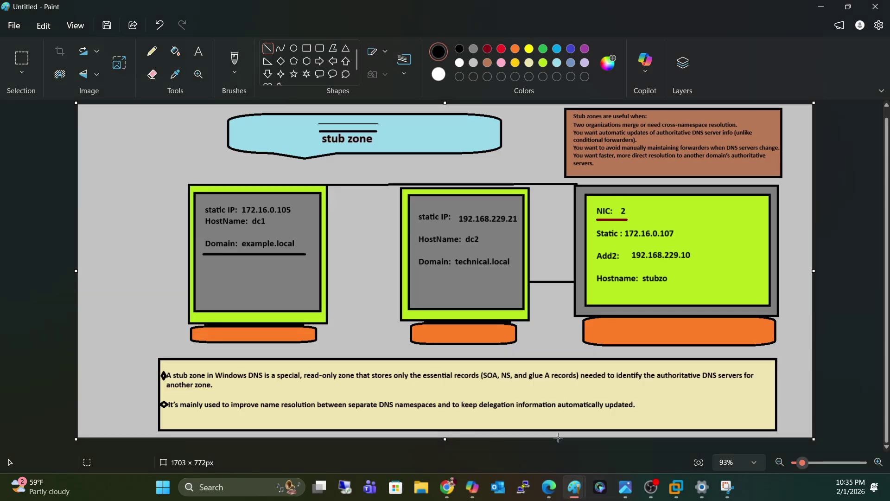
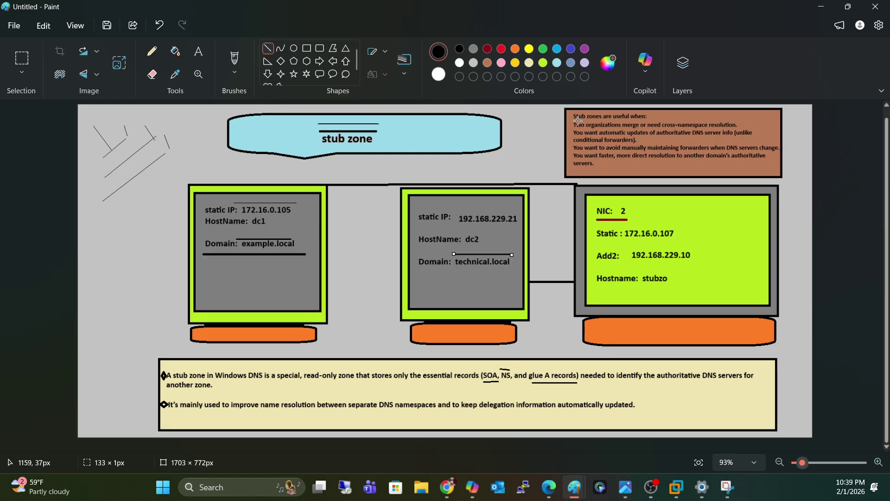
{"action": "left_click_drag", "start_coordinate": [578, 121], "coordinate": [650, 121]}
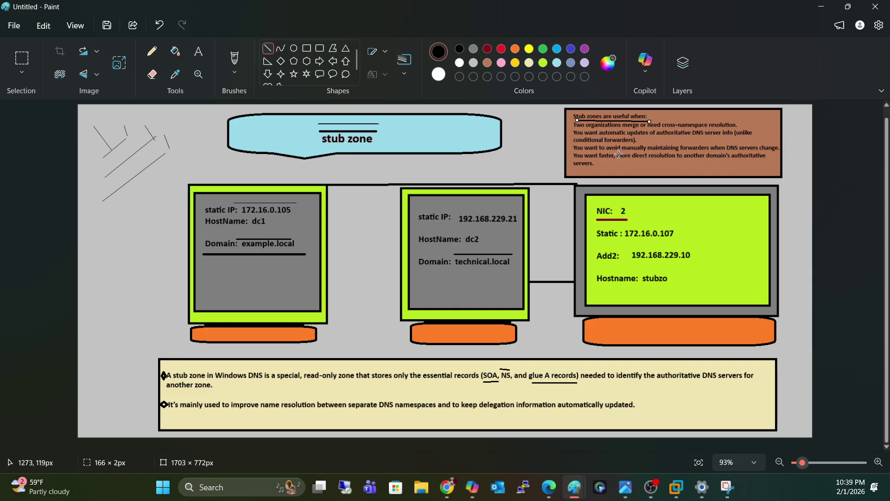
{"action": "left_click", "coordinate": [568, 141]}
{"action": "left_click_drag", "start_coordinate": [469, 412], "coordinate": [631, 413]}
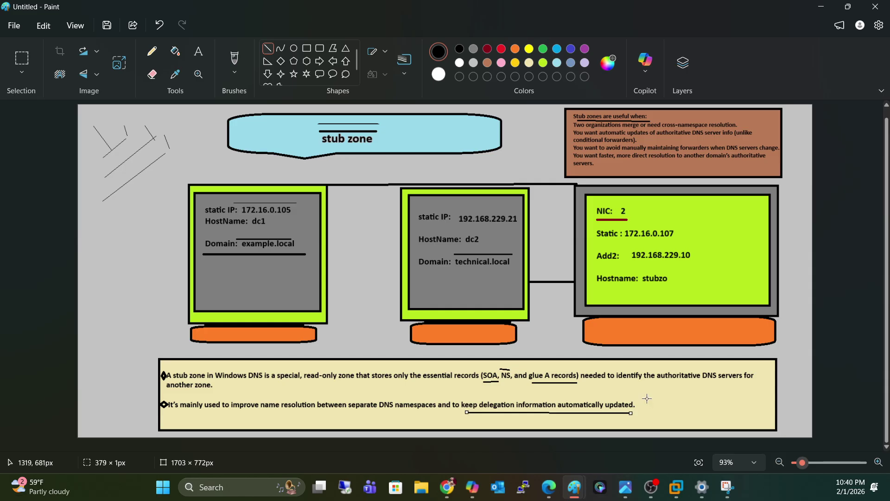
{"action": "left_click", "coordinate": [647, 398]}
Draw three parallel diagonal lines below the domain in the dc1 server's box, the longest about 123 × 71 px
{"action": "left_click_drag", "start_coordinate": [218, 282], "coordinate": [250, 266]}
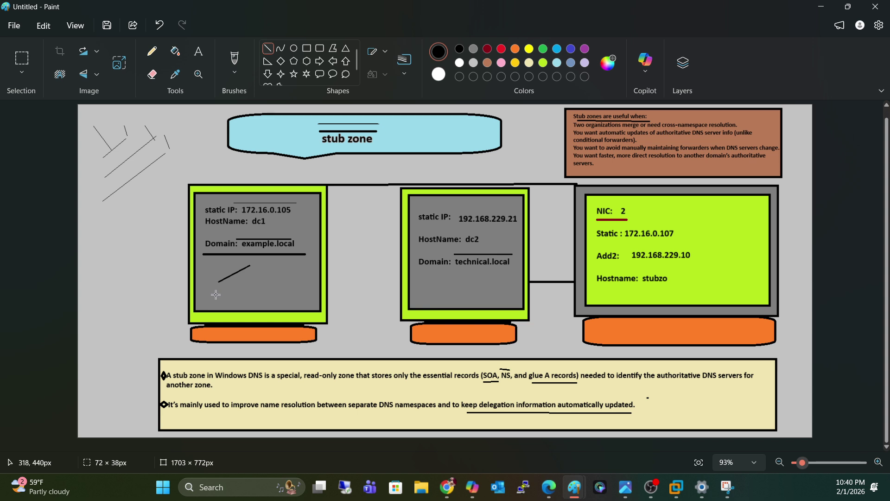
{"action": "left_click_drag", "start_coordinate": [215, 295], "coordinate": [259, 271]}
{"action": "left_click_drag", "start_coordinate": [216, 307], "coordinate": [269, 276]}
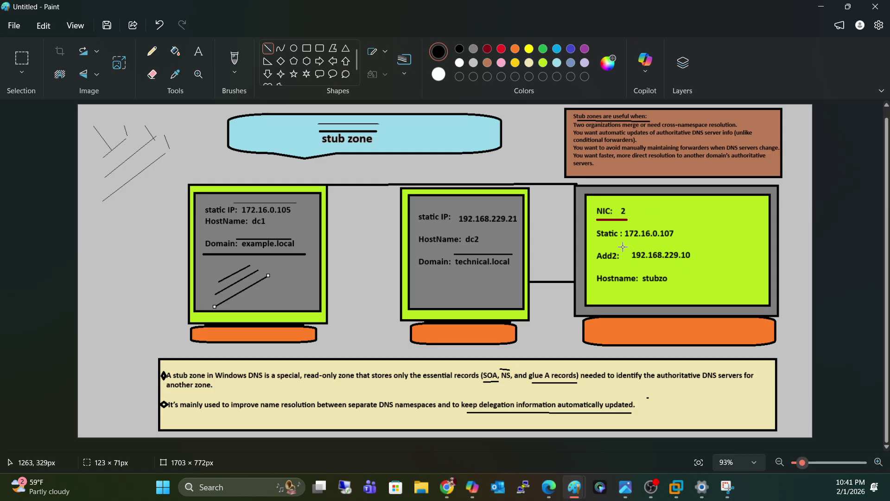
Underline 172.16.0.107 on the stubzo server, and draw short lines linking it to dc2 and extending from its outer edge
{"action": "left_click_drag", "start_coordinate": [622, 240], "coordinate": [677, 240]}
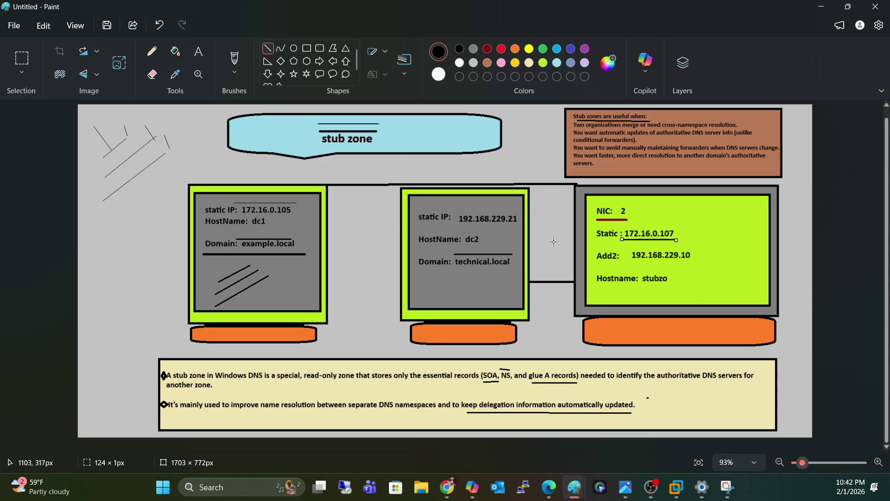
{"action": "left_click_drag", "start_coordinate": [525, 240], "coordinate": [574, 241]}
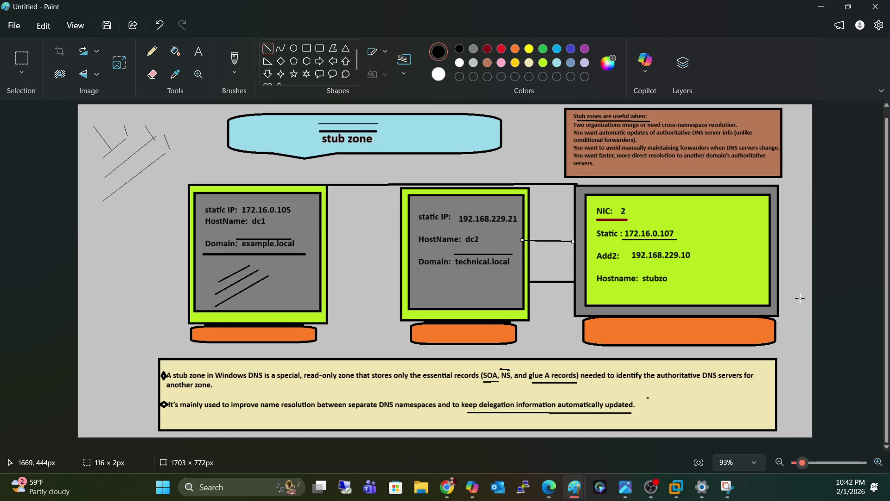
{"action": "left_click_drag", "start_coordinate": [802, 300], "coordinate": [773, 293]}
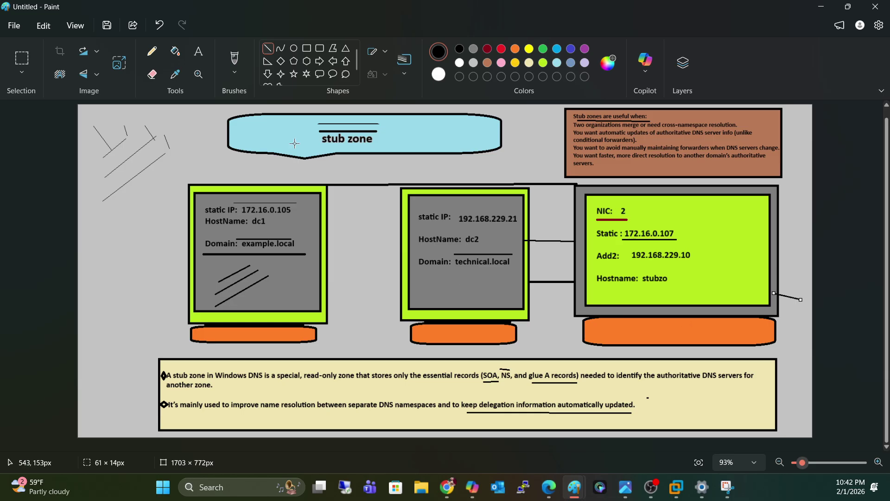
Draw a thin rectangle about 136 × 7 px above 192.168.229.21, underline that address and technical.local, and add a line above the NIC entry
{"action": "left_click", "coordinate": [310, 50]}
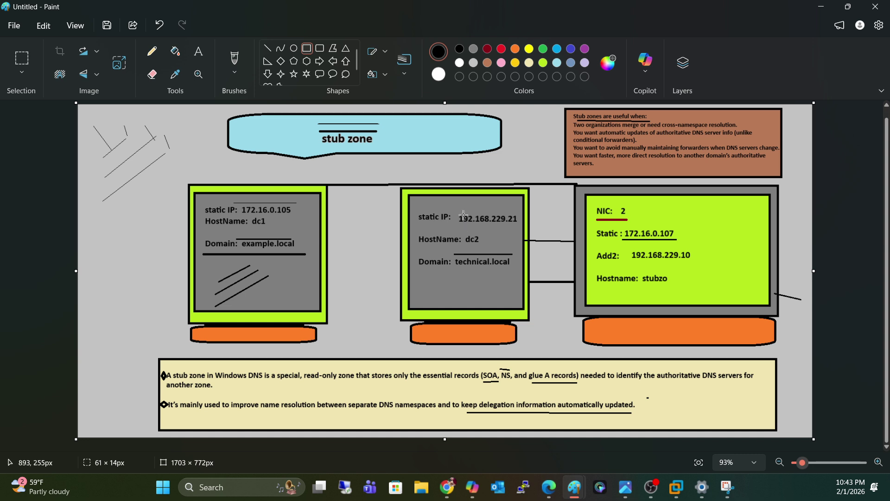
{"action": "left_click_drag", "start_coordinate": [459, 213], "coordinate": [520, 210]}
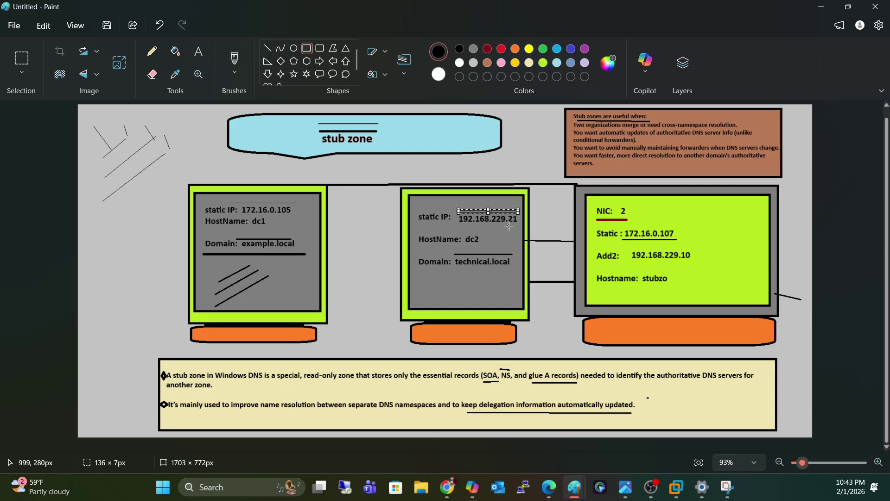
{"action": "left_click", "coordinate": [452, 272]}
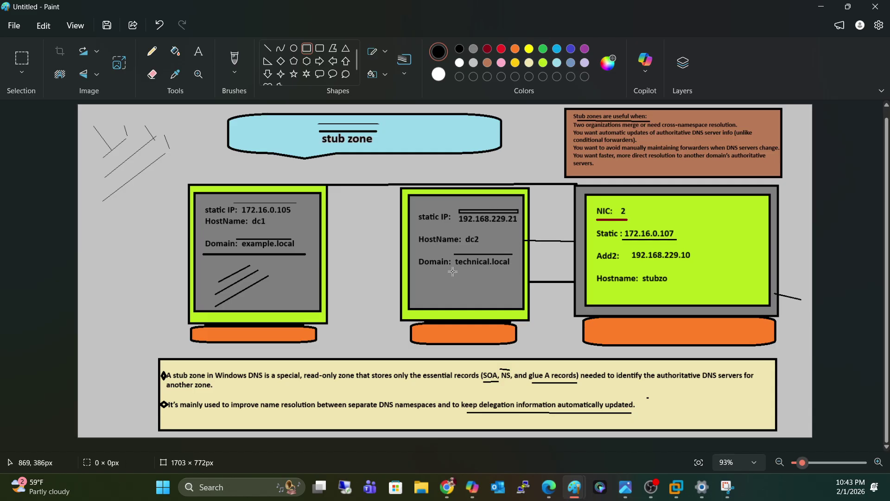
{"action": "left_click", "coordinate": [267, 49]}
{"action": "left_click_drag", "start_coordinate": [450, 270], "coordinate": [510, 270]}
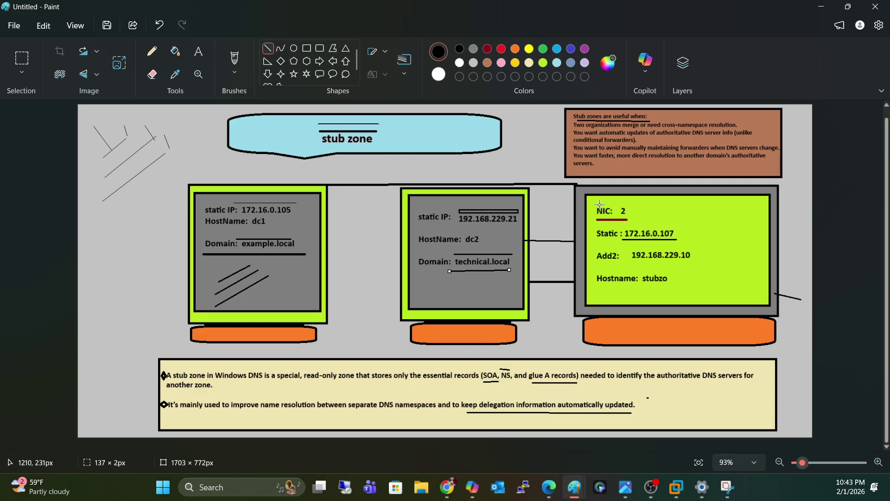
{"action": "left_click_drag", "start_coordinate": [595, 202], "coordinate": [638, 204]}
{"action": "left_click_drag", "start_coordinate": [460, 228], "coordinate": [525, 228]}
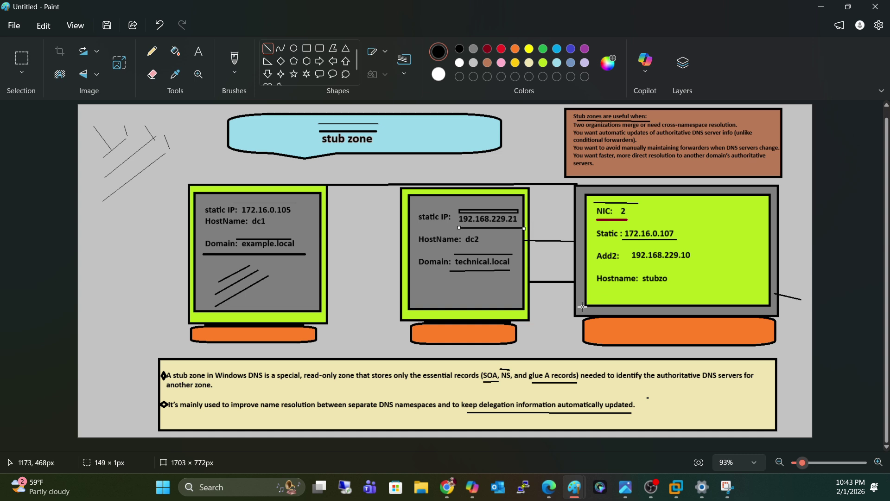
Draw a nearly horizontal line about 645 × 6 px from the stubzo server across dc2 into the dc1 server's box
{"action": "left_click", "coordinate": [582, 258]}
{"action": "mouse_move", "coordinate": [580, 261]}
{"action": "left_mouse_down"}
{"action": "mouse_move", "coordinate": [310, 259]}
{"action": "mouse_move", "coordinate": [305, 269]}
{"action": "left_mouse_up"}
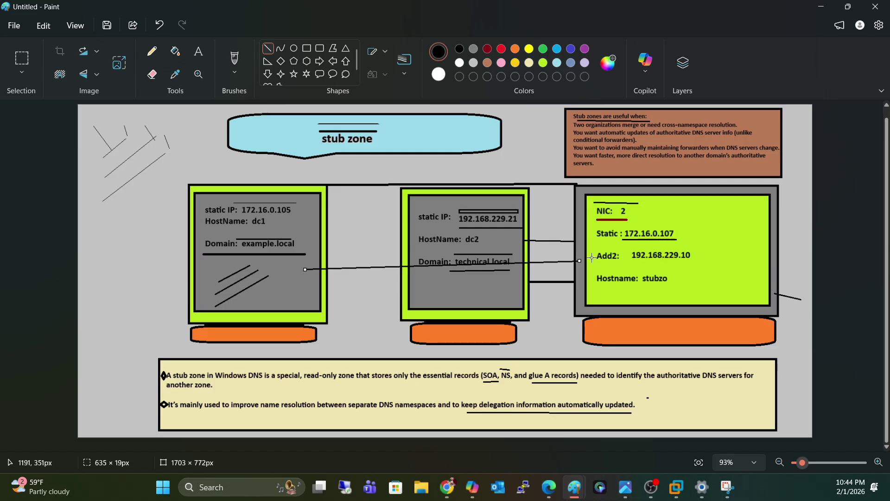
{"action": "left_click_drag", "start_coordinate": [580, 261], "coordinate": [584, 268]}
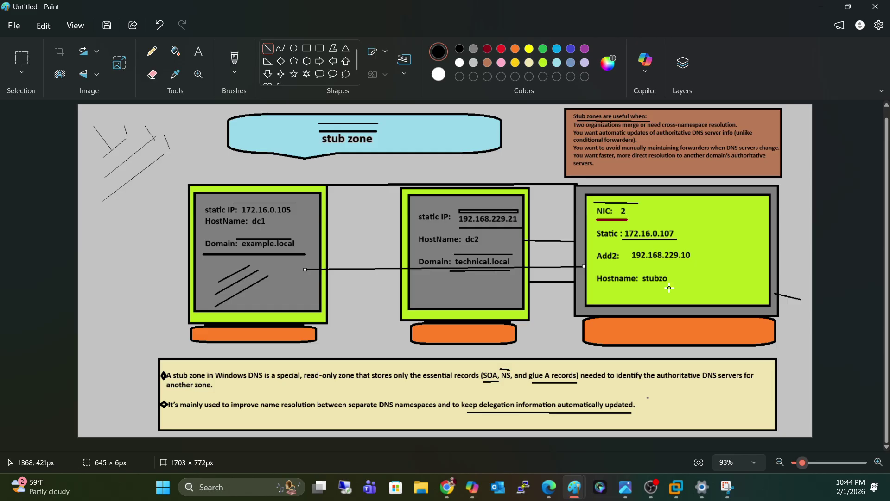
Switch to the Windows Server 2022 VM in VMware Workstation, dismiss the Windows Admin Center notice, and check the IPv4 address in PowerShell
{"action": "mouse_move", "coordinate": [682, 490]}
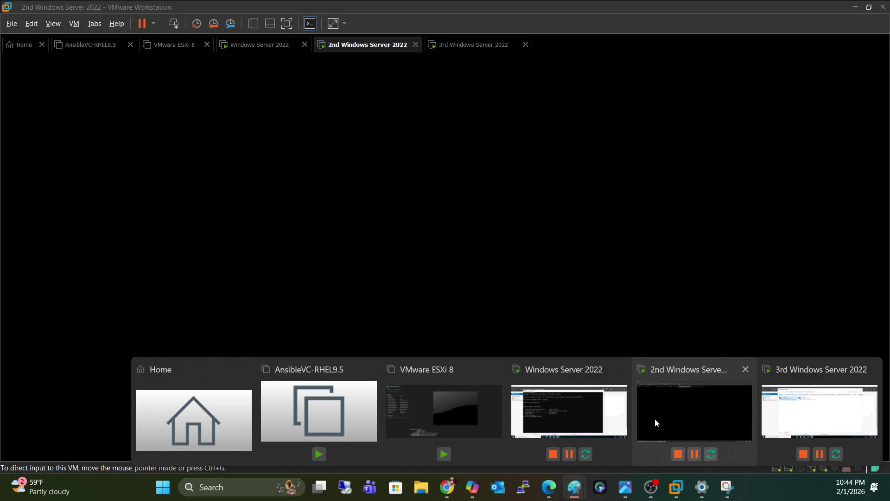
{"action": "left_click", "coordinate": [655, 418]}
{"action": "left_click", "coordinate": [245, 46]}
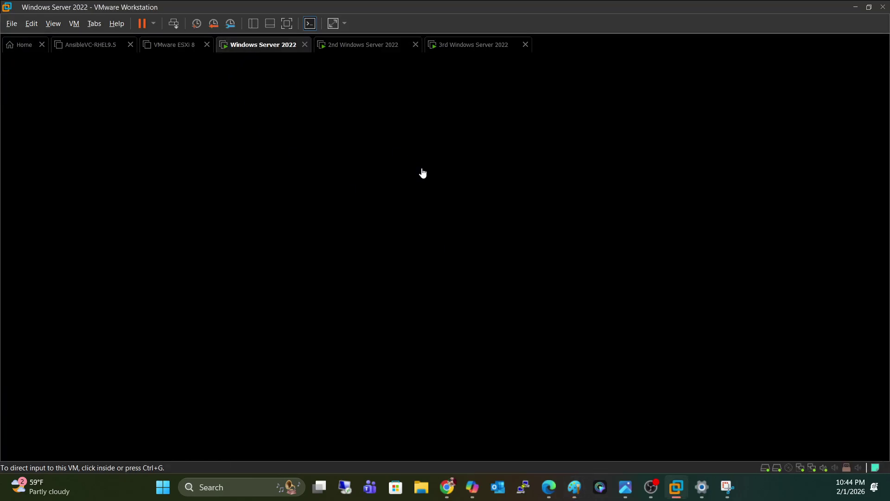
{"action": "left_click", "coordinate": [423, 174]}
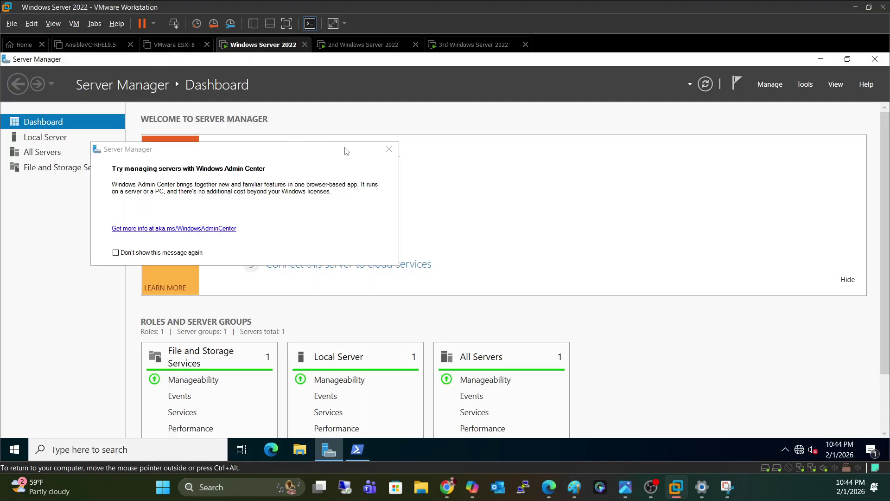
{"action": "left_click", "coordinate": [389, 150]}
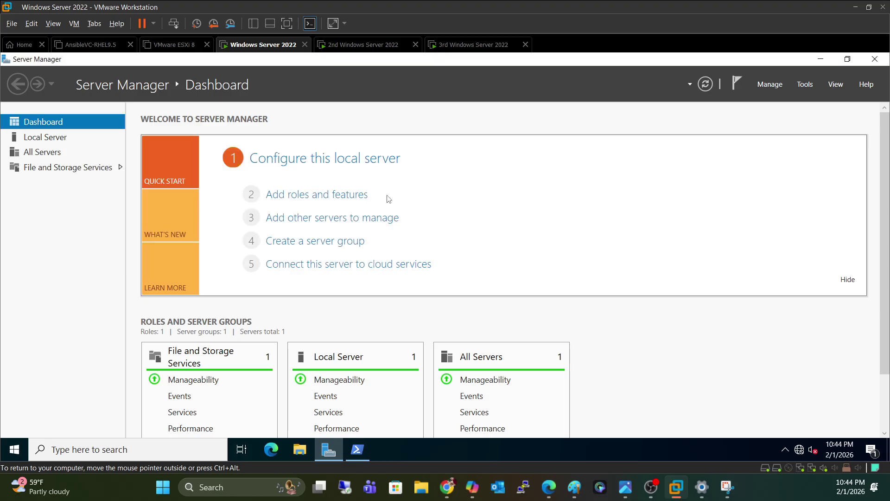
{"action": "left_click", "coordinate": [357, 448]}
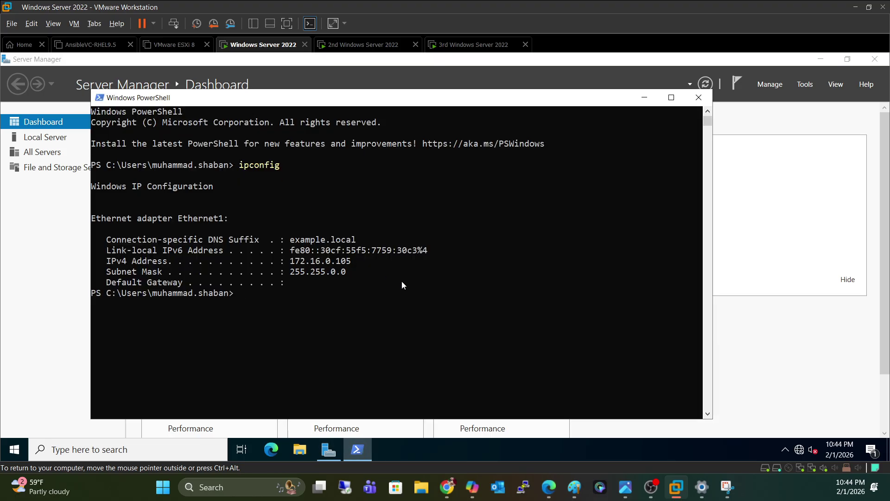
{"action": "left_click_drag", "start_coordinate": [290, 261], "coordinate": [352, 265]}
{"action": "right_click", "coordinate": [356, 299]}
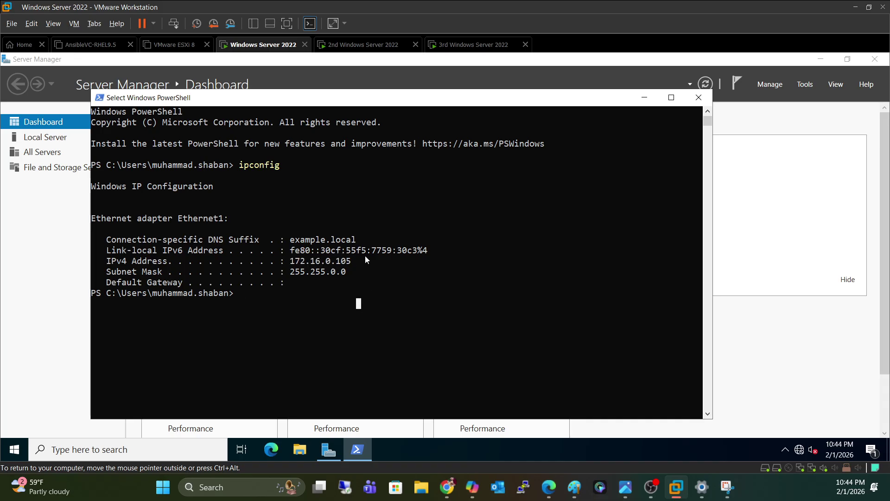
Compare the 2nd Windows Server 2022 VM's ipconfig output with the stub zone drawing in Paint, and return to VMware Workstation
{"action": "left_click", "coordinate": [371, 49]}
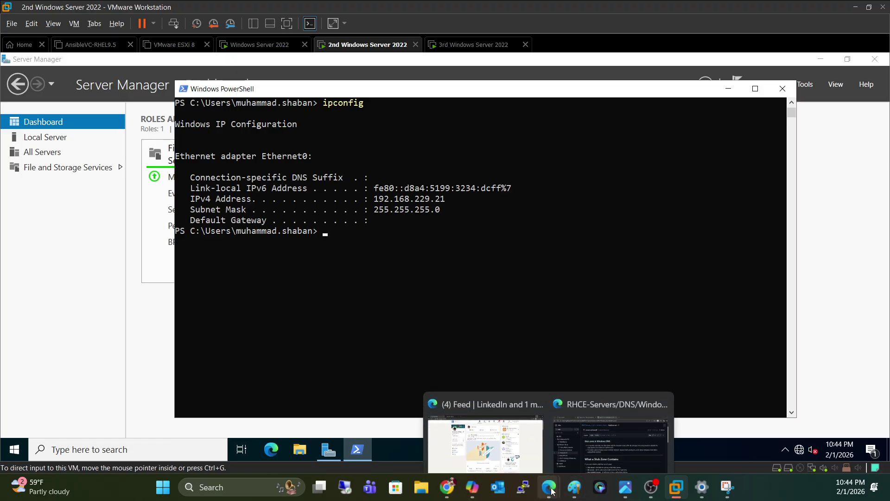
{"action": "mouse_move", "coordinate": [575, 487]}
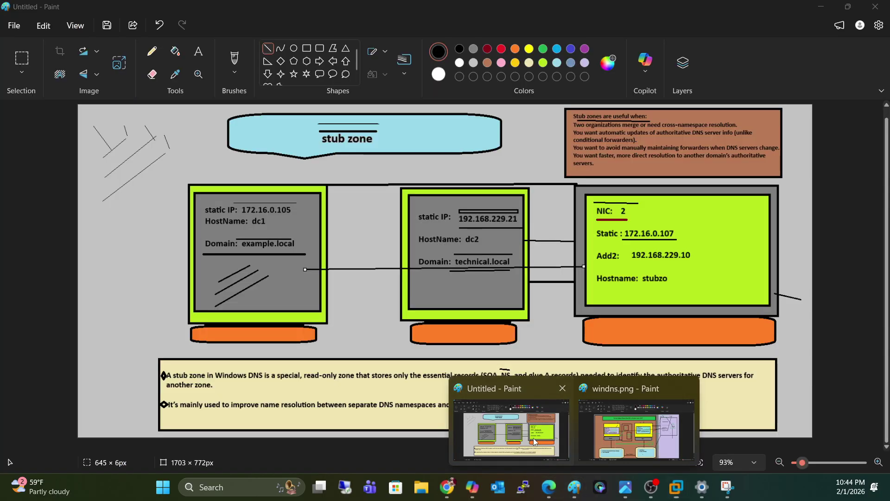
{"action": "left_click", "coordinate": [535, 442]}
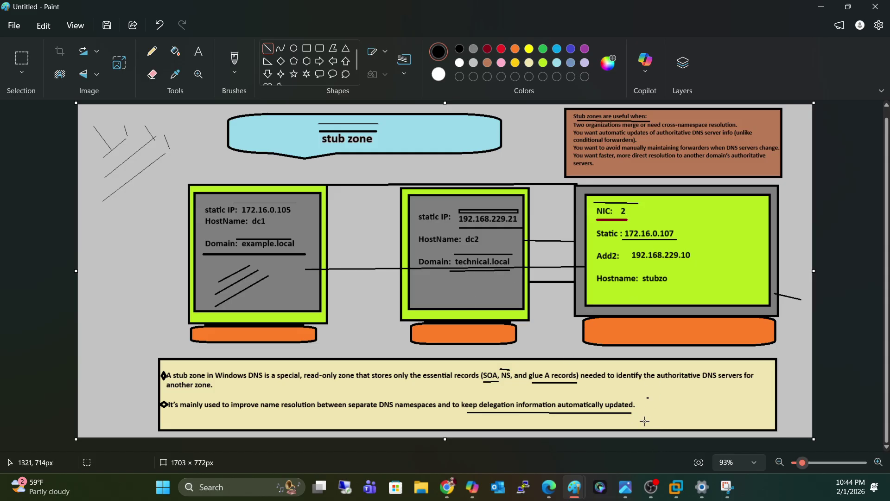
{"action": "left_click", "coordinate": [677, 484]}
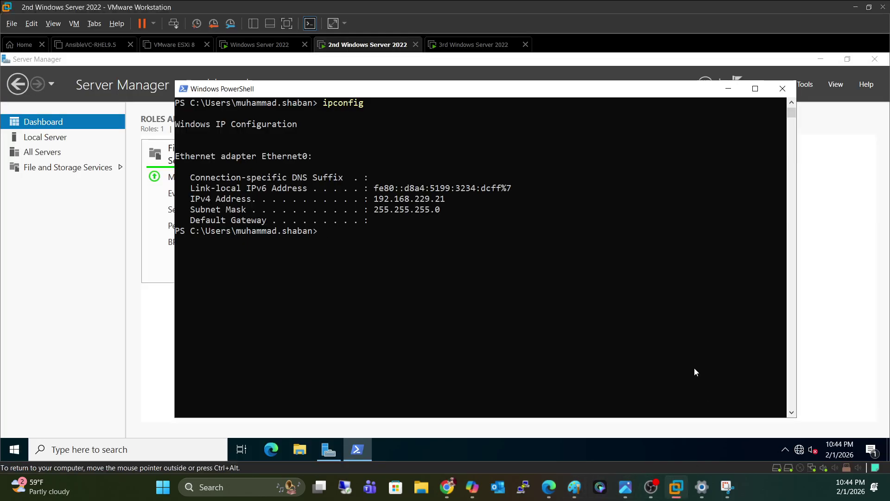
Run ipconfig in PowerShell on the 3rd Windows Server 2022 VM
{"action": "left_click", "coordinate": [482, 45]}
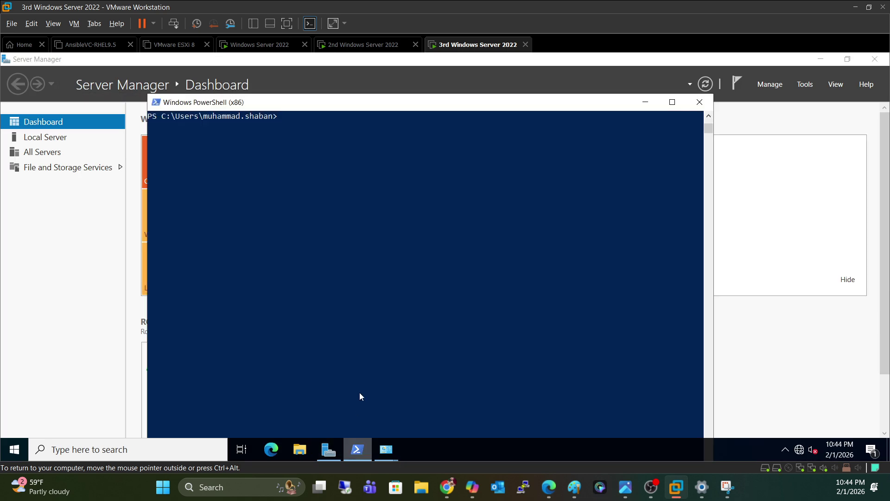
{"action": "left_click", "coordinate": [355, 247]}
{"action": "key", "text": "Escape"}
{"action": "type", "text": "ifconf"}
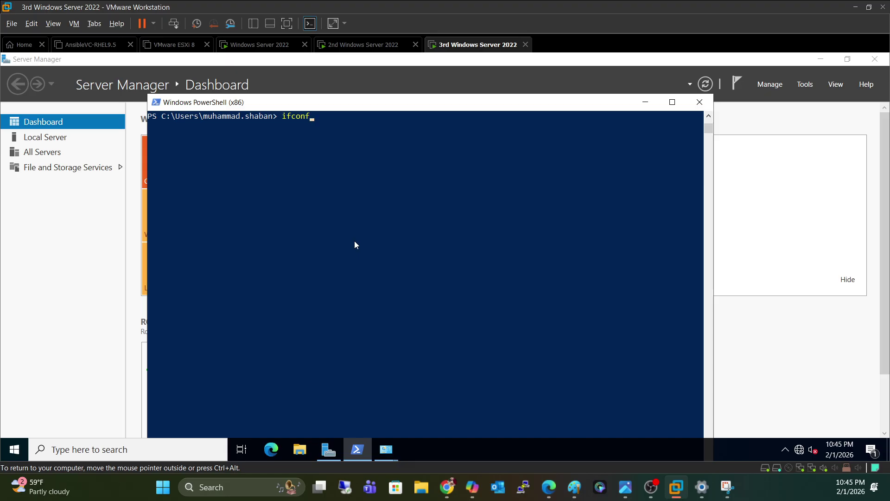
{"action": "key", "text": "BackSpace"}
{"action": "key", "text": "BackSpace"}
{"action": "key", "text": "BackSpace"}
{"action": "key", "text": "BackSpace"}
{"action": "key", "text": "BackSpace"}
{"action": "type", "text": "pconfig"}
{"action": "key", "text": "Return"}
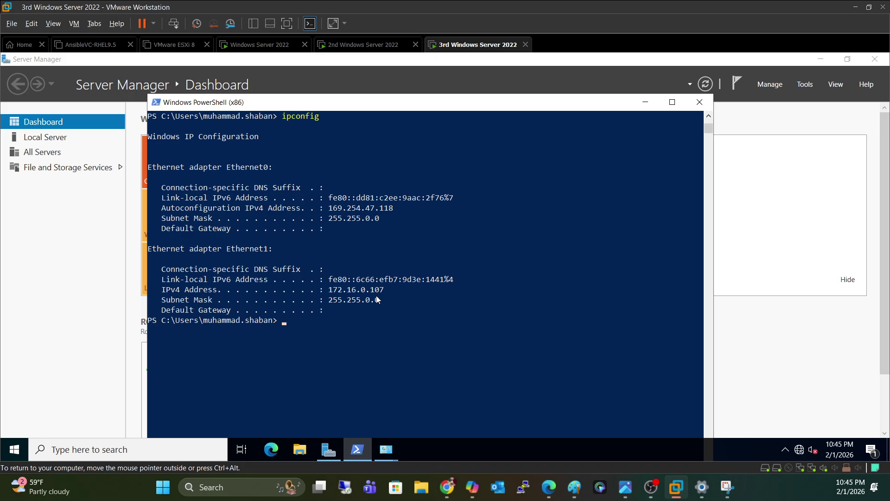
Open the 3rd server's Network Connections by running ncpa.cpl, and examine the connection details of Ethernet1
{"action": "left_click", "coordinate": [645, 102]}
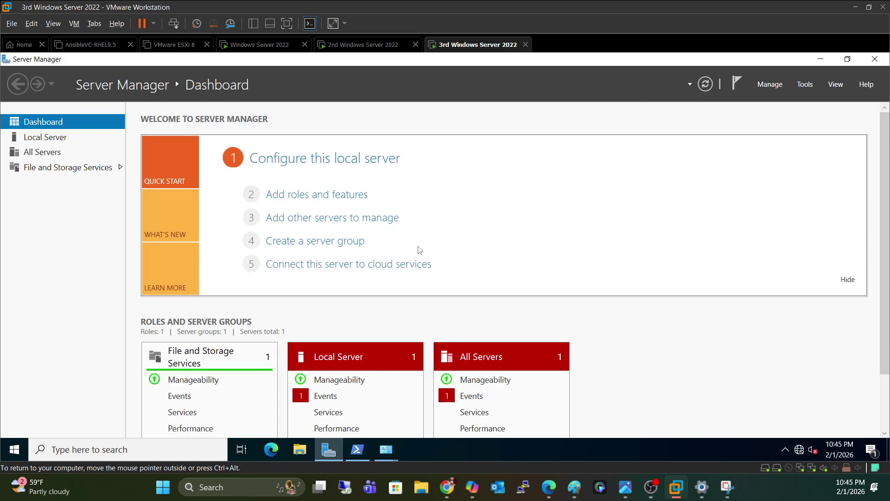
{"action": "left_click", "coordinate": [296, 450]}
{"action": "key", "text": "super+r"}
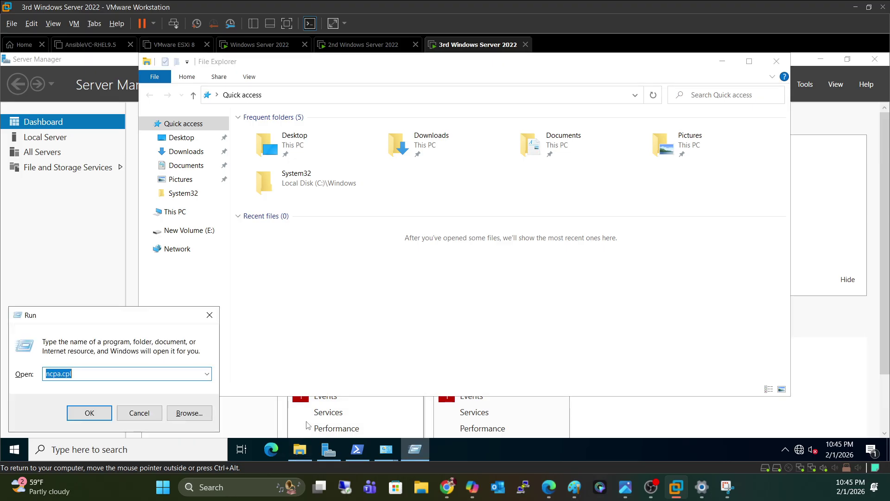
{"action": "left_click", "coordinate": [95, 413]}
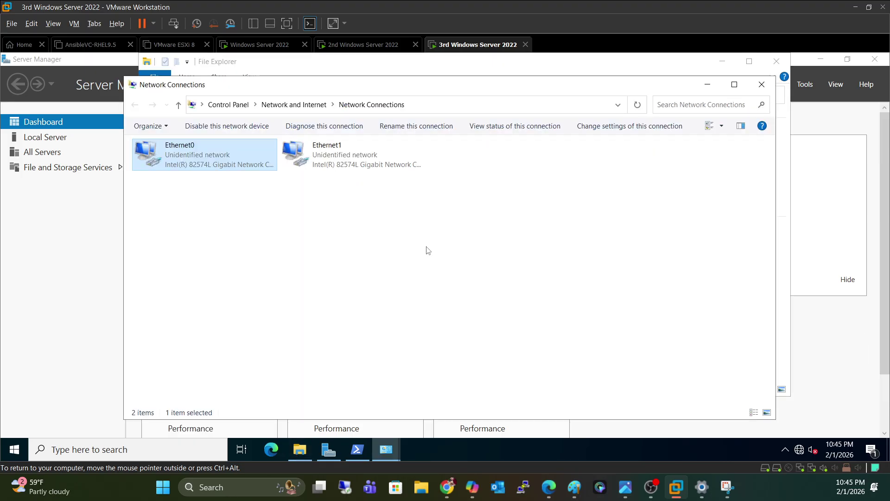
{"action": "double_click", "coordinate": [333, 161]}
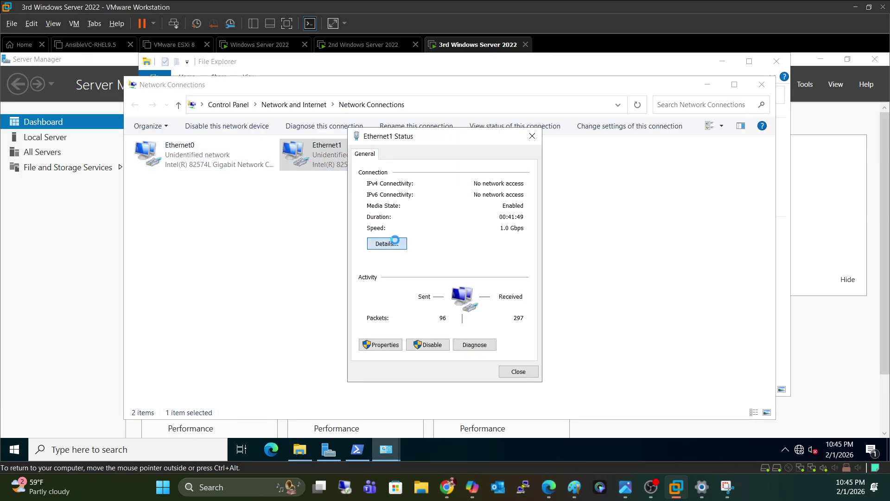
{"action": "left_click", "coordinate": [387, 243]}
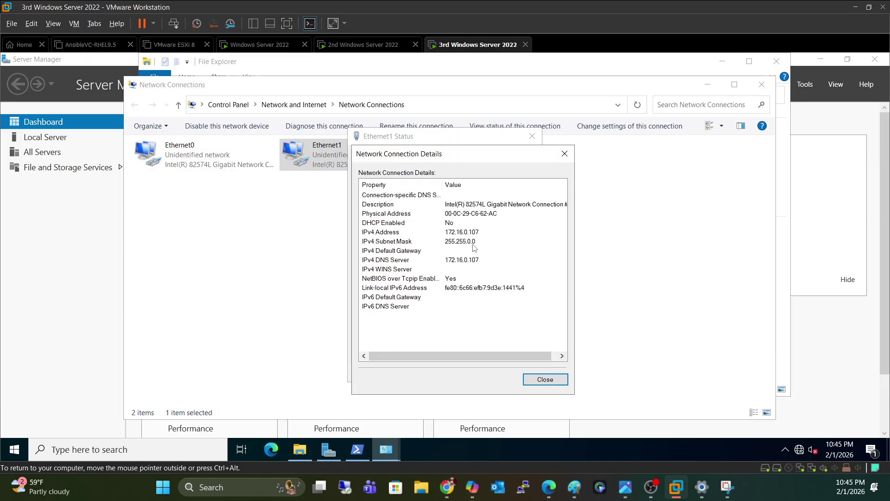
{"action": "left_click", "coordinate": [564, 153]}
Examine the connection details of Ethernet0 on the 3rd server, and close its status window
{"action": "double_click", "coordinate": [245, 170]}
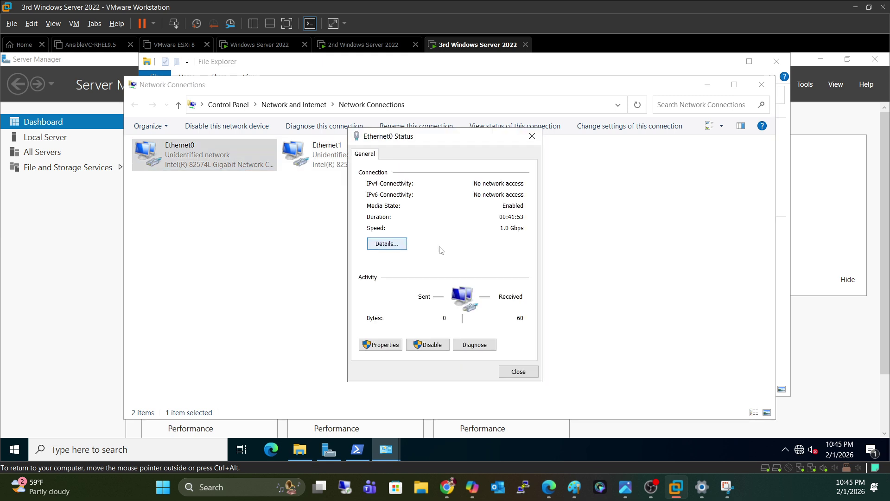
{"action": "left_click", "coordinate": [387, 243]}
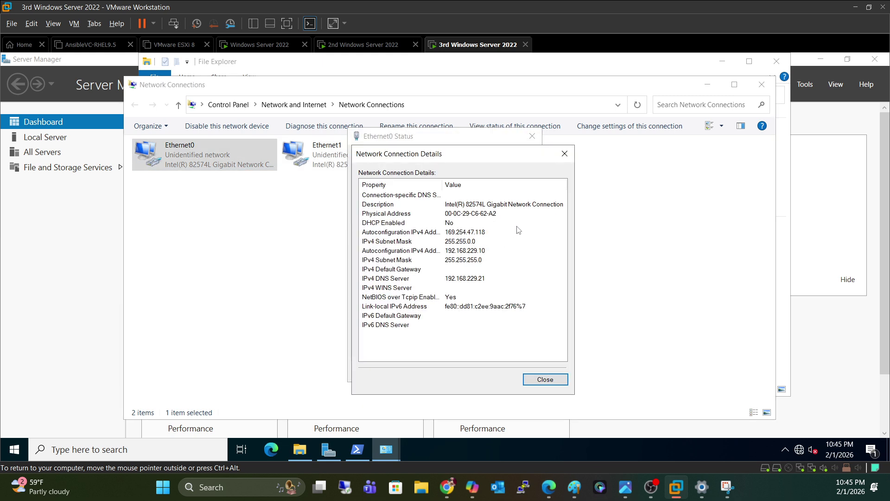
{"action": "left_click", "coordinate": [564, 153]}
{"action": "left_click", "coordinate": [533, 135]}
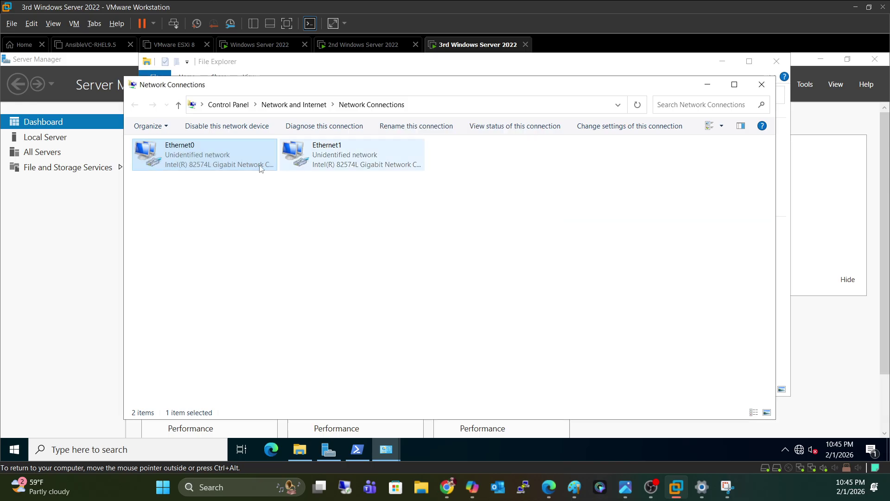
Review the first Network Adapter's virtual network assignment in the 3rd Windows Server 2022 VM's settings
{"action": "right_click", "coordinate": [467, 44]}
{"action": "left_click", "coordinate": [497, 199]}
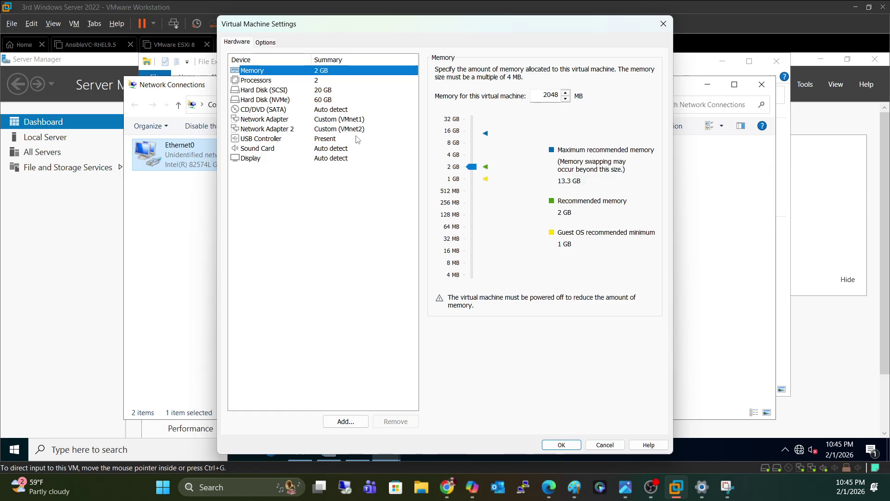
{"action": "left_click", "coordinate": [357, 120]}
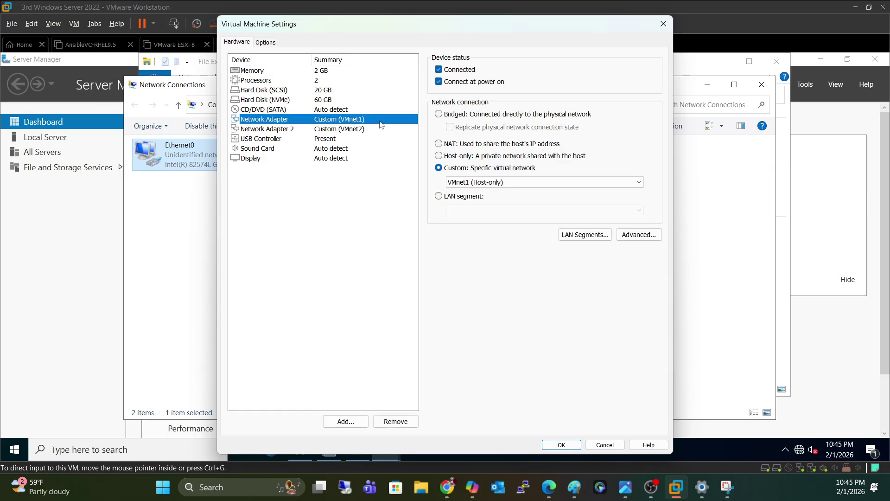
{"action": "left_click", "coordinate": [664, 24]}
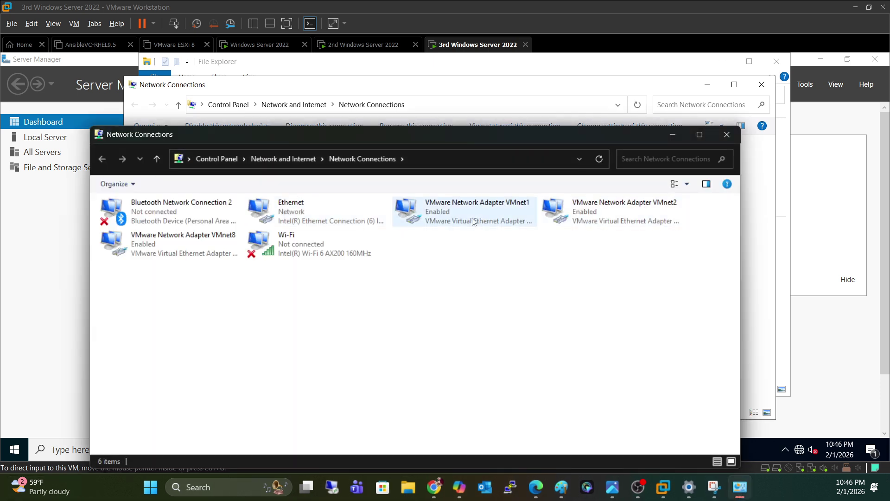
Examine the connection details of the host's VMware Network Adapter VMnet1
{"action": "left_click", "coordinate": [471, 222]}
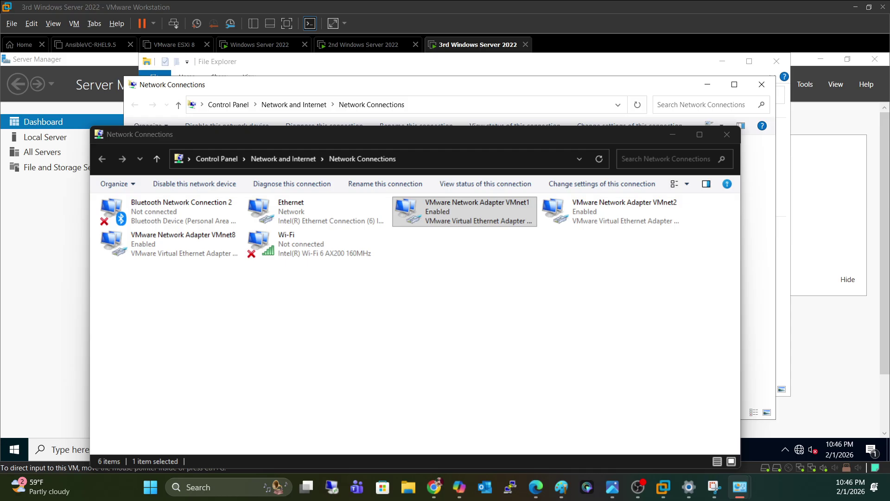
{"action": "key", "text": "Return"}
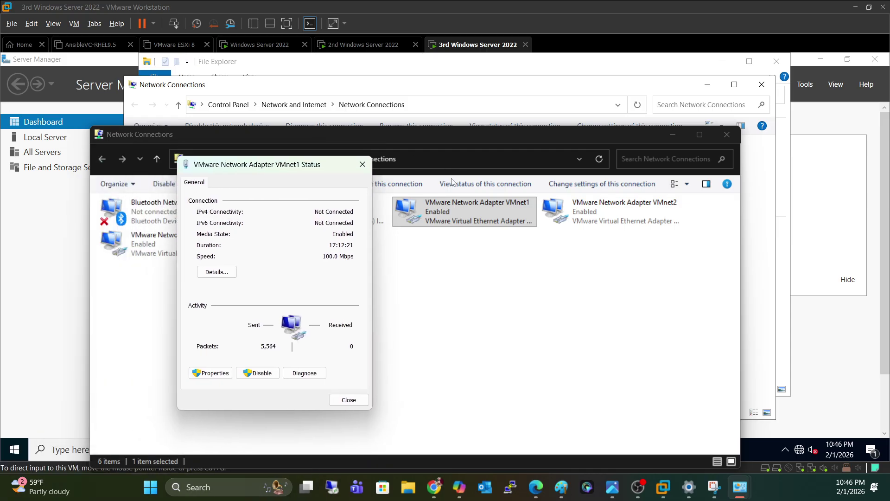
{"action": "left_click", "coordinate": [215, 272]}
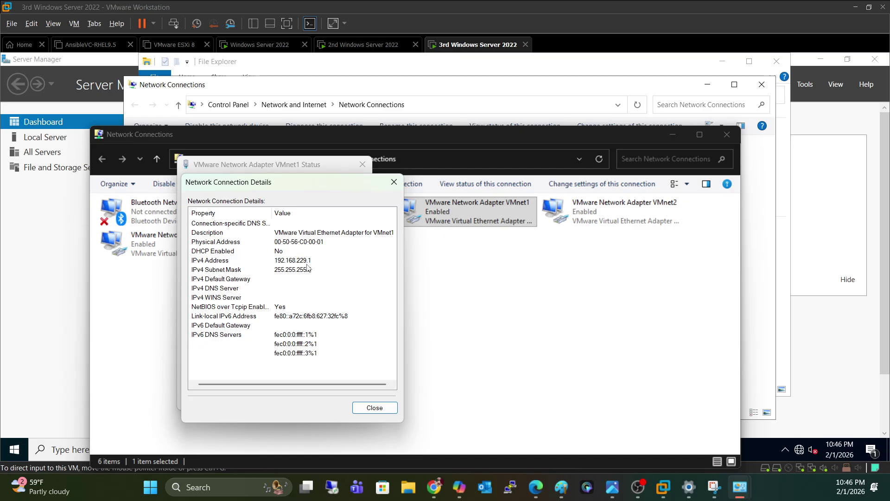
{"action": "left_click", "coordinate": [393, 182]}
{"action": "left_click", "coordinate": [362, 165]}
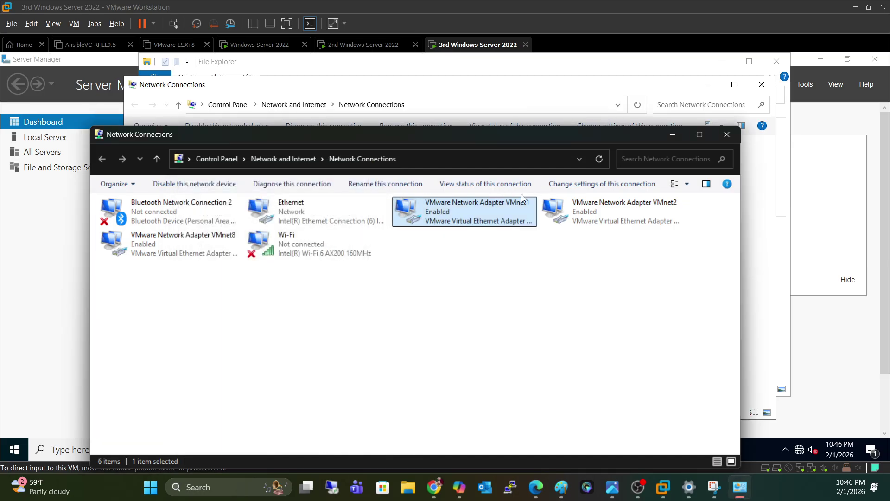
Close the host's network connections and review the IPv4 properties of Ethernet0 on the 3rd server, accepting the dialogs
{"action": "left_click", "coordinate": [726, 136]}
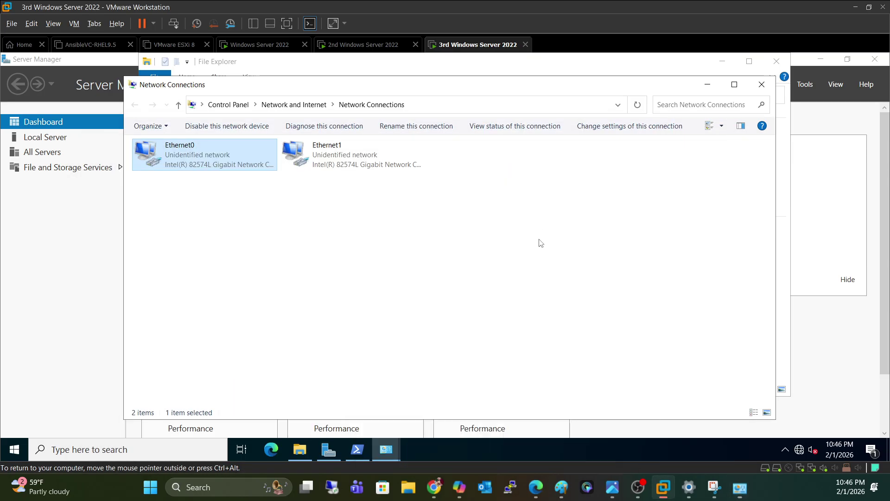
{"action": "double_click", "coordinate": [188, 157]}
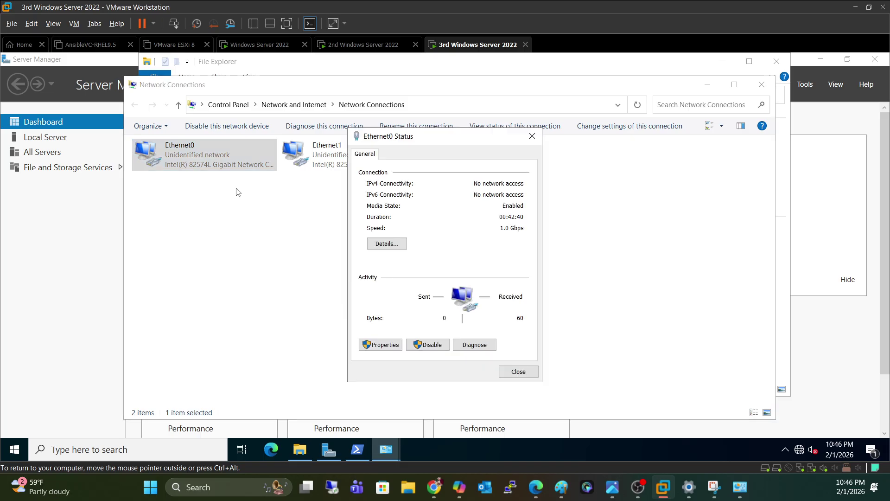
{"action": "left_click", "coordinate": [394, 346]}
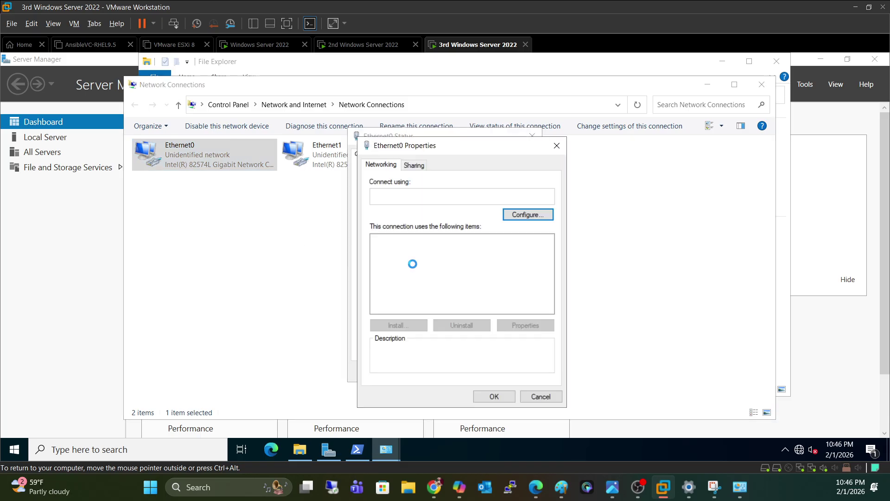
{"action": "double_click", "coordinate": [490, 270]}
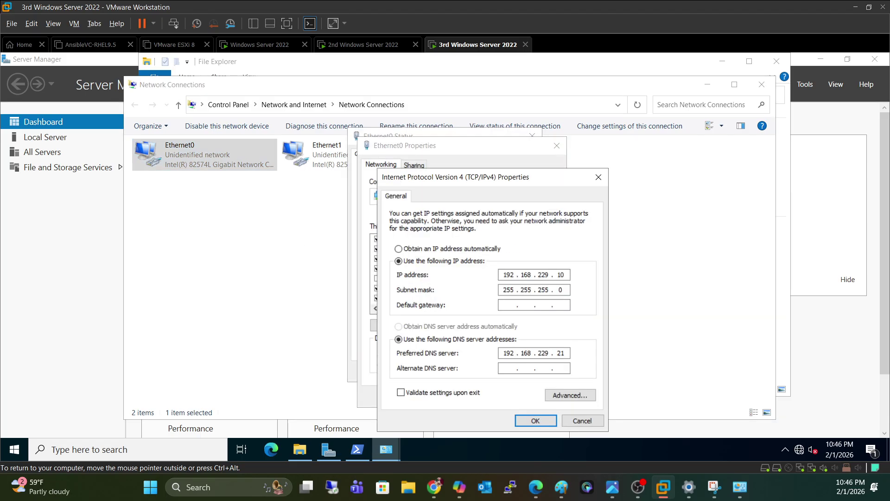
{"action": "left_click", "coordinate": [559, 289]}
{"action": "key", "text": "BackSpace"}
{"action": "left_click", "coordinate": [543, 422]}
{"action": "left_click", "coordinate": [485, 394]}
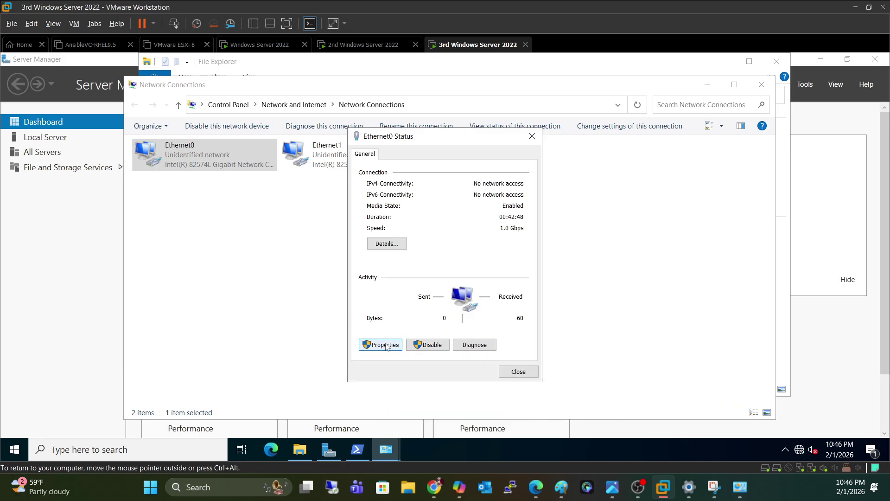
Examine the autoconfiguration IPv4 address in Ethernet0's connection details, and close its status window
{"action": "left_click", "coordinate": [381, 246]}
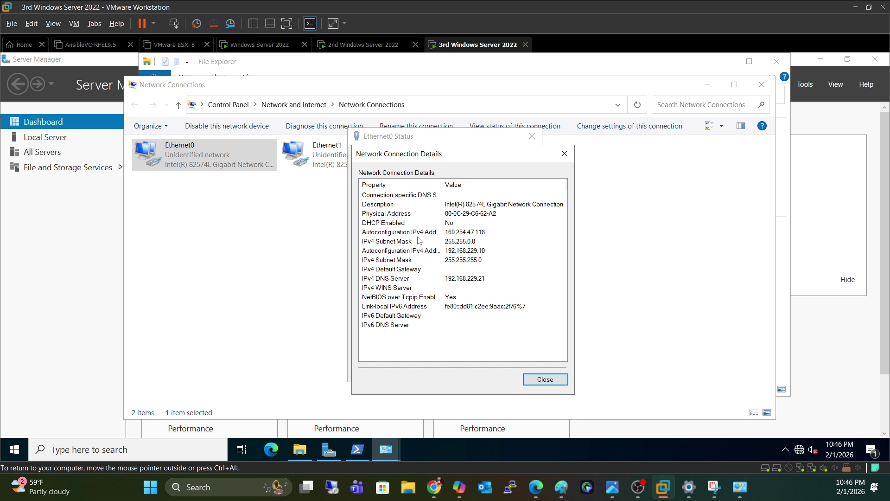
{"action": "left_click", "coordinate": [473, 254]}
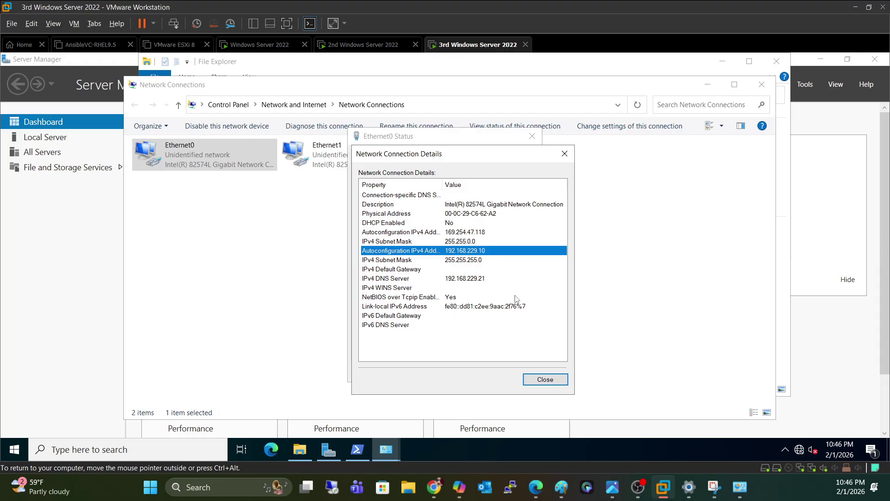
{"action": "left_click", "coordinate": [543, 380]}
{"action": "left_click", "coordinate": [522, 370]}
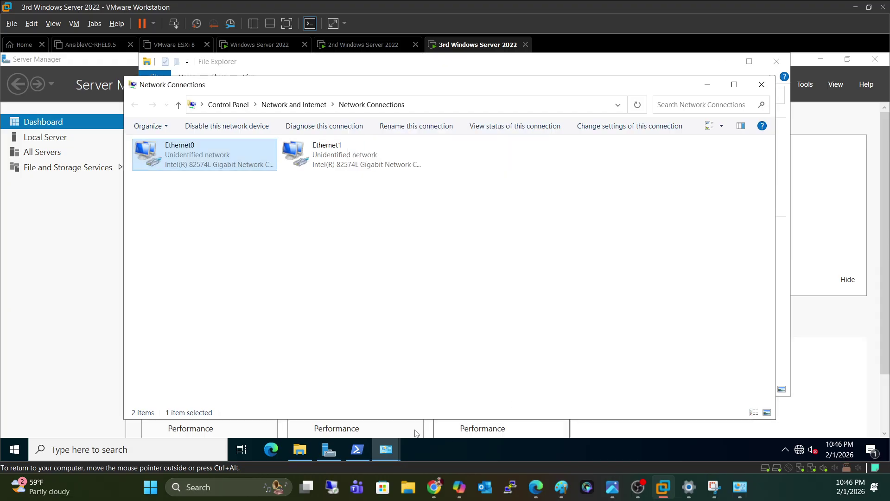
Run ipconfig /all in the 3rd server's open PowerShell (x86) session
{"action": "left_click", "coordinate": [357, 449]}
{"action": "left_click", "coordinate": [381, 320]}
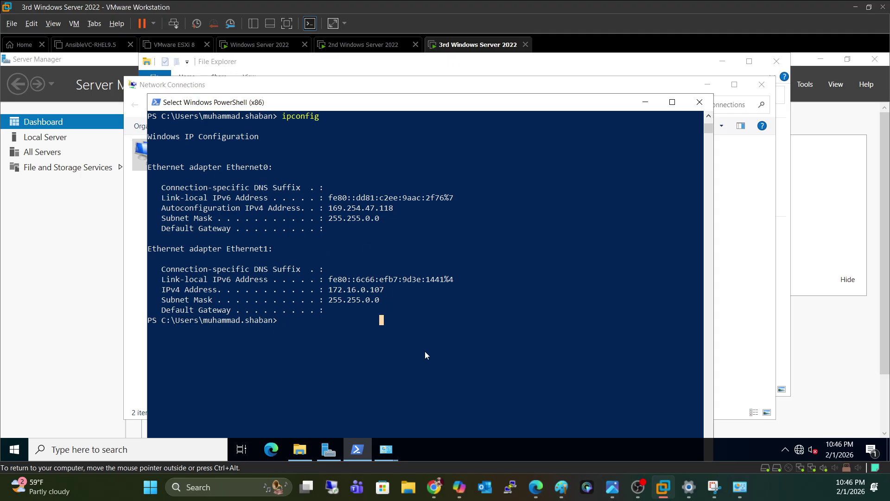
{"action": "key", "text": "Escape"}
{"action": "key", "text": "Up"}
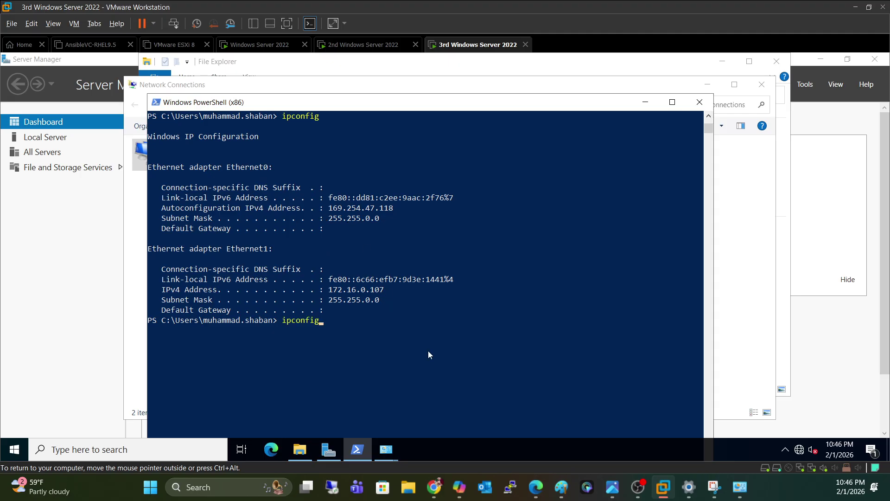
{"action": "type", "text": "/all"}
{"action": "key", "text": "Return"}
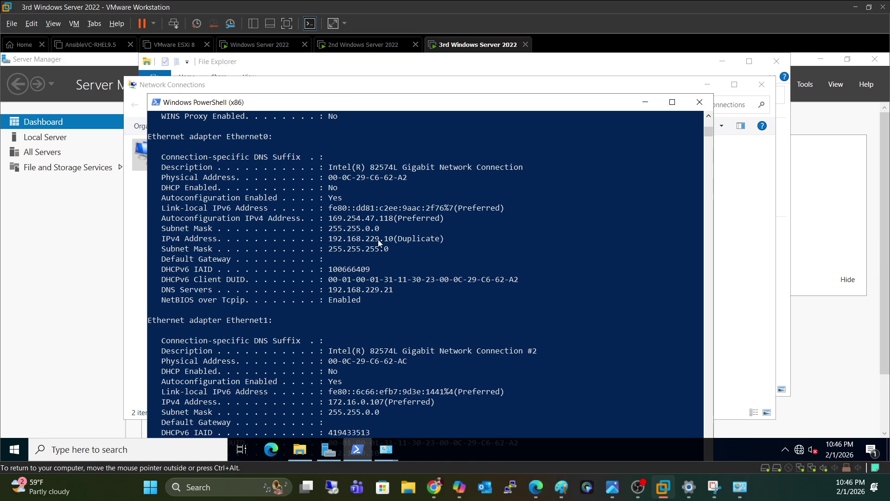
Examine the IP settings of Ethernet0 and Ethernet1 in the ipconfig /all output, focusing on Ethernet0's IPv4 address, and close PowerShell (x86)
{"action": "scroll", "coordinate": [380, 252], "scroll_direction": "down", "scroll_amount": 1}
{"action": "scroll", "coordinate": [396, 307], "scroll_direction": "down", "scroll_amount": 2}
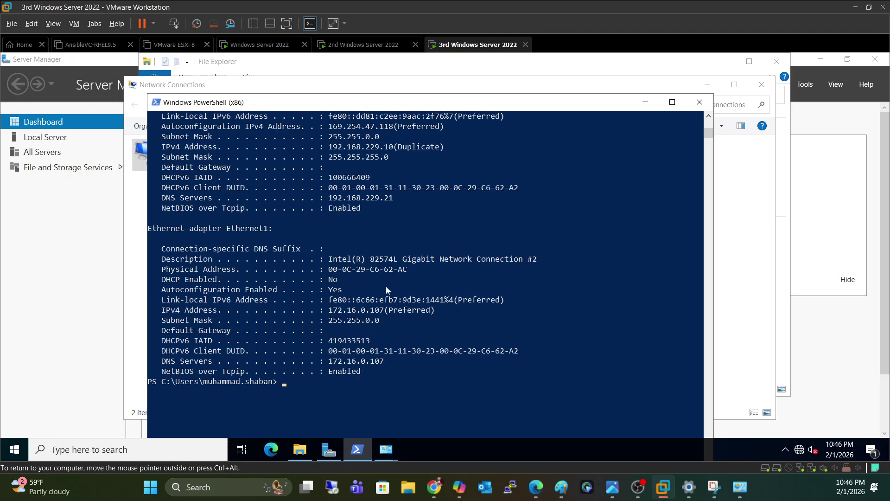
{"action": "scroll", "coordinate": [385, 285], "scroll_direction": "up", "scroll_amount": 2}
{"action": "scroll", "coordinate": [395, 241], "scroll_direction": "up", "scroll_amount": 1}
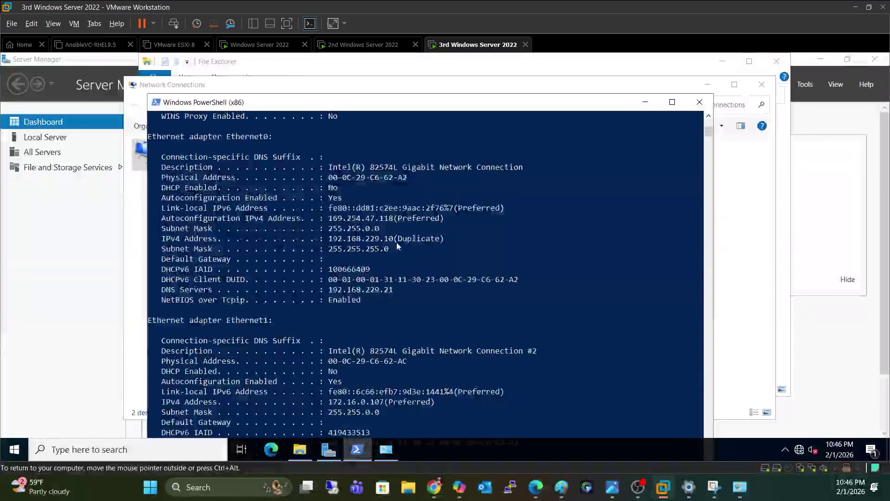
{"action": "scroll", "coordinate": [397, 243], "scroll_direction": "up", "scroll_amount": 2}
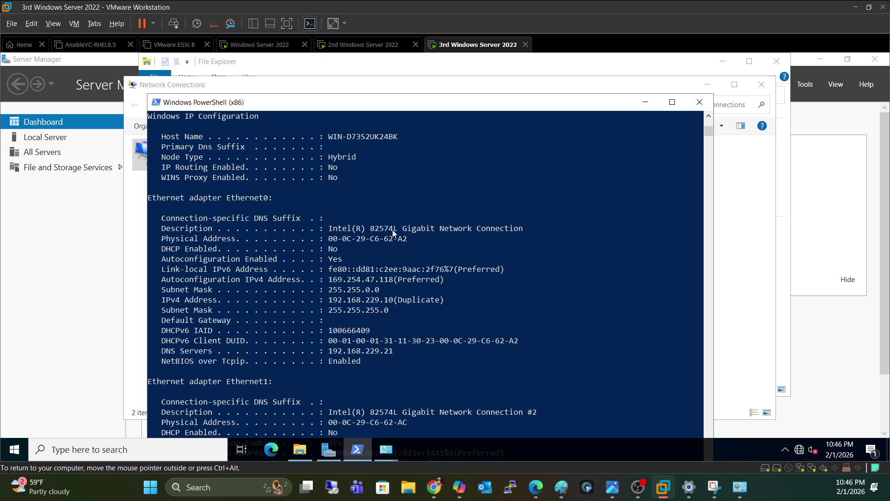
{"action": "scroll", "coordinate": [385, 222], "scroll_direction": "up", "scroll_amount": 1}
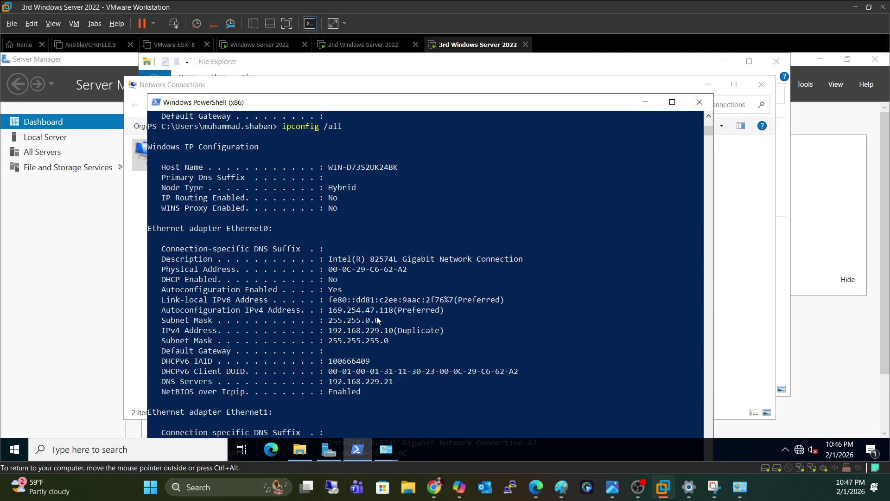
{"action": "left_click", "coordinate": [362, 332]}
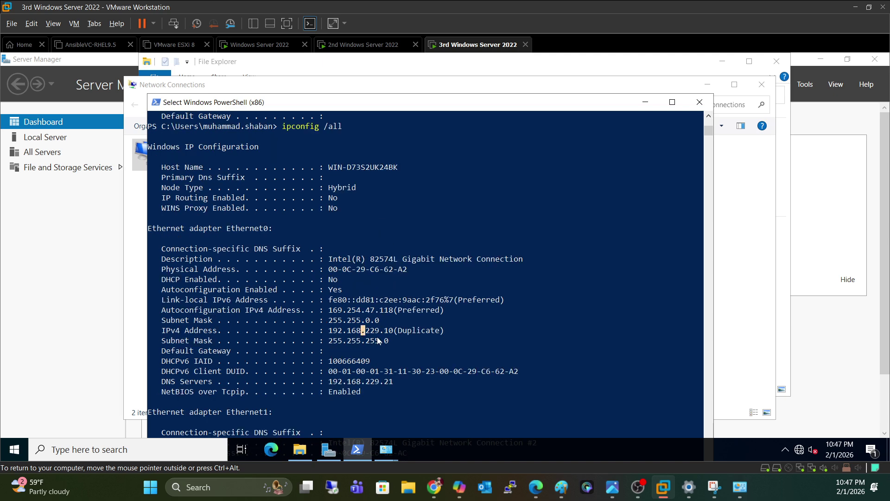
{"action": "left_click", "coordinate": [377, 331]}
{"action": "left_click", "coordinate": [395, 331]}
{"action": "left_click", "coordinate": [700, 103]}
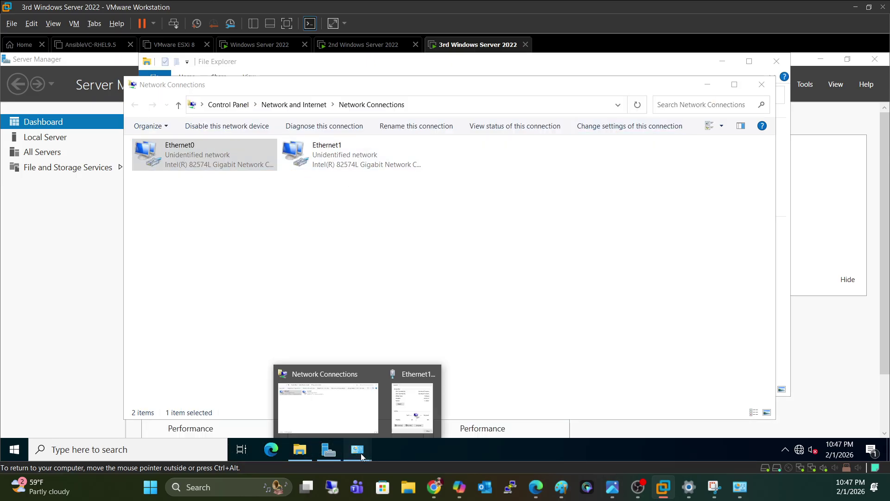
Run ipconfig /all in a new non-x86 Windows PowerShell session and examine Ethernet0's DNS server entry, closing the session when done
{"action": "left_click", "coordinate": [187, 458]}
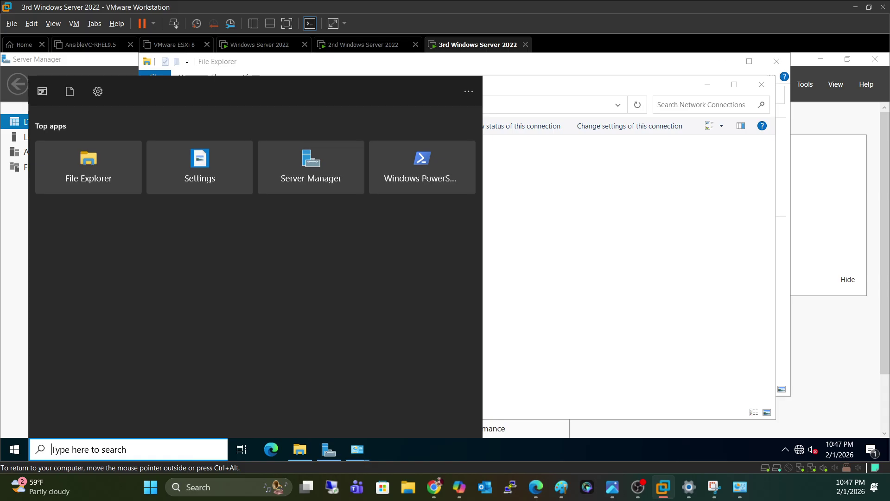
{"action": "type", "text": "powe"}
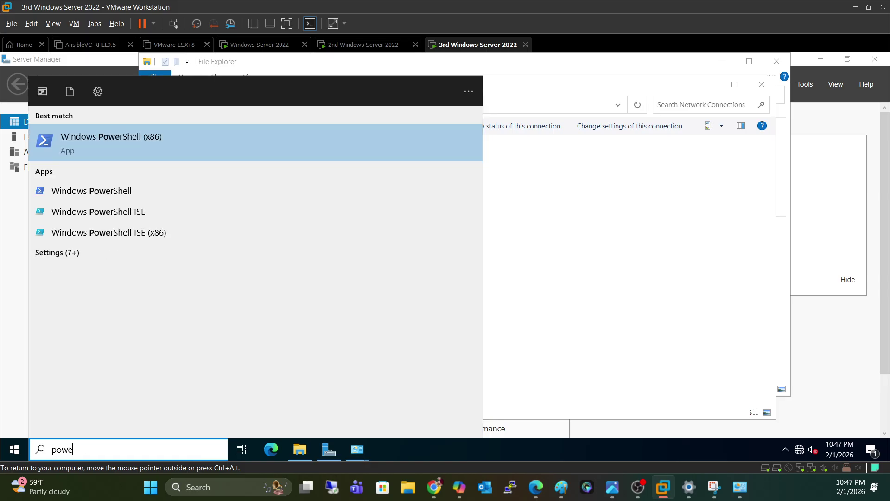
{"action": "left_click", "coordinate": [160, 191]}
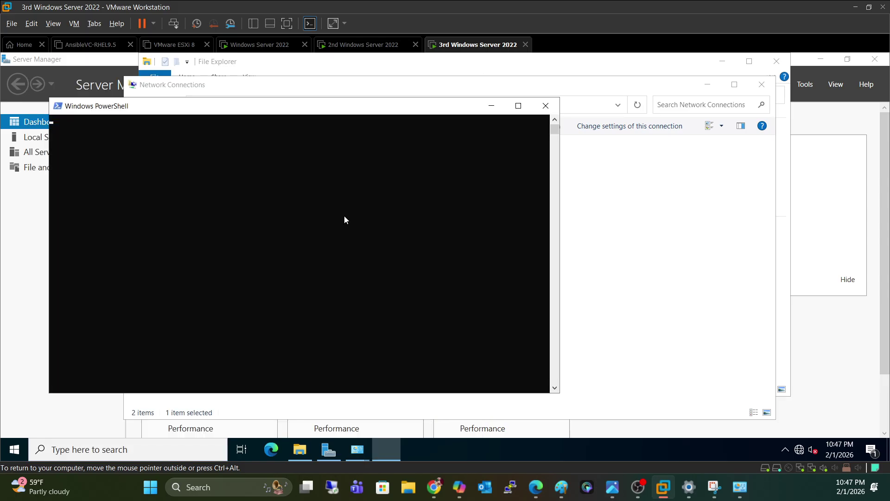
{"action": "left_click", "coordinate": [398, 258]}
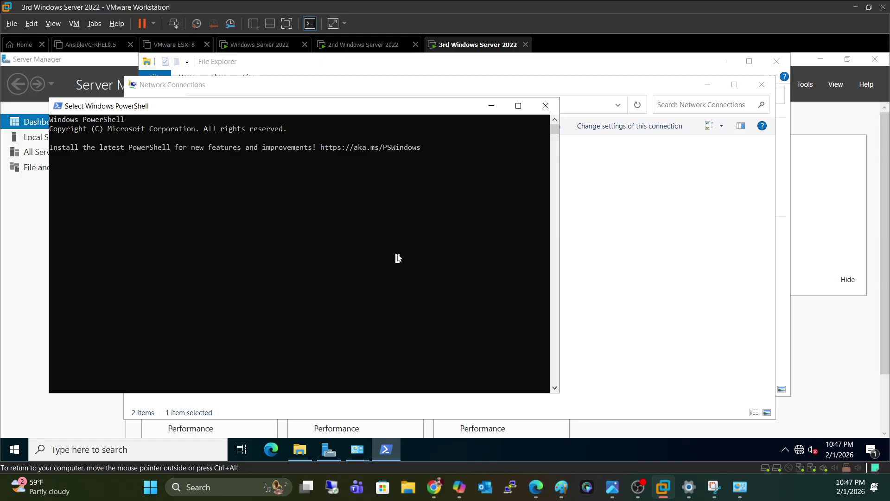
{"action": "key", "text": "Escape"}
{"action": "type", "text": "ipconfig /all"}
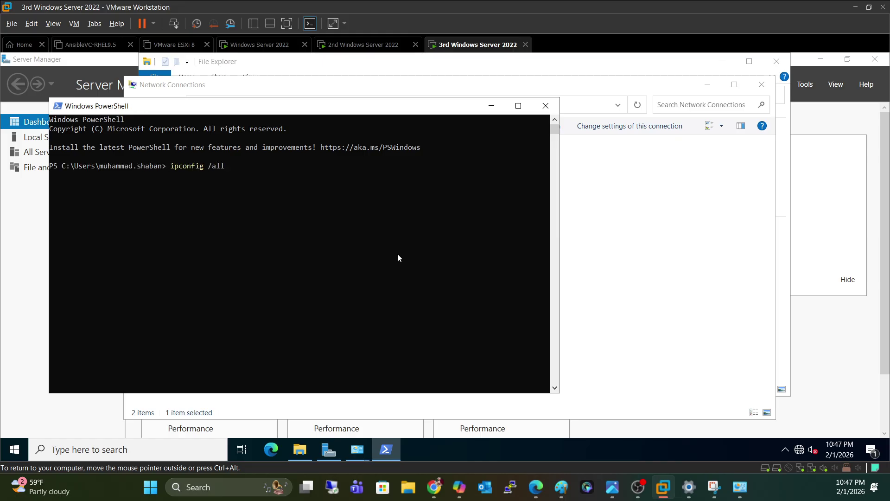
{"action": "key", "text": "Return"}
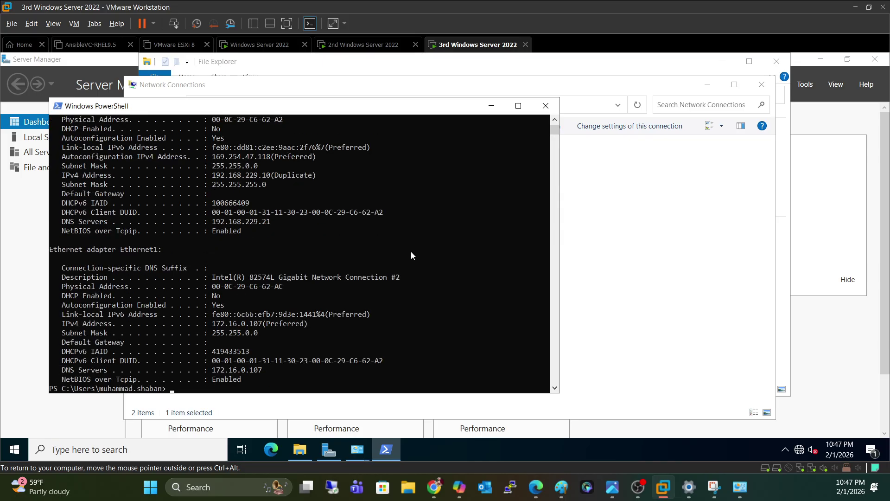
{"action": "left_click", "coordinate": [260, 221]}
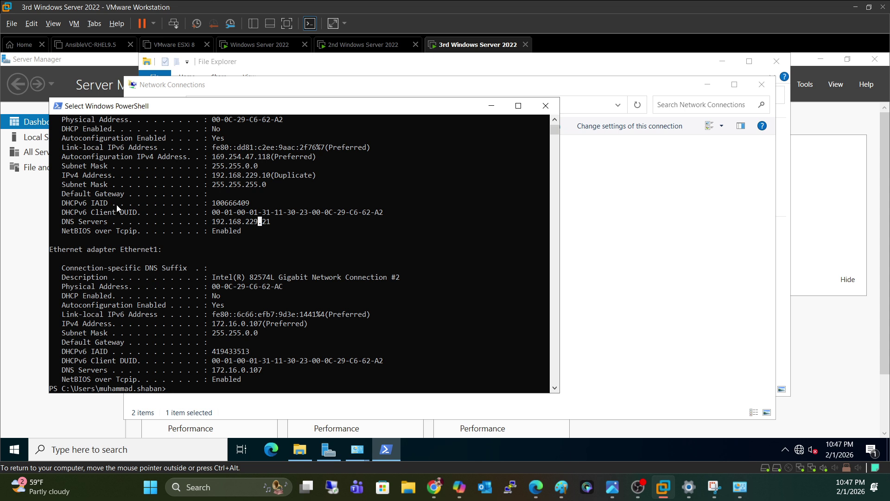
{"action": "left_click", "coordinate": [230, 230]}
{"action": "left_click", "coordinate": [545, 106]}
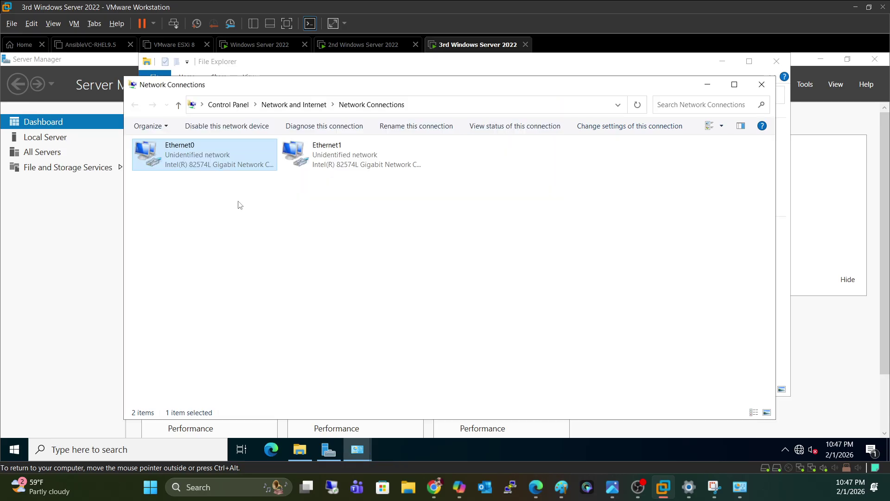
Clear Ethernet0's static IPv4 settings by switching to automatic addressing and back, and enter 192.168.229.21 as the IP address
{"action": "double_click", "coordinate": [246, 168]}
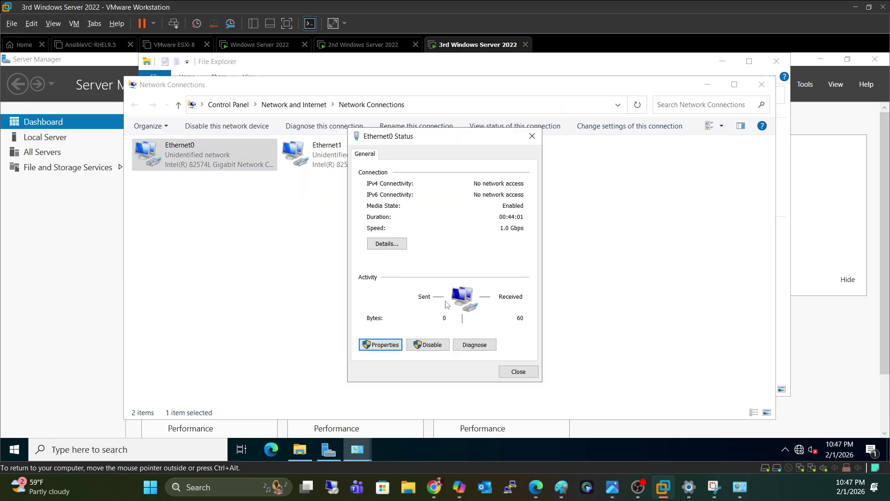
{"action": "left_click", "coordinate": [380, 345]}
{"action": "left_click", "coordinate": [464, 269]}
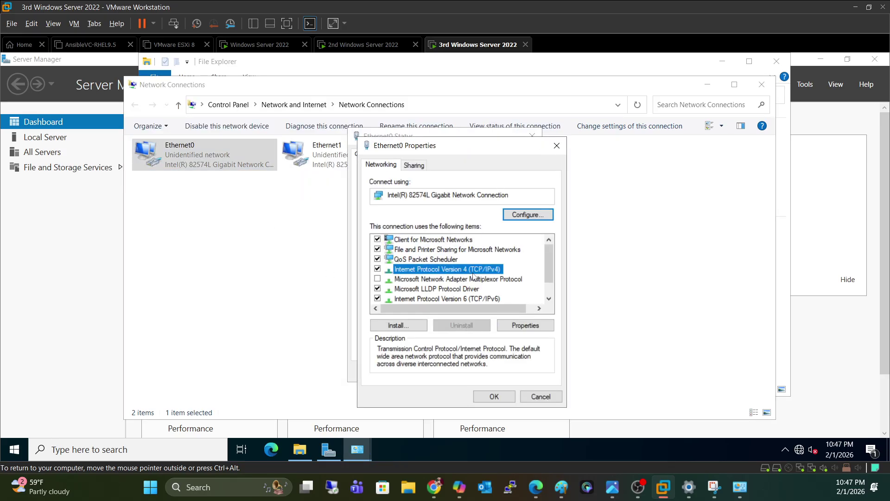
{"action": "double_click", "coordinate": [458, 274]}
{"action": "left_click", "coordinate": [398, 251]}
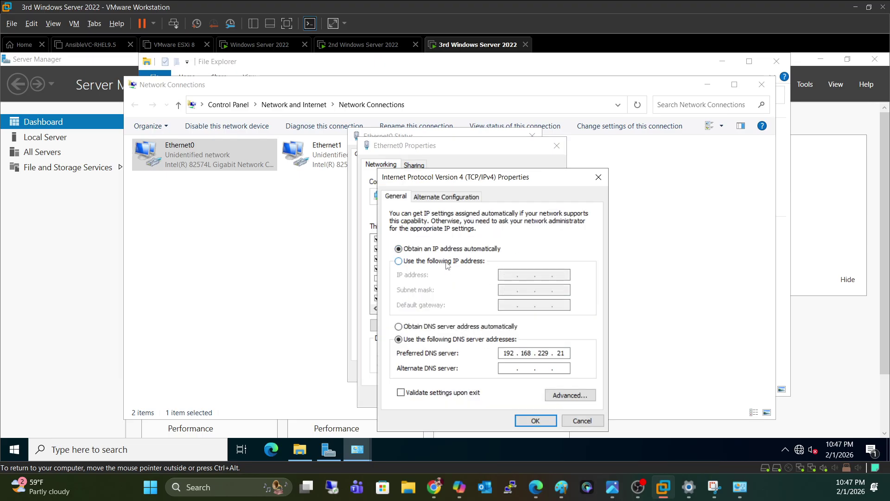
{"action": "left_click", "coordinate": [448, 262]}
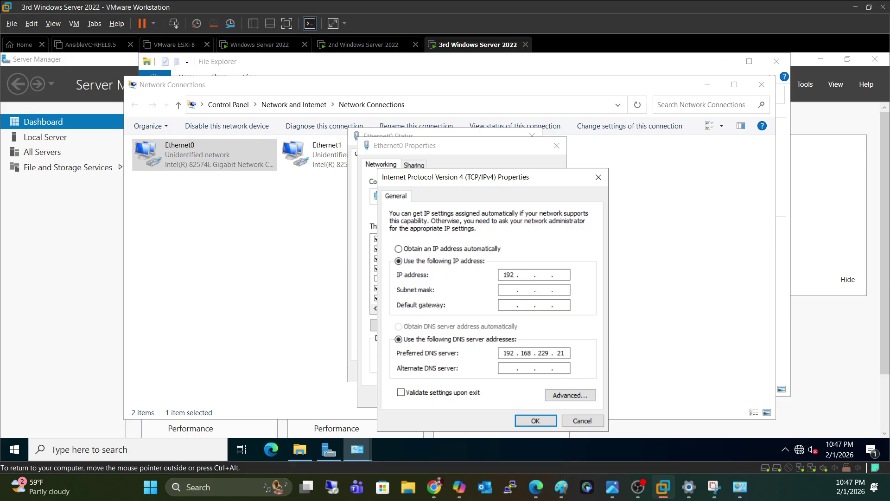
{"action": "type", "text": "192 . 168"}
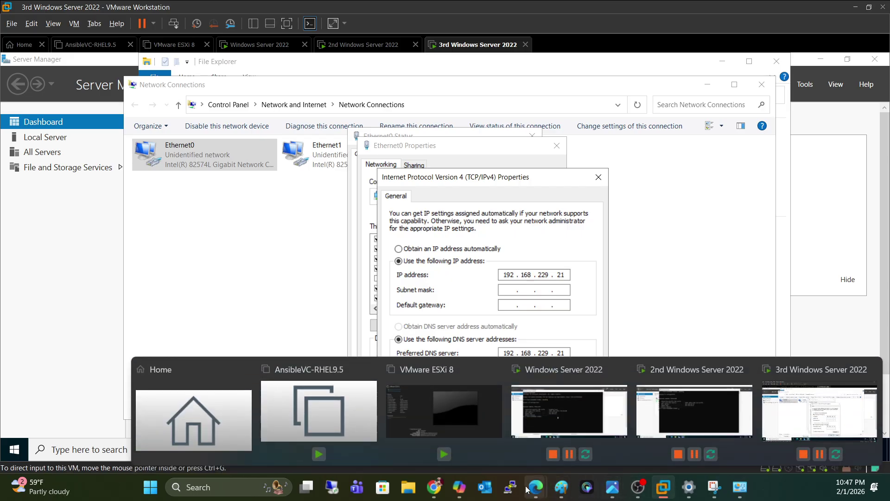
Check the 2nd server's IPv4 address, and set Ethernet0 on the 3rd server to 192.168.229.10 with its default subnet mask, applying the change
{"action": "left_click", "coordinate": [376, 44]}
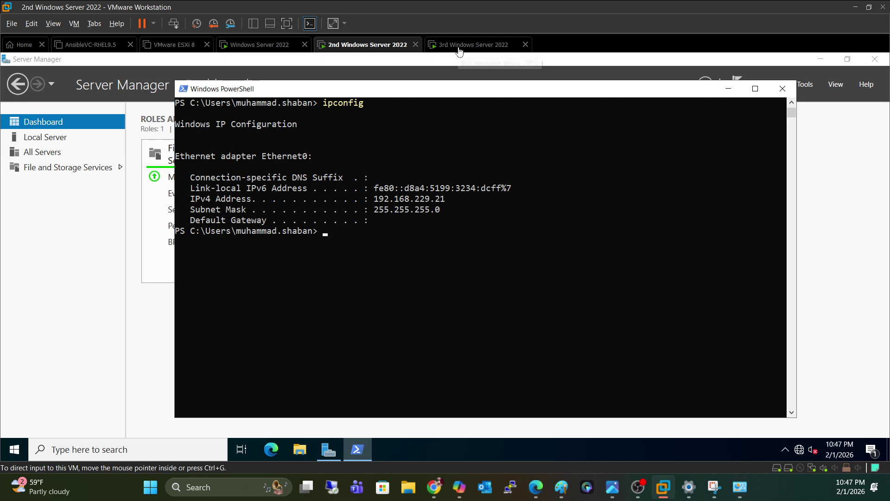
{"action": "left_click", "coordinate": [443, 45]}
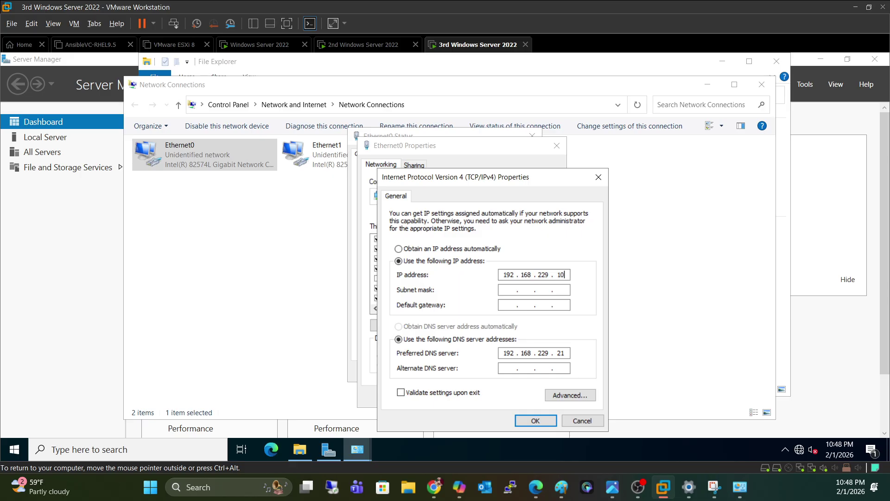
{"action": "left_click", "coordinate": [521, 289]}
{"action": "left_click", "coordinate": [536, 421]}
{"action": "left_click", "coordinate": [509, 396]}
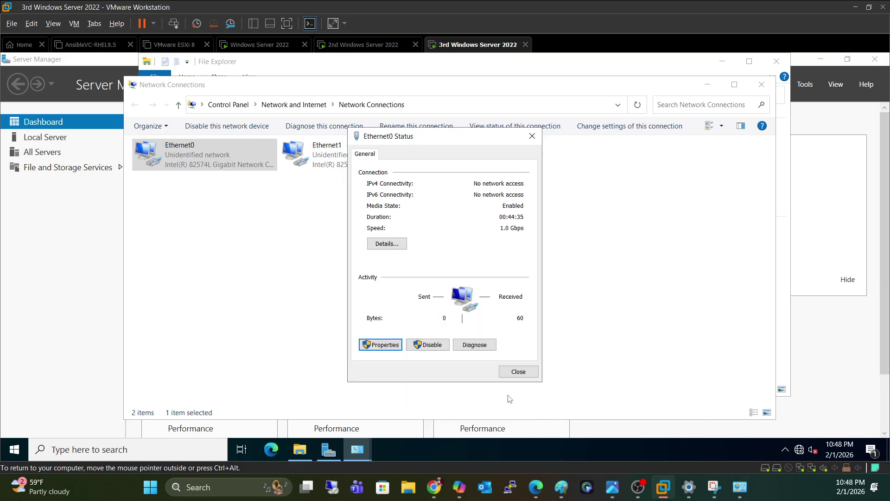
{"action": "left_click", "coordinate": [518, 371]}
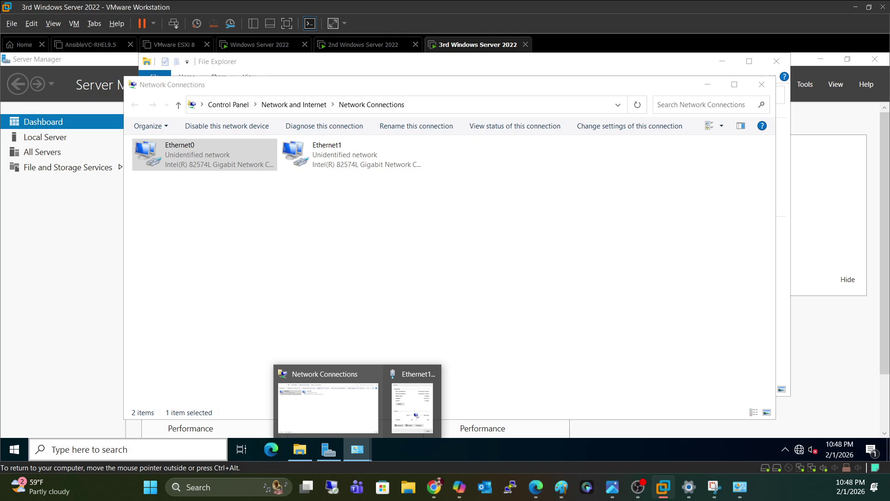
Run ipconfig /all in Windows PowerShell (x86) on the 3rd server, examine Ethernet0's IPv4 address entry, and close the session
{"action": "left_click", "coordinate": [116, 450]}
{"action": "type", "text": "power"}
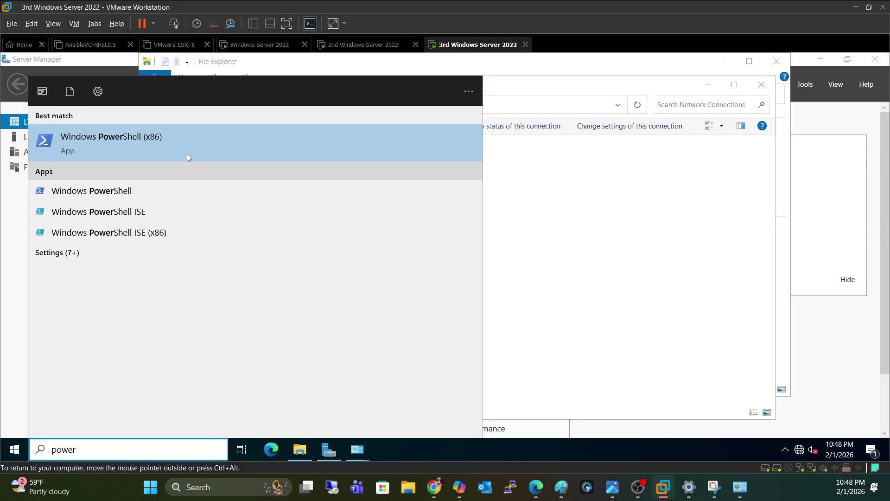
{"action": "left_click", "coordinate": [246, 155]}
{"action": "left_click", "coordinate": [422, 276]}
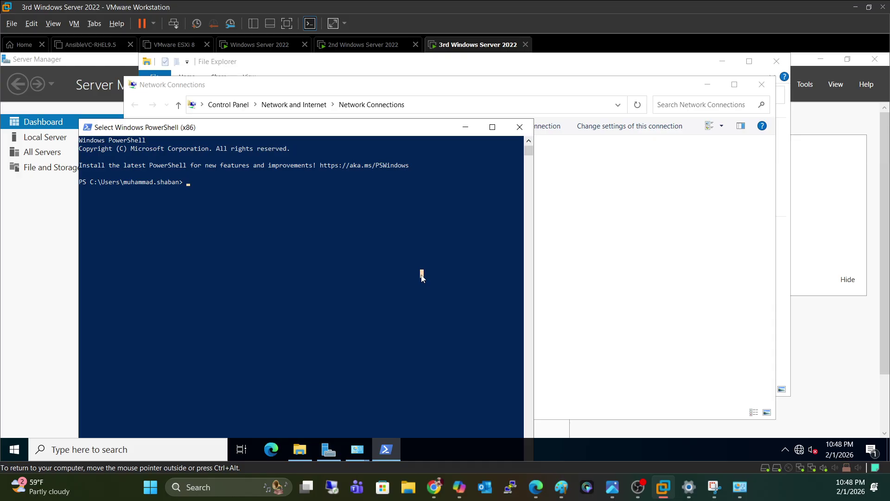
{"action": "scroll", "coordinate": [425, 276], "scroll_direction": "up", "scroll_amount": 2, "text": "ctrl"}
{"action": "type", "text": "ipconfig /all"}
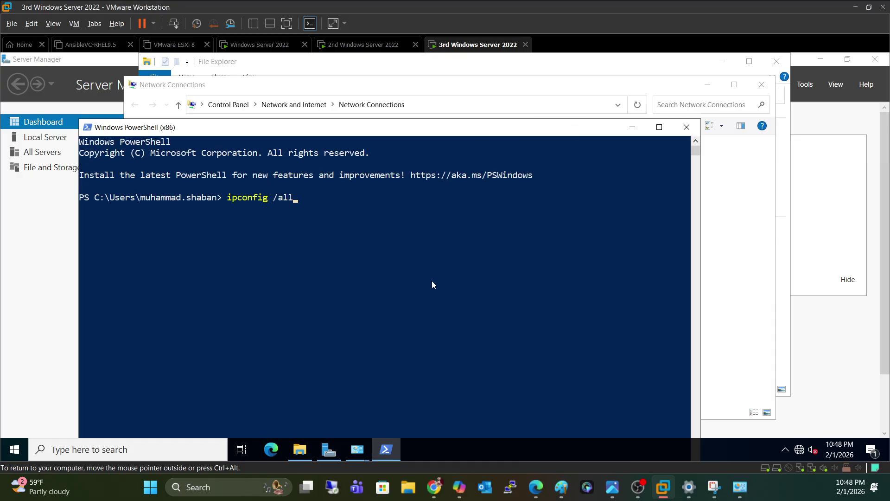
{"action": "key", "text": "Return"}
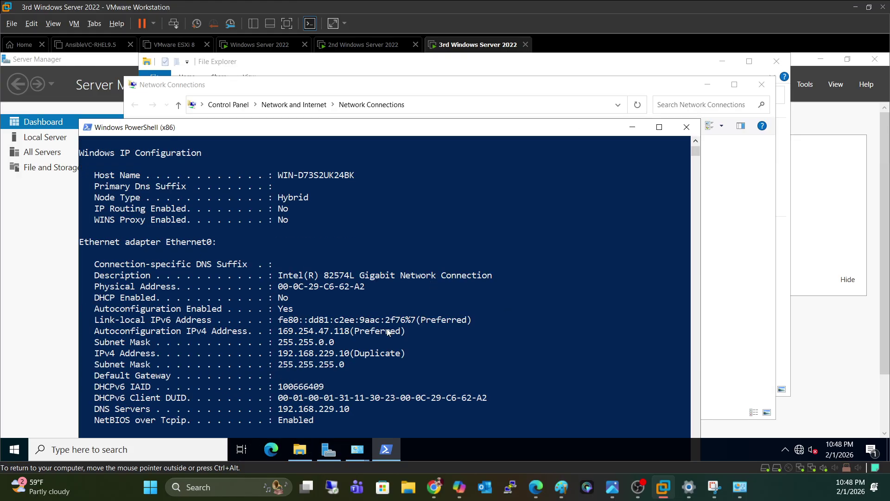
{"action": "left_click", "coordinate": [352, 353]}
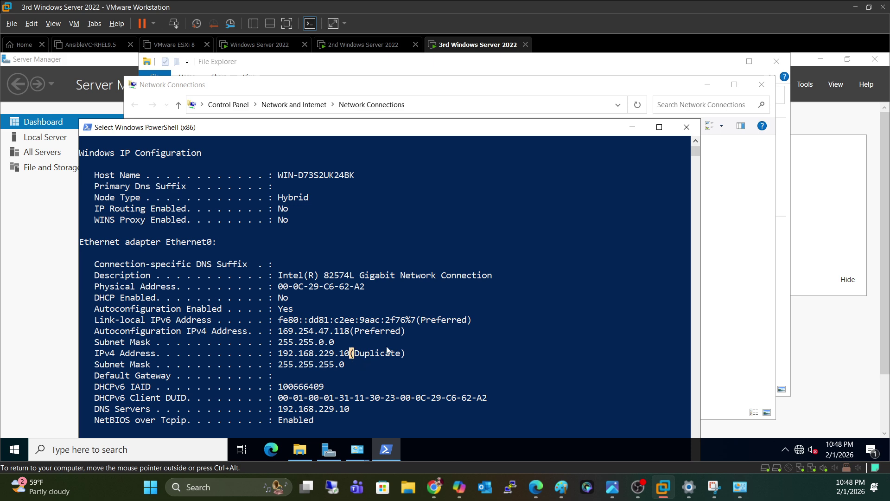
{"action": "left_click", "coordinate": [686, 127]}
Switch to the 2nd server, check its ipconfig output, minimize PowerShell and open Network Connections with ncpa.cpl
{"action": "left_click", "coordinate": [380, 46]}
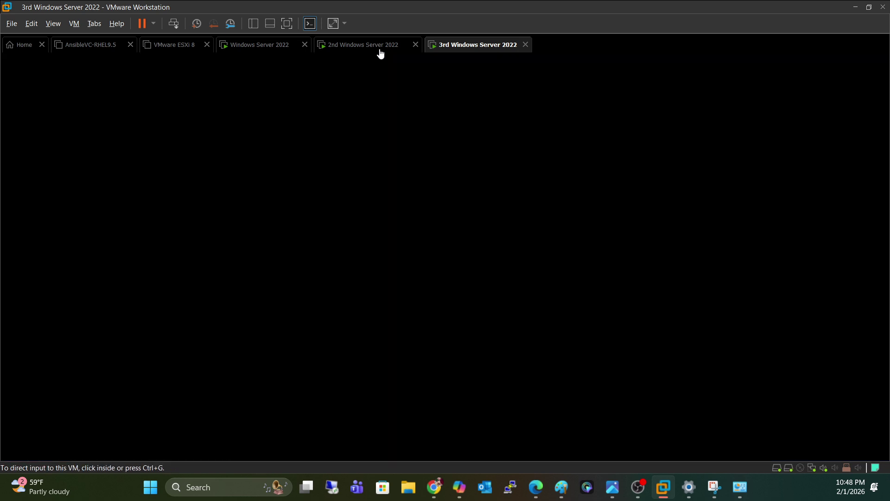
{"action": "left_click", "coordinate": [429, 207]}
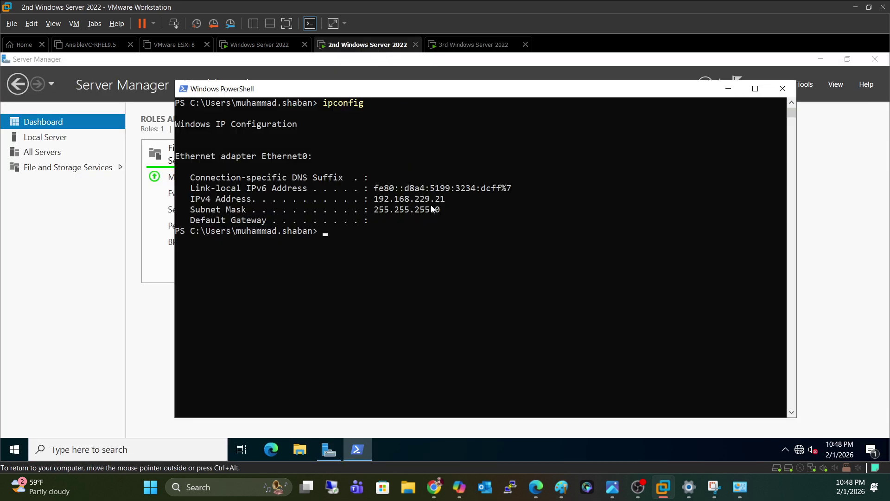
{"action": "left_click", "coordinate": [728, 88]}
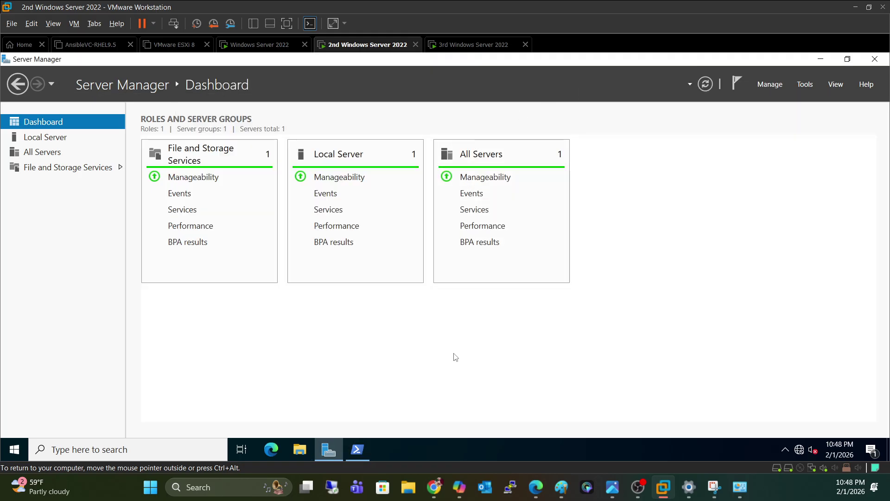
{"action": "key", "text": "super+r"}
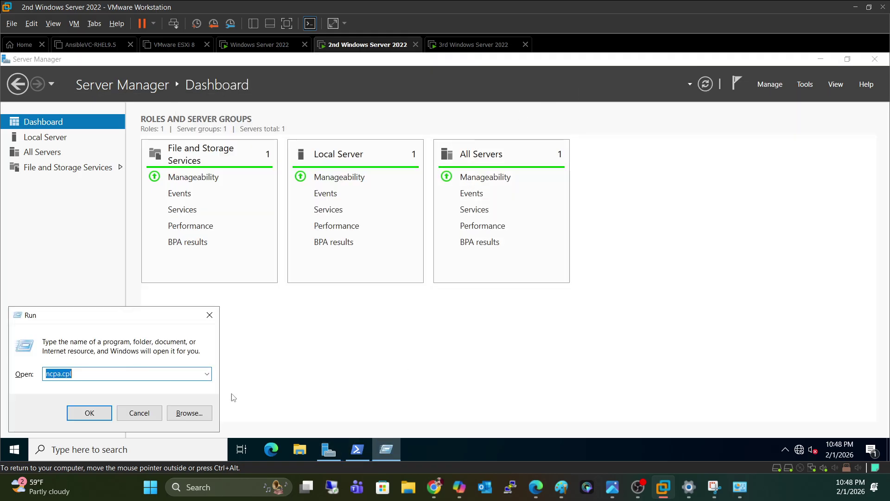
{"action": "type", "text": "msinfo32"}
{"action": "left_click", "coordinate": [92, 411]}
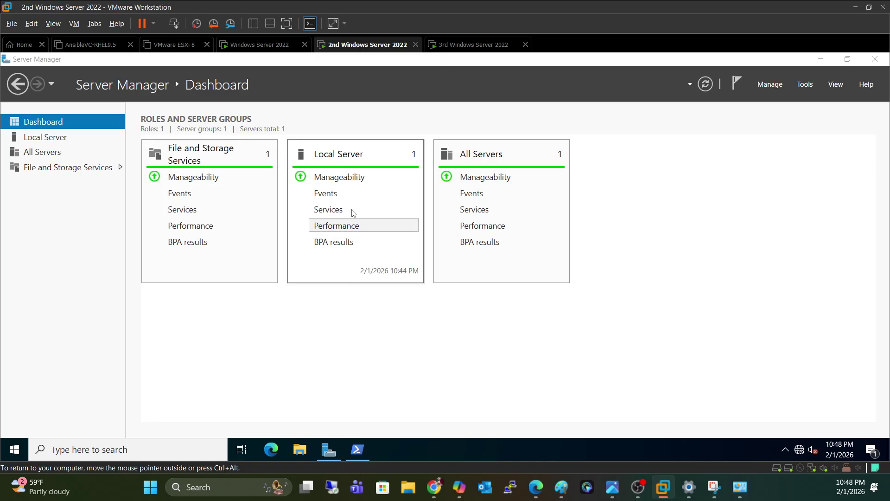
Review the IPv4 address and preferred DNS server in Ethernet0's TCP/IPv4 properties on the 2nd server, then close the adapter's dialogs
{"action": "double_click", "coordinate": [274, 144]}
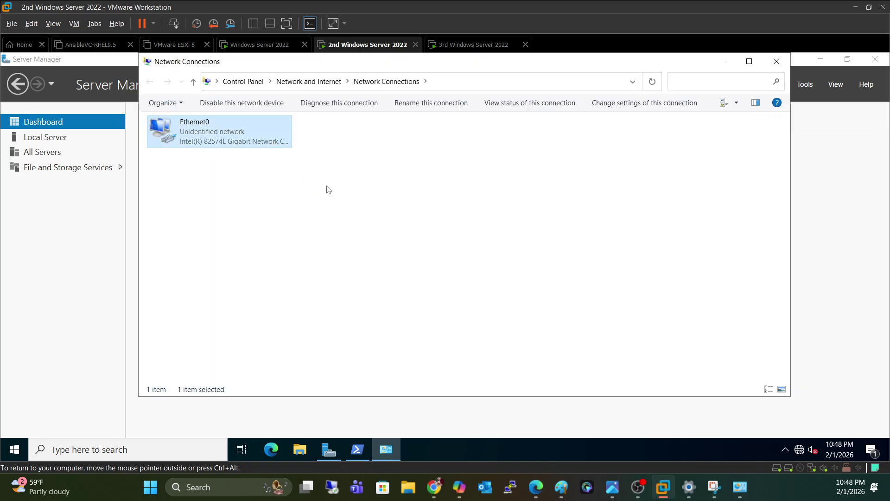
{"action": "key", "text": "Return"}
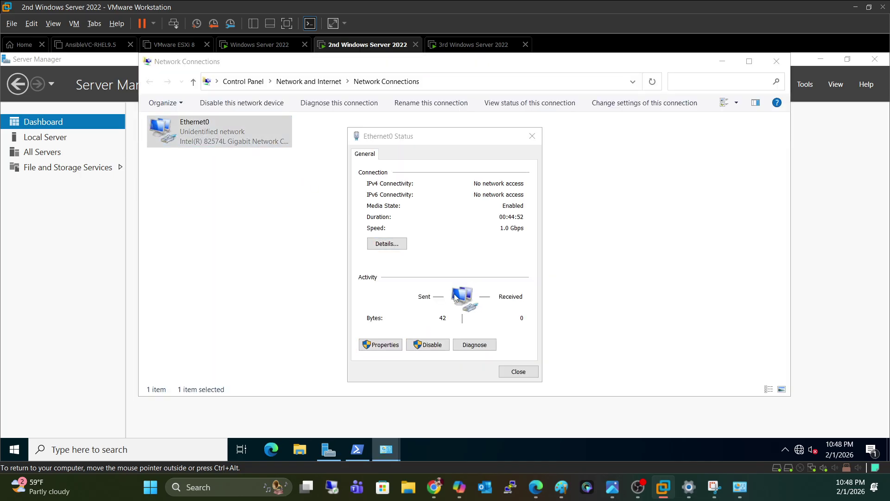
{"action": "left_click", "coordinate": [492, 272]}
{"action": "double_click", "coordinate": [492, 272]}
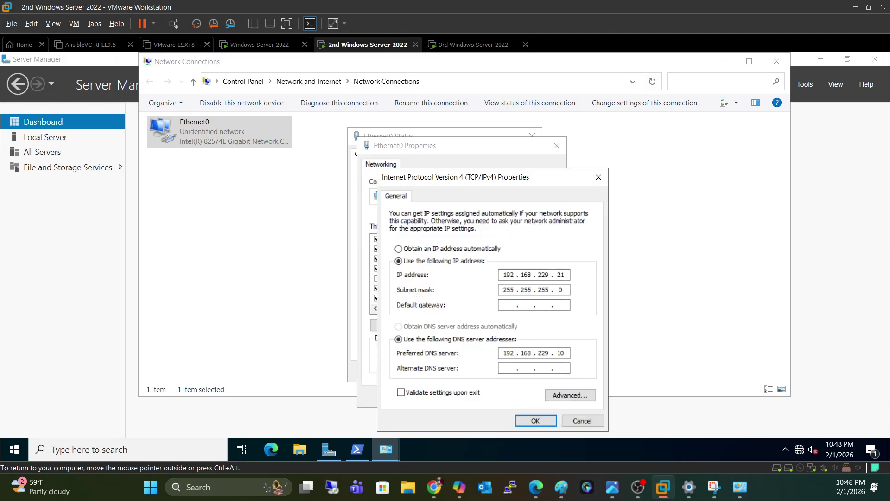
{"action": "left_click", "coordinate": [538, 421]}
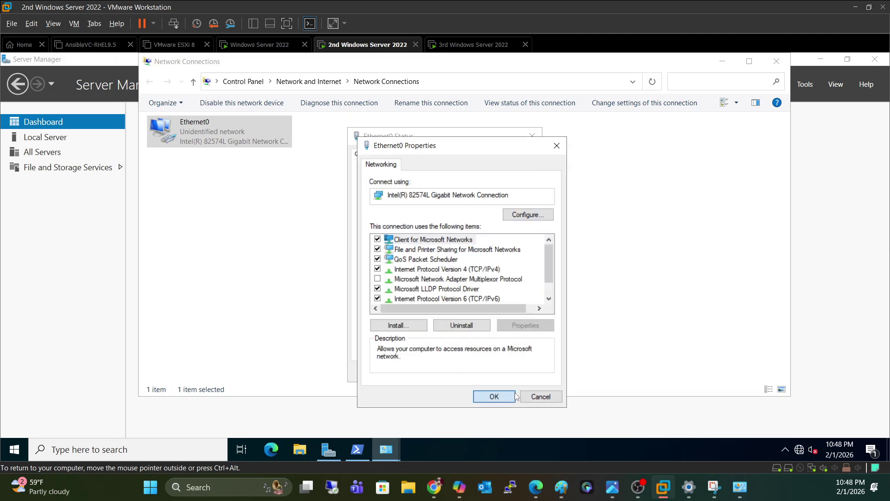
{"action": "left_click", "coordinate": [540, 396]}
{"action": "left_click", "coordinate": [520, 371]}
Return to the 3rd server, review Ethernet0's TCP/IPv4 address and DNS settings, and close the adapter's dialogs with the settings confirmed
{"action": "left_click", "coordinate": [470, 50]}
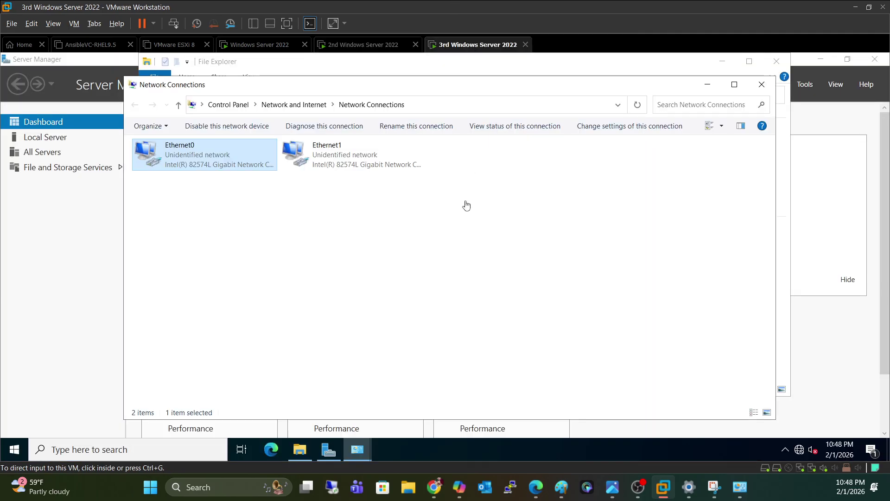
{"action": "double_click", "coordinate": [261, 167]}
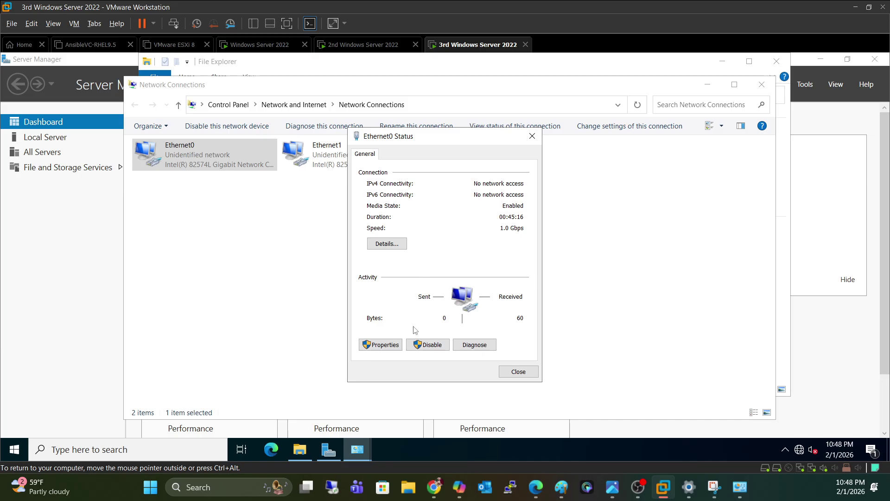
{"action": "left_click", "coordinate": [399, 341]}
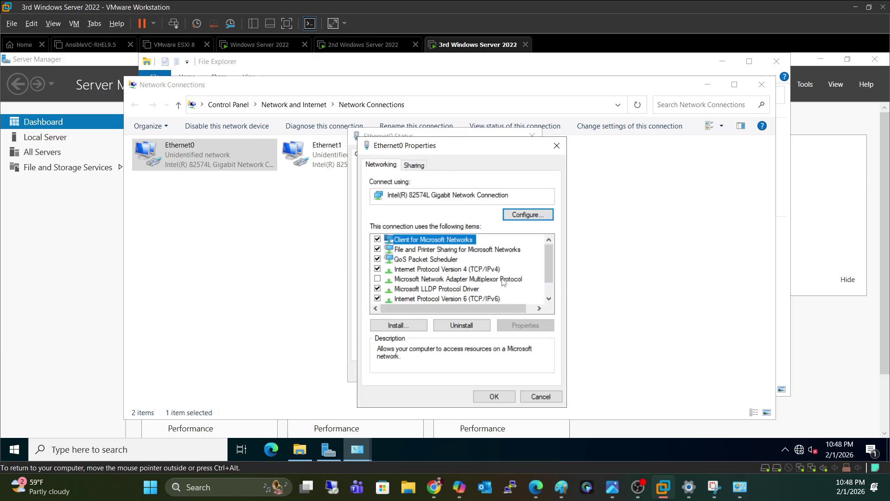
{"action": "double_click", "coordinate": [505, 269]}
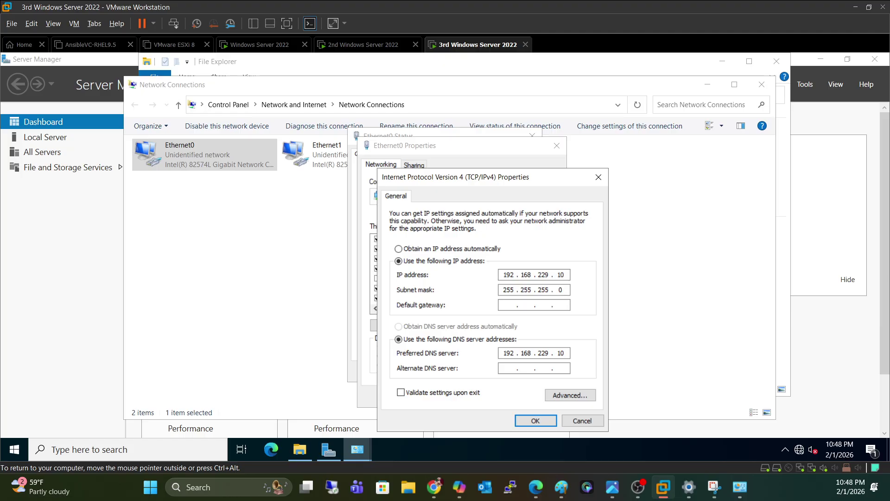
{"action": "left_click", "coordinate": [547, 423]}
{"action": "left_click", "coordinate": [506, 397]}
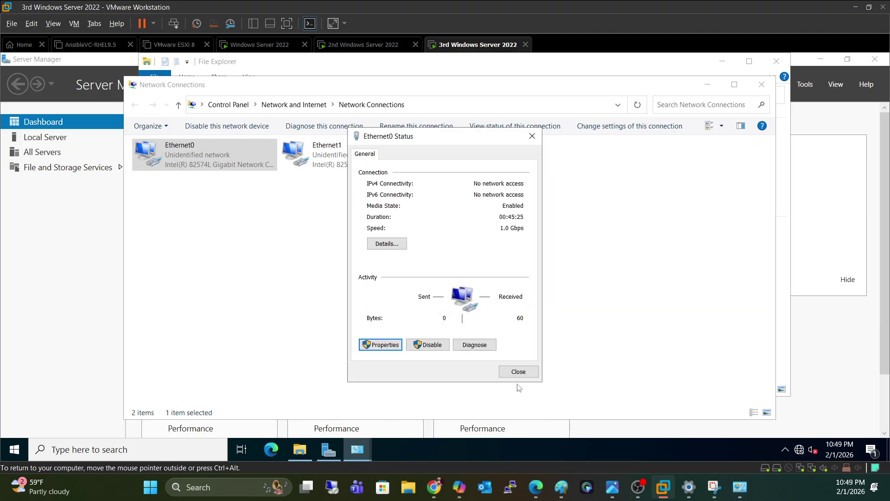
{"action": "left_click", "coordinate": [518, 372]}
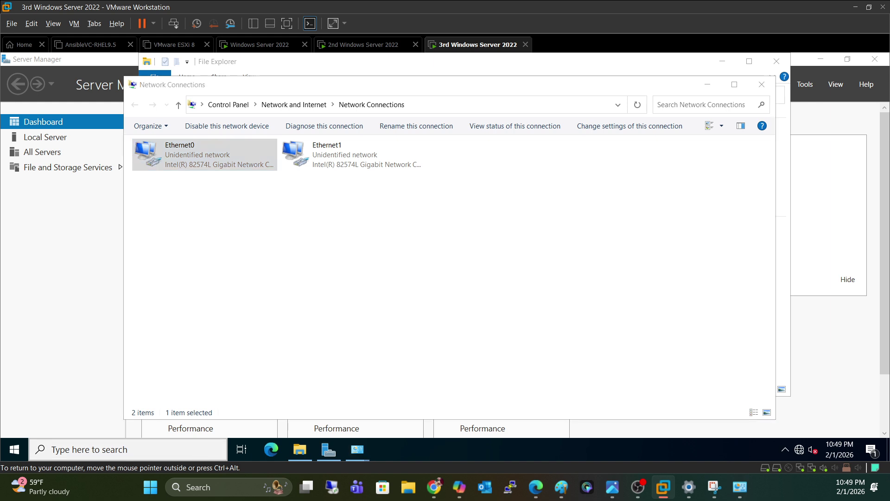
Recheck Ethernet0's IPv4 address status with ipconfig /all in a new PowerShell (x86) session, and close it
{"action": "key", "text": "super+s"}
{"action": "type", "text": "power"}
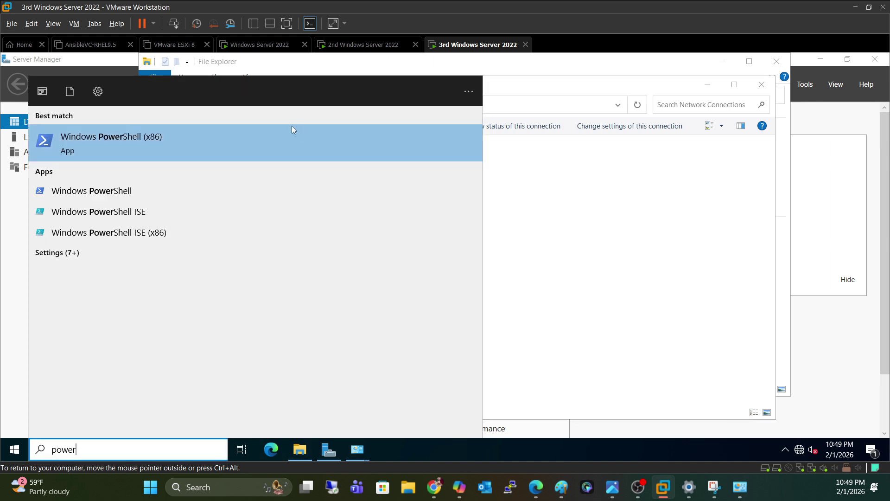
{"action": "left_click", "coordinate": [306, 146]}
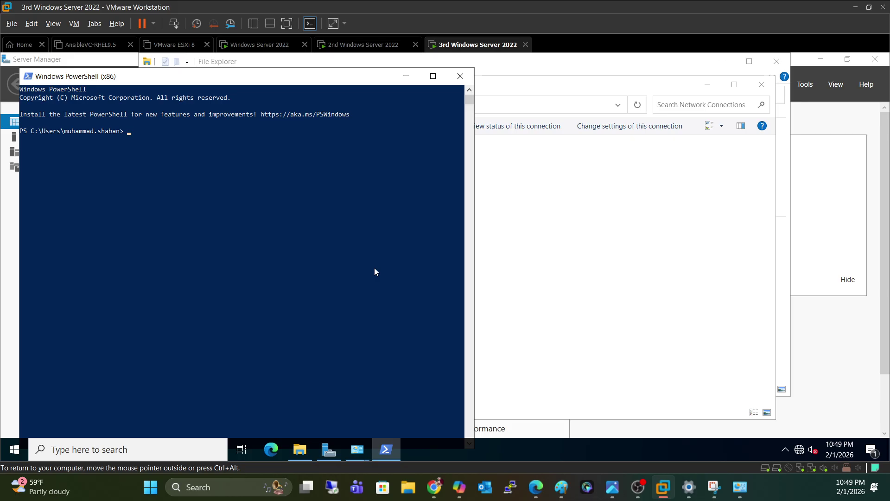
{"action": "scroll", "coordinate": [374, 272], "scroll_direction": "up", "scroll_amount": 1, "text": "ctrl"}
{"action": "type", "text": "ipconfig /all"}
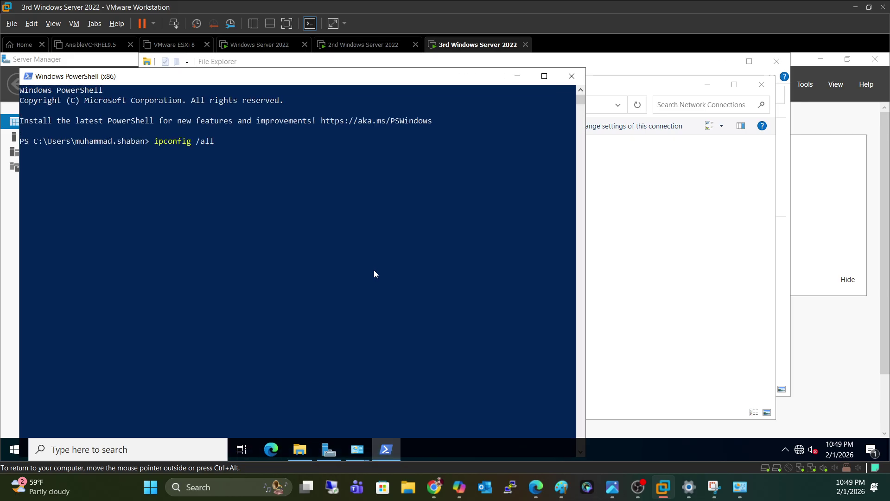
{"action": "key", "text": "Return"}
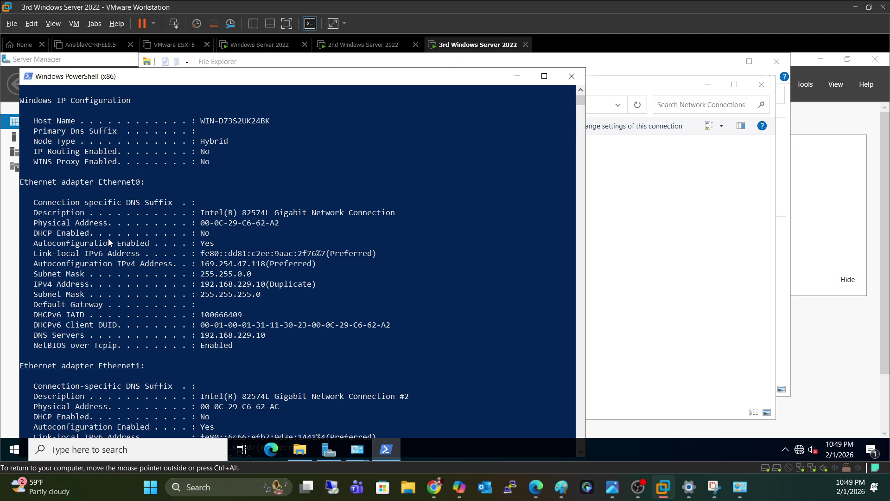
{"action": "left_click", "coordinate": [571, 76]}
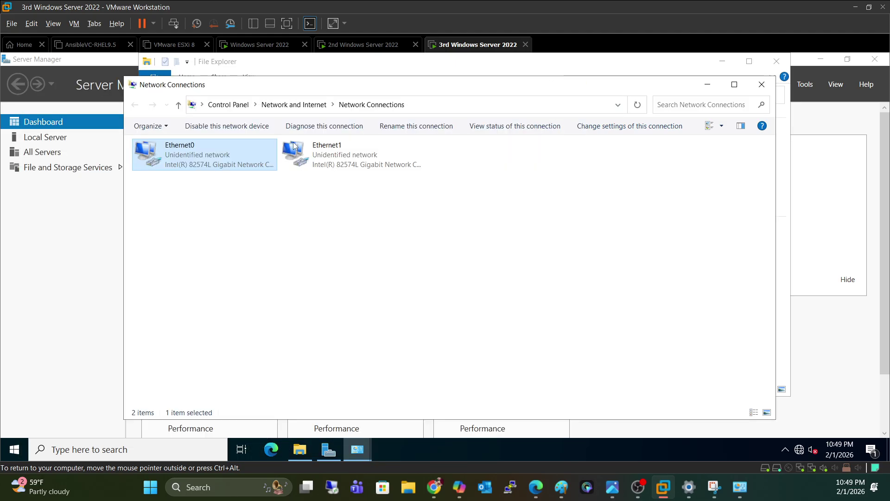
Disable the 3rd server's Ethernet0 adapter and enable it again
{"action": "right_click", "coordinate": [248, 155]}
{"action": "left_click", "coordinate": [277, 161]}
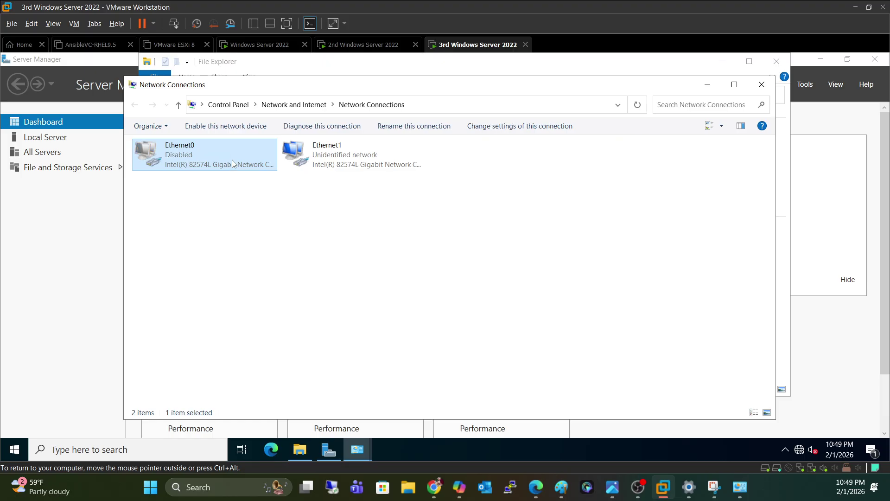
{"action": "right_click", "coordinate": [232, 159]}
{"action": "left_click", "coordinate": [253, 168]}
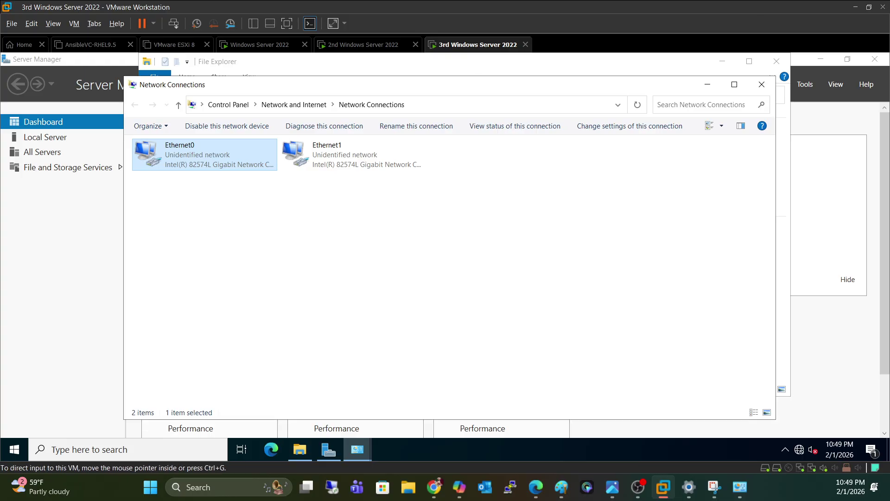
Open PowerShell (x86) and run ipconfig /all to examine the IP settings of the restarted Ethernet0 adapter
{"action": "left_click", "coordinate": [122, 452]}
{"action": "type", "text": "power"}
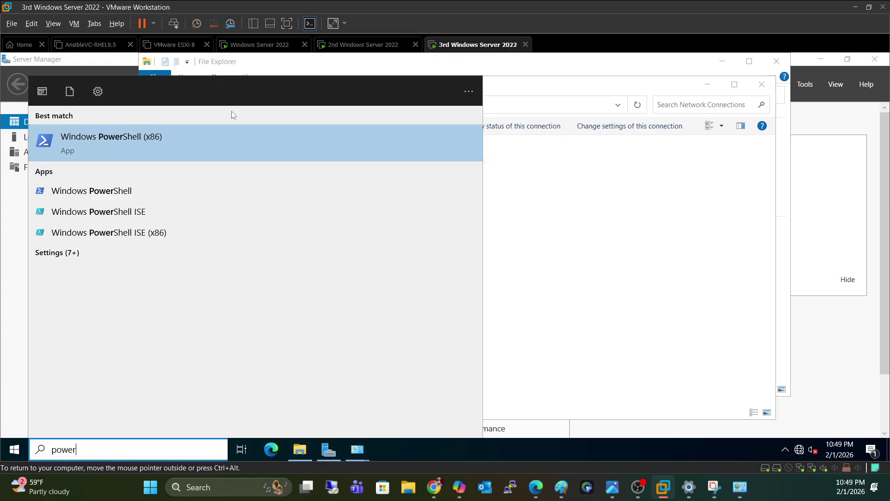
{"action": "left_click", "coordinate": [233, 144]}
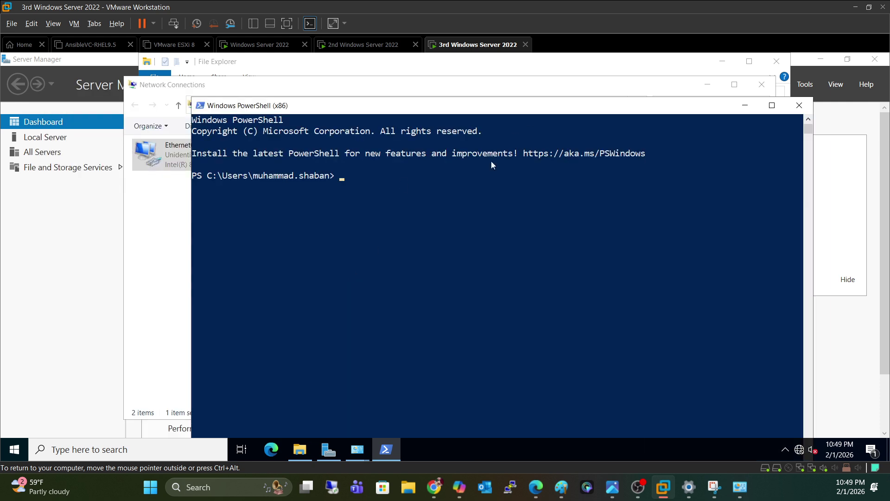
{"action": "type", "text": "ipconfig /all"}
{"action": "key", "text": "Return"}
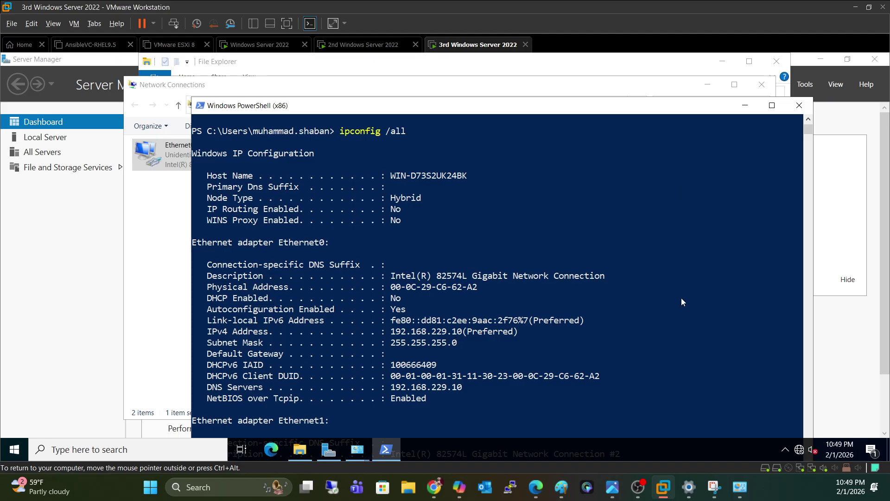
Clear the console and ping the 2nd server at 192.168.229.21 to test connectivity
{"action": "type", "text": "cls"}
{"action": "key", "text": "Return"}
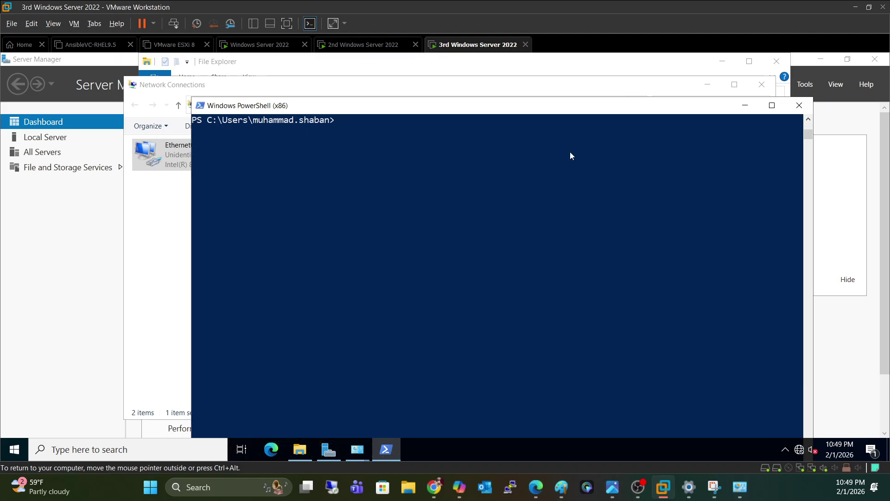
{"action": "left_click", "coordinate": [514, 169]}
{"action": "type", "text": "ping 192.168.229.21"}
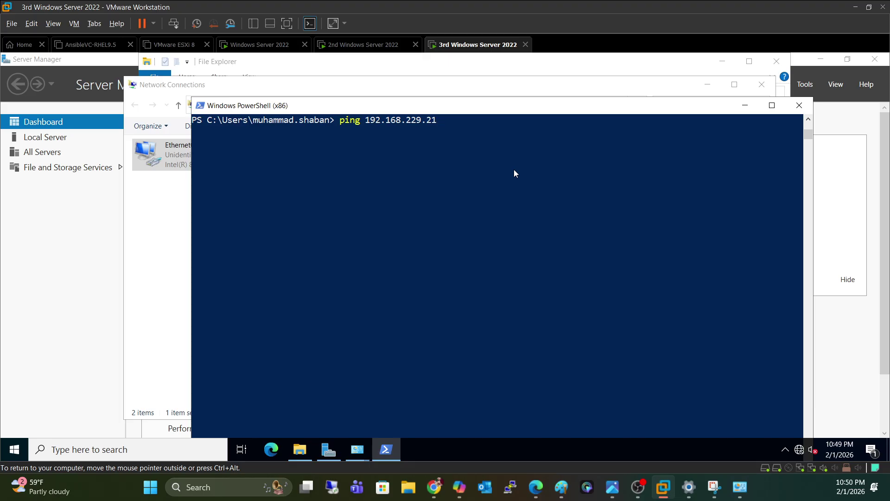
{"action": "key", "text": "Return"}
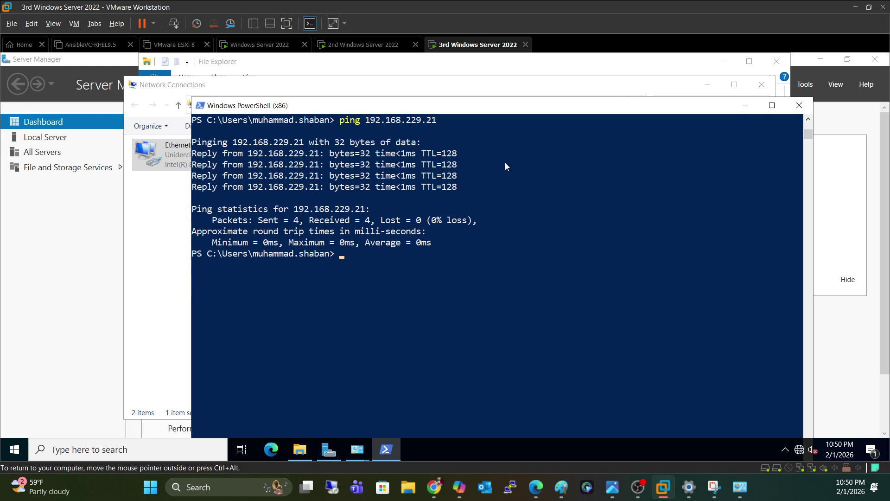
Clear the ping output and rerun ipconfig /all to review Ethernet0's address and DNS server
{"action": "key", "text": "ctrl+l"}
{"action": "key", "text": "Up"}
{"action": "key", "text": "Up"}
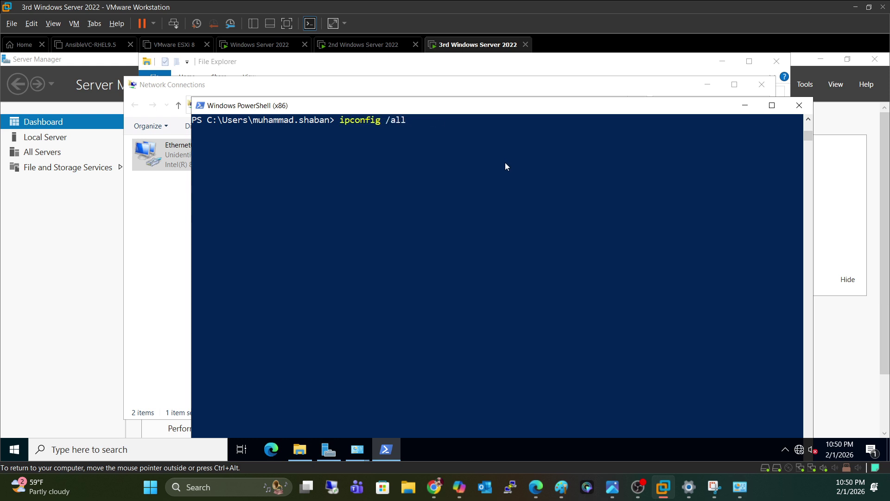
{"action": "key", "text": "Return"}
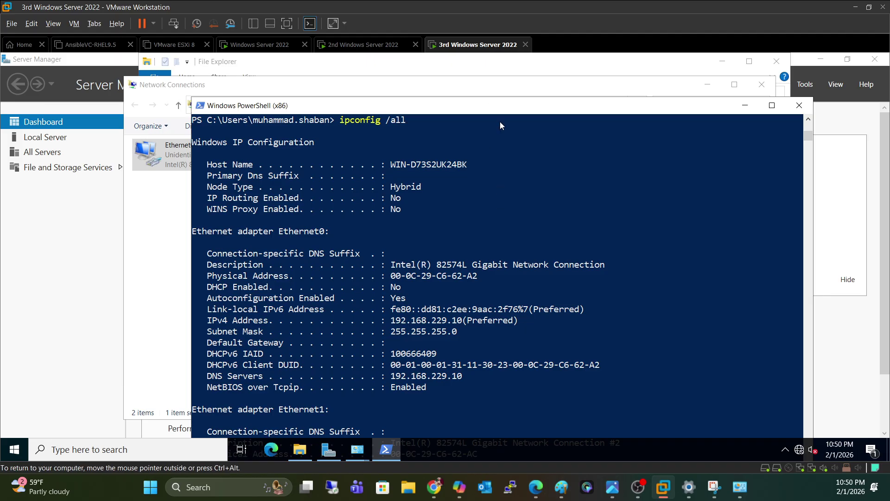
Switch to the 2nd Windows Server 2022 VM and rerun ipconfig in PowerShell to check its IP address
{"action": "left_click", "coordinate": [467, 209]}
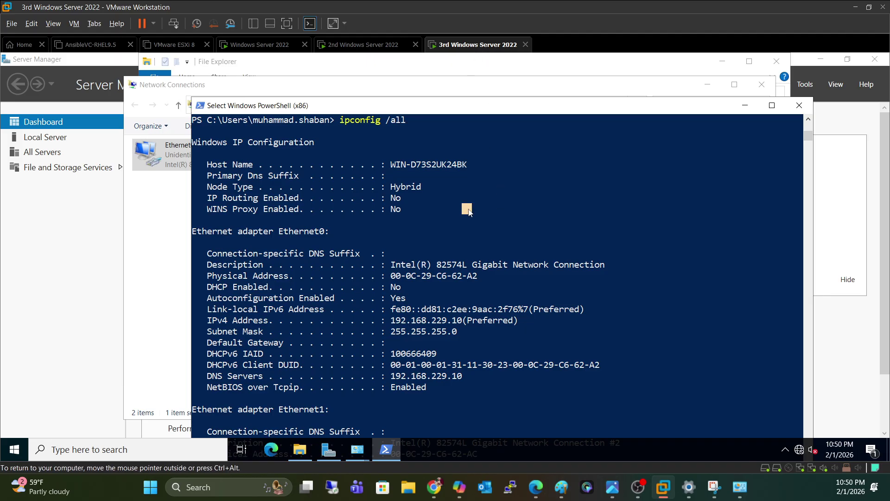
{"action": "left_click", "coordinate": [392, 46]}
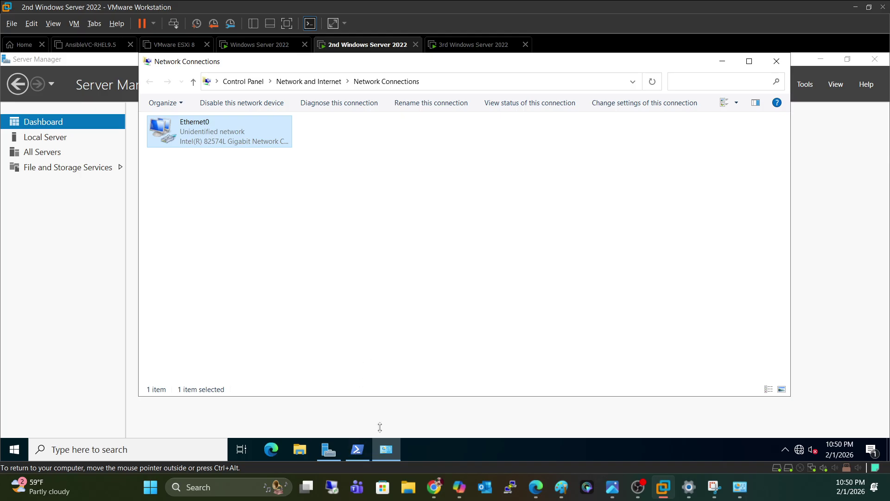
{"action": "left_click", "coordinate": [363, 452]}
{"action": "left_click", "coordinate": [499, 252]}
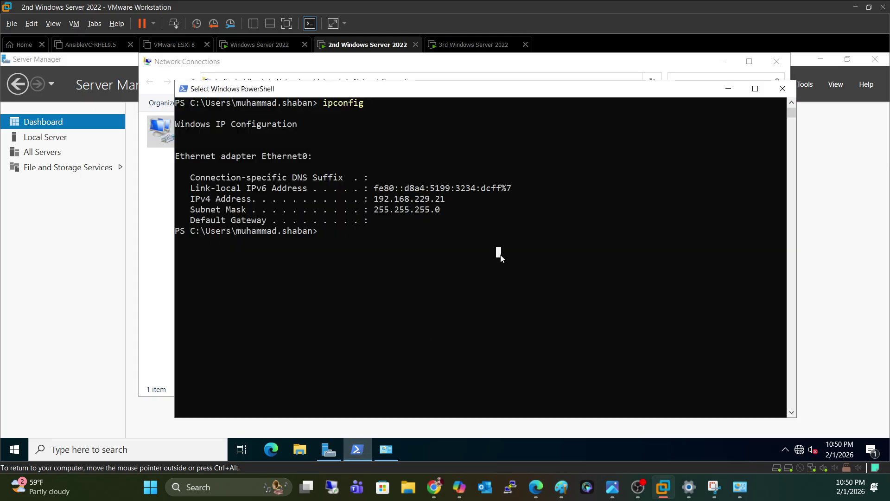
{"action": "key", "text": "Escape"}
{"action": "key", "text": "Up"}
{"action": "key", "text": "Return"}
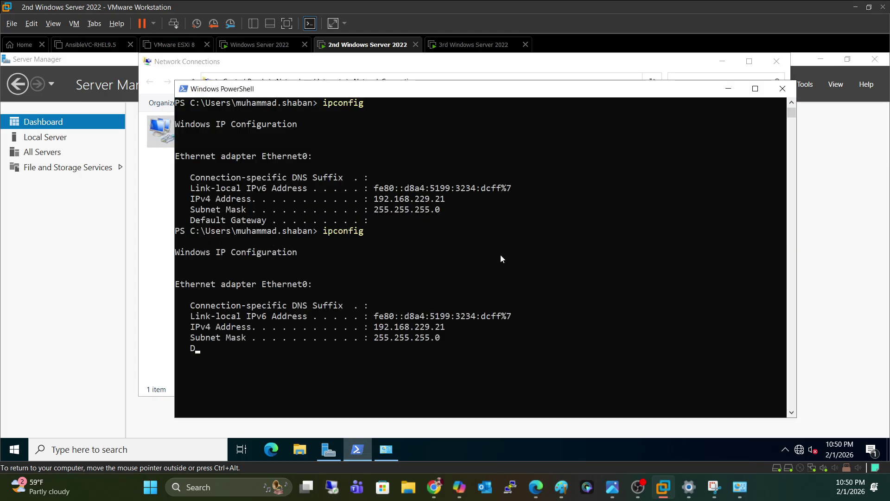
Run ipconfig /all on the 2nd server to examine its host name, Ethernet0 address and DNS server
{"action": "key", "text": "Up"}
{"action": "key", "text": "Tab"}
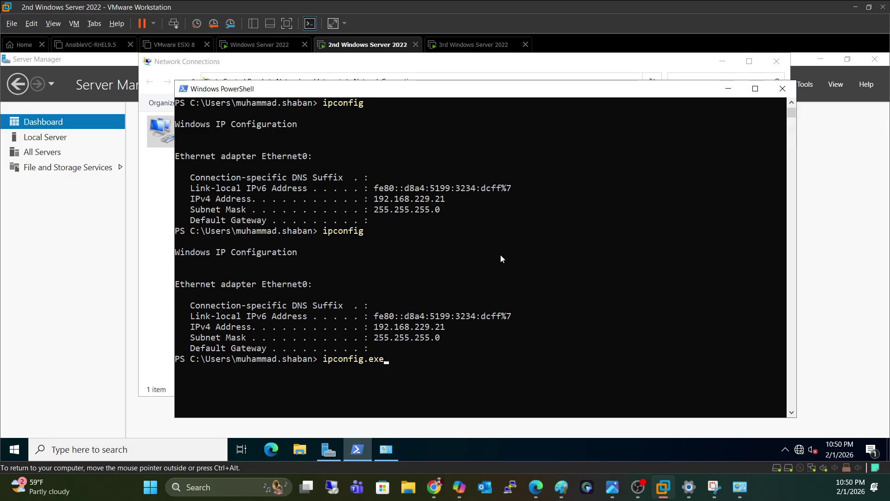
{"action": "key", "text": "BackSpace"}
{"action": "key", "text": "BackSpace"}
{"action": "key", "text": "BackSpace"}
{"action": "key", "text": "BackSpace"}
{"action": "type", "text": "/all"}
{"action": "key", "text": "Return"}
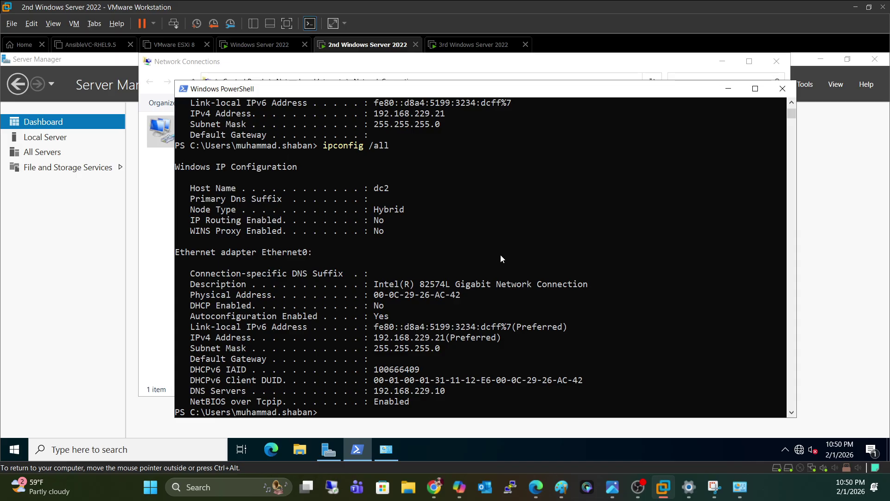
Clear the 2nd server's console and run plain ipconfig for a short view of its IP settings
{"action": "key", "text": "ctrl+l"}
{"action": "key", "text": "Up"}
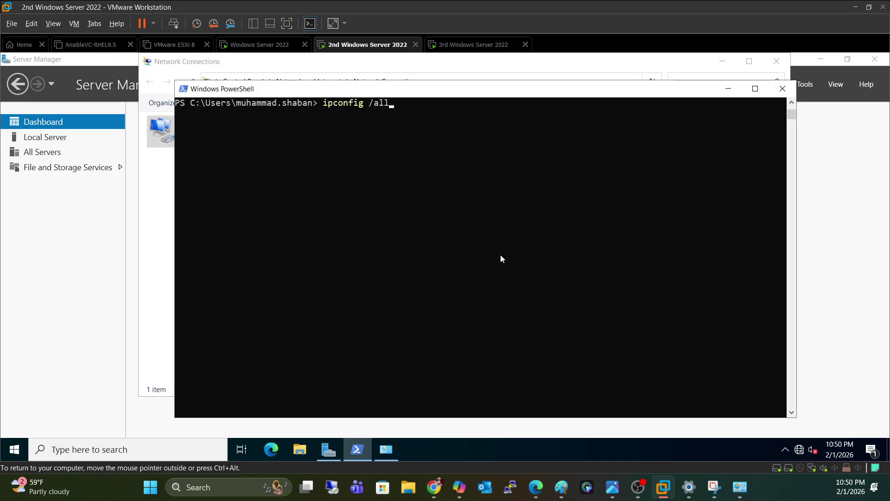
{"action": "key", "text": "BackSpace"}
{"action": "key", "text": "BackSpace"}
{"action": "key", "text": "BackSpace"}
{"action": "key", "text": "BackSpace"}
{"action": "key", "text": "BackSpace"}
{"action": "key", "text": "Return"}
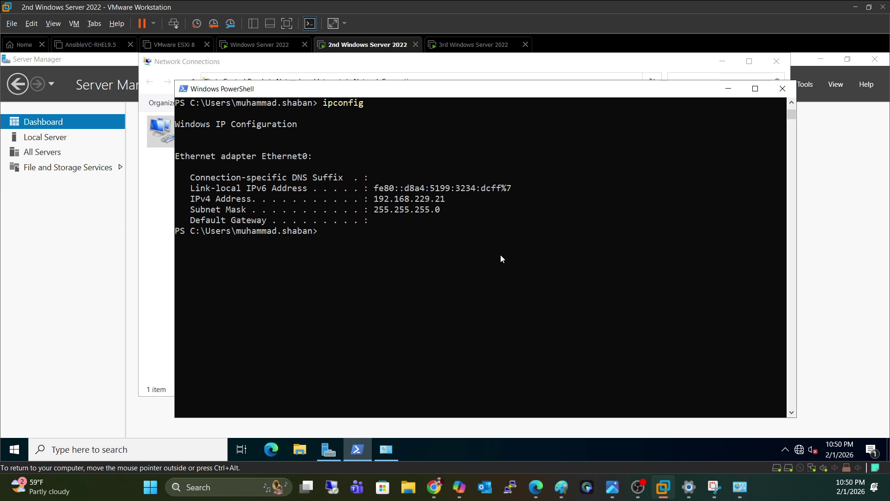
Return to the 3rd Windows Server 2022 VM, clear its console and rerun ipconfig /all to review both adapters
{"action": "left_click", "coordinate": [472, 45]}
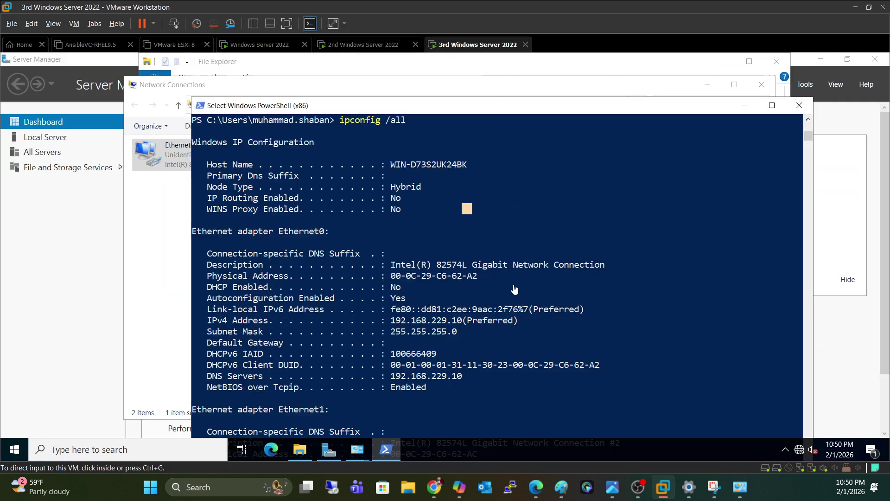
{"action": "key", "text": "Escape"}
{"action": "key", "text": "ctrl+l"}
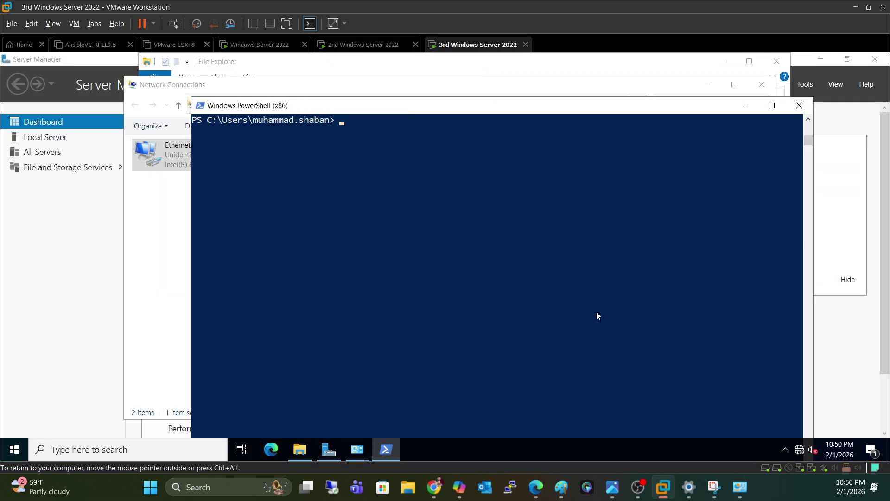
{"action": "key", "text": "Up"}
{"action": "key", "text": "Up"}
{"action": "key", "text": "Down"}
{"action": "key", "text": "Return"}
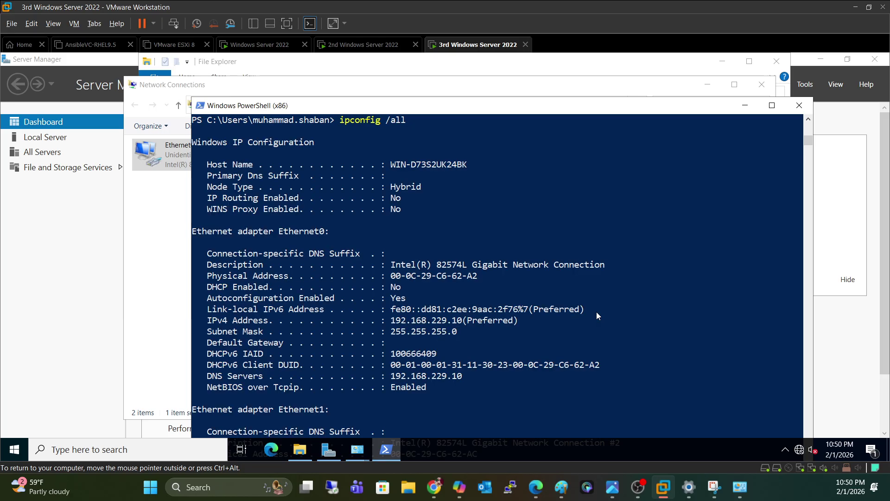
Clear the 3rd server's console, ping 172.16.0.105 to test connectivity to the first server, and clear the output
{"action": "left_click", "coordinate": [455, 420]}
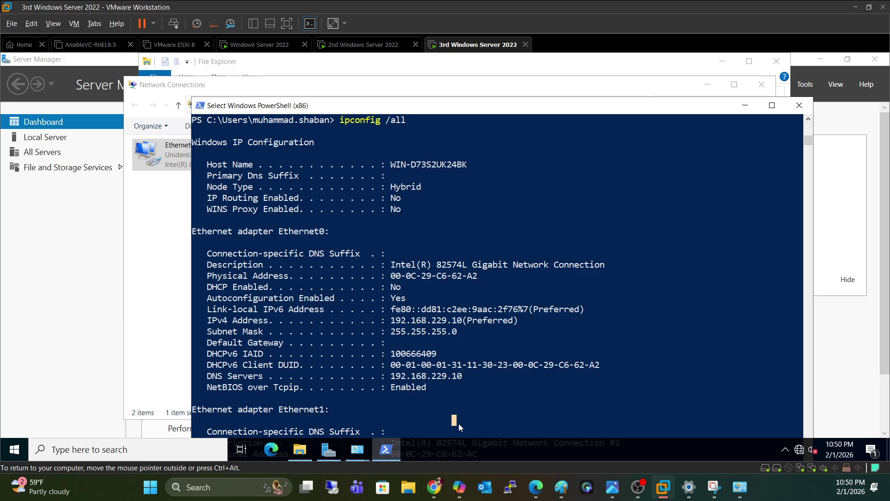
{"action": "key", "text": "Escape"}
{"action": "key", "text": "ctrl+l"}
{"action": "key", "text": "Return"}
{"action": "key", "text": "Return"}
{"action": "key", "text": "Return"}
{"action": "key", "text": "Return"}
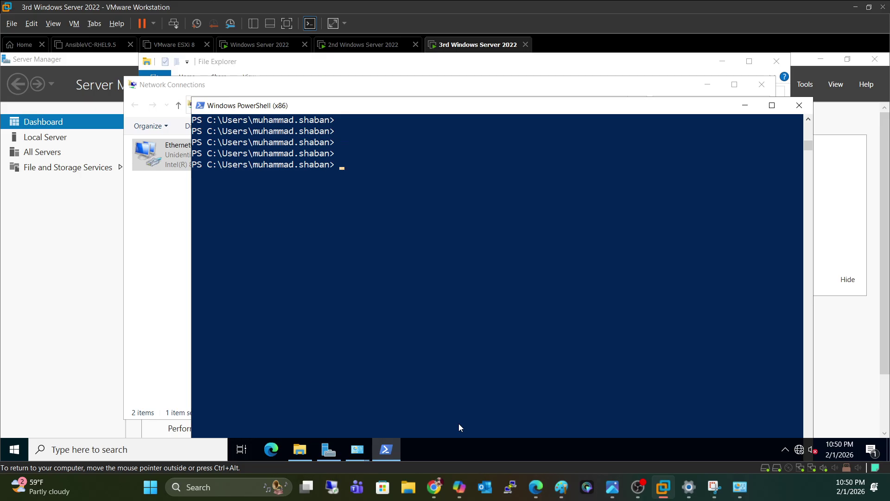
{"action": "type", "text": "ping 172.16.0.105"}
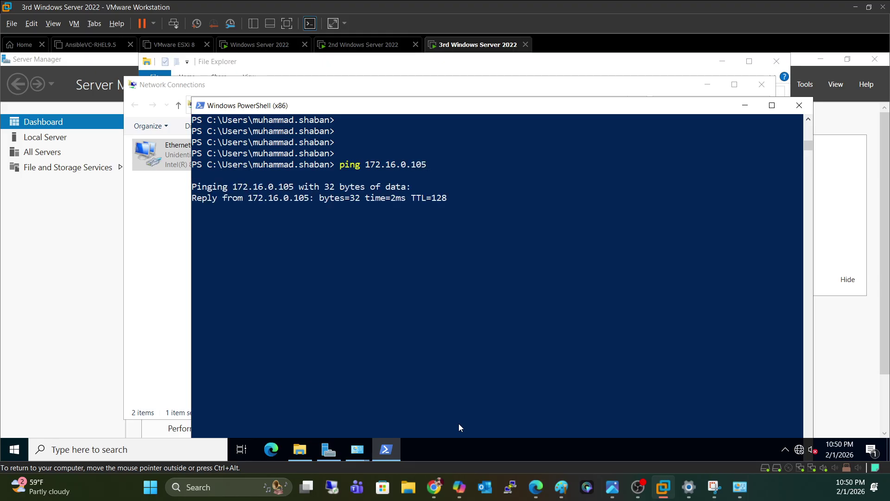
{"action": "key", "text": "ctrl+c"}
{"action": "key", "text": "ctrl+l"}
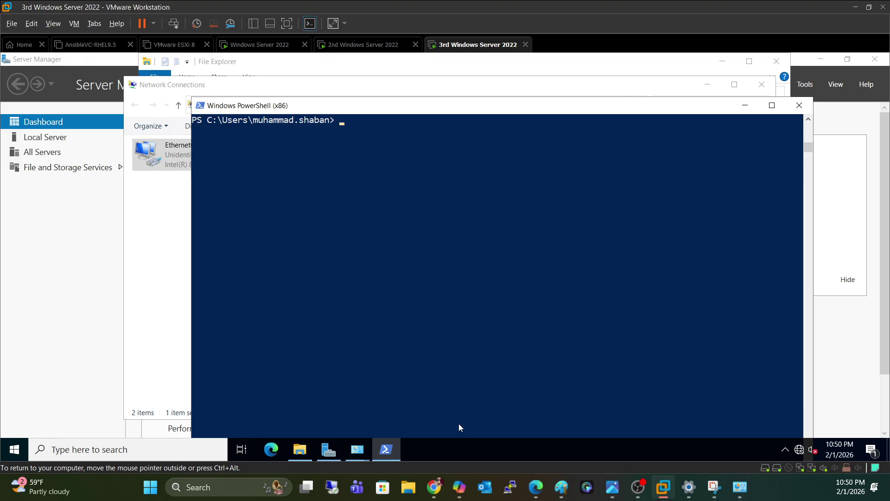
{"action": "key", "text": "Return"}
{"action": "key", "text": "Return"}
{"action": "key", "text": "Return"}
{"action": "key", "text": "Return"}
{"action": "key", "text": "Return"}
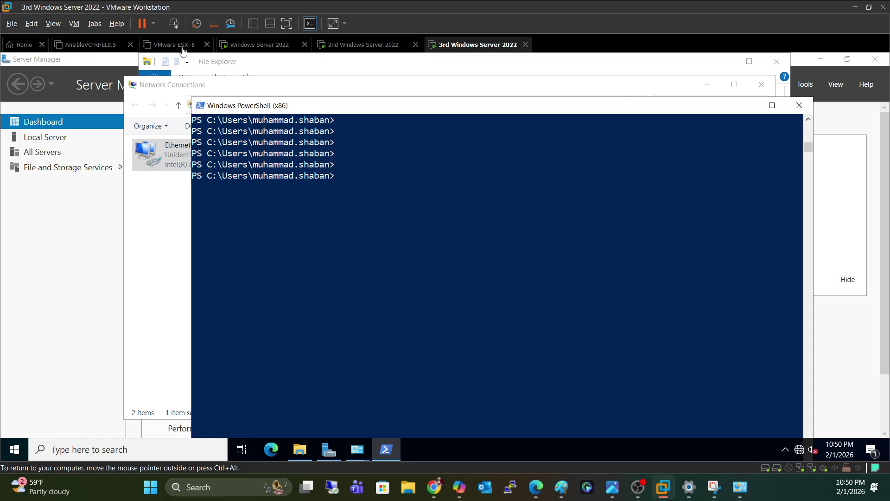
On the first Windows Server 2022 VM, minimize PowerShell and start adding roles and features, proceeding to the installation type
{"action": "left_click", "coordinate": [258, 45]}
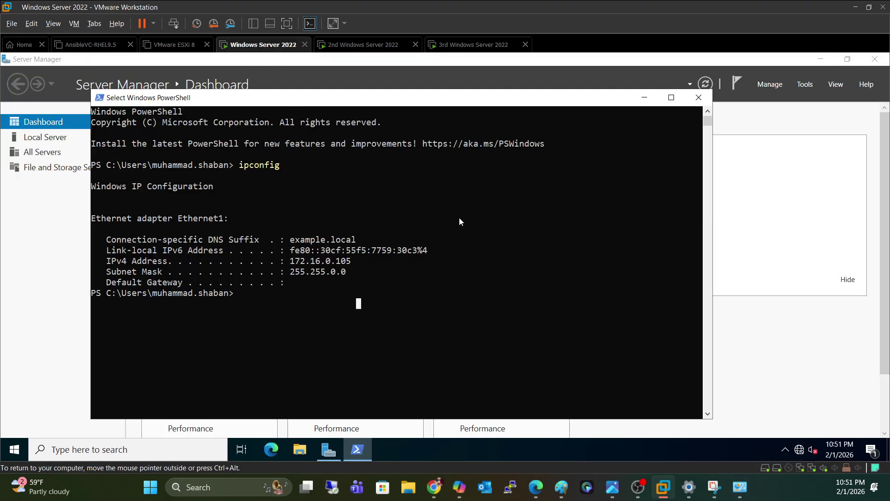
{"action": "left_click", "coordinate": [645, 99]}
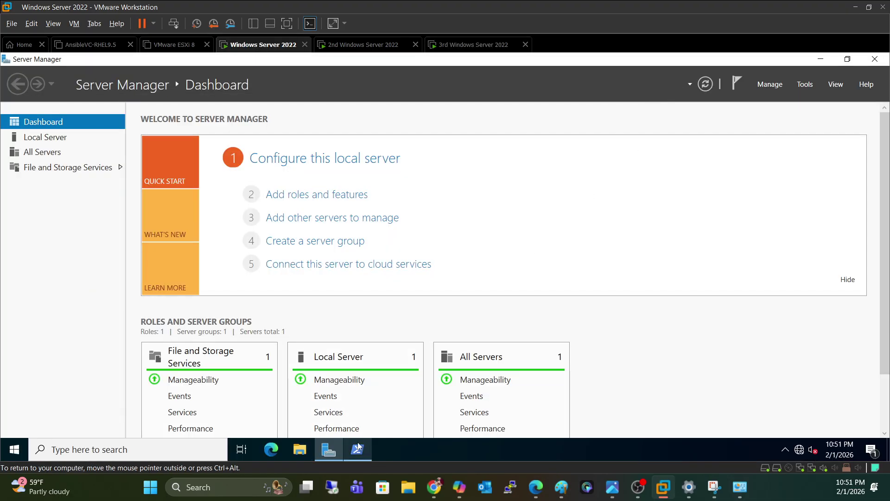
{"action": "left_click", "coordinate": [312, 202]}
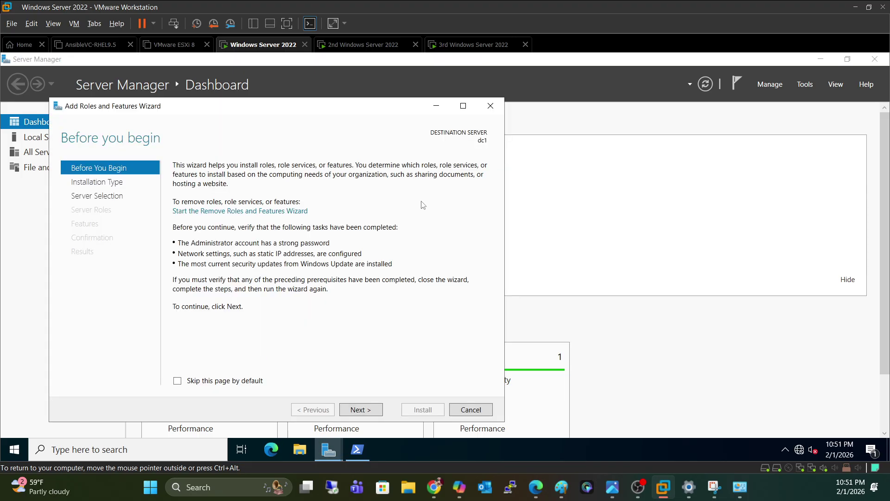
{"action": "left_click", "coordinate": [362, 409]}
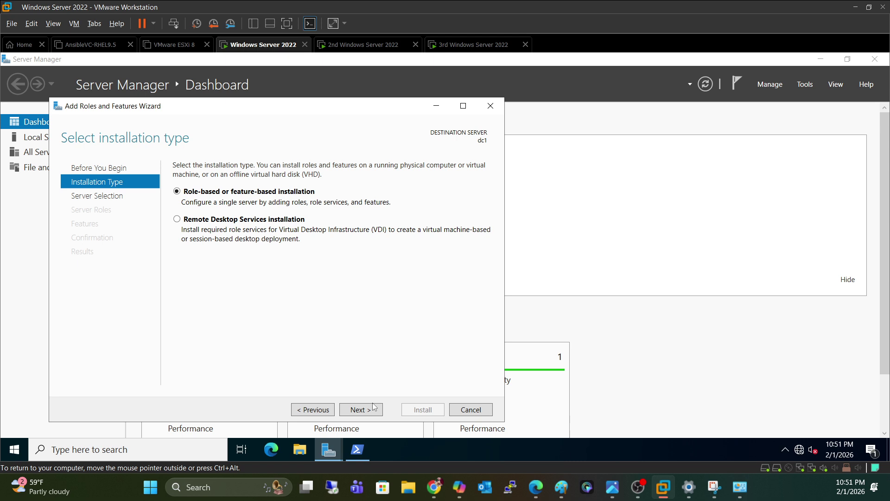
Open services.msc on the first server, check the DNS entries in the services list, and close the console
{"action": "key", "text": "super+r"}
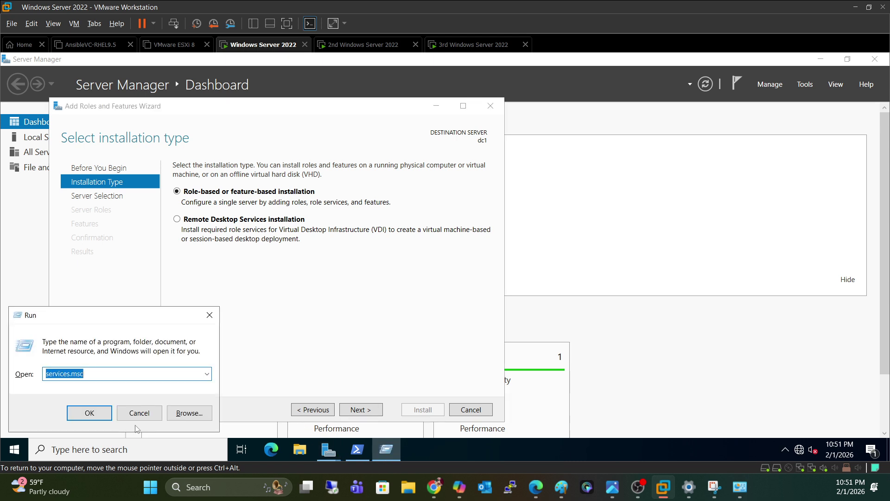
{"action": "left_click", "coordinate": [85, 420]}
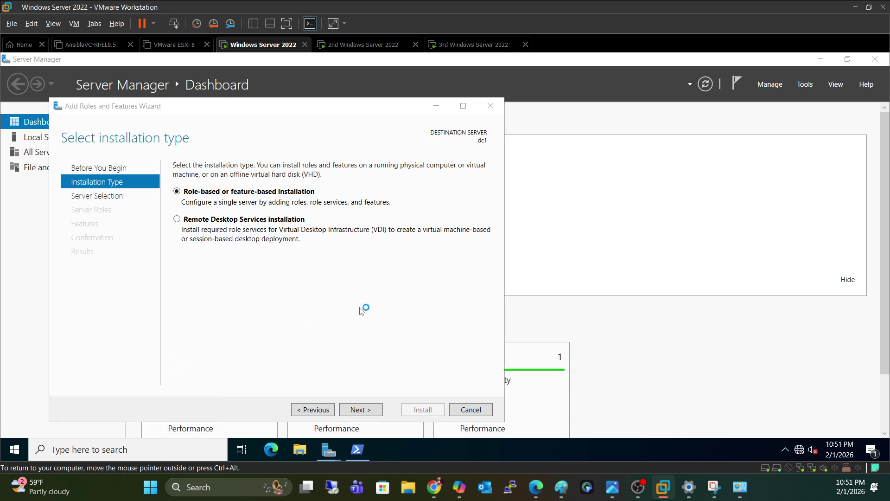
{"action": "left_click", "coordinate": [304, 312]}
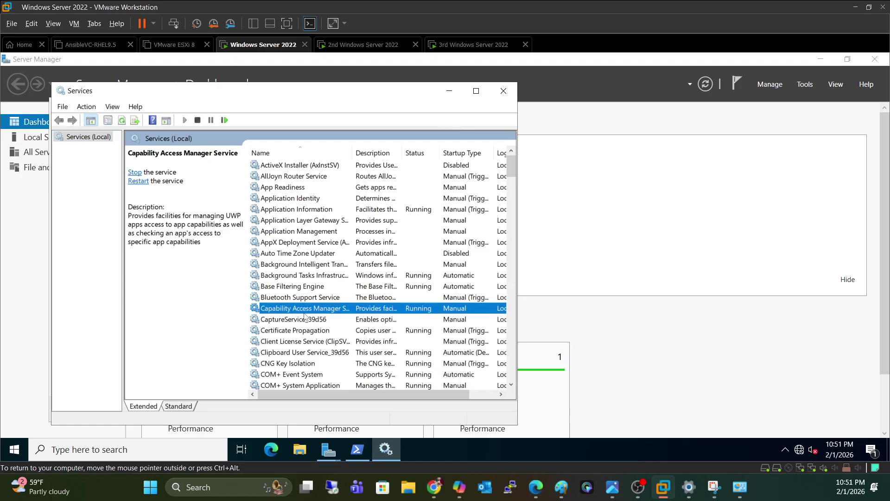
{"action": "key", "text": "d"}
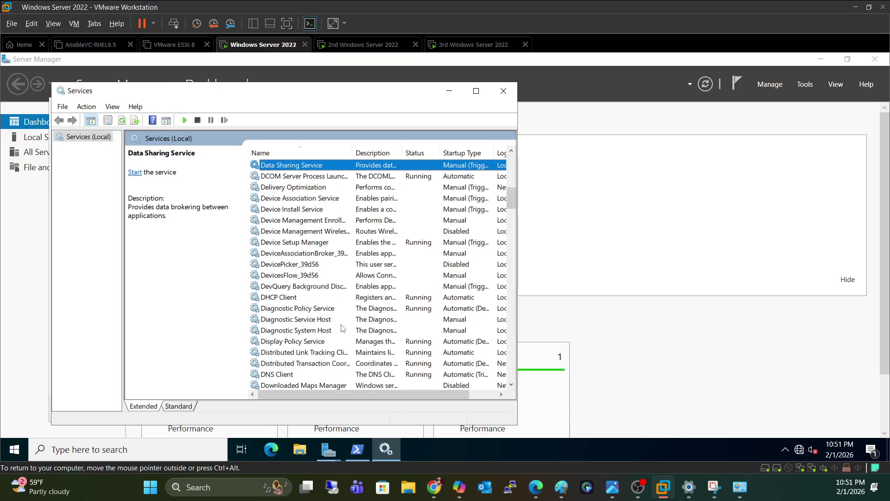
{"action": "left_click", "coordinate": [300, 375]}
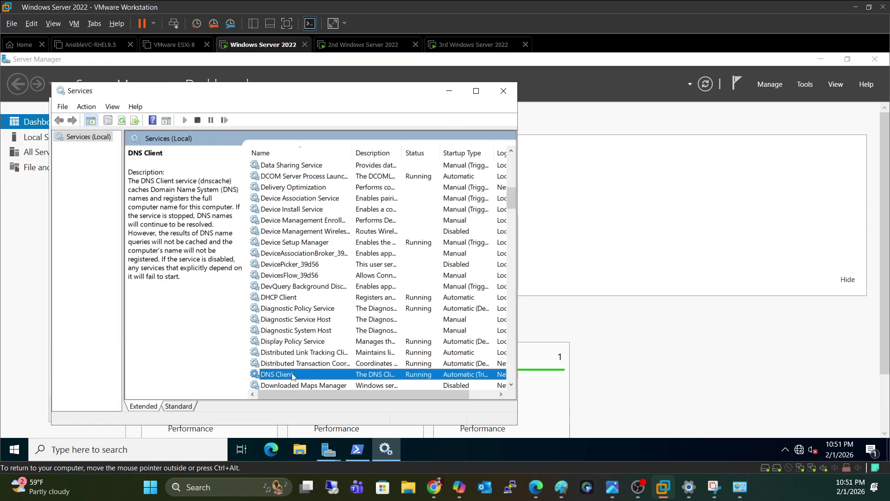
{"action": "scroll", "coordinate": [304, 376], "scroll_direction": "down", "scroll_amount": 3}
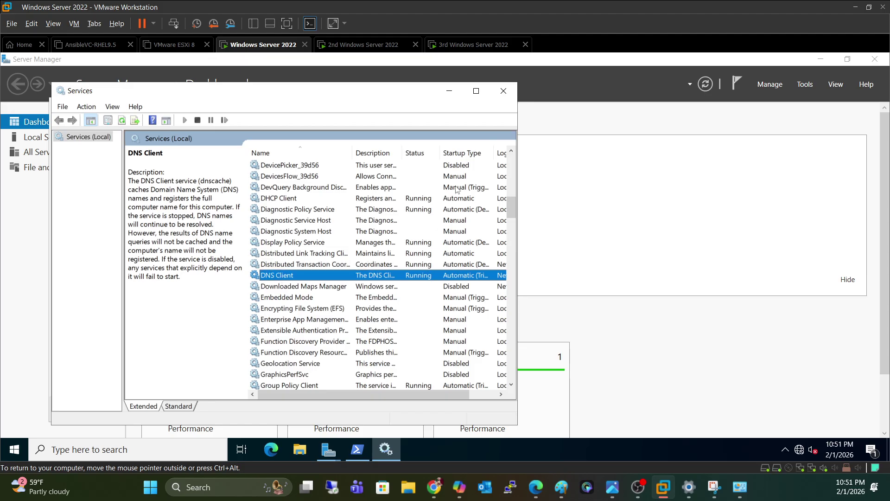
{"action": "left_click", "coordinate": [503, 91]}
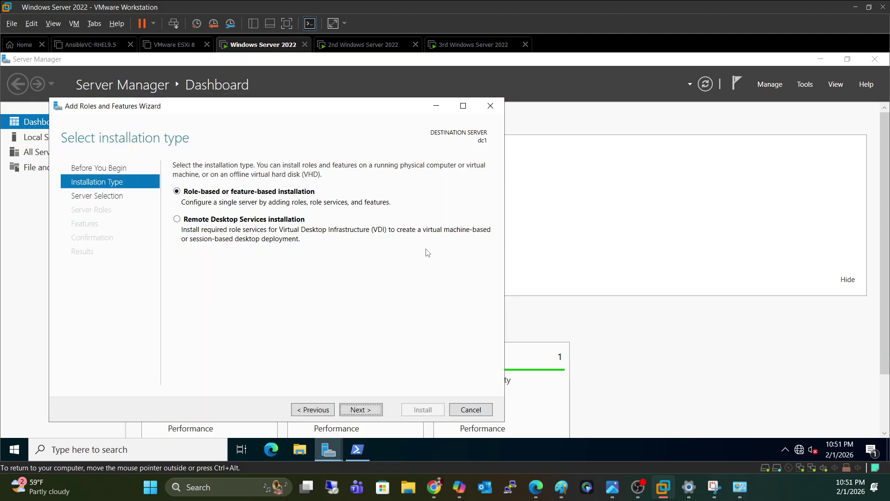
Accept role-based installation and destination server dc1 to reach the server roles selection
{"action": "left_click", "coordinate": [379, 411]}
{"action": "left_click", "coordinate": [361, 409]}
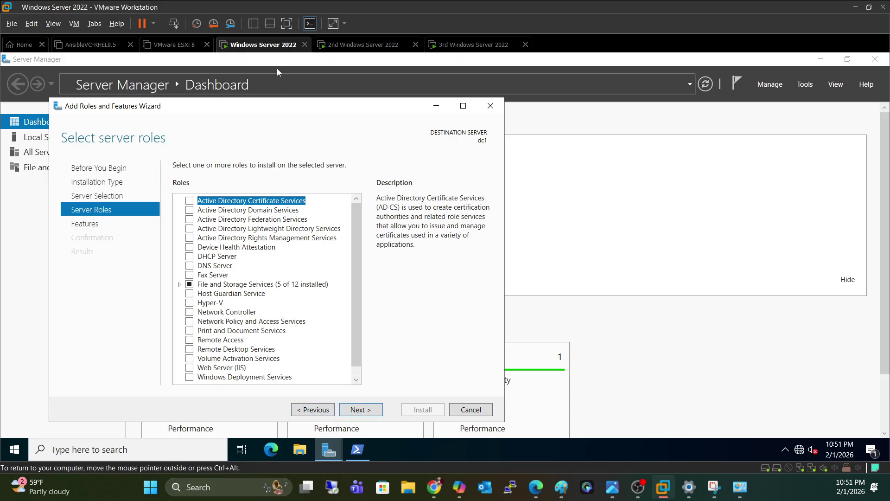
Switch to the 2nd server and run ipconfig /all to review its host name and DNS server
{"action": "left_click", "coordinate": [372, 49]}
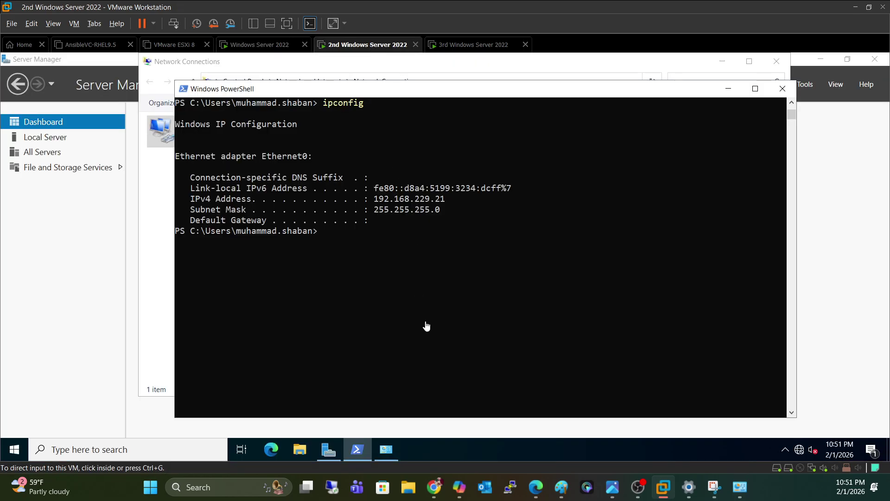
{"action": "key", "text": "Up"}
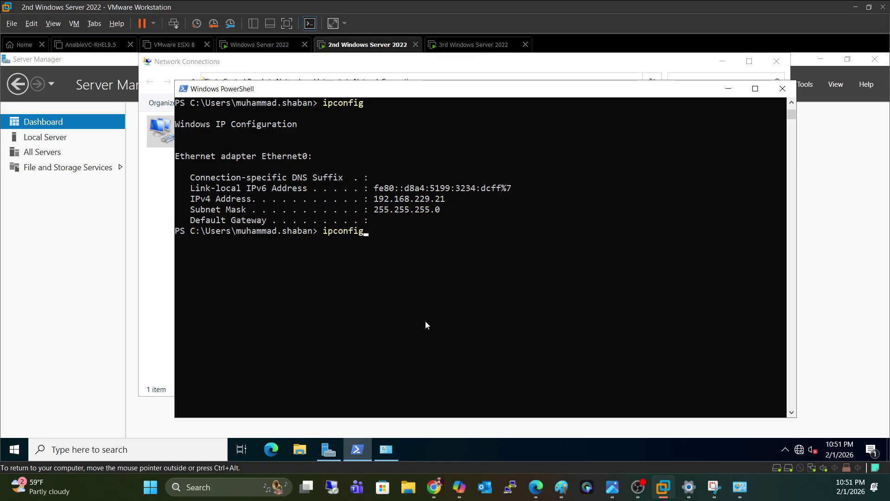
{"action": "type", "text": "/all"}
{"action": "key", "text": "Return"}
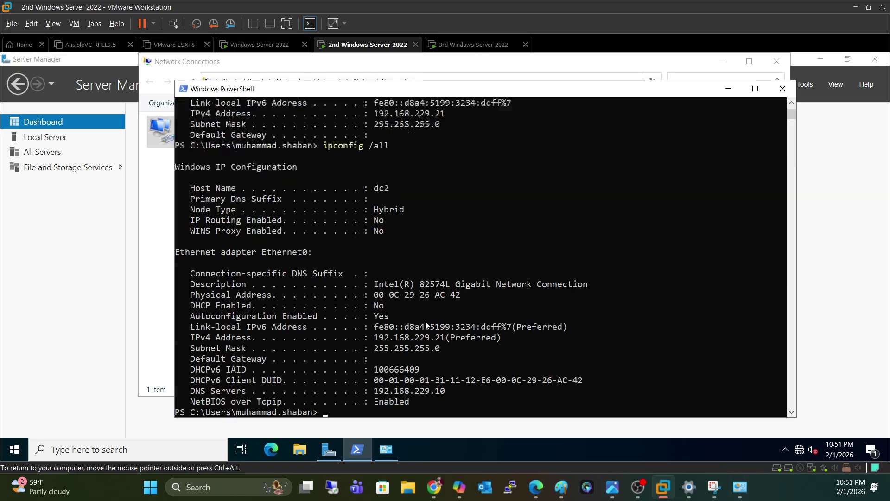
{"action": "left_click", "coordinate": [381, 188]}
Switch to the 3rd server and run ipconfig /all to review its host name and adapter settings
{"action": "left_click", "coordinate": [473, 45]}
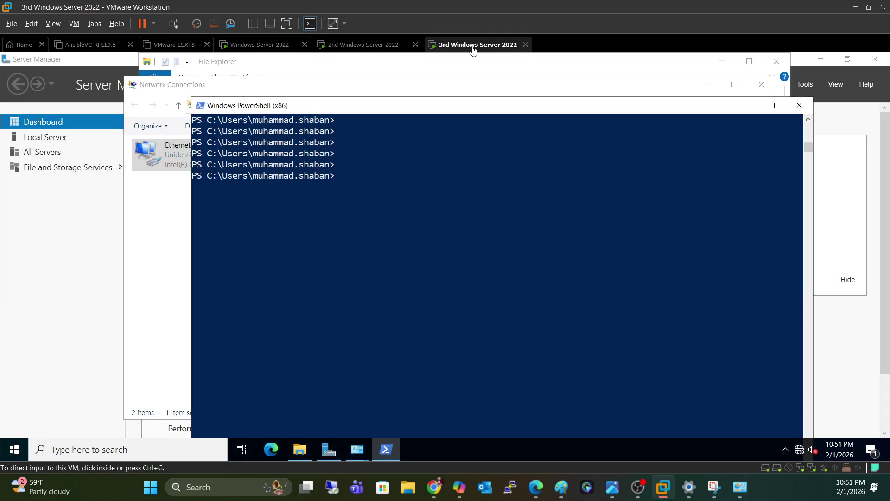
{"action": "key", "text": "ctrl+v"}
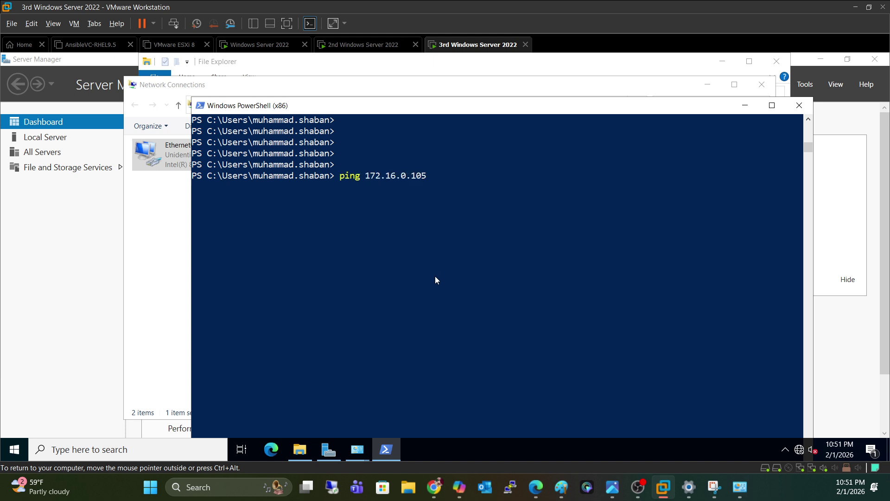
{"action": "key", "text": "Up"}
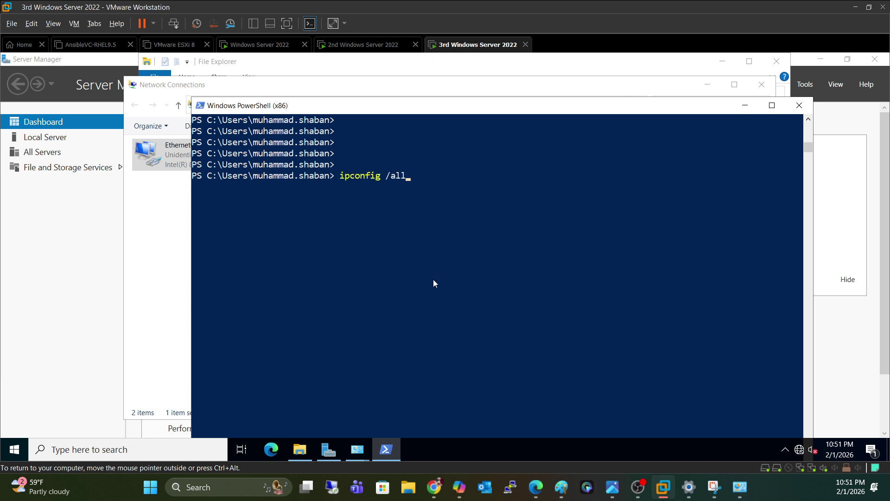
{"action": "key", "text": "Return"}
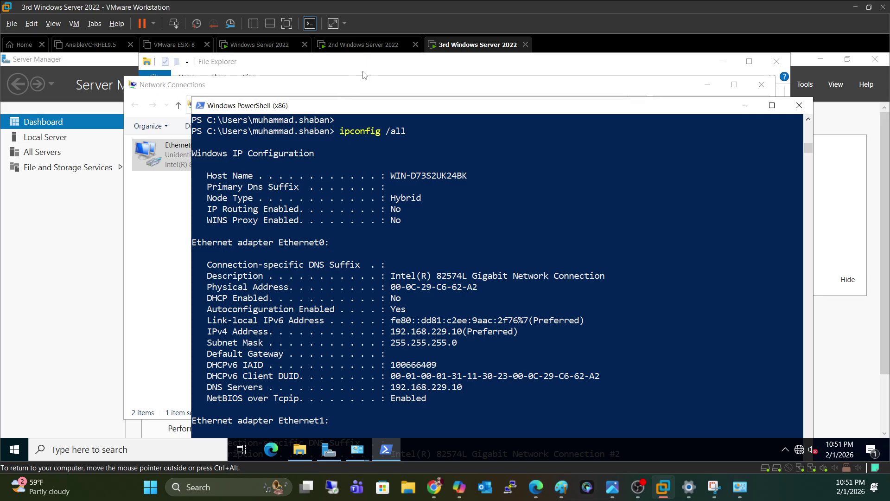
Switch back to the 2nd server and review the adapter and DNS server settings in its ipconfig /all output
{"action": "left_click", "coordinate": [363, 45]}
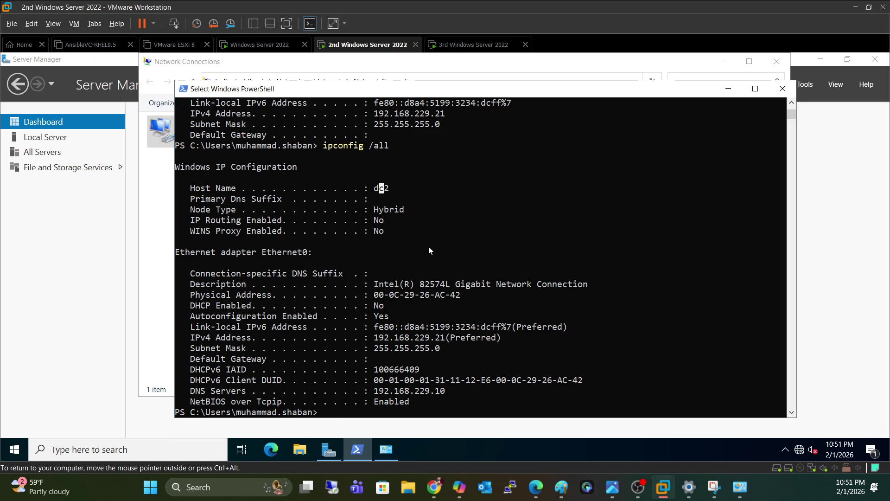
{"action": "scroll", "coordinate": [436, 256], "scroll_direction": "down", "scroll_amount": 1}
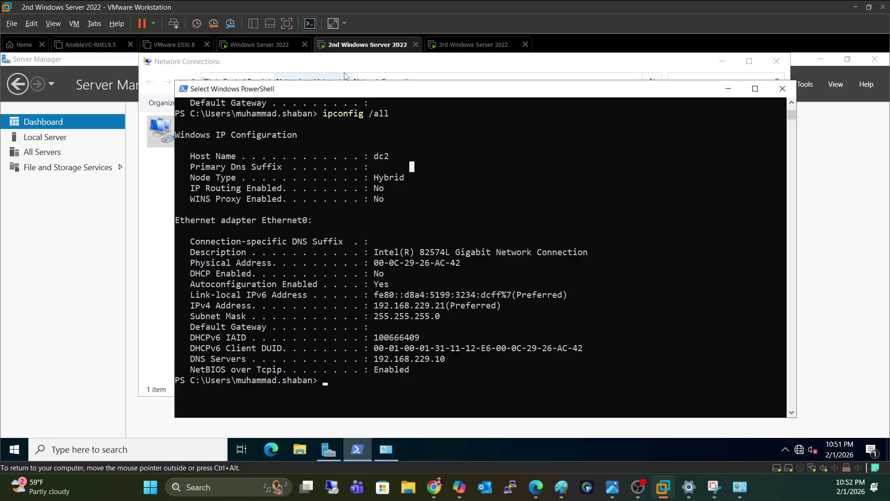
Return to the first server and select the DNS Server role for dc1, including its required DNS Server Tools
{"action": "left_click", "coordinate": [276, 46]}
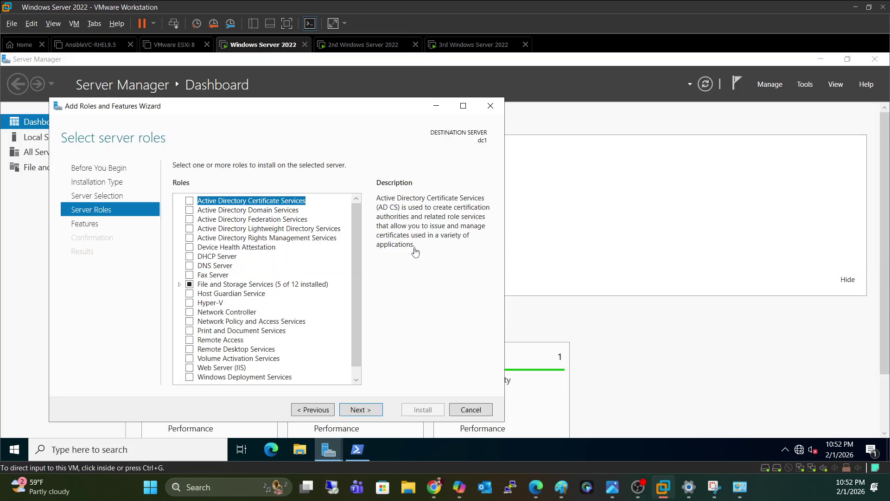
{"action": "left_click", "coordinate": [213, 267]}
{"action": "left_click", "coordinate": [190, 266]}
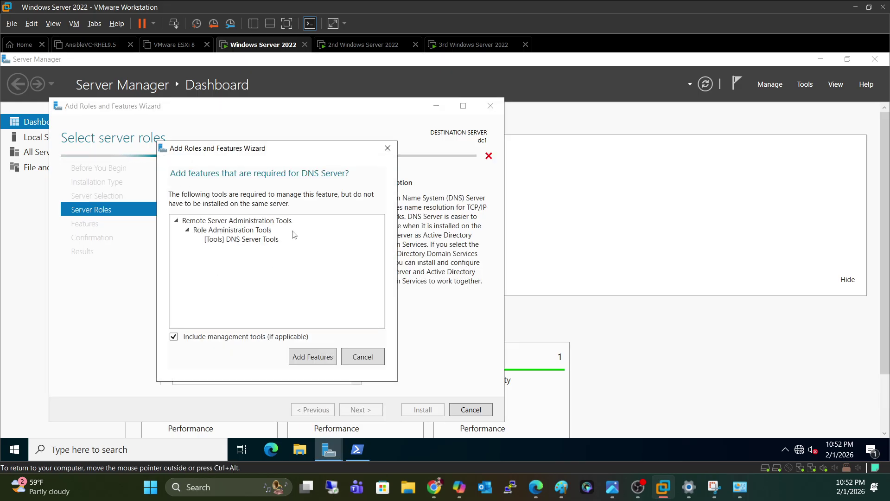
{"action": "left_click", "coordinate": [324, 357]}
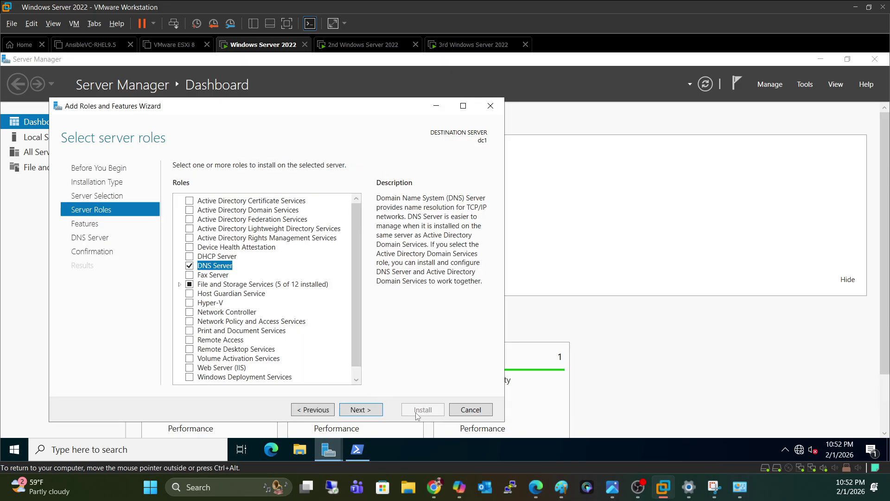
Accept the default features and start installing the DNS Server role on dc1 without enabling automatic restart
{"action": "left_click", "coordinate": [357, 411]}
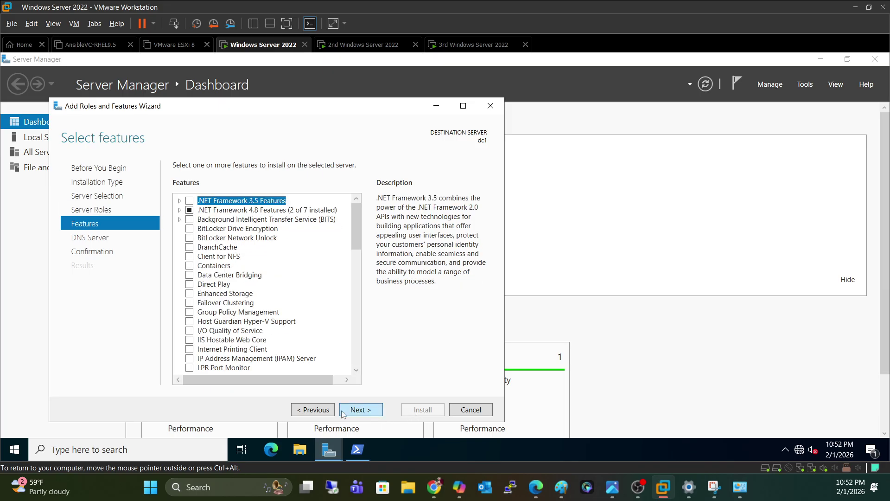
{"action": "left_click", "coordinate": [348, 413]}
{"action": "left_click", "coordinate": [354, 411]}
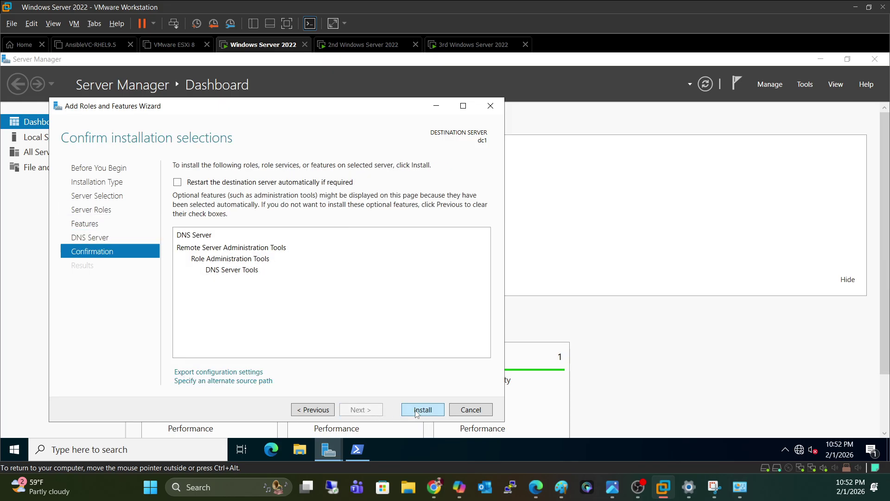
{"action": "left_click", "coordinate": [420, 412]}
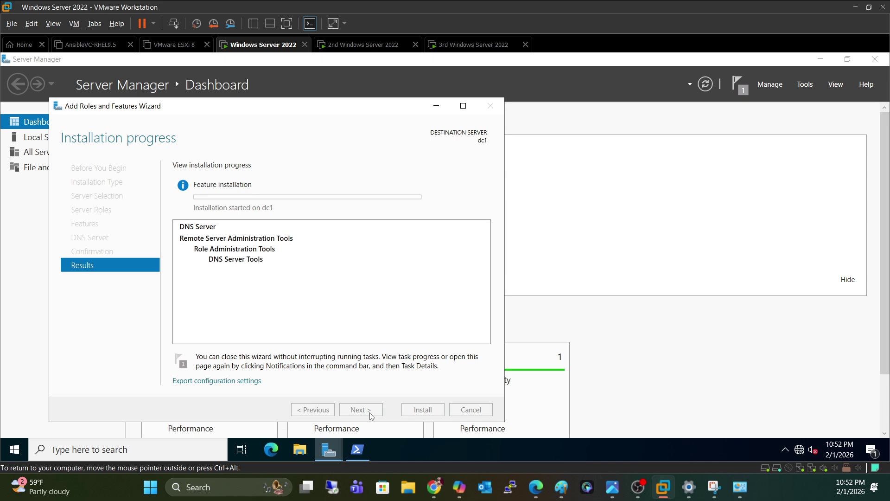
Run ncpa.cpl on the first server to check its network adapters, and minimize the Network Connections window
{"action": "key", "text": "super+r"}
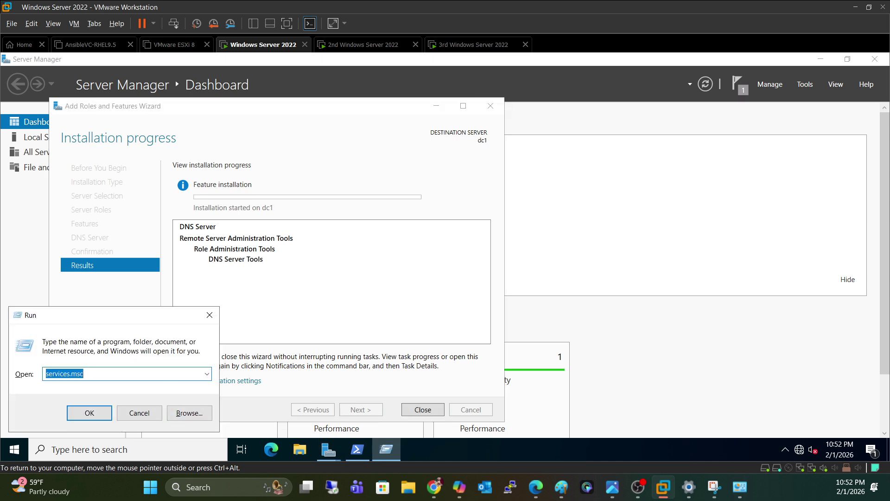
{"action": "left_click", "coordinate": [207, 373]}
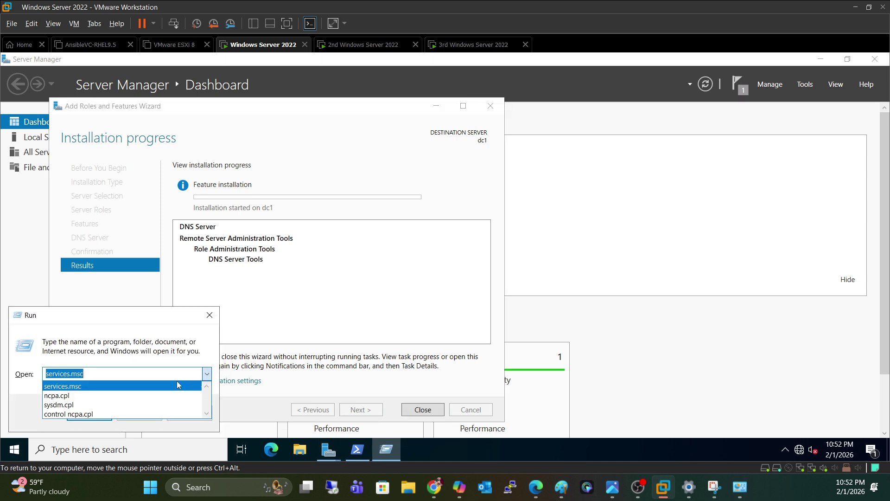
{"action": "left_click", "coordinate": [119, 396]}
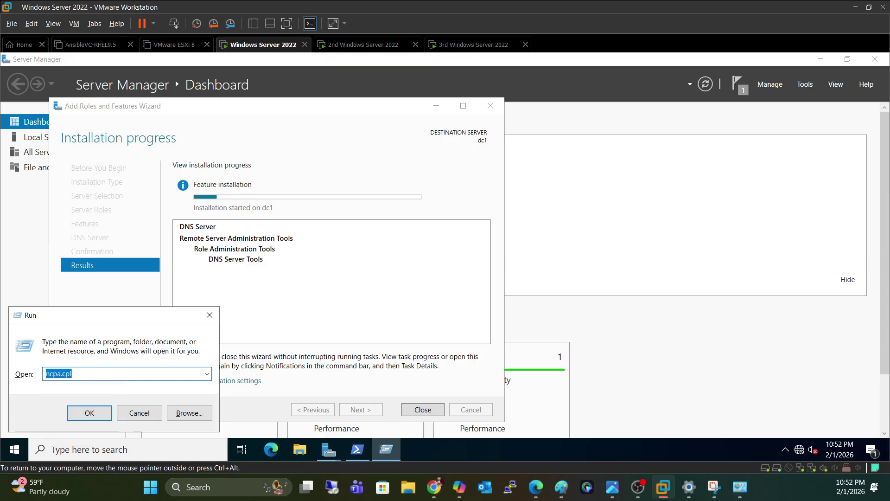
{"action": "left_click", "coordinate": [123, 416]}
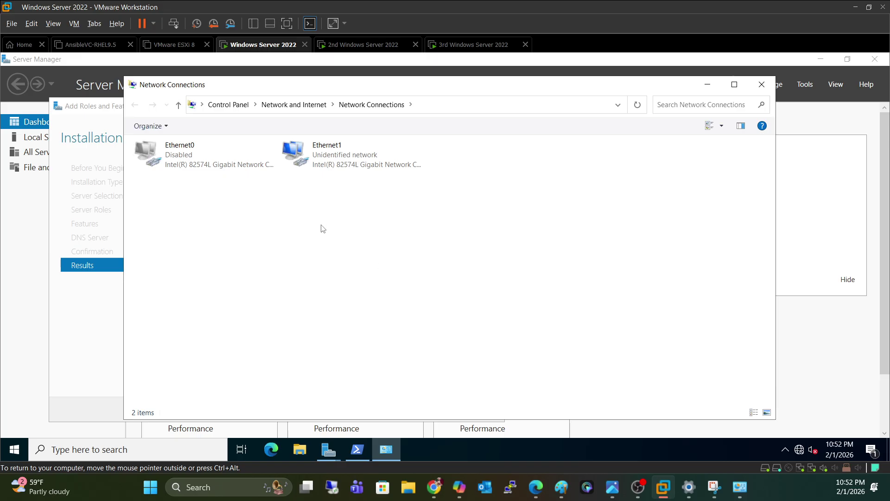
{"action": "left_click", "coordinate": [708, 86]}
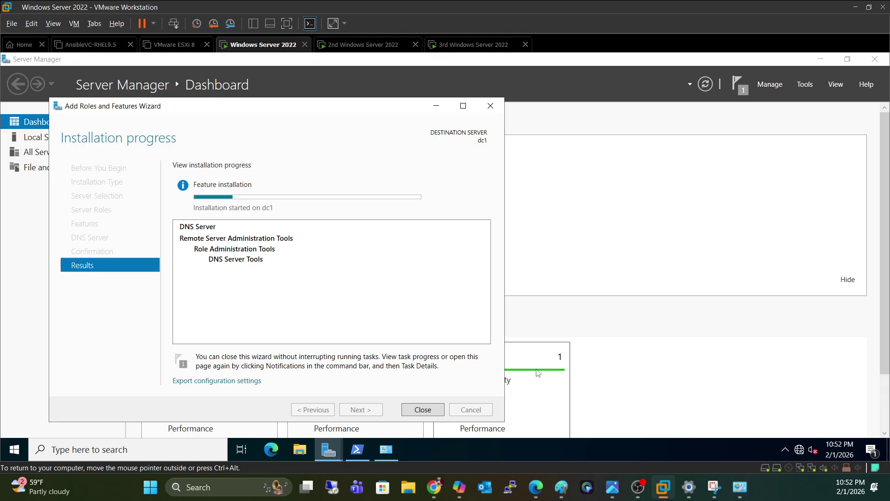
Restore Network Connections, review the Ethernet1 connection details, and close the dialogs before minimizing the window again
{"action": "left_click", "coordinate": [394, 454]}
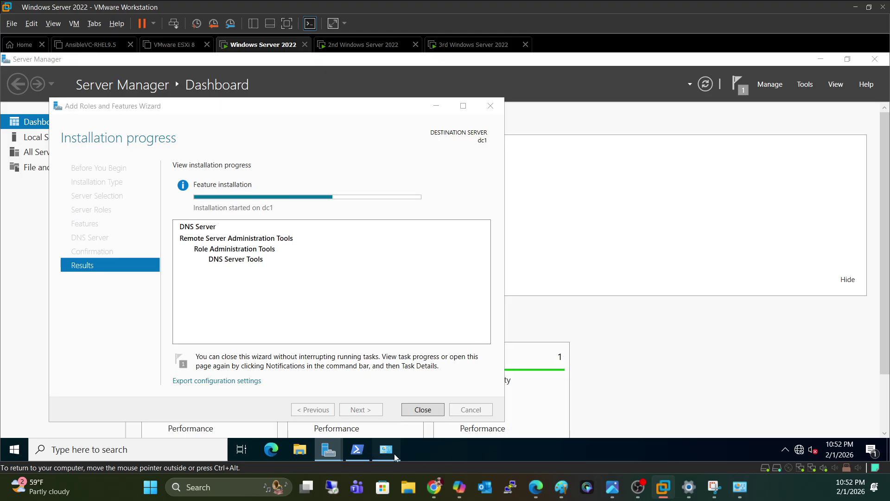
{"action": "left_click", "coordinate": [366, 163]}
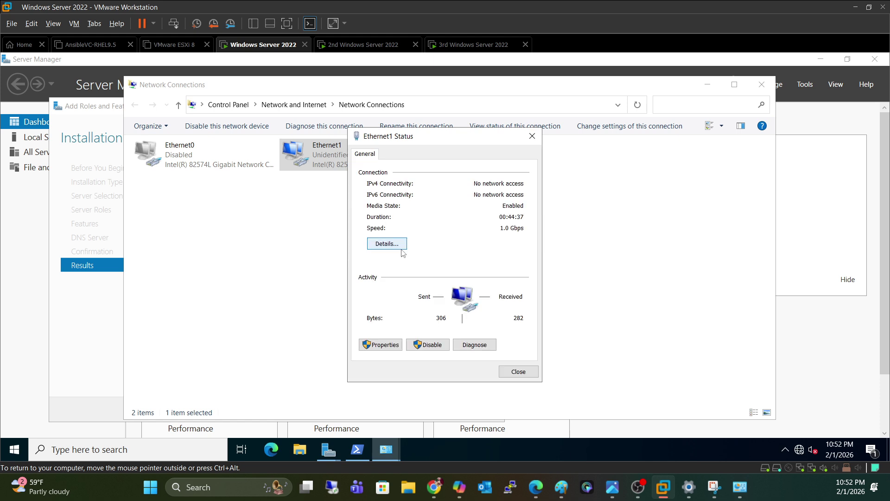
{"action": "left_click", "coordinate": [388, 244]}
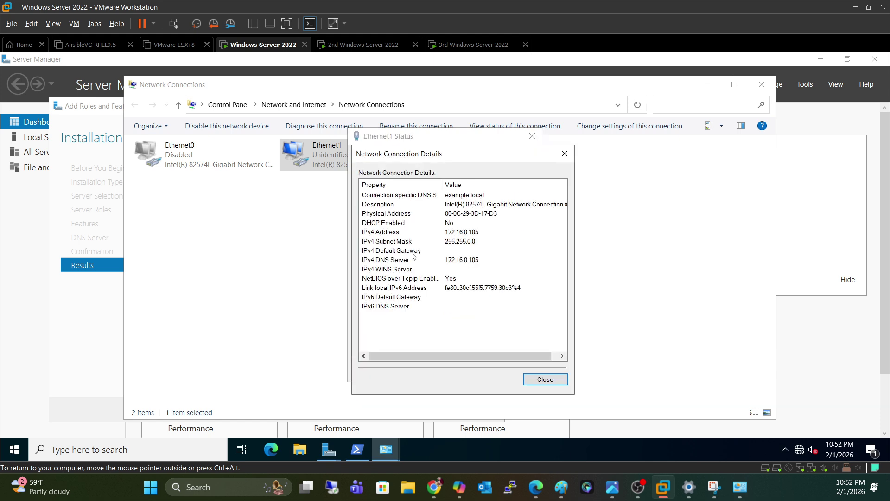
{"action": "left_click", "coordinate": [564, 154]}
{"action": "left_click", "coordinate": [530, 141]}
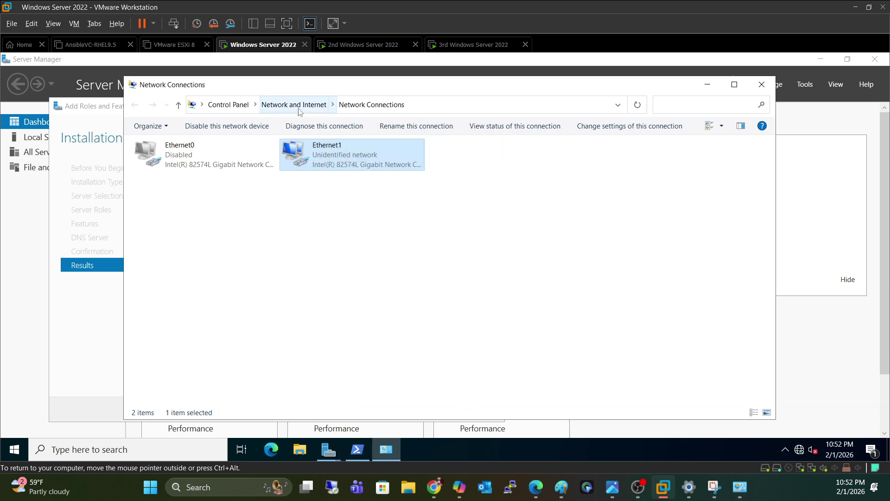
{"action": "left_click", "coordinate": [708, 85]}
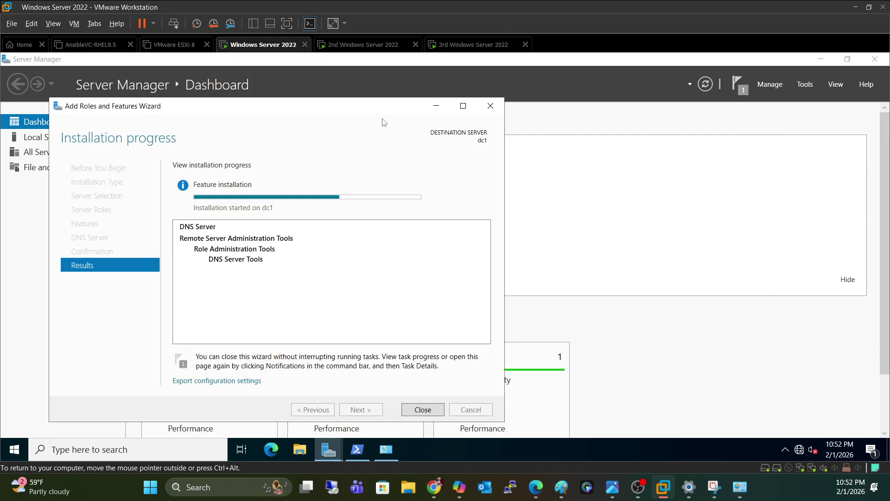
Open the first server's virtual machine settings, review its hardware and network adapter assignments, and close them unchanged
{"action": "right_click", "coordinate": [274, 45]}
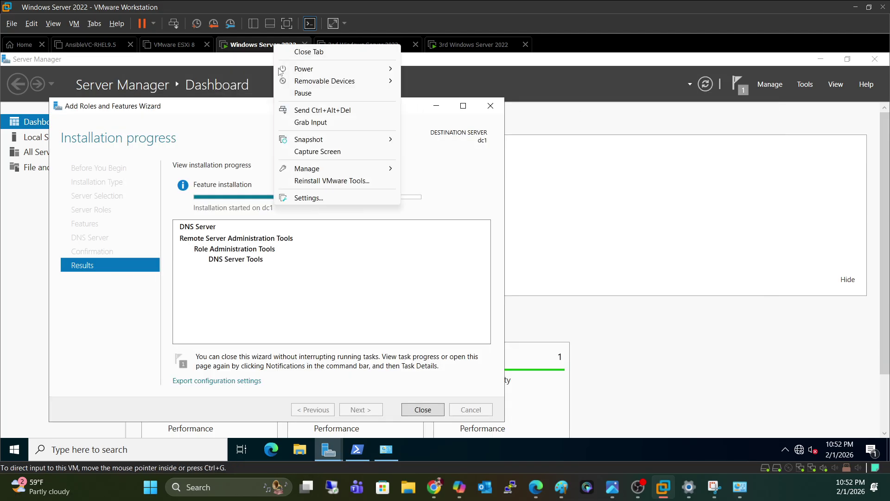
{"action": "left_click", "coordinate": [306, 198]}
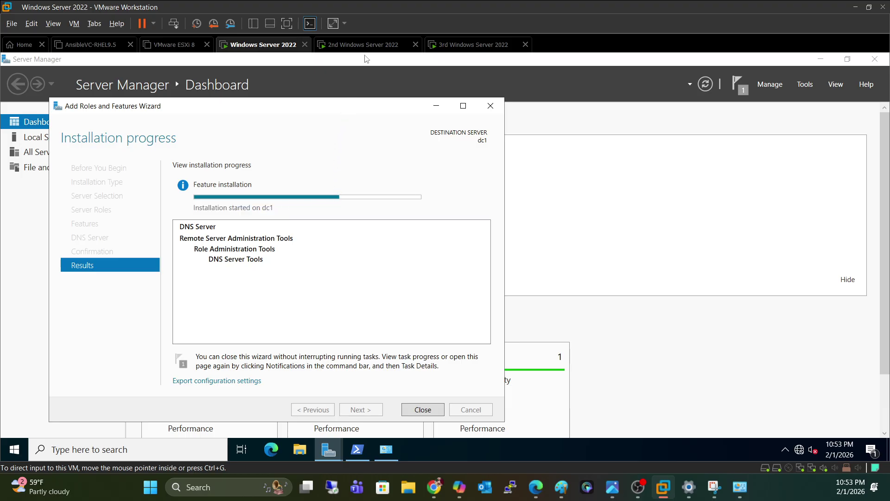
{"action": "key", "text": "ctrl+d"}
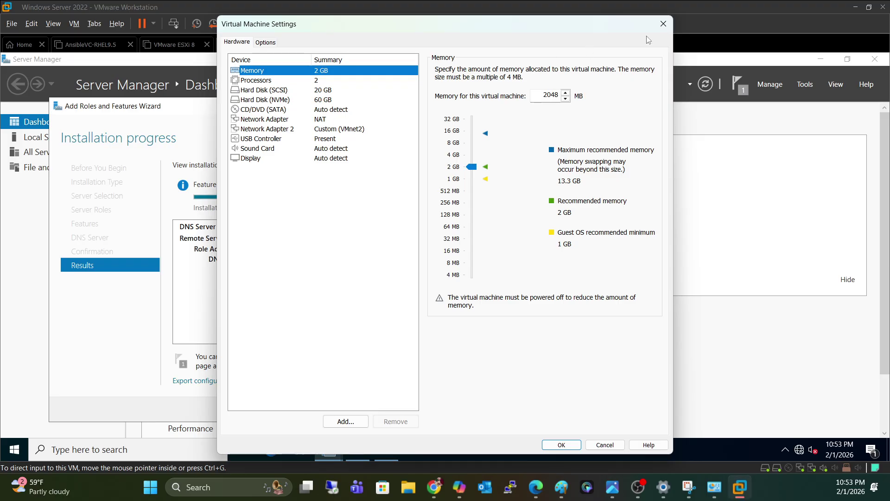
{"action": "left_click", "coordinate": [663, 23]}
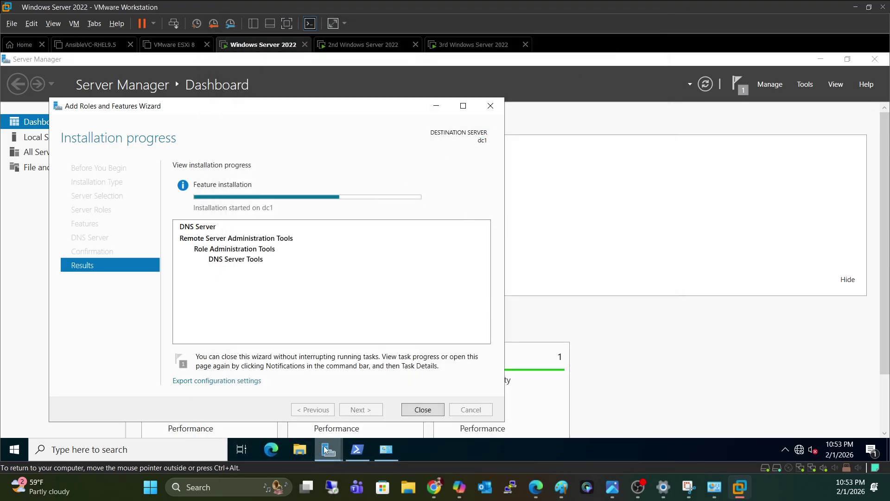
Recheck the Ethernet0 and Ethernet1 adapters in Network Connections, reopening it with ncpa.cpl, and close the window
{"action": "left_click", "coordinate": [387, 449]}
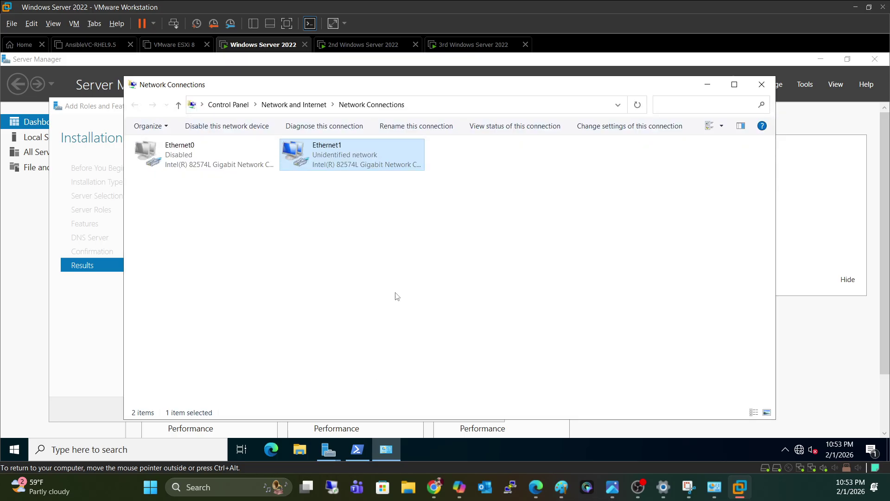
{"action": "left_click", "coordinate": [216, 158]}
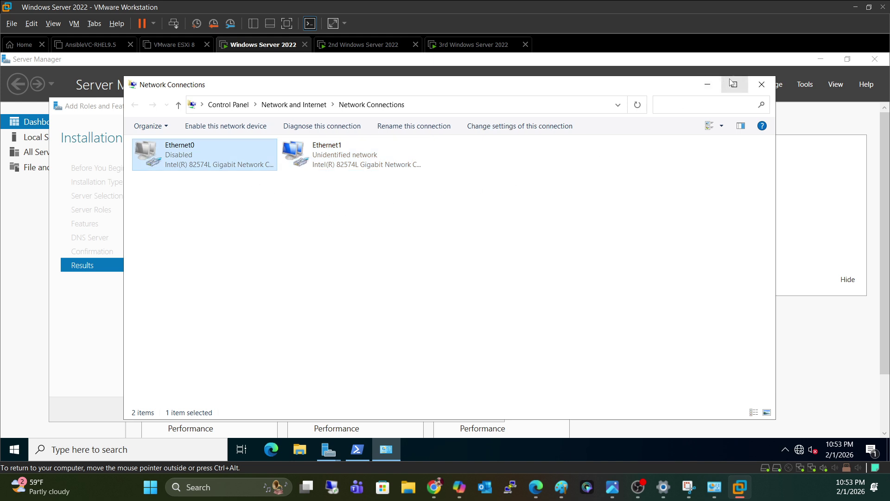
{"action": "left_click", "coordinate": [762, 84]}
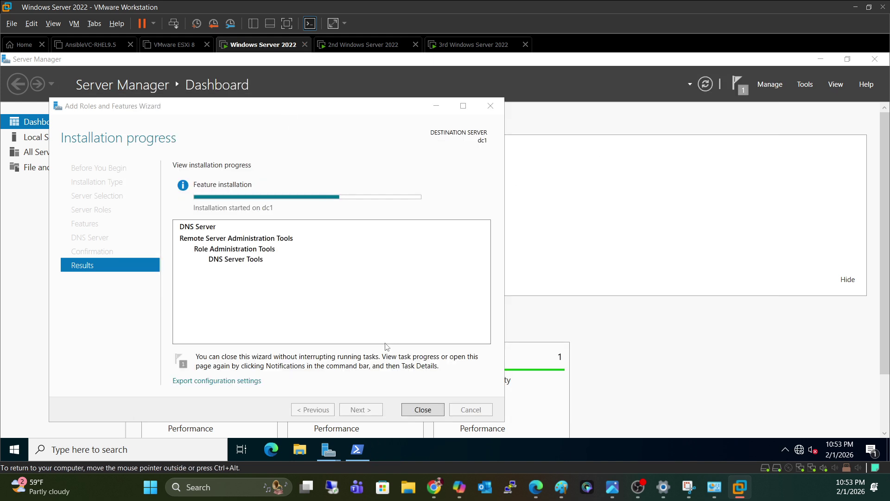
{"action": "key", "text": "super+r"}
{"action": "left_click", "coordinate": [88, 411]}
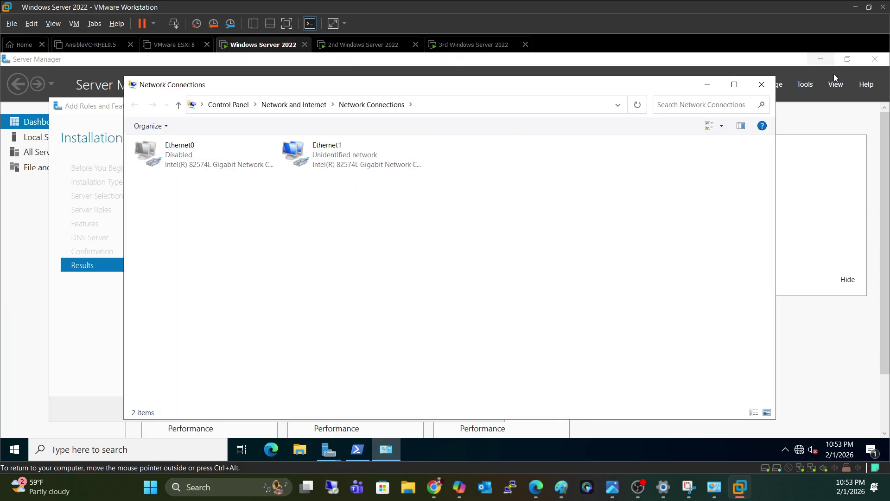
{"action": "left_click", "coordinate": [762, 84]}
Ping 172.16.0.107 from PowerShell on the first server, stop the ping, clear the console, and minimize it
{"action": "left_click", "coordinate": [357, 449]}
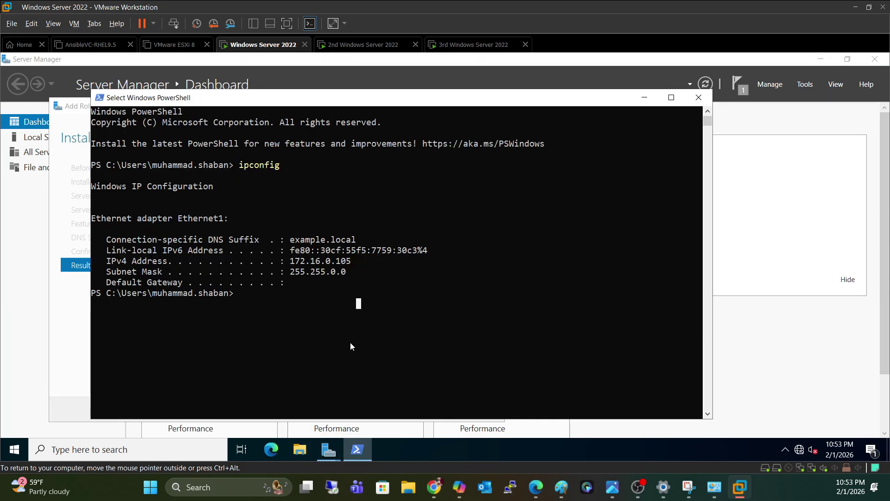
{"action": "type", "text": "p"}
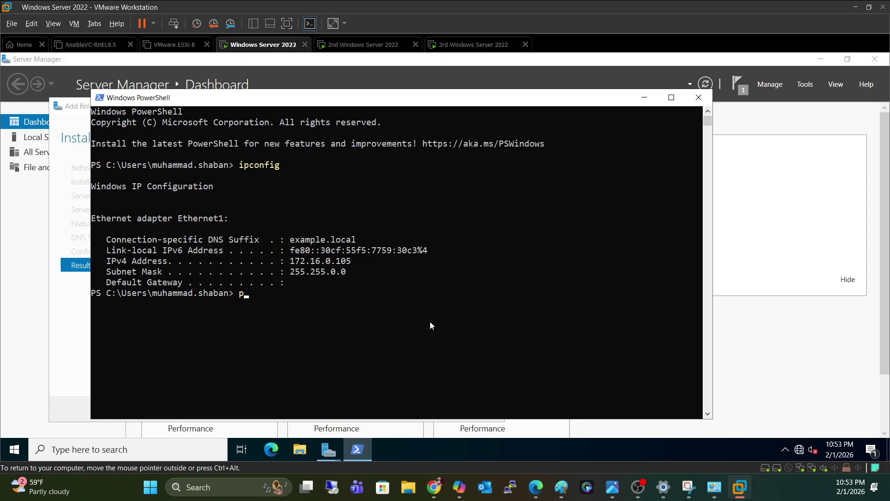
{"action": "type", "text": "ing 172"}
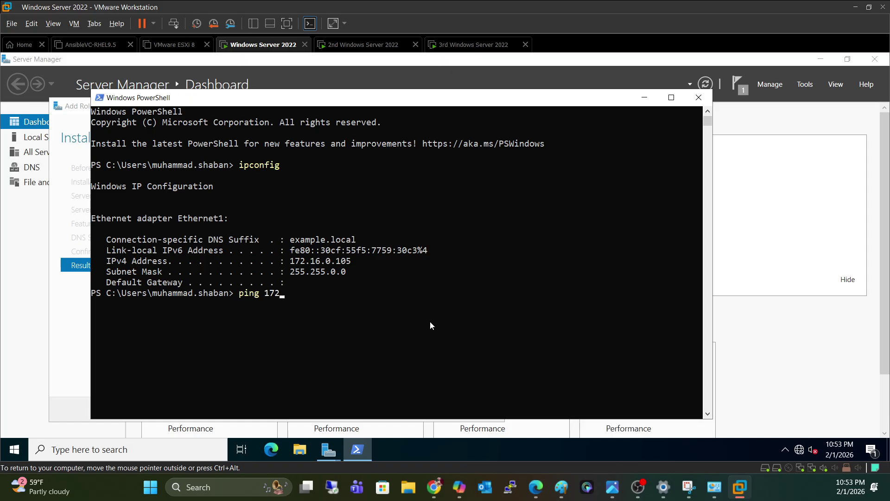
{"action": "type", "text": ".16.0.107"}
{"action": "key", "text": "Return"}
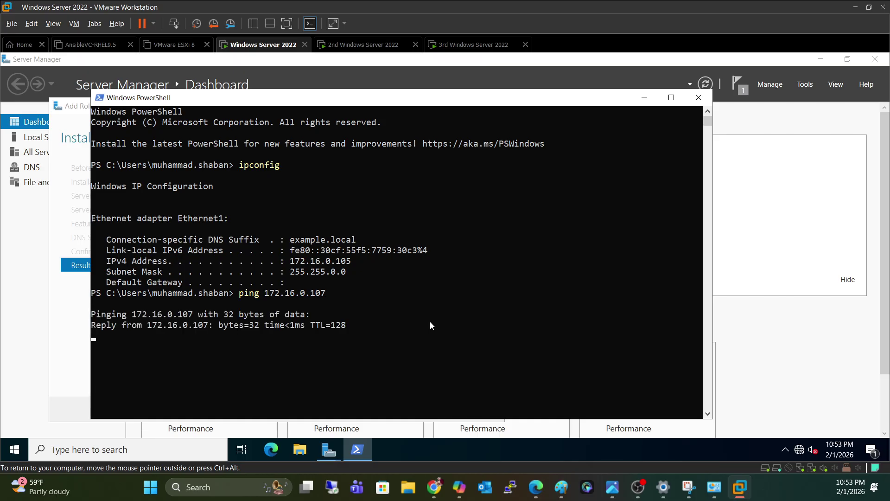
{"action": "key", "text": "ctrl+c"}
{"action": "key", "text": "ctrl+l"}
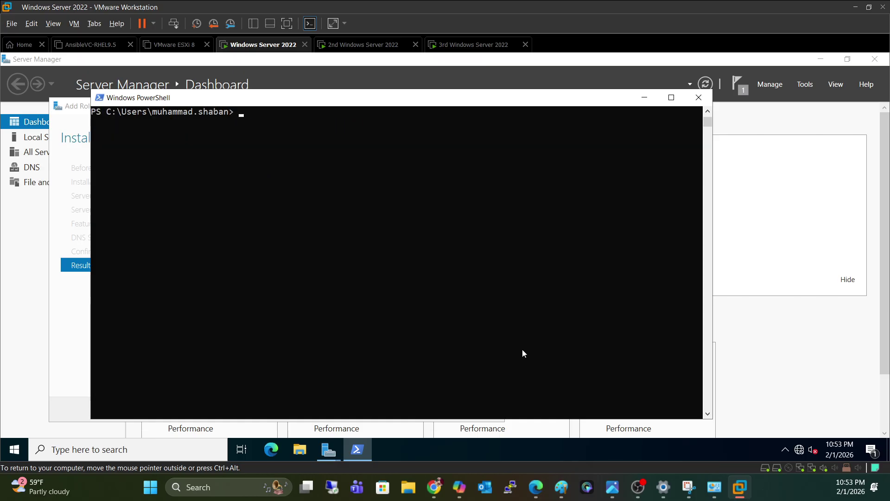
{"action": "left_click", "coordinate": [644, 98]}
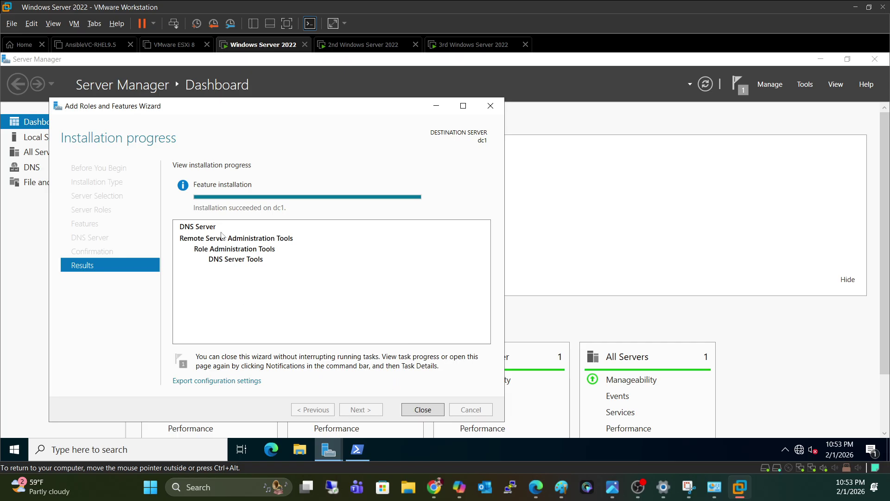
Close the Add Roles and Features Wizard and open services.msc on the first server
{"action": "left_click", "coordinate": [421, 409]}
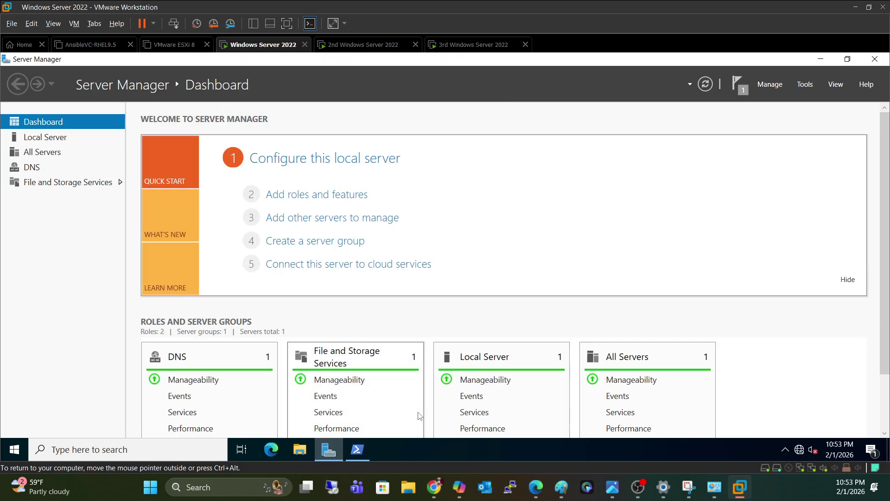
{"action": "key", "text": "super+r"}
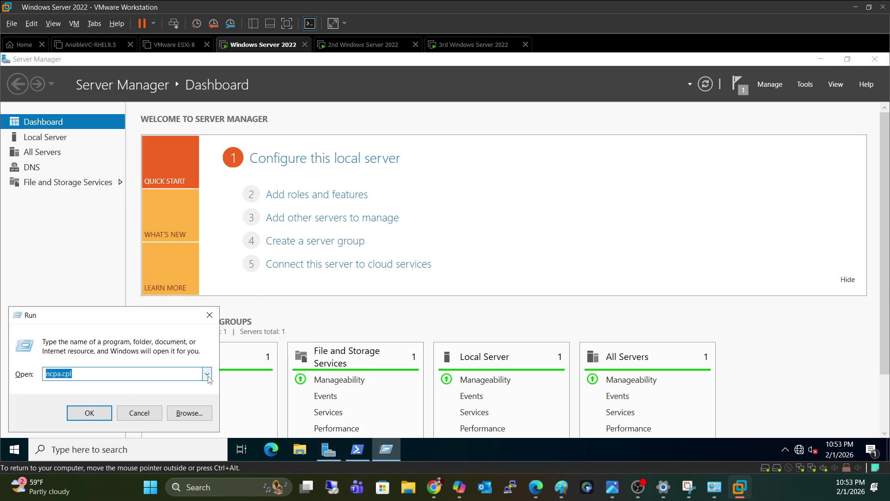
{"action": "left_click", "coordinate": [207, 374]}
{"action": "left_click", "coordinate": [114, 397]}
{"action": "left_click", "coordinate": [100, 419]}
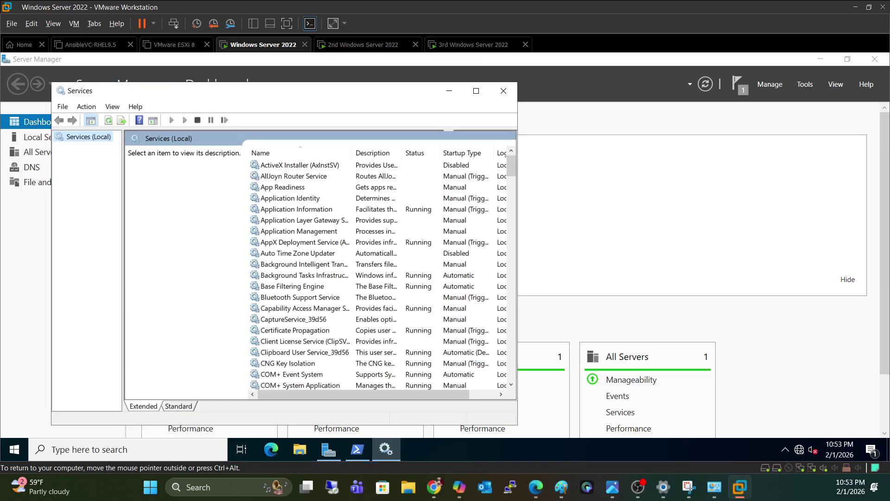
Check the DNS Server service's status in Services on the first server, and close the window
{"action": "left_click", "coordinate": [309, 341]}
{"action": "key", "text": "d"}
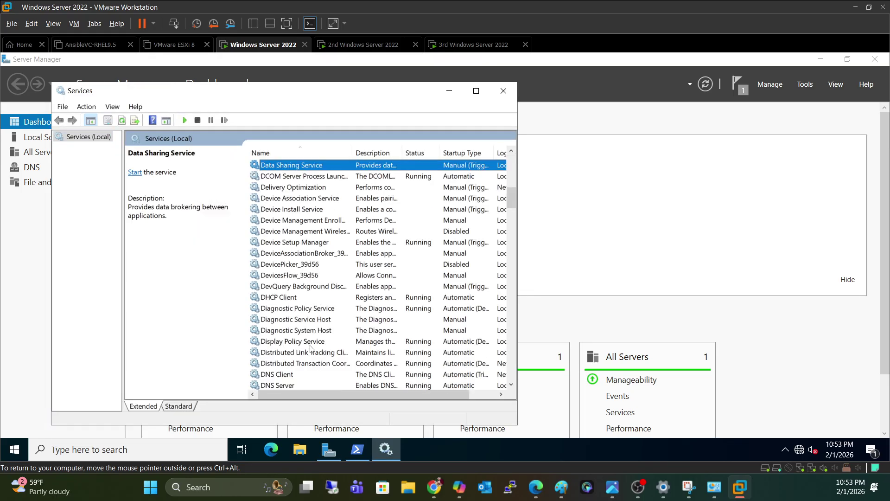
{"action": "scroll", "coordinate": [314, 348], "scroll_direction": "down", "scroll_amount": 3}
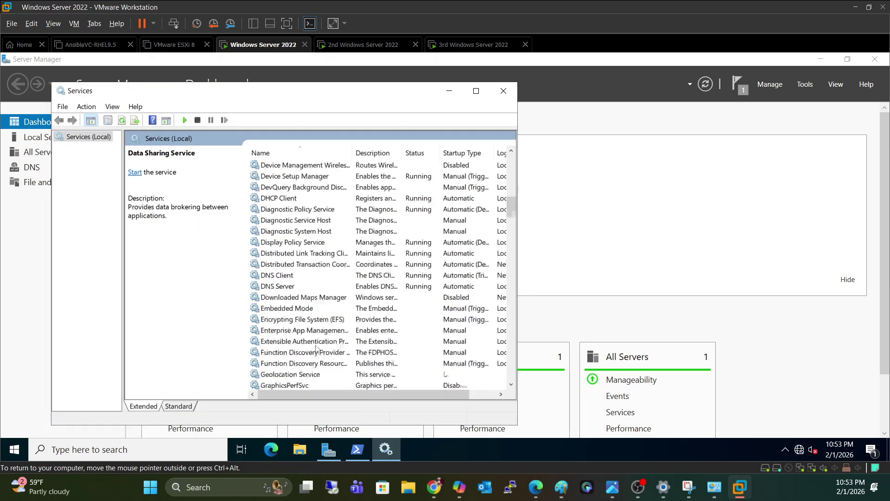
{"action": "left_click", "coordinate": [289, 289]}
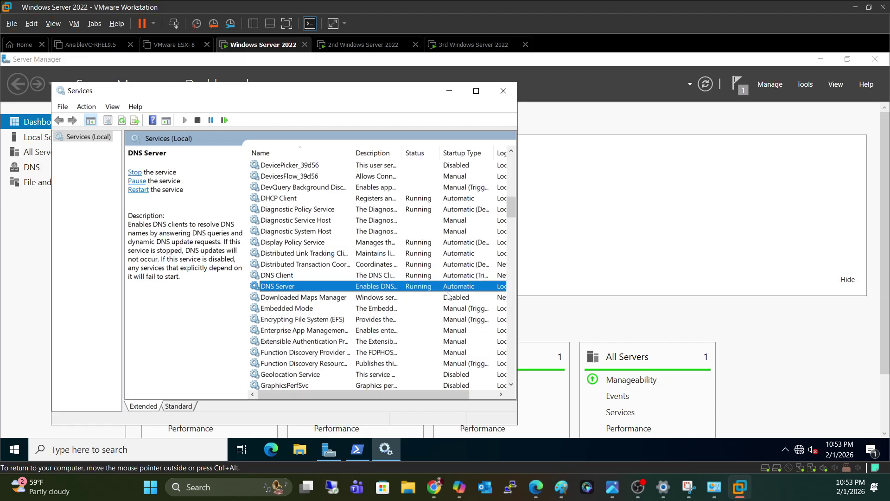
{"action": "left_click", "coordinate": [503, 91]}
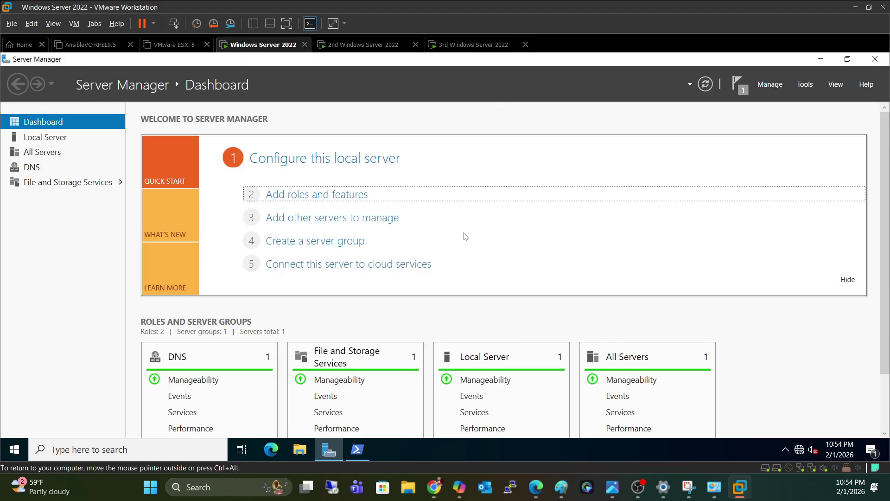
Open Network Connections with ncpa.cpl on the first server and view Ethernet1's IPv4 properties
{"action": "key", "text": "super+r"}
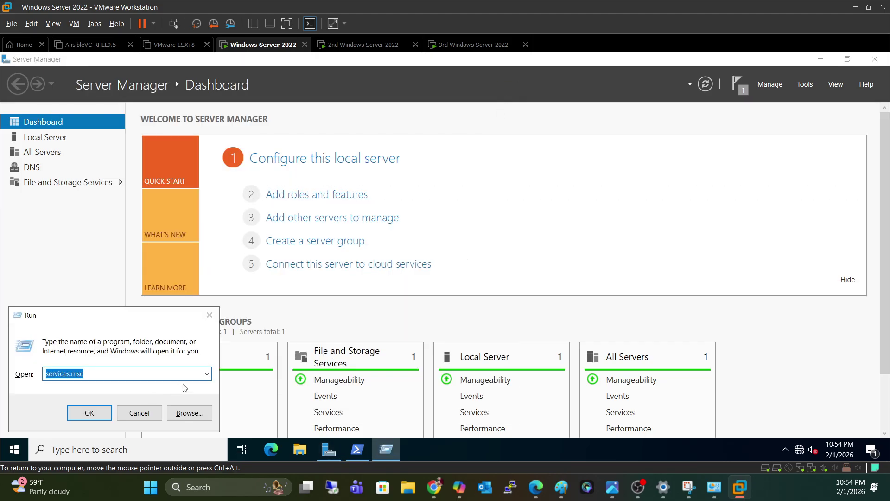
{"action": "type", "text": "services.msc"}
{"action": "left_click", "coordinate": [207, 374]}
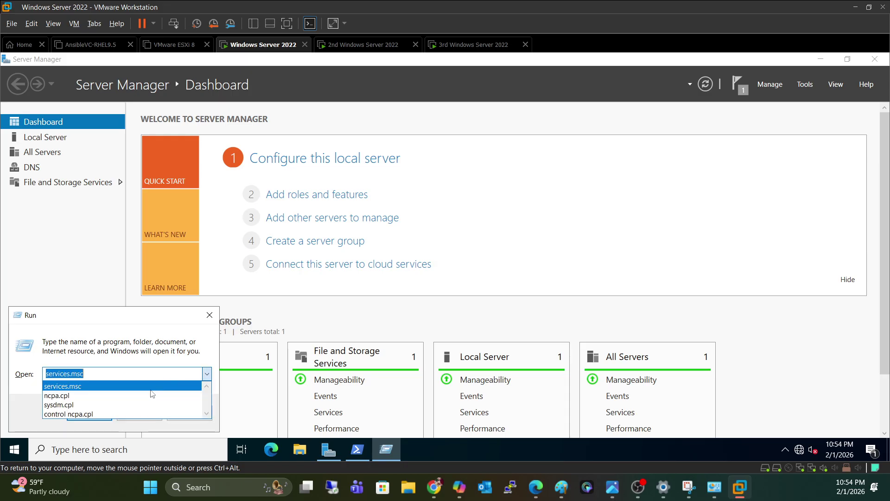
{"action": "left_click", "coordinate": [128, 401]}
{"action": "left_click", "coordinate": [90, 412]}
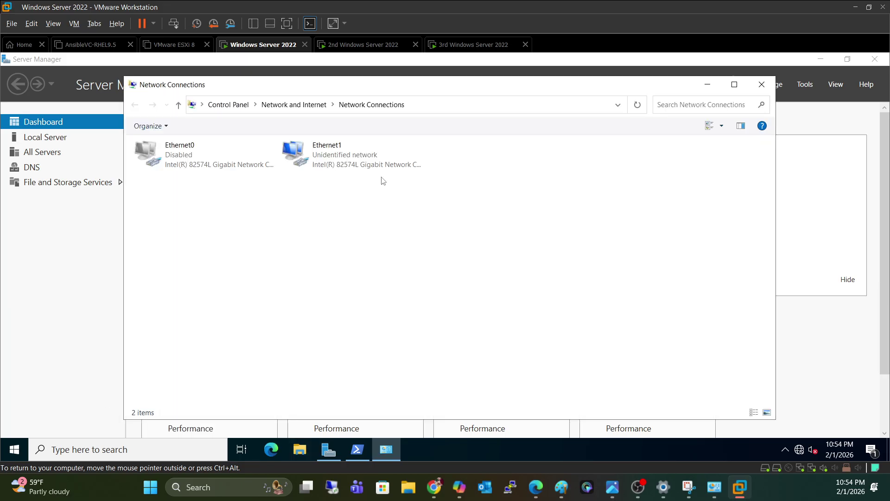
{"action": "right_click", "coordinate": [362, 166]}
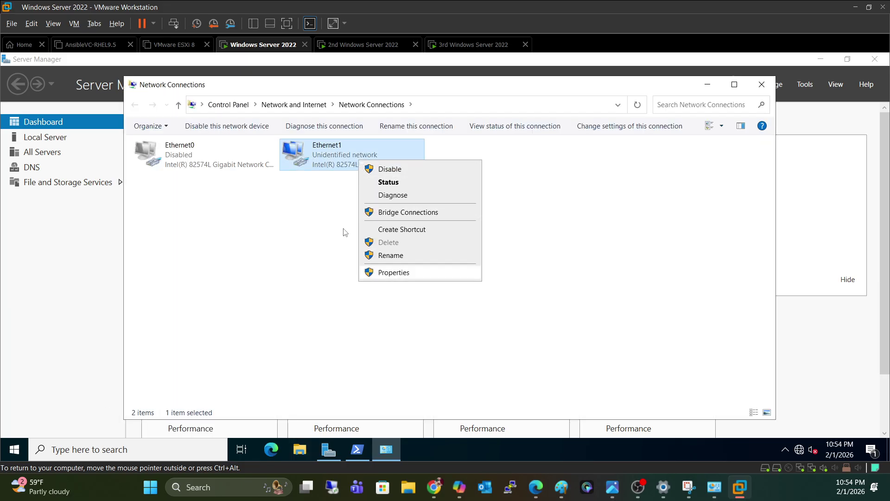
{"action": "left_click", "coordinate": [382, 289]}
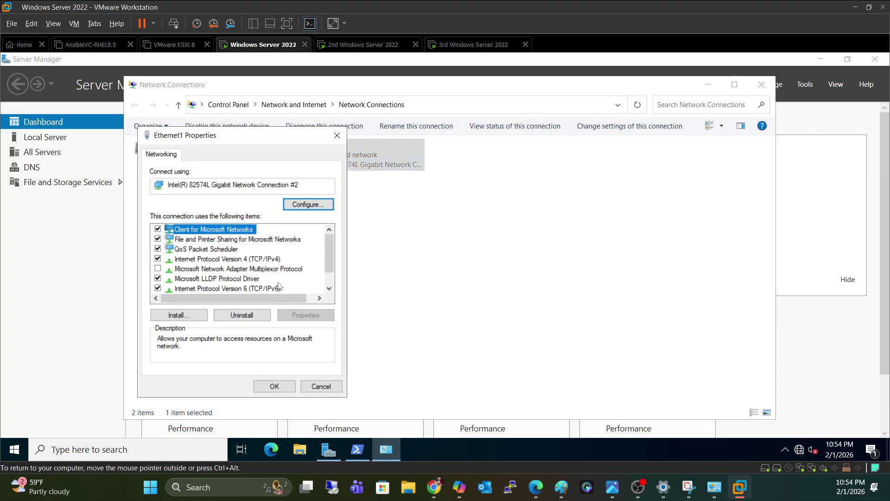
{"action": "double_click", "coordinate": [275, 259]}
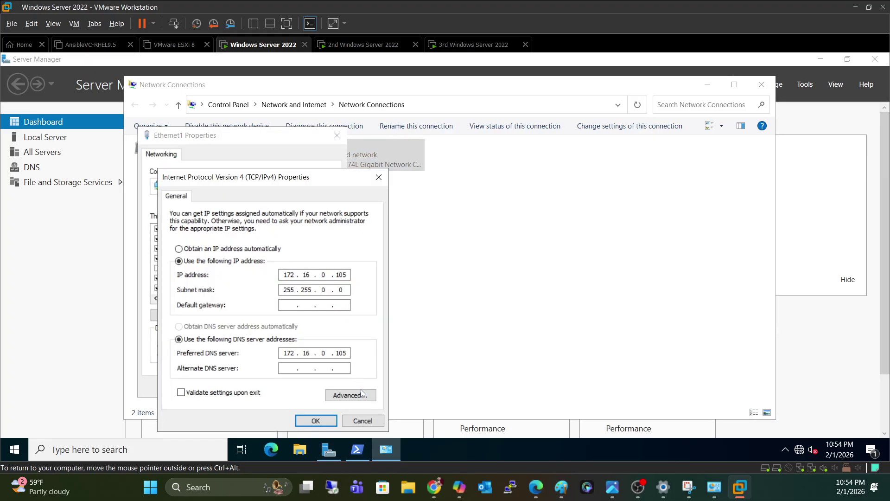
Check the DNS suffix in Ethernet1's advanced TCP/IP settings, then close the dialogs and Network Connections
{"action": "left_click", "coordinate": [348, 394]}
{"action": "left_click", "coordinate": [218, 178]}
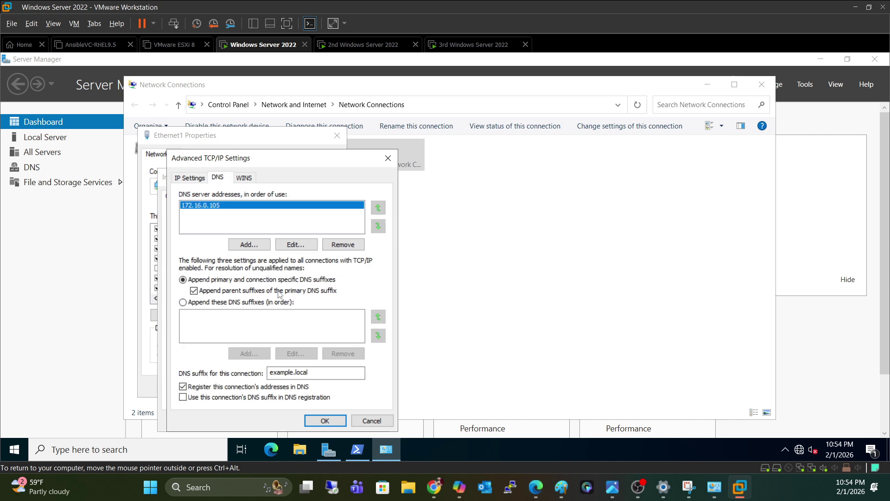
{"action": "left_click", "coordinate": [326, 421]}
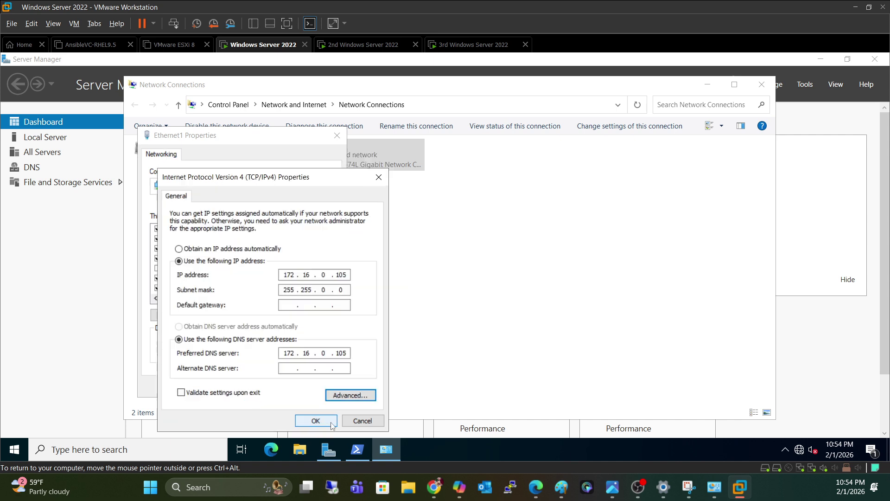
{"action": "left_click", "coordinate": [308, 419]}
{"action": "key", "text": "Return"}
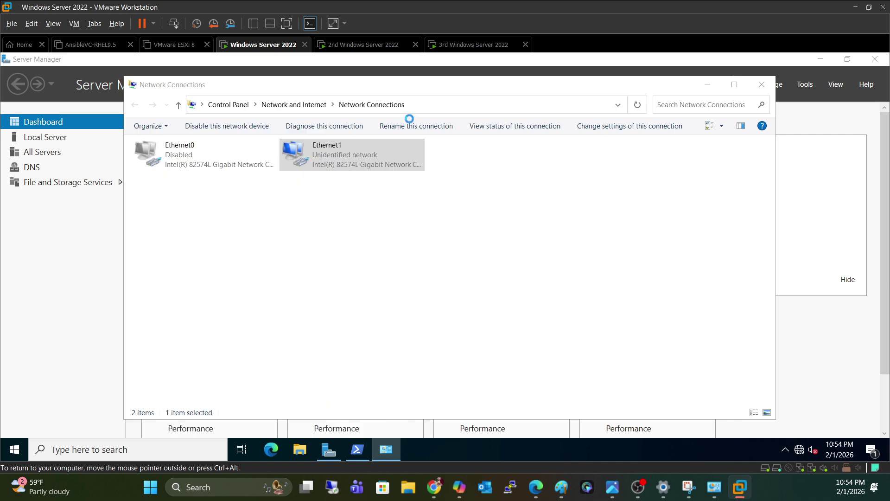
{"action": "left_click", "coordinate": [769, 84]}
Switch to the 2nd Windows Server 2022 VM and open Ethernet0's IPv4 properties through ncpa.cpl
{"action": "left_click", "coordinate": [388, 44]}
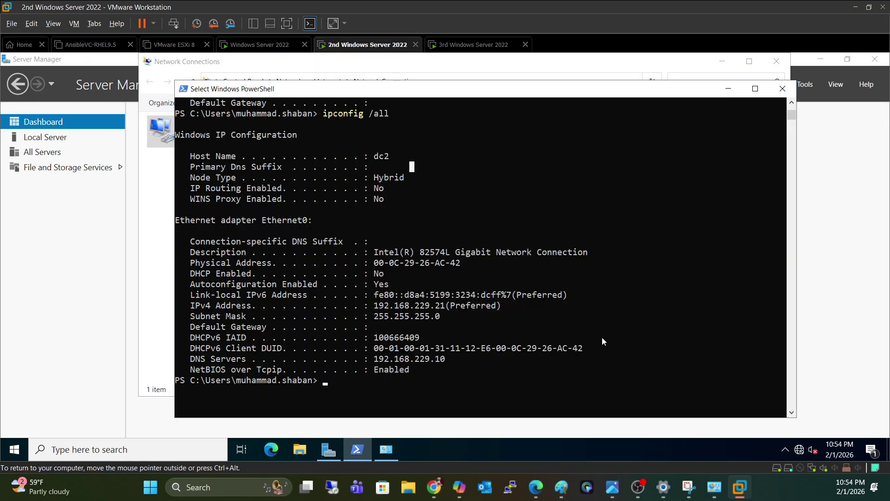
{"action": "key", "text": "super+r"}
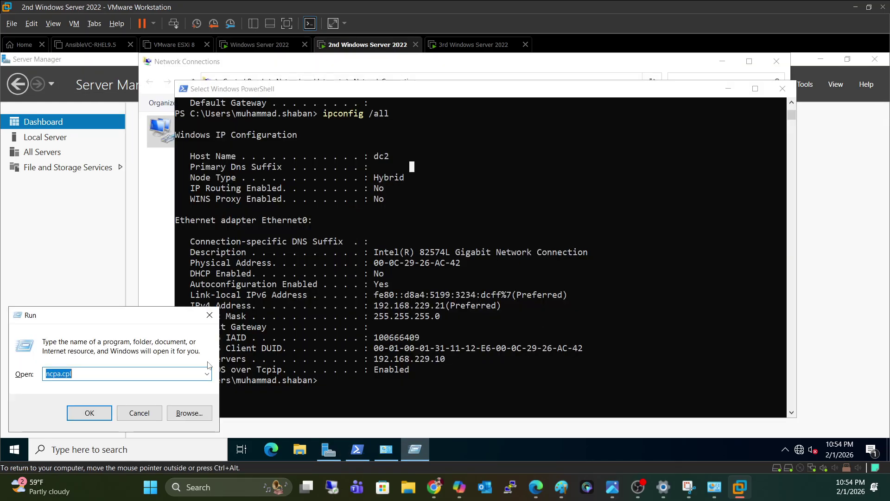
{"action": "left_click", "coordinate": [90, 412]}
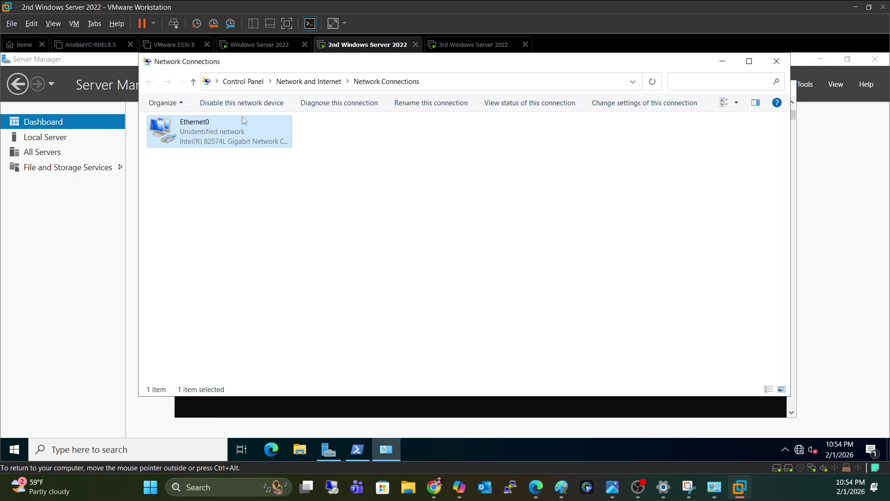
{"action": "double_click", "coordinate": [243, 121]}
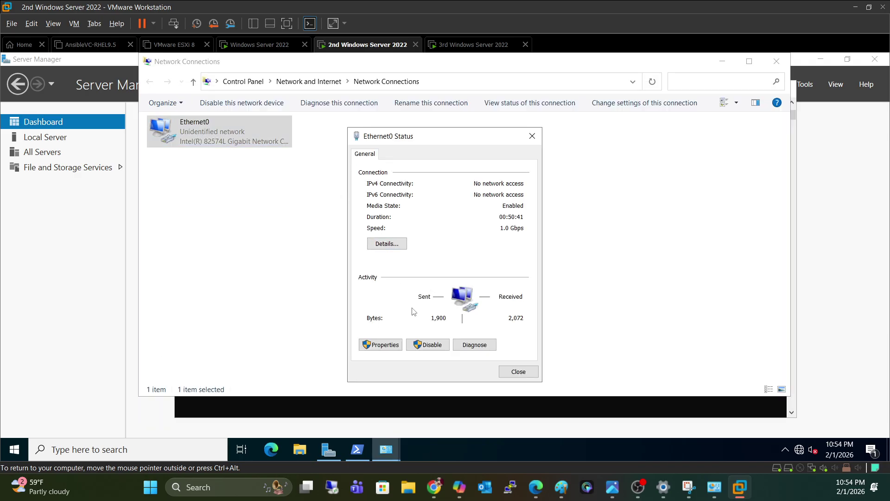
{"action": "left_click", "coordinate": [379, 345]}
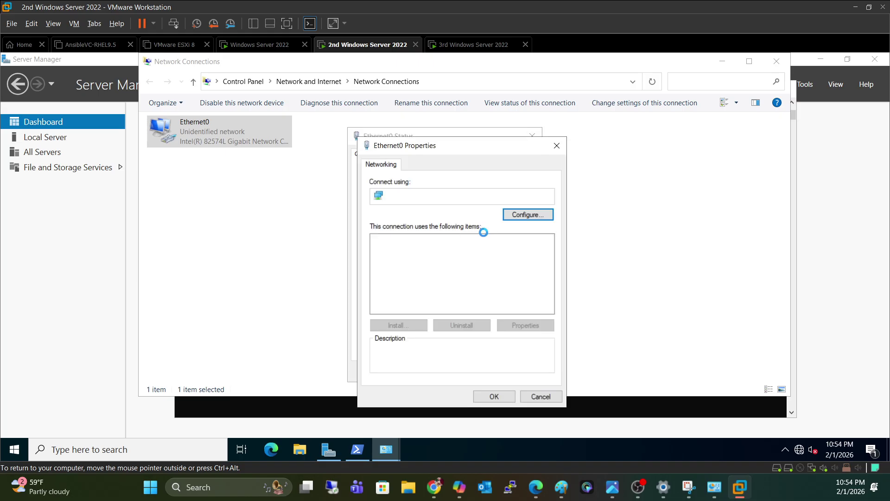
{"action": "double_click", "coordinate": [486, 270]}
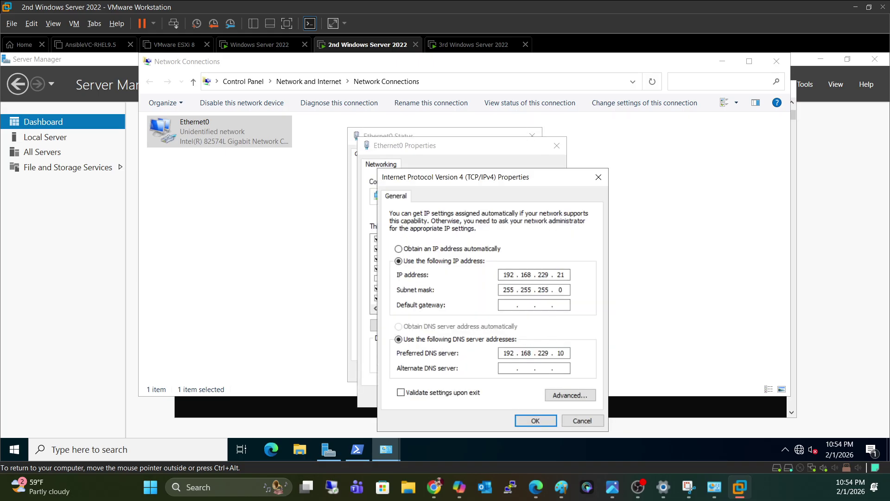
Set Ethernet0's connection DNS suffix to technical.local in the advanced TCP/IP settings and confirm all adapter dialogs
{"action": "left_click", "coordinate": [570, 394]}
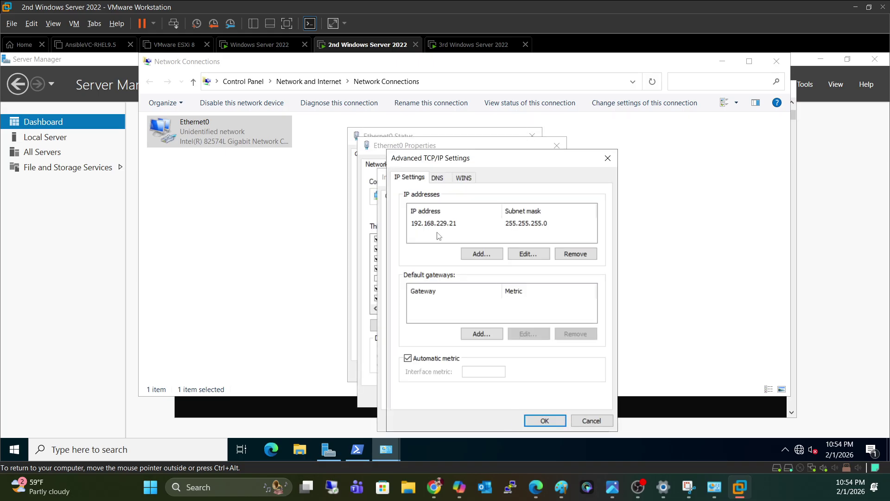
{"action": "left_click", "coordinate": [438, 180]}
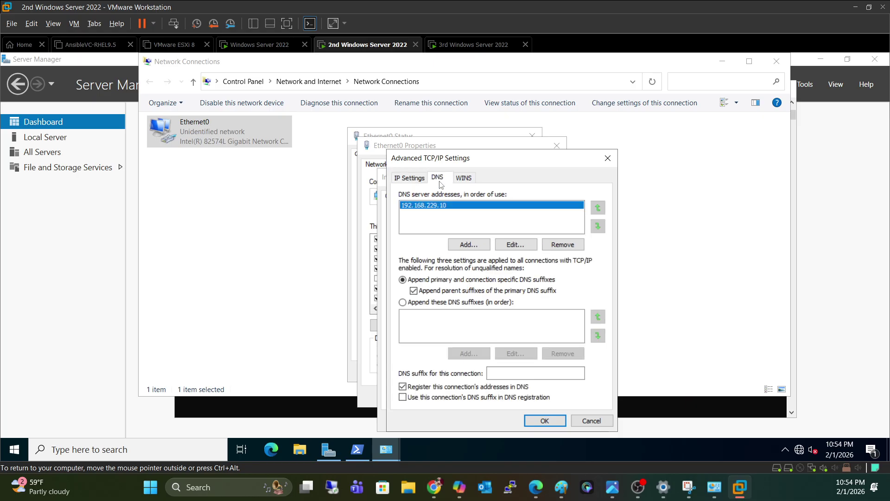
{"action": "left_click", "coordinate": [532, 373]}
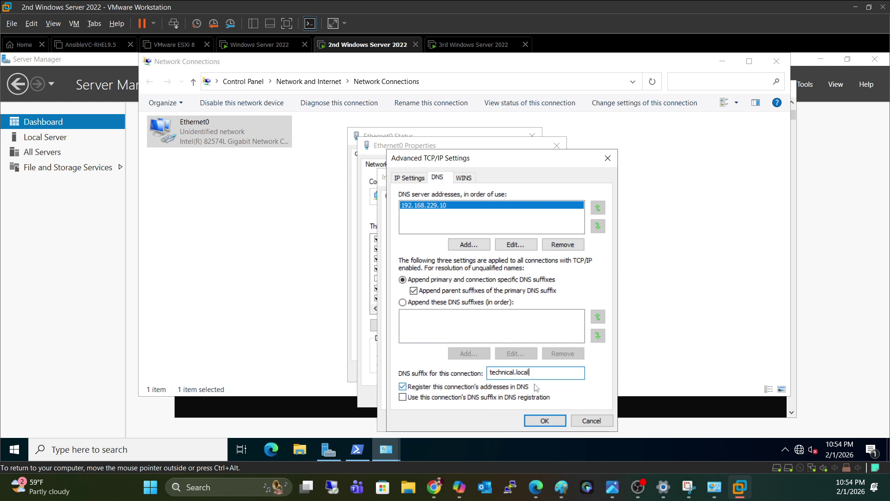
{"action": "left_click", "coordinate": [537, 421]}
{"action": "left_click", "coordinate": [549, 420]}
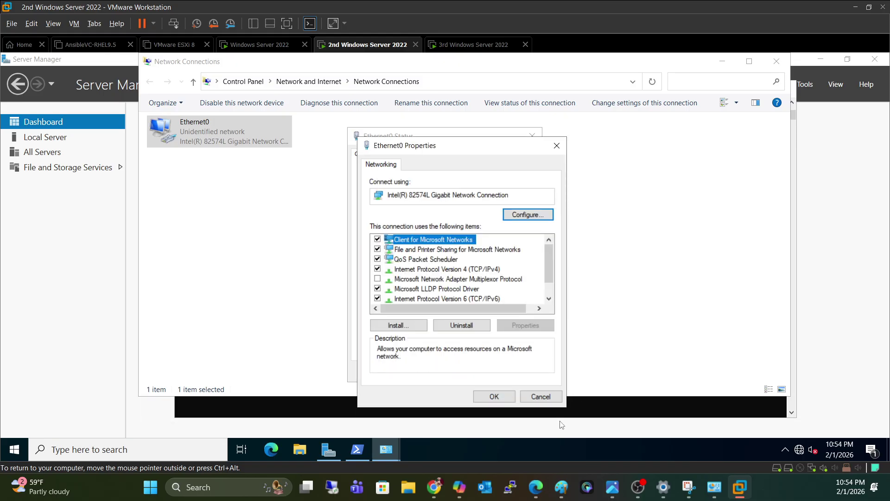
{"action": "left_click", "coordinate": [494, 398]}
{"action": "left_click", "coordinate": [516, 371]}
Rerun ipconfig /all in PowerShell on the second server, check the DNS suffix entries, and close the console
{"action": "left_click", "coordinate": [480, 403]}
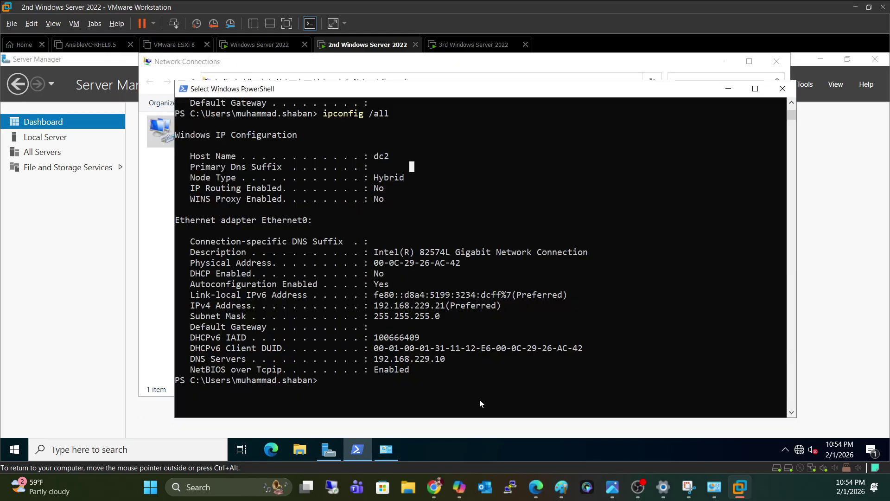
{"action": "key", "text": "Up"}
{"action": "key", "text": "Return"}
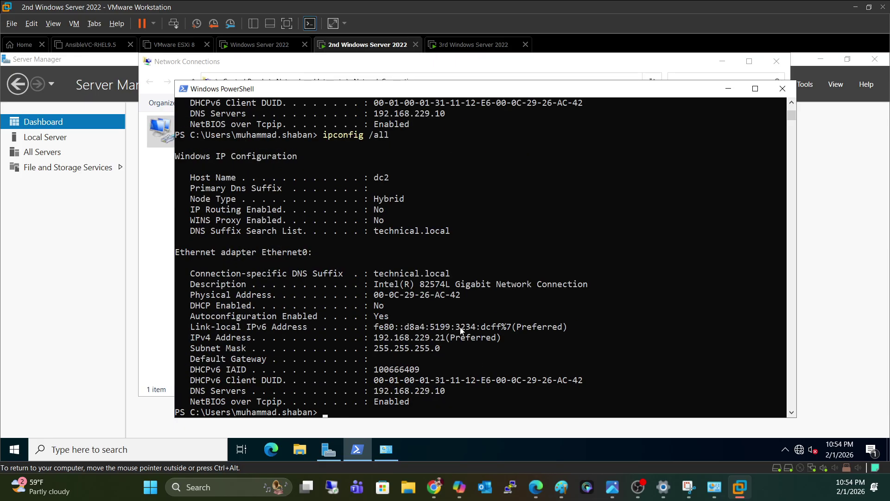
{"action": "left_click_drag", "start_coordinate": [390, 235], "coordinate": [466, 231]}
{"action": "left_click", "coordinate": [473, 241]}
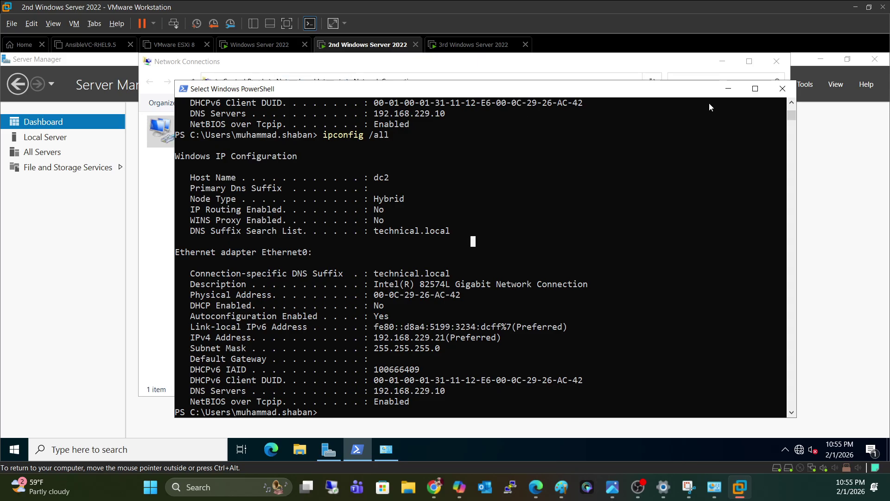
{"action": "left_click", "coordinate": [783, 88]}
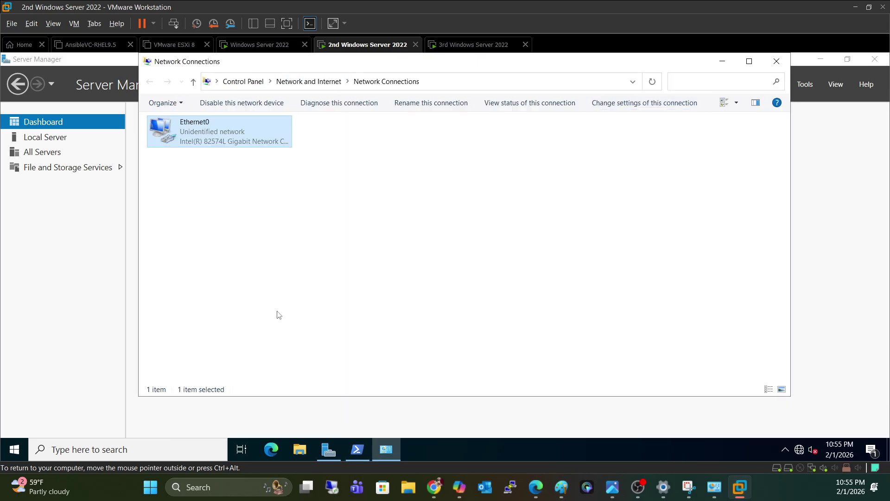
Start the Add Roles and Features Wizard from Server Manager on the second server and advance to server role selection
{"action": "left_click", "coordinate": [335, 446]}
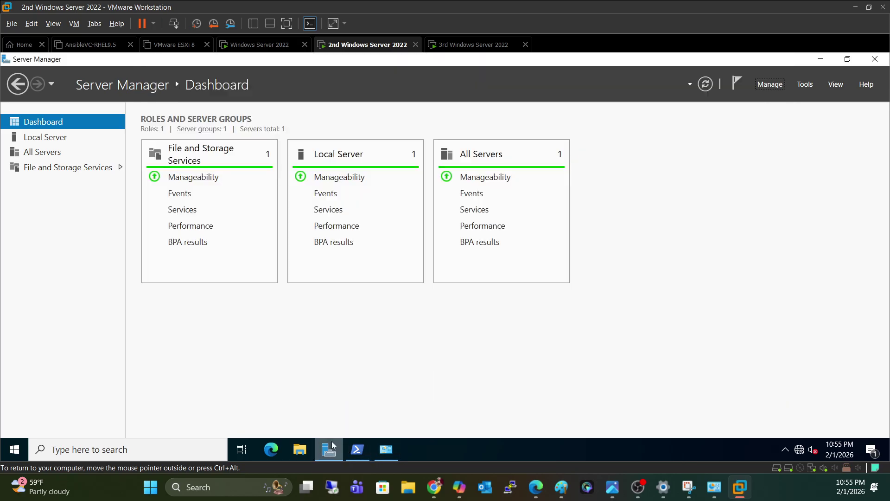
{"action": "left_click", "coordinate": [60, 138]}
{"action": "left_click", "coordinate": [50, 124]}
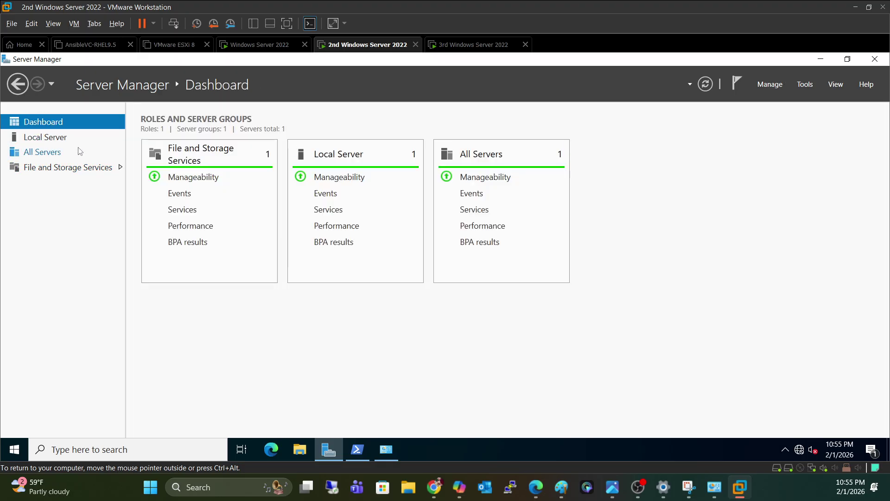
{"action": "left_click", "coordinate": [782, 86]}
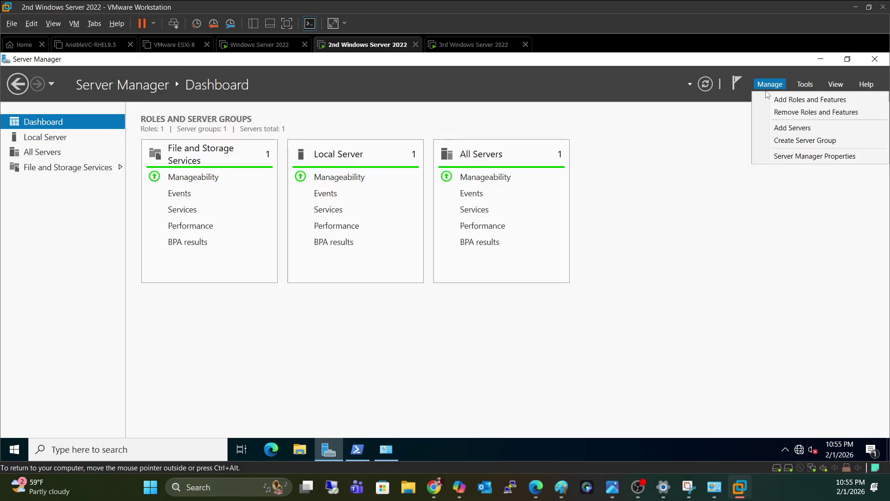
{"action": "left_click", "coordinate": [793, 100]}
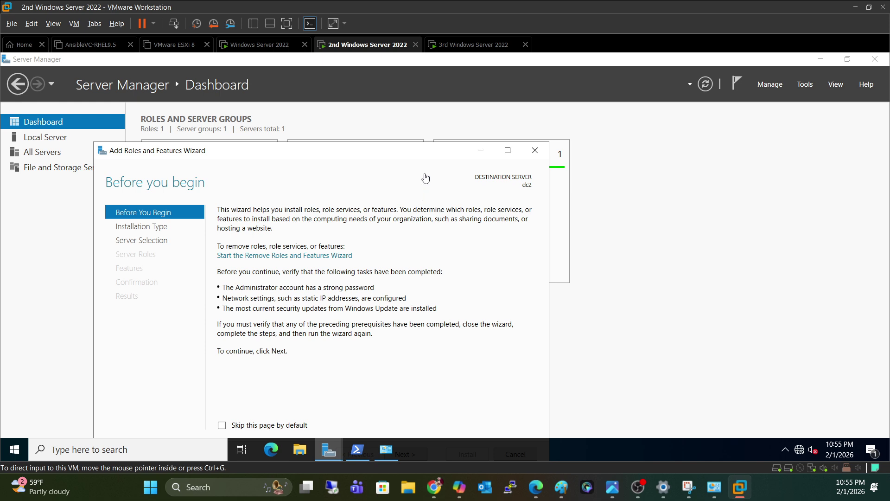
{"action": "left_click_drag", "start_coordinate": [438, 151], "coordinate": [583, 72]}
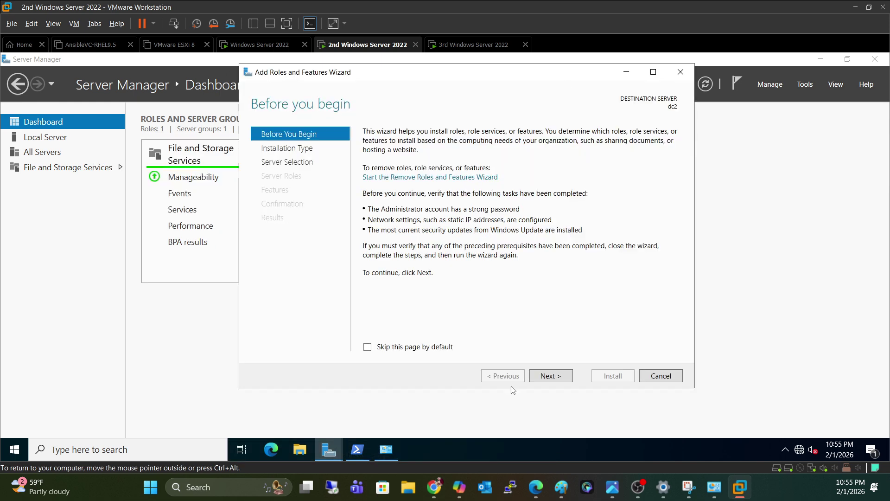
{"action": "left_click", "coordinate": [560, 376]}
{"action": "left_click", "coordinate": [561, 377]}
{"action": "left_click", "coordinate": [561, 377]}
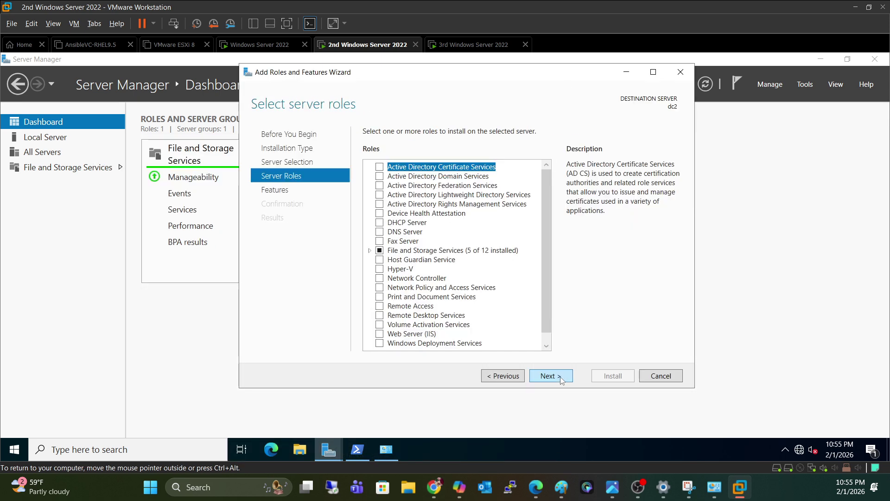
Select the DNS Server role for the second server and add its required features
{"action": "left_click", "coordinate": [407, 232]}
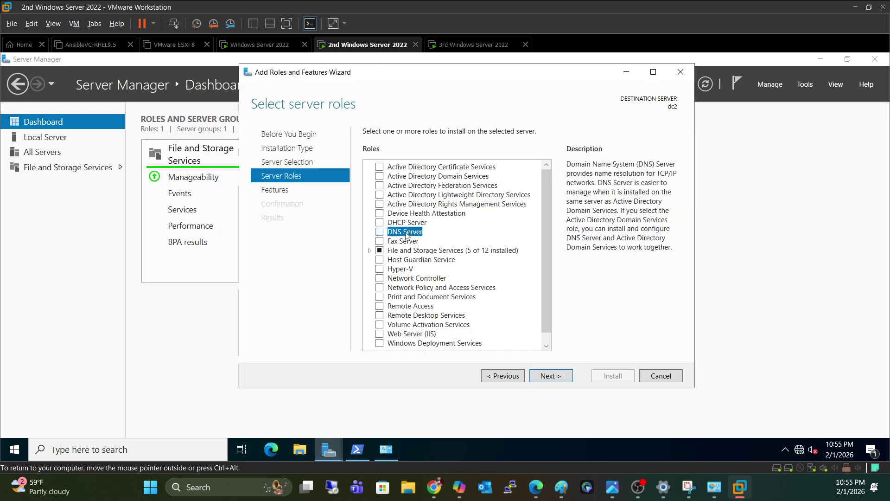
{"action": "left_click", "coordinate": [380, 232]}
{"action": "left_click", "coordinate": [505, 326]}
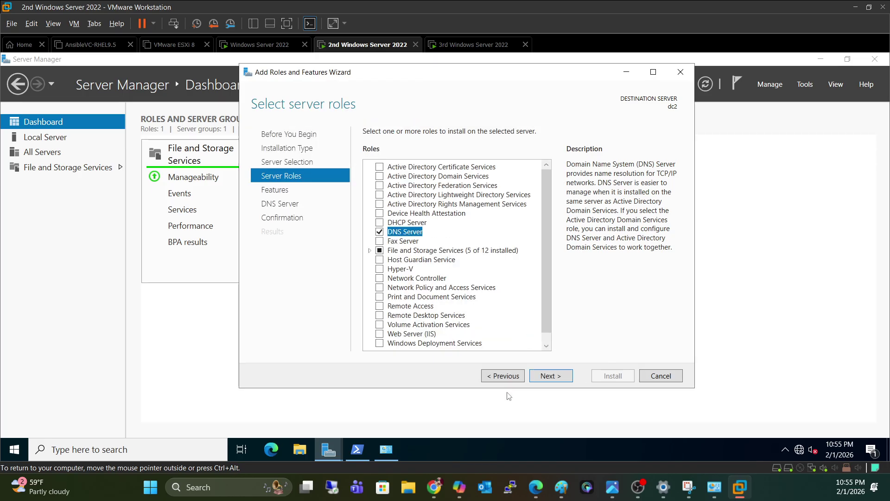
Accept the remaining wizard defaults and install the DNS Server role on the second server
{"action": "left_click", "coordinate": [551, 375]}
{"action": "left_click", "coordinate": [552, 376]}
{"action": "left_click", "coordinate": [553, 376]}
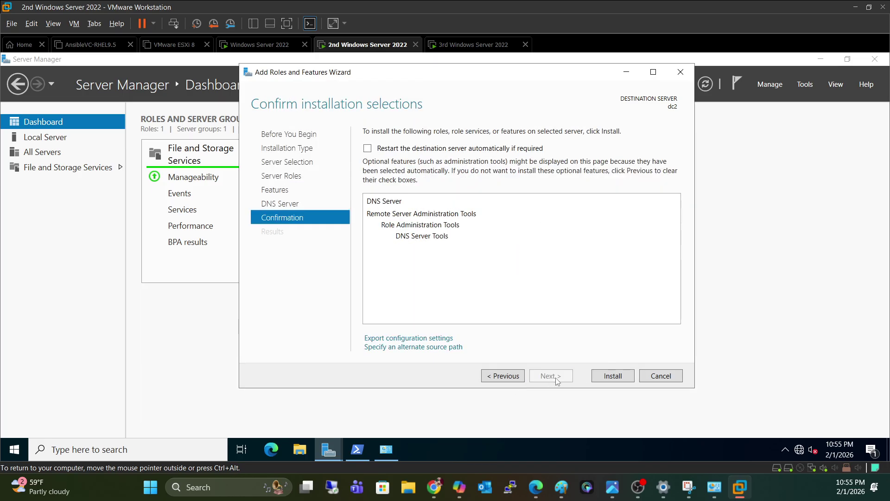
{"action": "left_click", "coordinate": [612, 377]}
Switch to the 3rd Windows Server 2022 virtual machine and bring its Server Manager to the front
{"action": "left_click", "coordinate": [460, 46]}
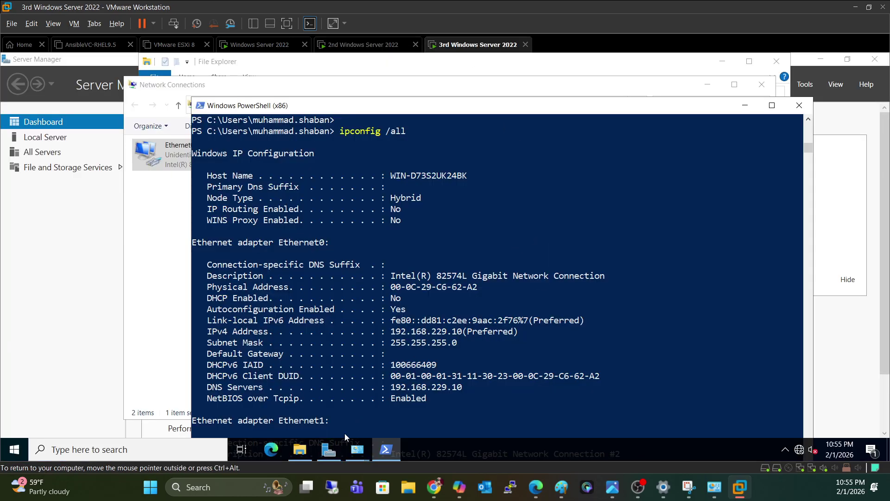
{"action": "left_click", "coordinate": [329, 449]}
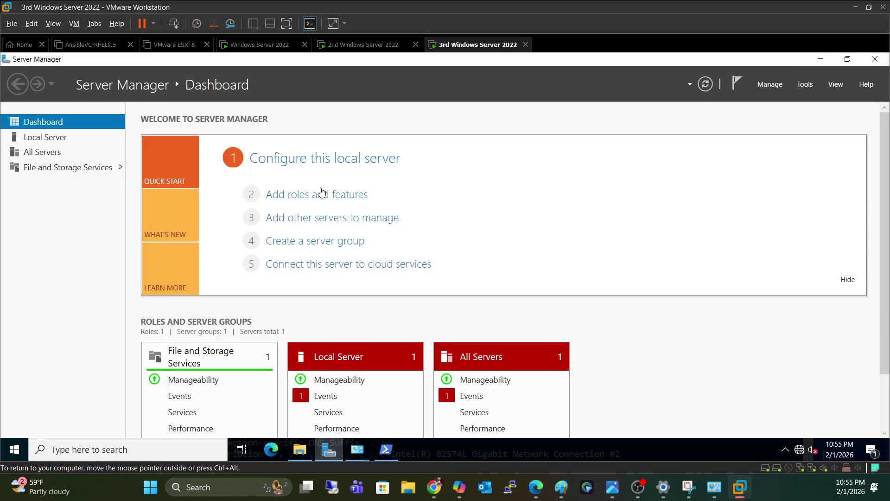
{"action": "left_click", "coordinate": [322, 194]}
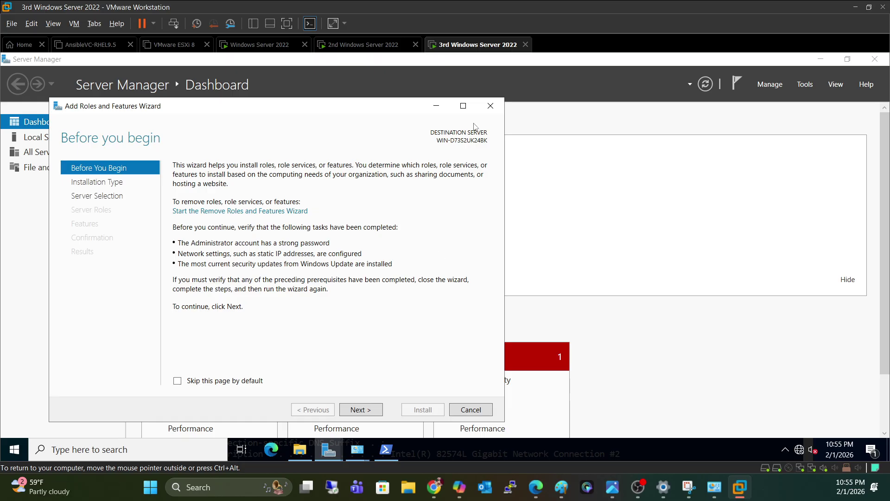
{"action": "left_click", "coordinate": [490, 106]}
{"action": "left_click", "coordinate": [770, 84]}
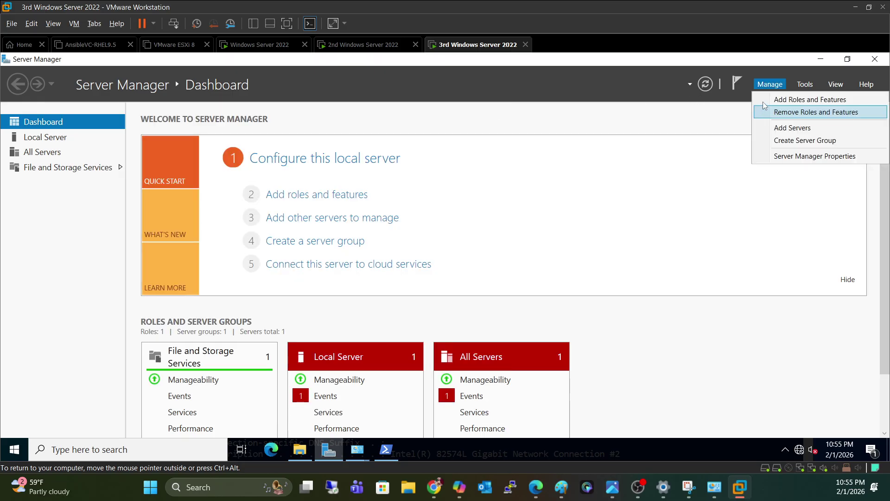
Start the Add Roles and Features Wizard on the third server and advance to server role selection
{"action": "left_click", "coordinate": [327, 201]}
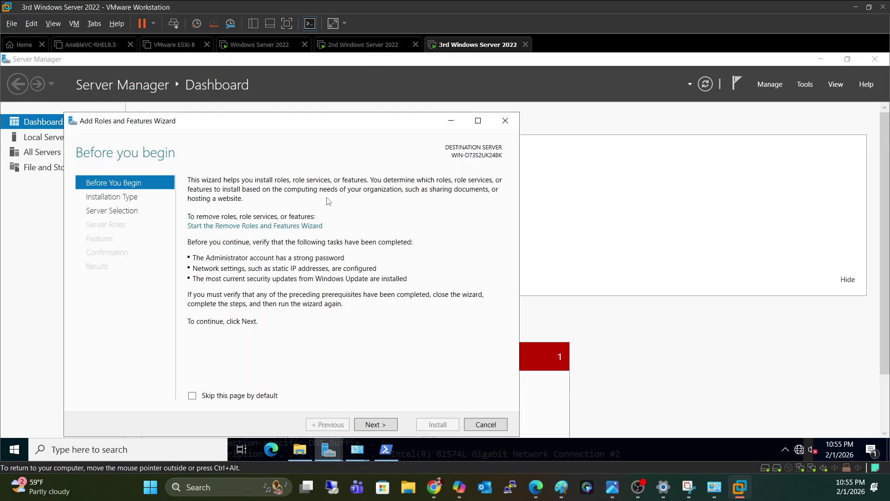
{"action": "left_click", "coordinate": [387, 426]}
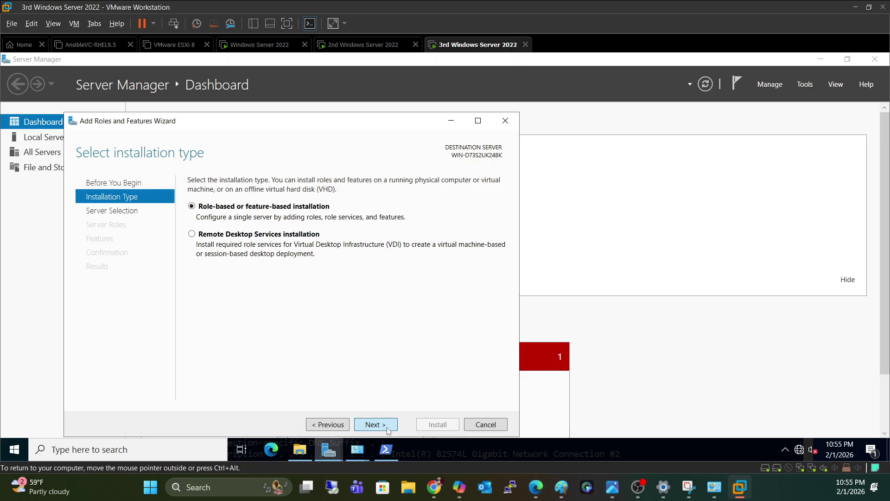
{"action": "left_click", "coordinate": [376, 425]}
{"action": "left_click", "coordinate": [376, 424]}
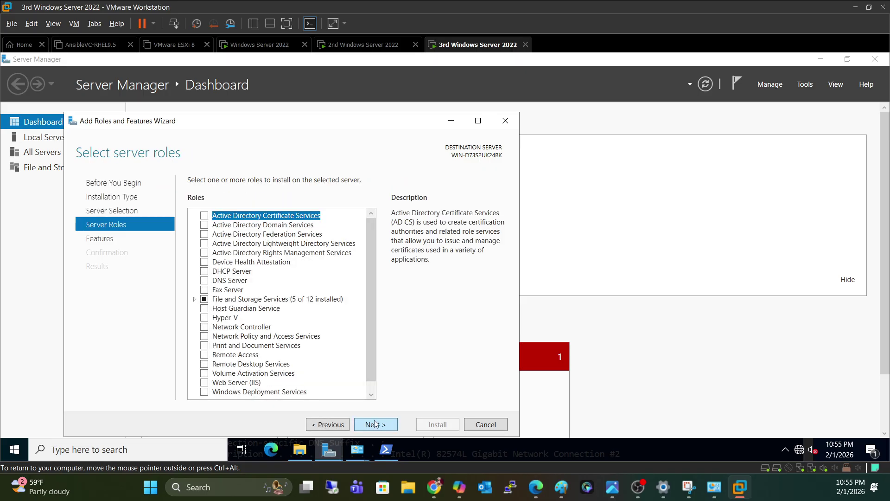
Select the DNS Server role with its required features and install it on the third server
{"action": "left_click", "coordinate": [232, 283]}
{"action": "left_click", "coordinate": [204, 280]}
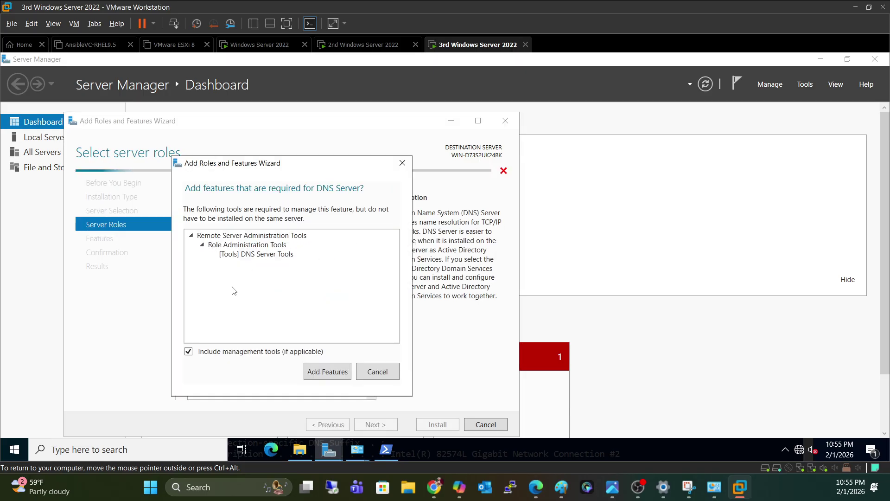
{"action": "left_click", "coordinate": [334, 372]}
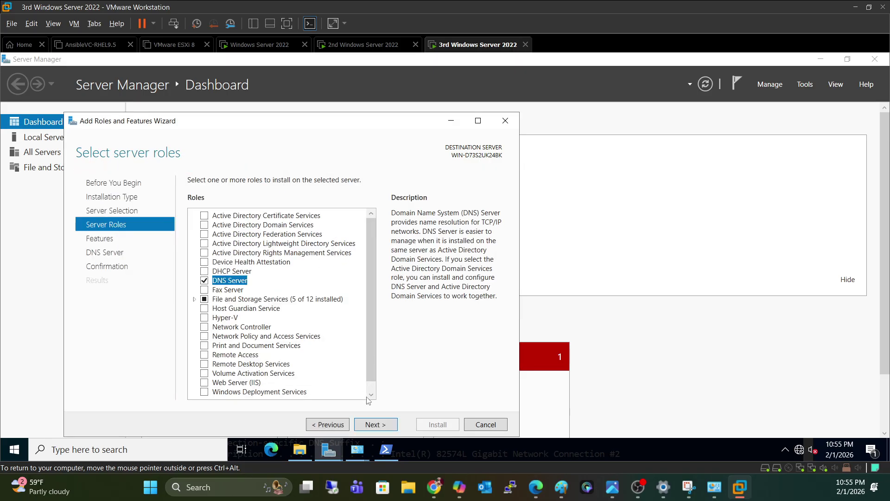
{"action": "left_click", "coordinate": [384, 425]}
{"action": "left_click", "coordinate": [384, 425]}
{"action": "left_click", "coordinate": [384, 425]}
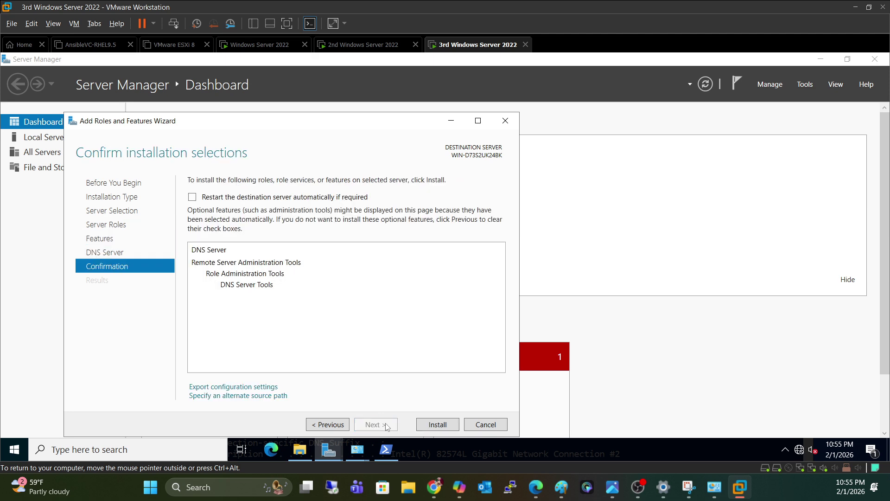
{"action": "left_click", "coordinate": [433, 425]}
Check the second server's installation progress, return to the first Windows Server 2022 virtual machine, and open DNS Manager
{"action": "left_click", "coordinate": [367, 45]}
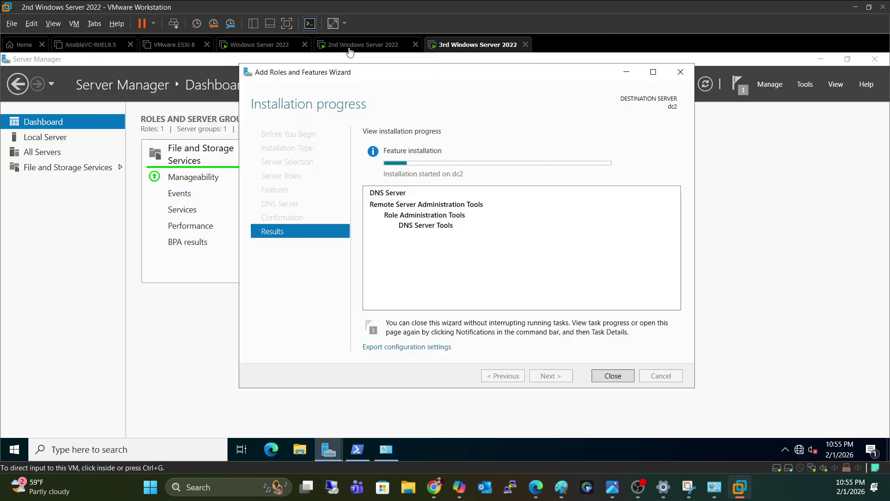
{"action": "left_click", "coordinate": [273, 45]}
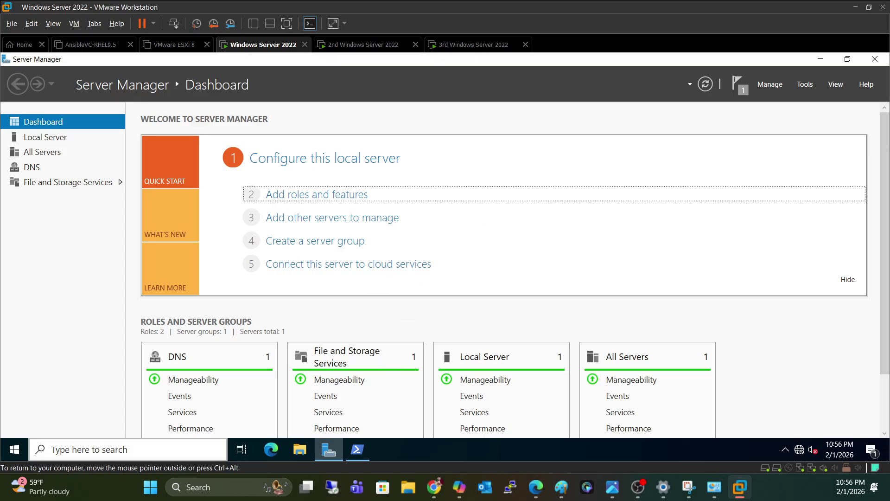
{"action": "left_click", "coordinate": [188, 454]}
{"action": "type", "text": "d"}
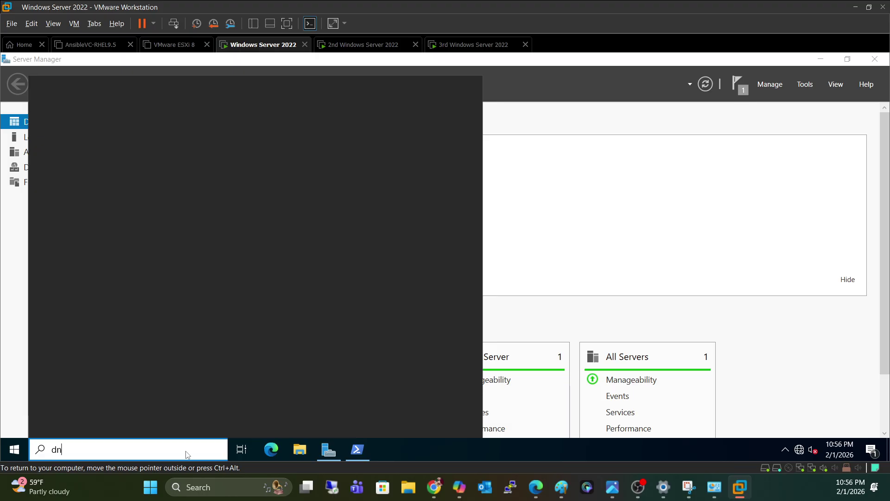
{"action": "type", "text": "n"}
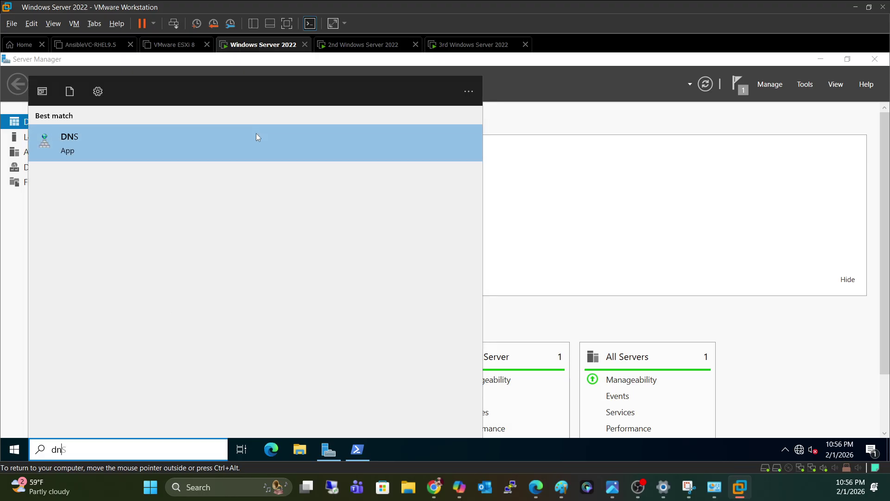
{"action": "left_click", "coordinate": [256, 132]}
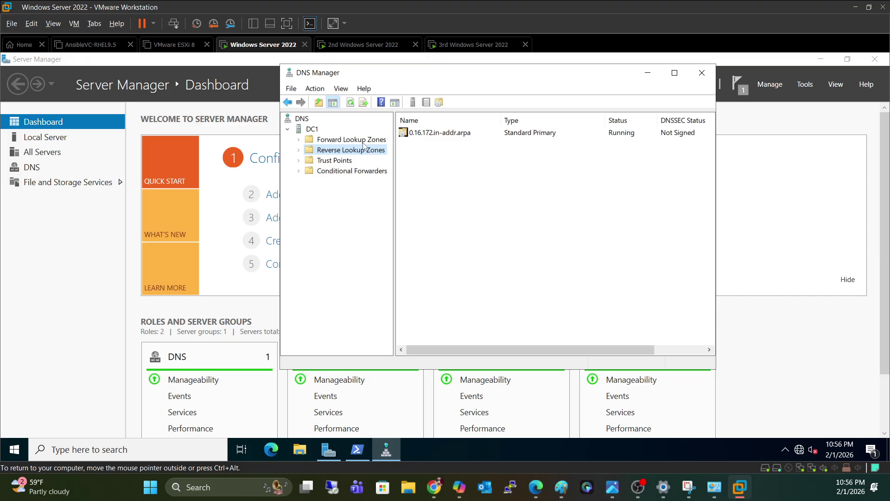
Delete the existing example.local zone from DC1's Forward Lookup Zones and confirm the deletion
{"action": "left_click", "coordinate": [363, 141]}
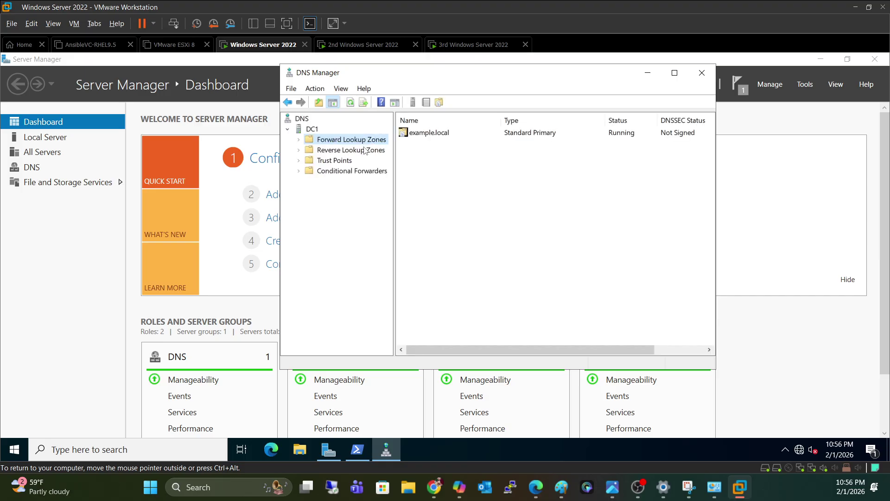
{"action": "left_click", "coordinate": [416, 135]}
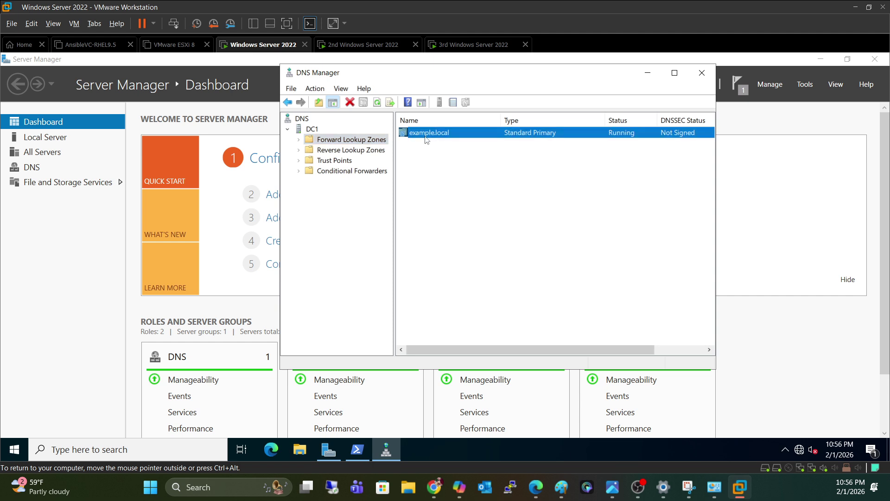
{"action": "double_click", "coordinate": [361, 139]}
{"action": "left_click", "coordinate": [359, 159]}
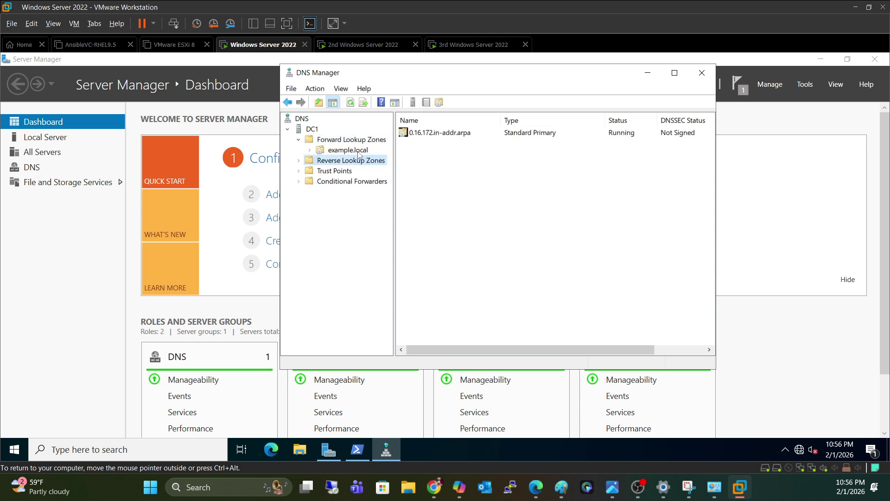
{"action": "left_click", "coordinate": [348, 150]}
{"action": "right_click", "coordinate": [358, 150]}
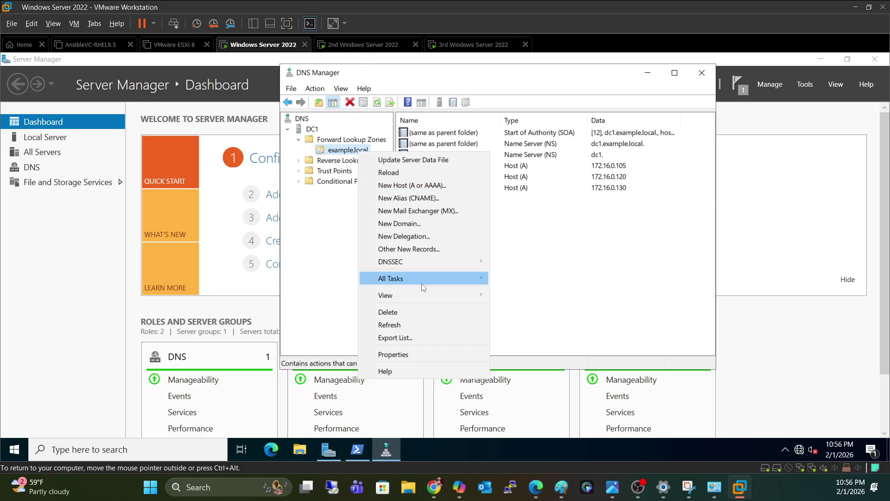
{"action": "left_click", "coordinate": [408, 312]}
{"action": "left_click", "coordinate": [478, 325]}
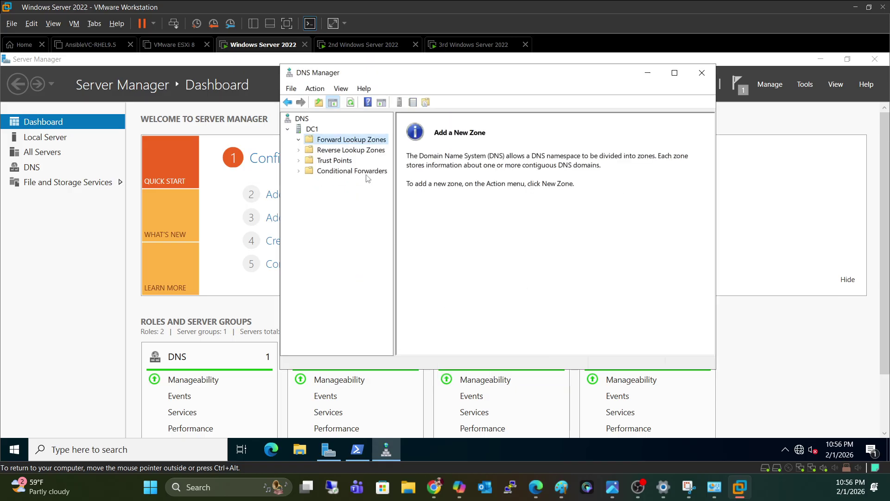
Delete the 0.16.172.in-addr.arpa zone from DC1's Reverse Lookup Zones and confirm the deletion
{"action": "left_click", "coordinate": [349, 150]}
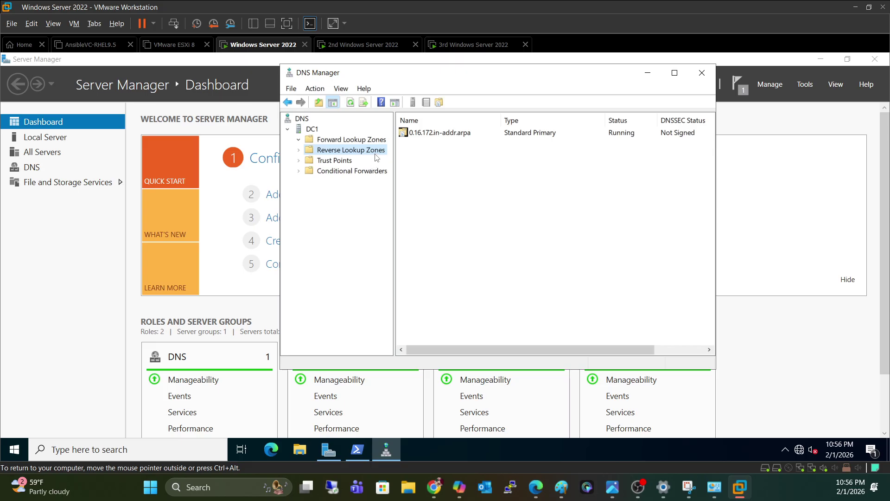
{"action": "double_click", "coordinate": [374, 151]}
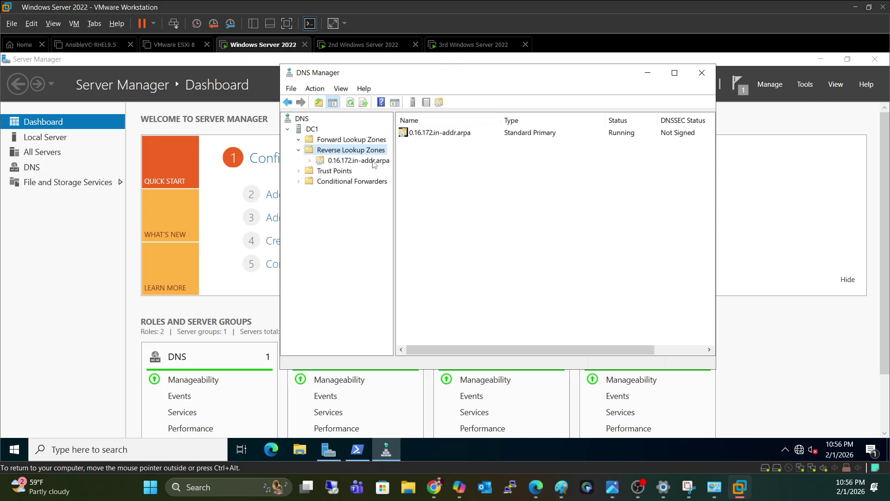
{"action": "left_click", "coordinate": [375, 161]}
{"action": "right_click", "coordinate": [375, 163]}
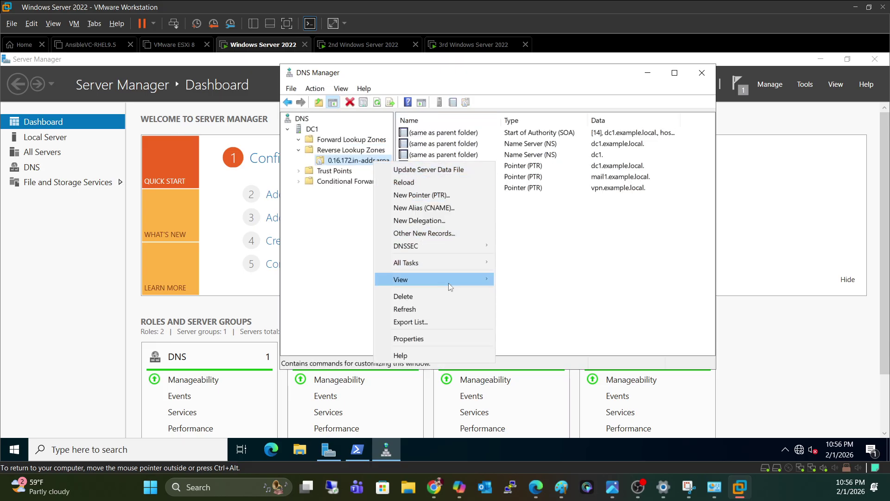
{"action": "left_click", "coordinate": [425, 296]}
{"action": "left_click", "coordinate": [483, 327]}
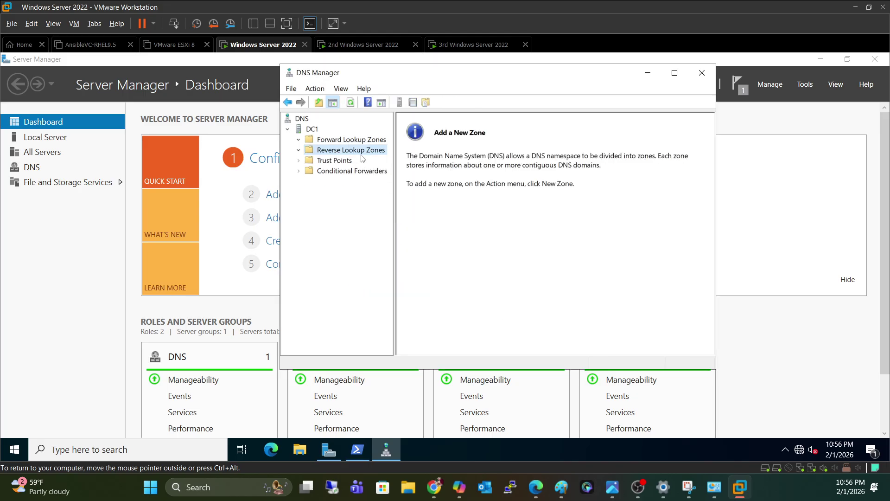
Create a primary forward lookup zone named example.local on DC1, allowing both nonsecure and secure dynamic updates
{"action": "left_click", "coordinate": [360, 140]}
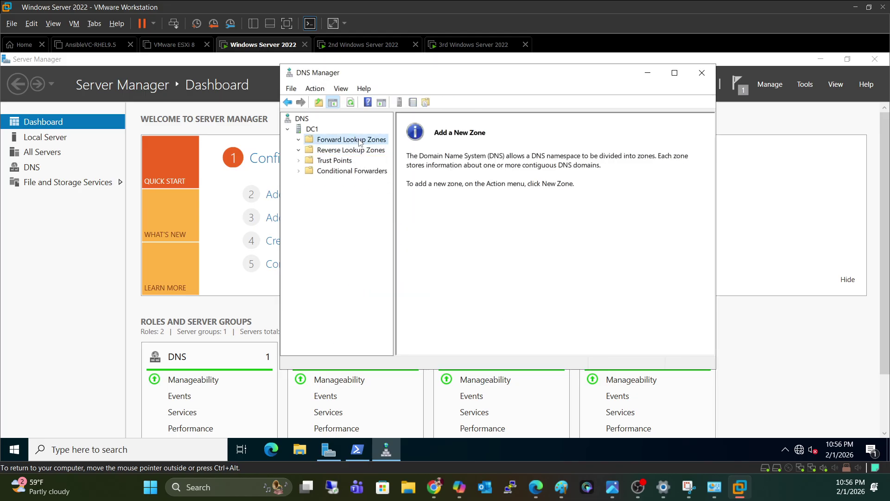
{"action": "right_click", "coordinate": [359, 141]}
{"action": "left_click", "coordinate": [376, 148]}
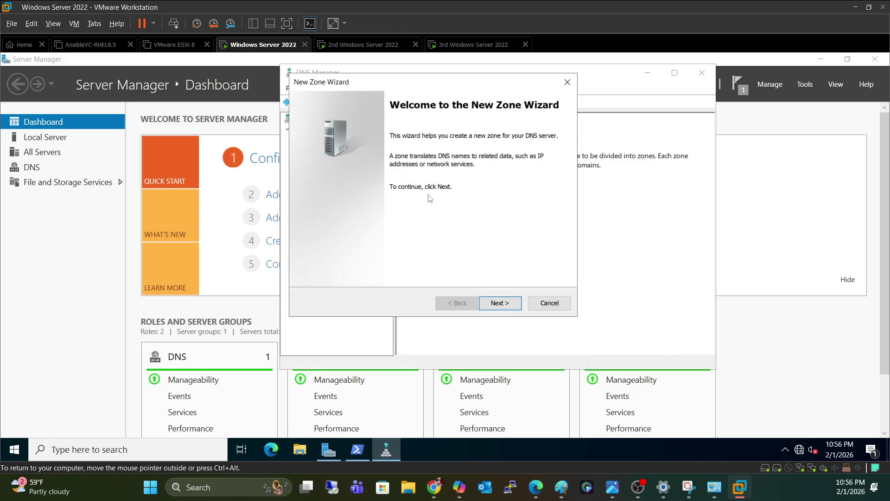
{"action": "left_click", "coordinate": [500, 299]}
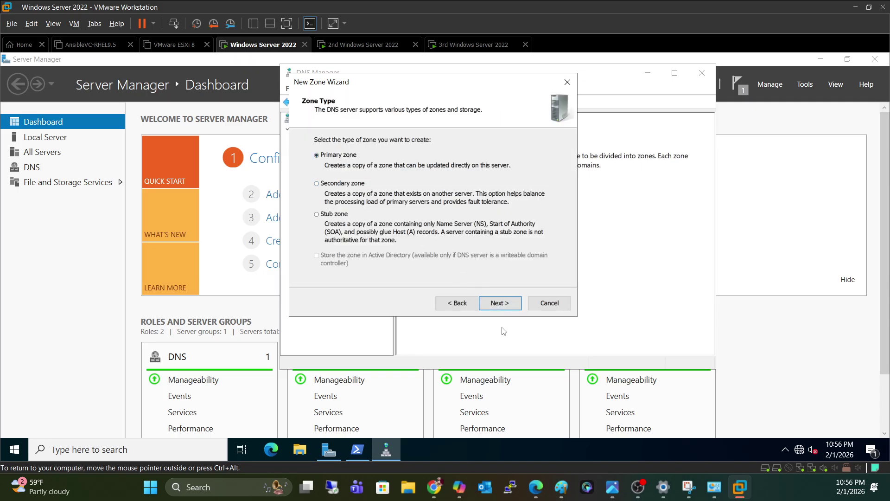
{"action": "left_click", "coordinate": [506, 303]}
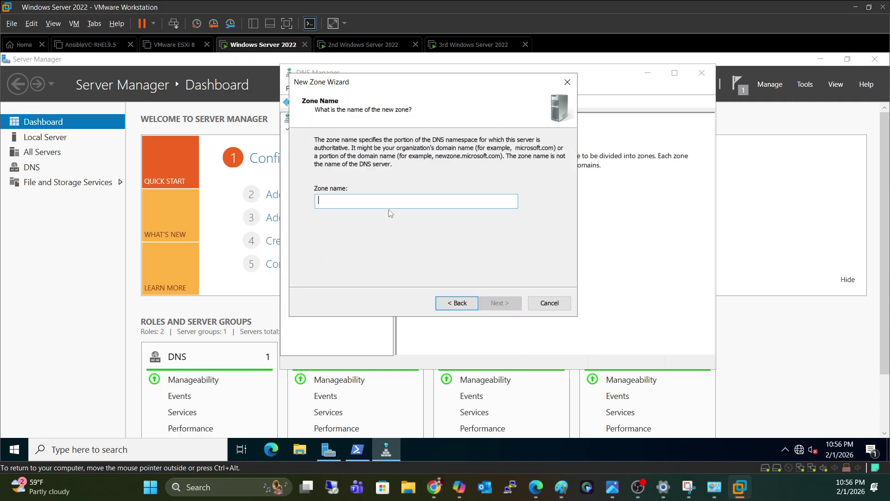
{"action": "type", "text": "example.local"}
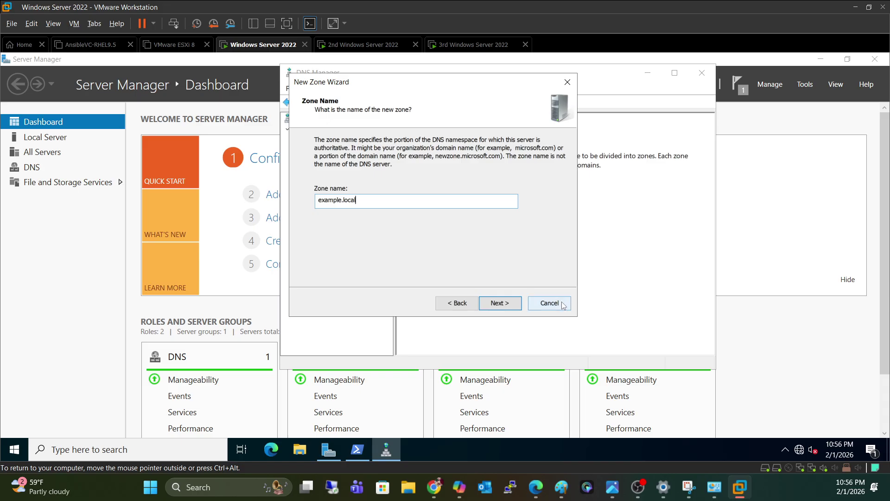
{"action": "left_click", "coordinate": [502, 308]}
{"action": "left_click", "coordinate": [502, 307]}
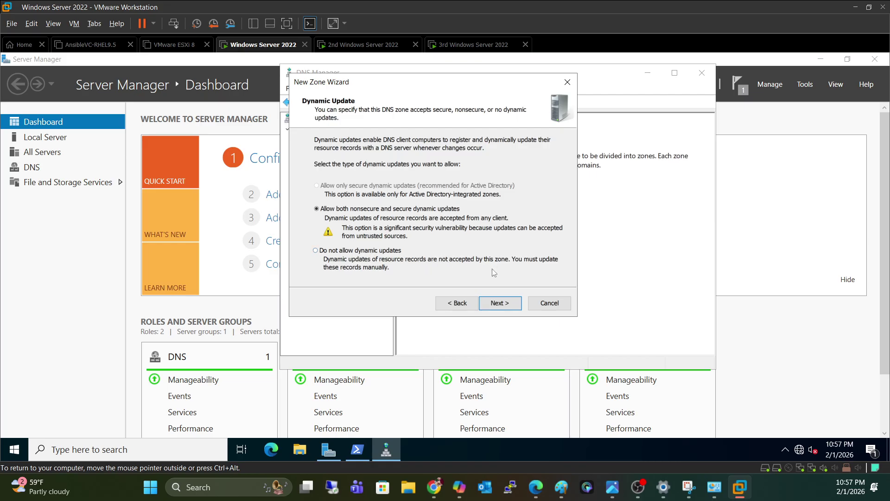
{"action": "left_click", "coordinate": [496, 297]}
{"action": "left_click", "coordinate": [500, 303]}
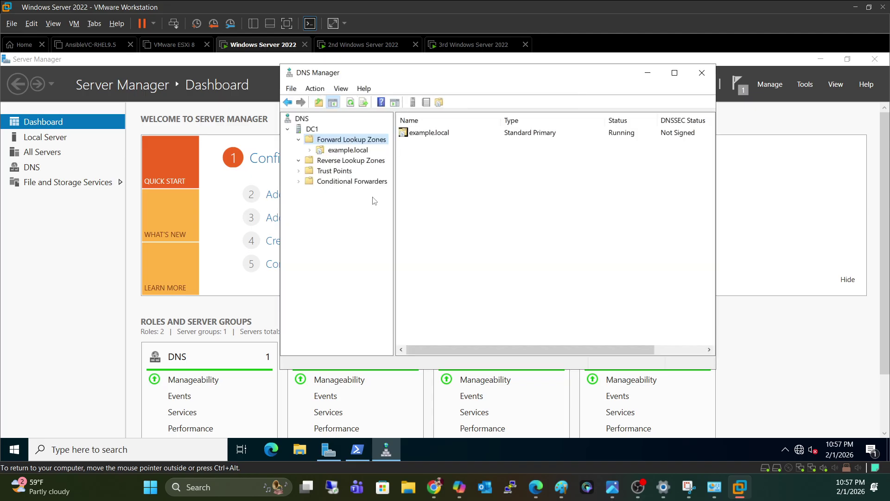
Create a primary reverse lookup zone on DC1 with the network ID 172.16.0
{"action": "left_click", "coordinate": [344, 162]}
{"action": "right_click", "coordinate": [344, 170]}
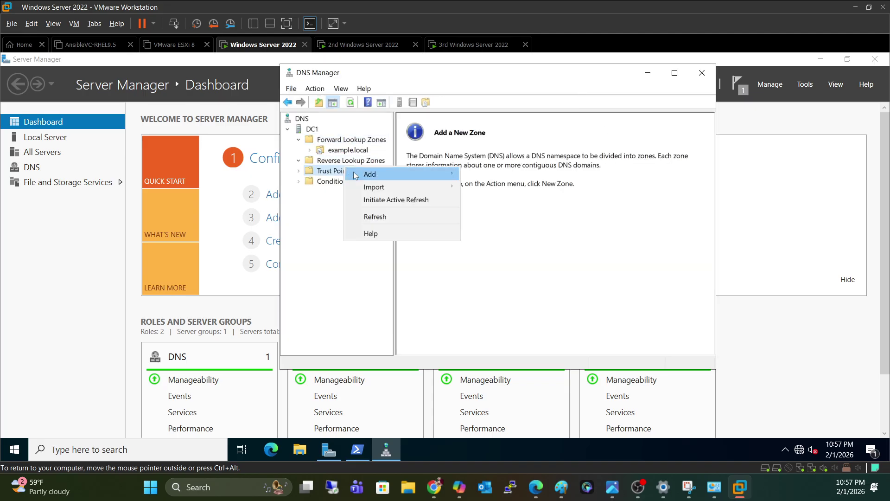
{"action": "mouse_move", "coordinate": [382, 186]}
{"action": "left_click", "coordinate": [345, 161]}
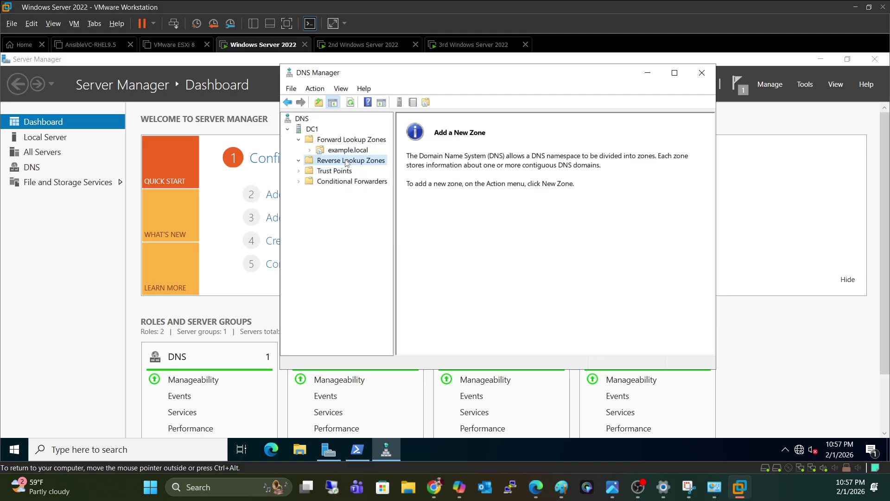
{"action": "right_click", "coordinate": [345, 160]}
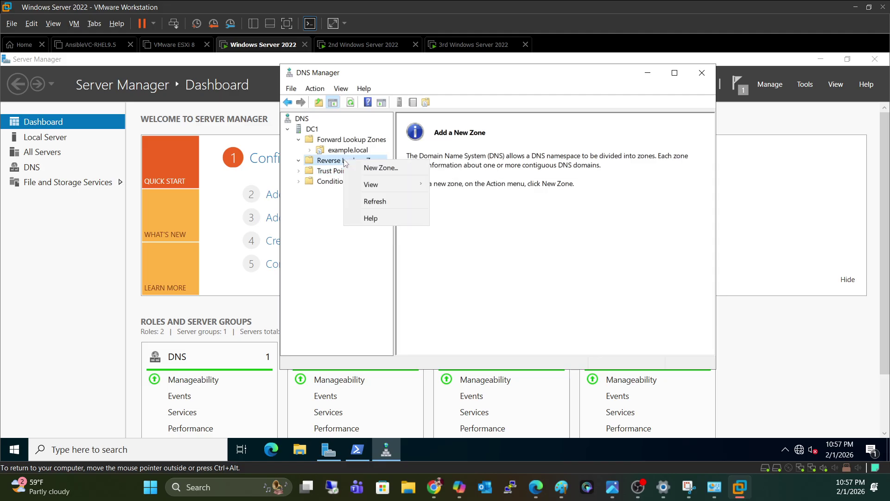
{"action": "left_click", "coordinate": [380, 169]}
{"action": "left_click", "coordinate": [492, 304]}
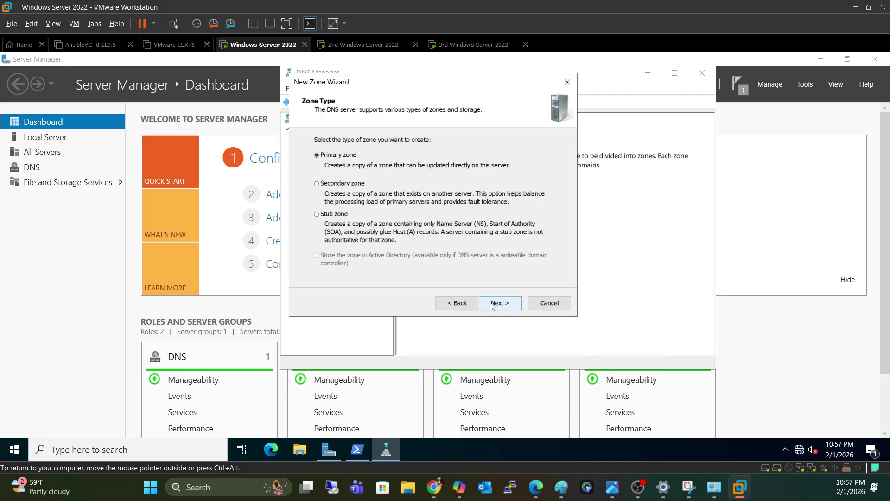
{"action": "left_click", "coordinate": [494, 304]}
{"action": "left_click", "coordinate": [493, 306]}
{"action": "key", "text": "alt+r"}
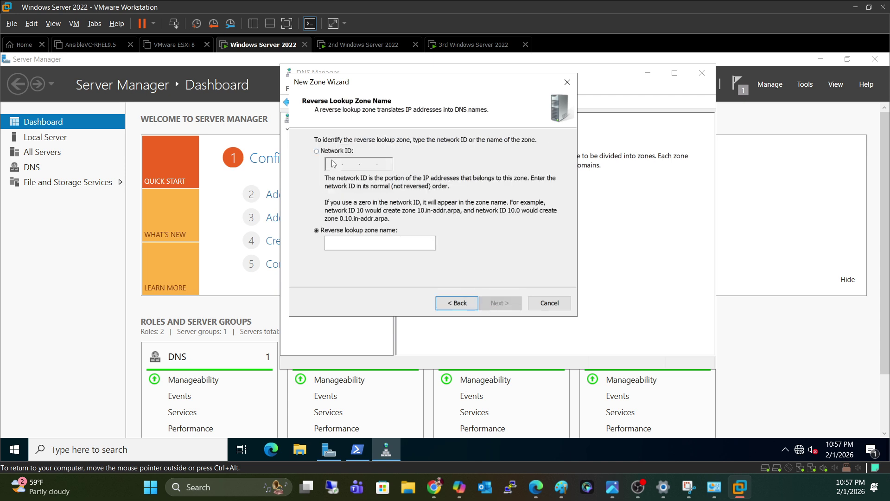
{"action": "key", "text": "alt+n"}
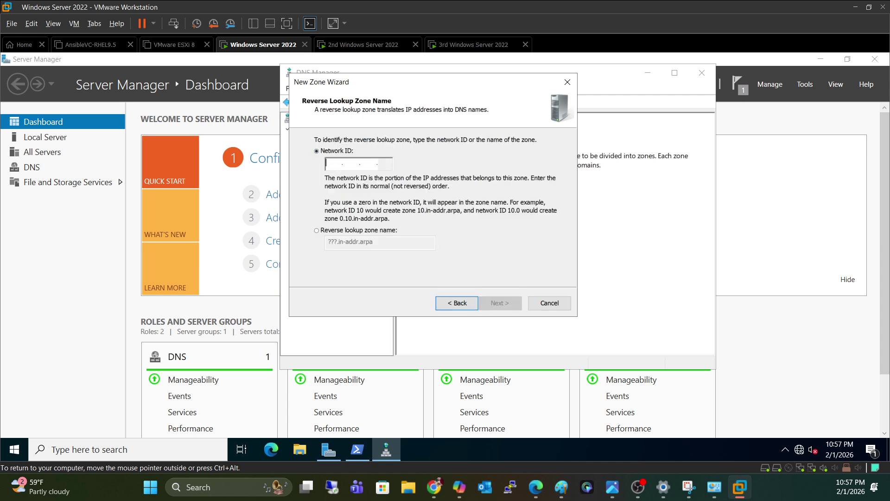
{"action": "type", "text": "172 ."}
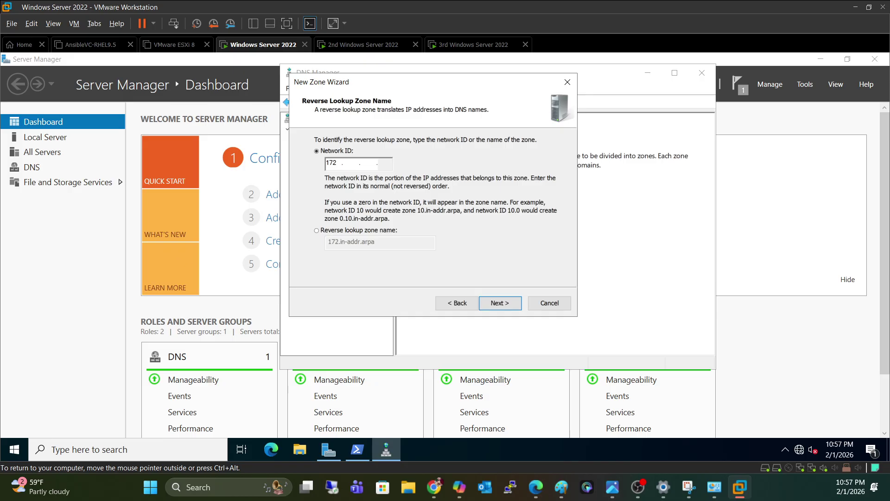
{"action": "type", "text": "16 .0"}
{"action": "left_click", "coordinate": [487, 306]}
{"action": "left_click", "coordinate": [511, 305]}
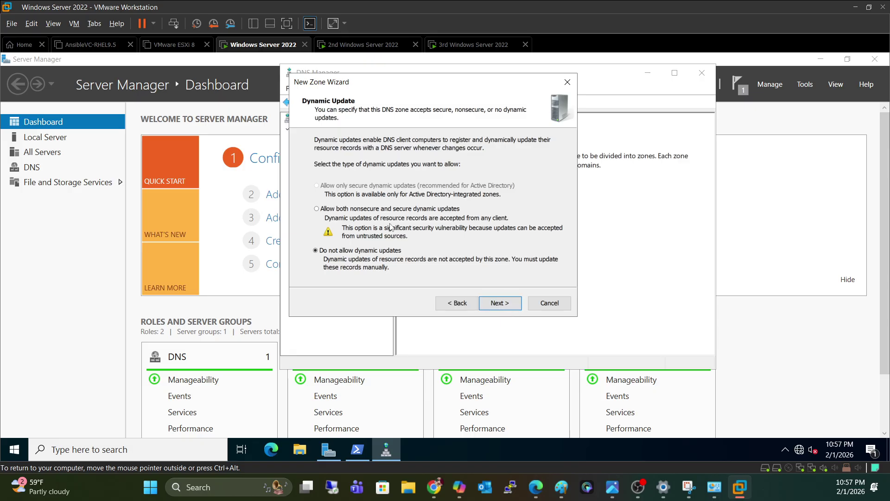
{"action": "left_click", "coordinate": [508, 309]}
{"action": "left_click", "coordinate": [509, 310]}
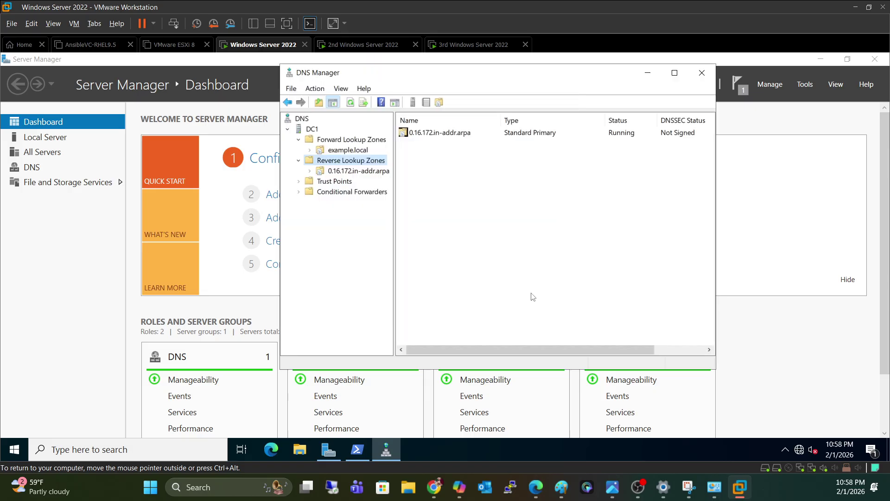
Edit the name server record of the example.local zone to use the FQDN dc1.example.local and IP address 172.16.0.105
{"action": "left_click", "coordinate": [357, 150]}
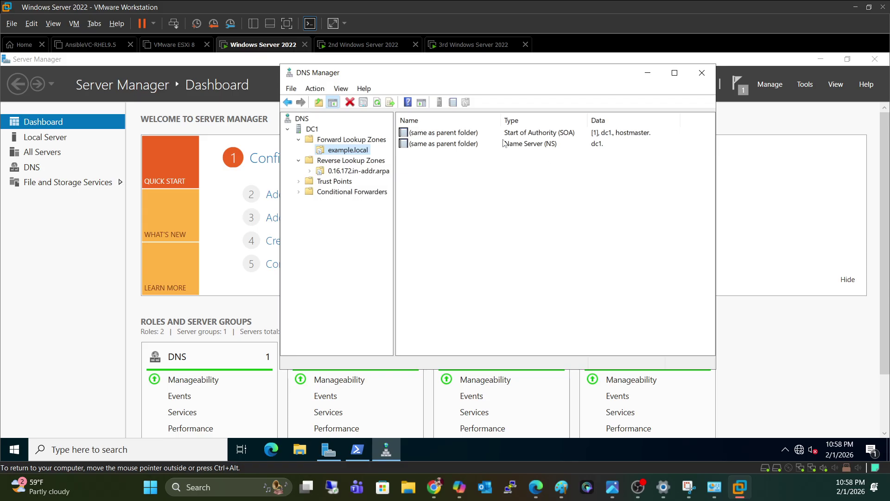
{"action": "left_click", "coordinate": [572, 134]}
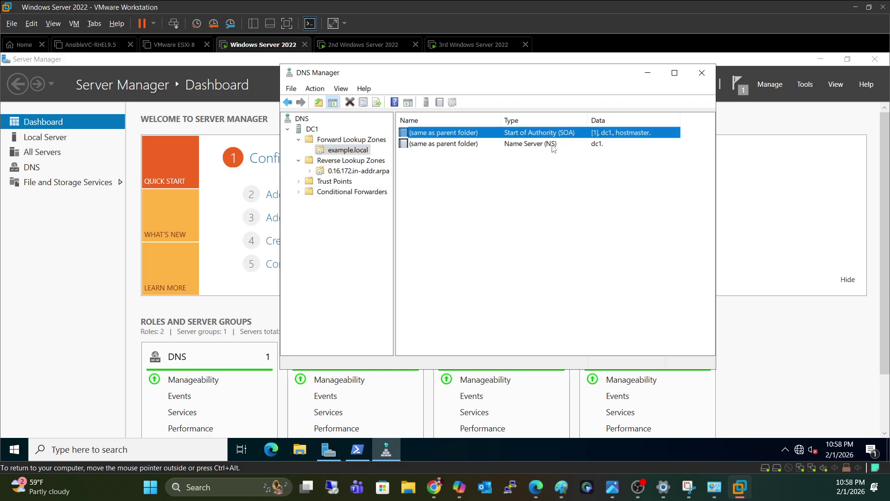
{"action": "left_click", "coordinate": [552, 145]}
{"action": "double_click", "coordinate": [554, 148]}
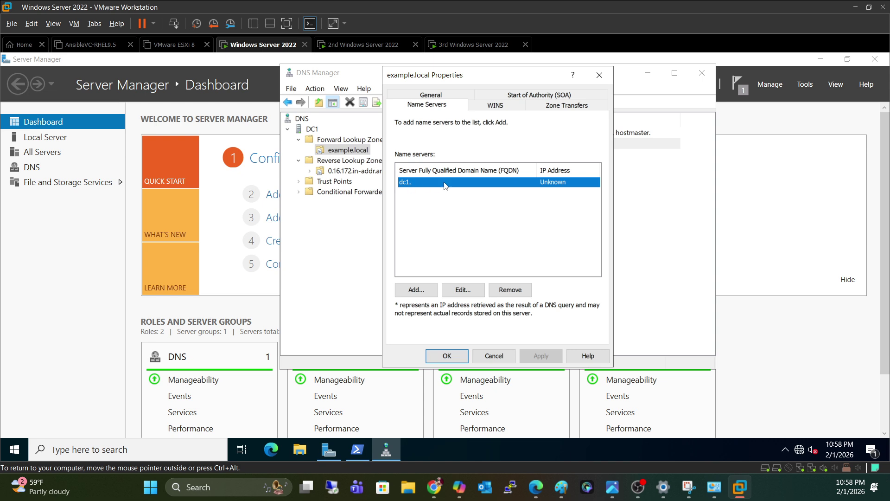
{"action": "left_click", "coordinate": [463, 289]}
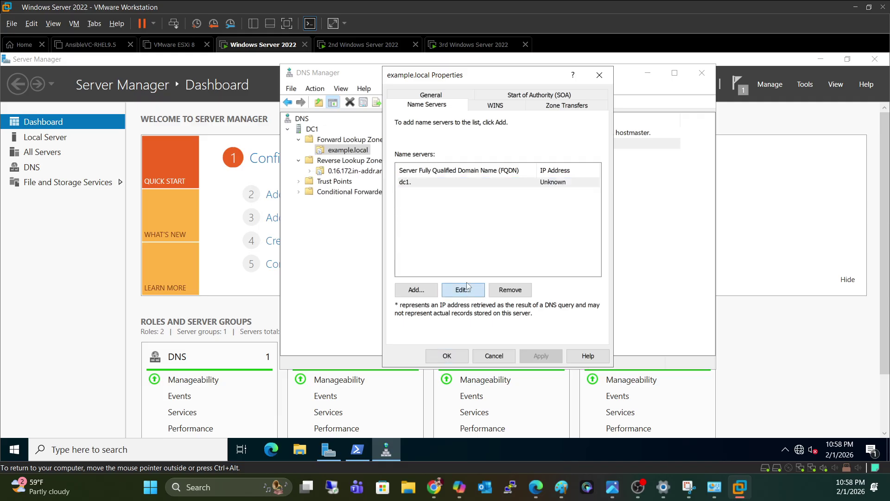
{"action": "left_click", "coordinate": [367, 148]}
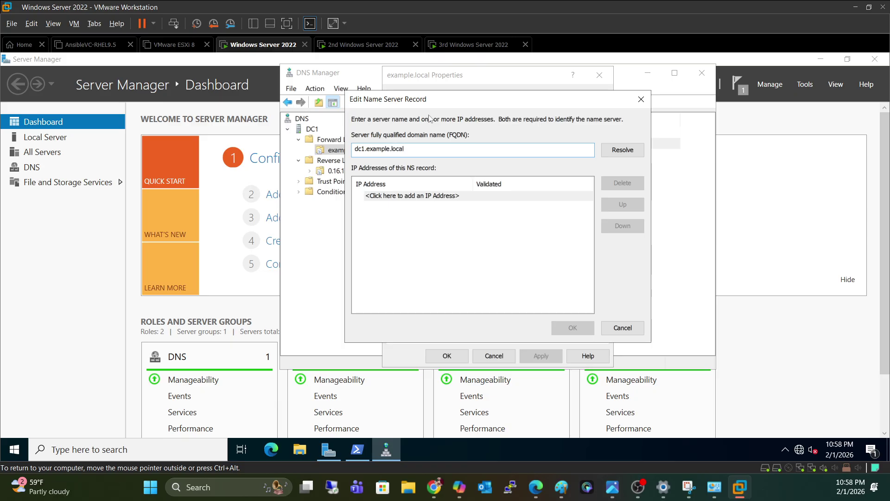
{"action": "left_click", "coordinate": [438, 197]}
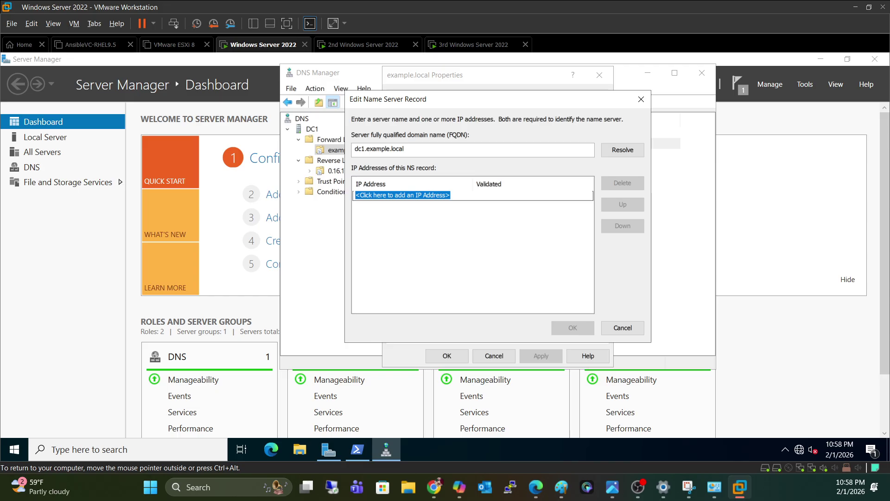
{"action": "type", "text": "1"}
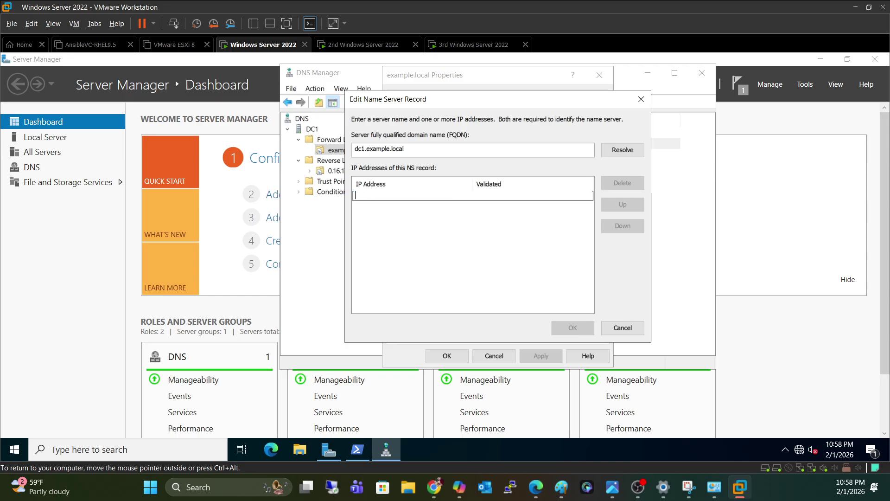
{"action": "type", "text": "72.16.0.105"}
{"action": "left_click", "coordinate": [412, 226]}
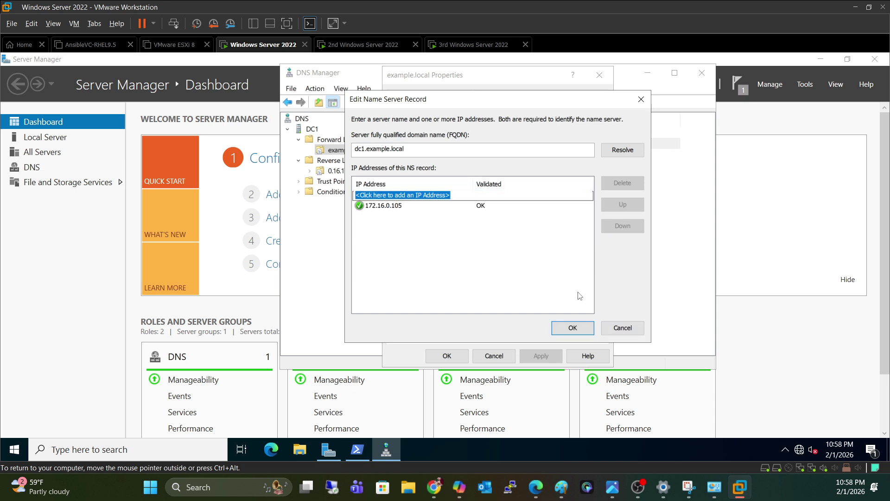
{"action": "left_click", "coordinate": [572, 328]}
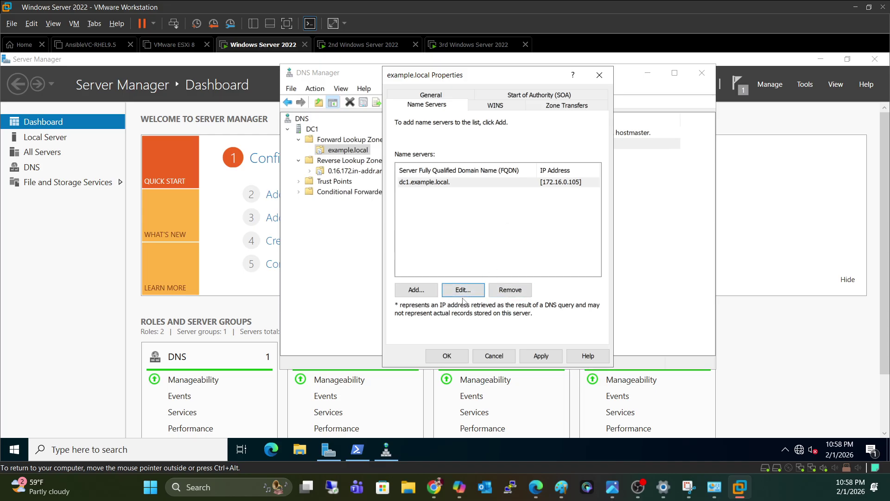
{"action": "left_click", "coordinate": [457, 361]}
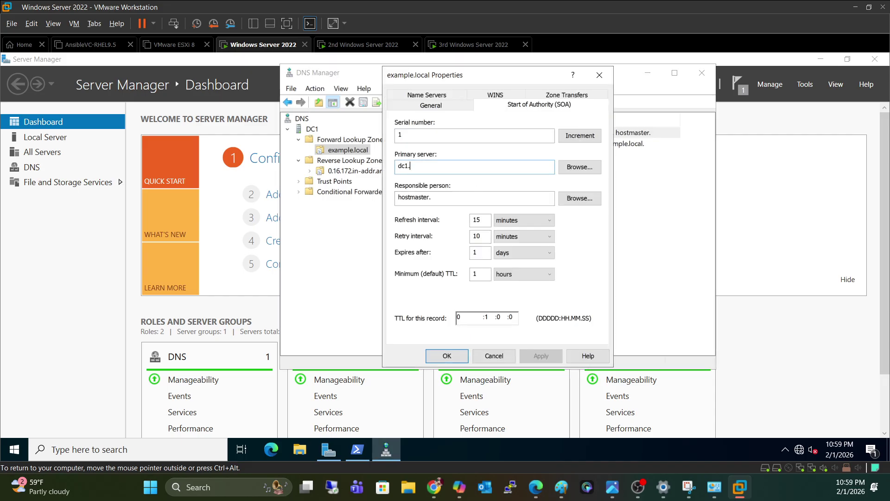
Set the example.local SOA record's primary server to dc1.example.local and its responsible person to hostmaster.example.local, and apply the changes
{"action": "type", "text": "exampl"}
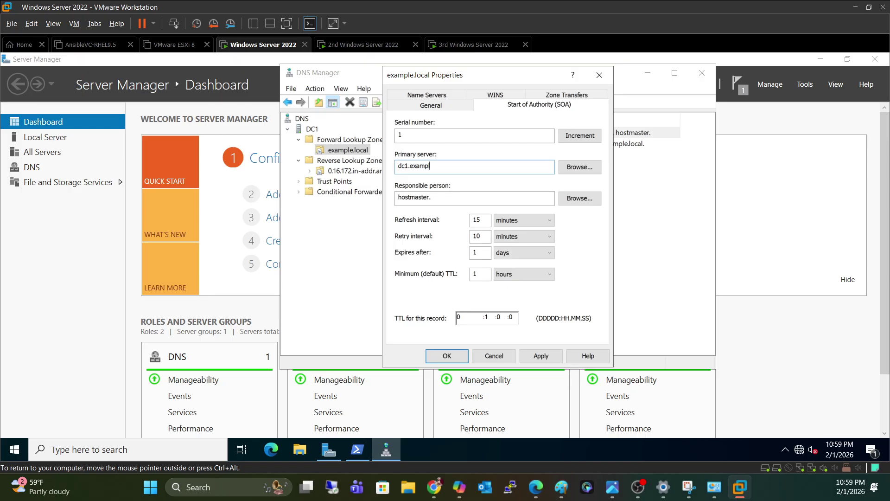
{"action": "type", "text": "e.local"}
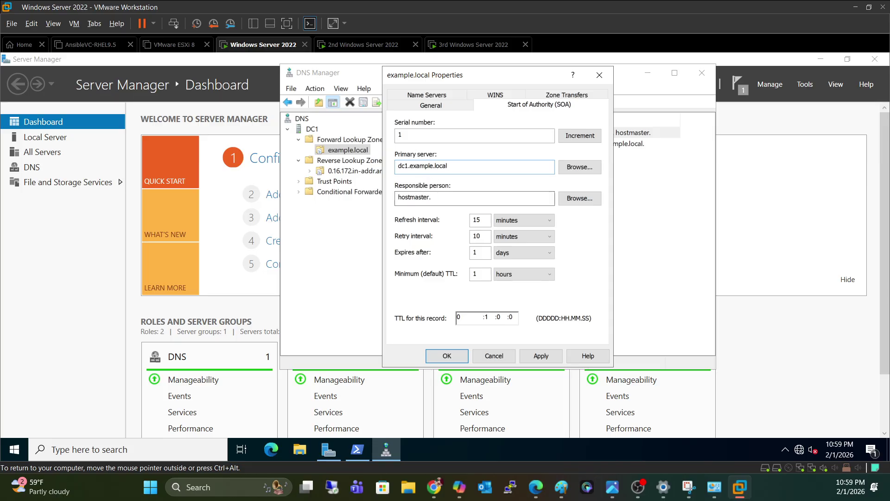
{"action": "left_click", "coordinate": [430, 197]}
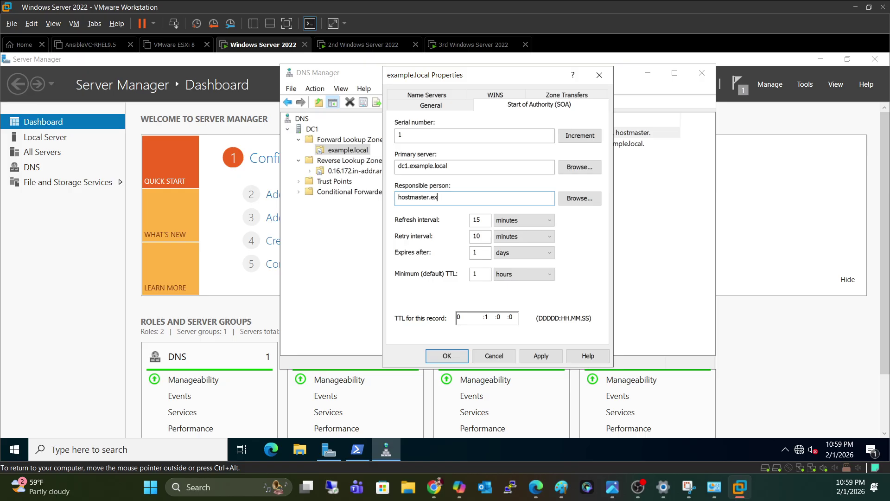
{"action": "type", "text": "ample.local"}
{"action": "left_click", "coordinate": [480, 236]}
{"action": "left_click", "coordinate": [541, 356]}
{"action": "left_click", "coordinate": [494, 355]}
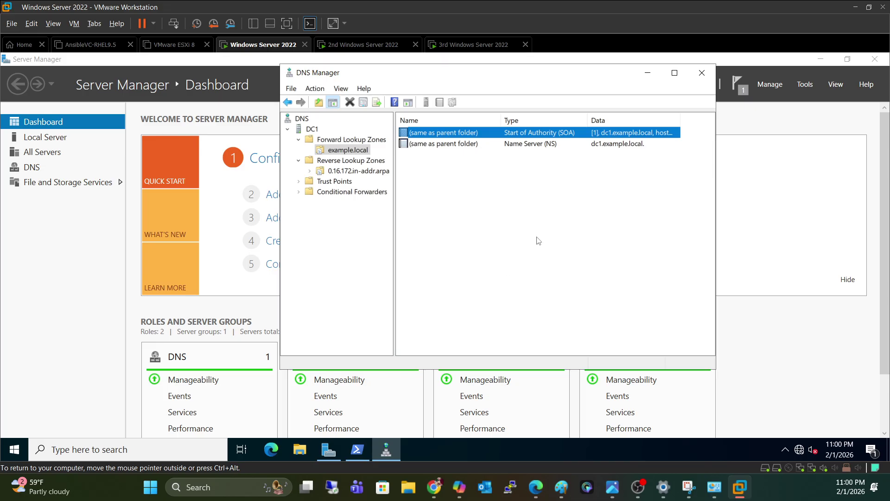
Edit the name server record of the 0.16.172.in-addr.arpa zone to use the FQDN dc1.example.local and IP address 172.16.0.105
{"action": "left_click", "coordinate": [541, 146]}
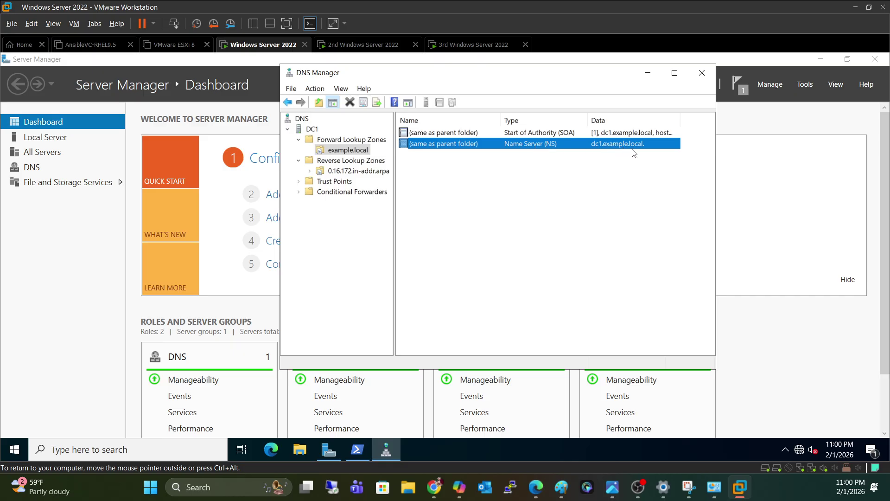
{"action": "left_click", "coordinate": [380, 171]}
{"action": "double_click", "coordinate": [484, 147]}
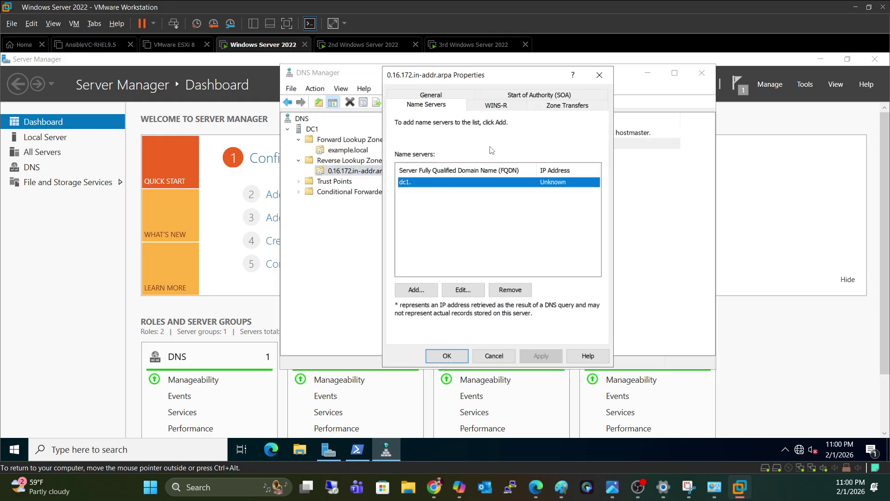
{"action": "left_click", "coordinate": [463, 289]}
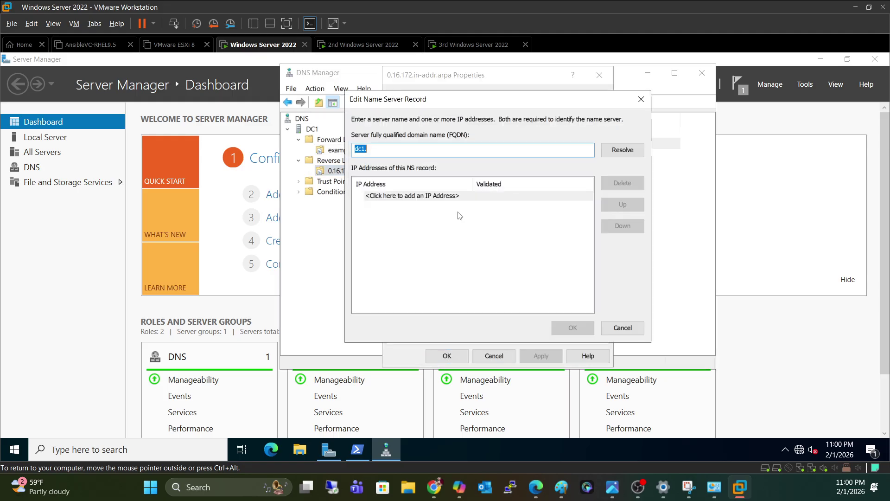
{"action": "left_click", "coordinate": [362, 149]}
{"action": "type", "text": "example.local"}
{"action": "left_click", "coordinate": [465, 195]}
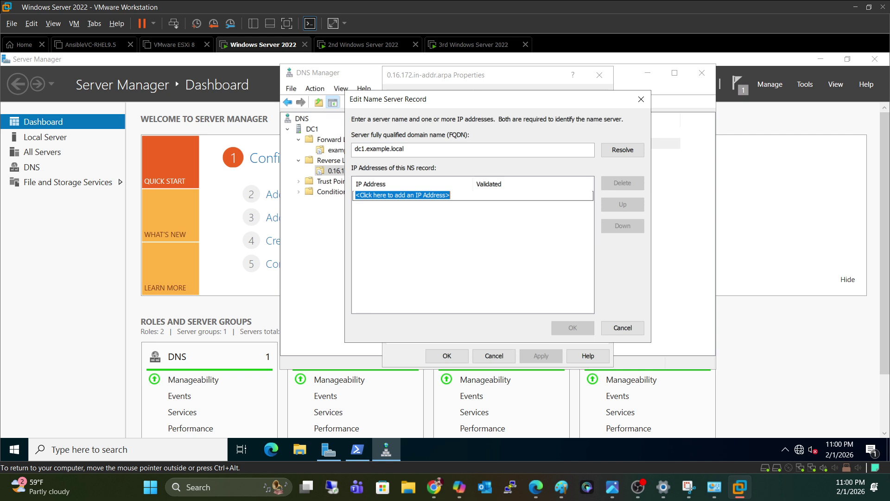
{"action": "type", "text": "172.16.0.1"}
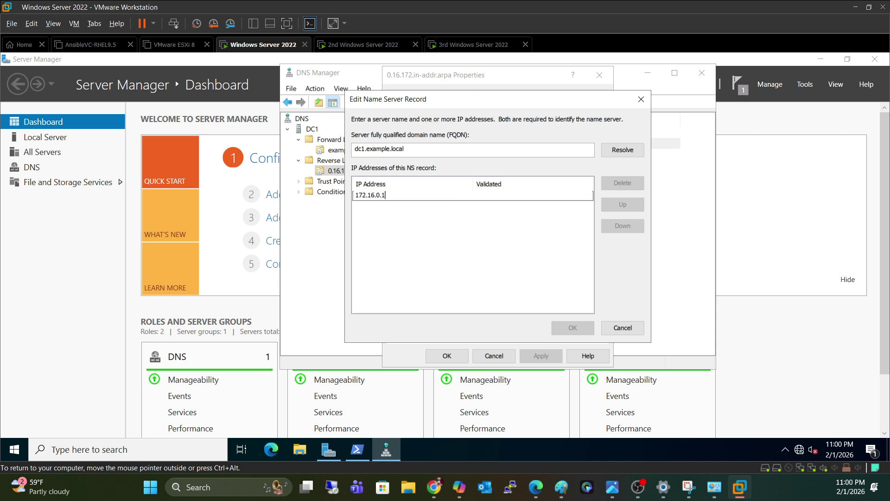
{"action": "type", "text": "05"}
{"action": "key", "text": "Return"}
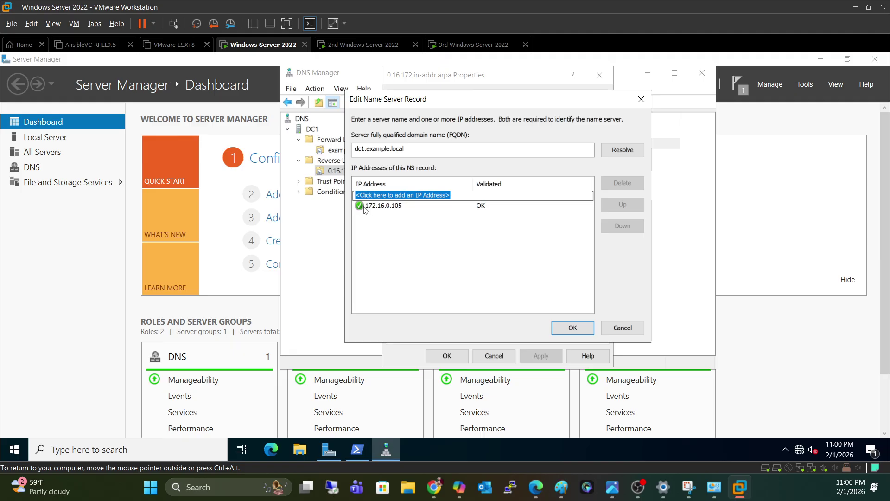
{"action": "left_click", "coordinate": [574, 328]}
{"action": "left_click", "coordinate": [556, 357]}
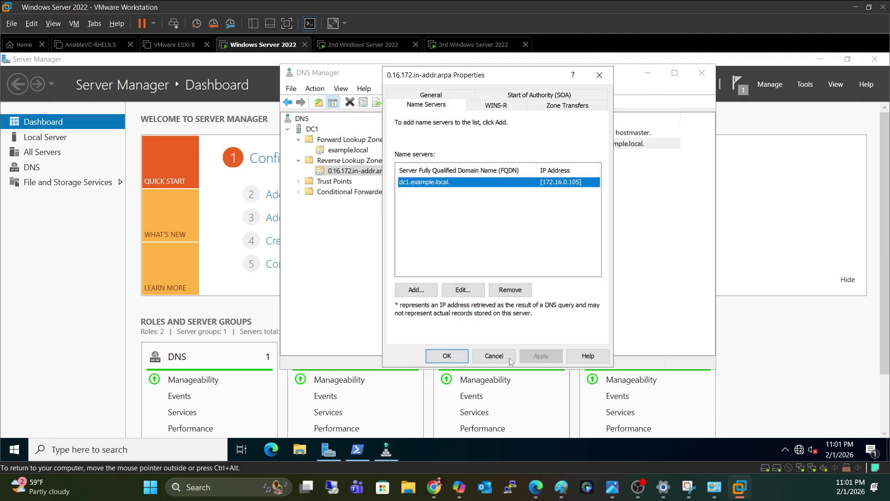
{"action": "left_click", "coordinate": [448, 356]}
Set the 0.16.172.in-addr.arpa SOA record's primary server to dc1.example.local and its responsible person to hostmaster.example.local, and apply the changes
{"action": "double_click", "coordinate": [469, 133]}
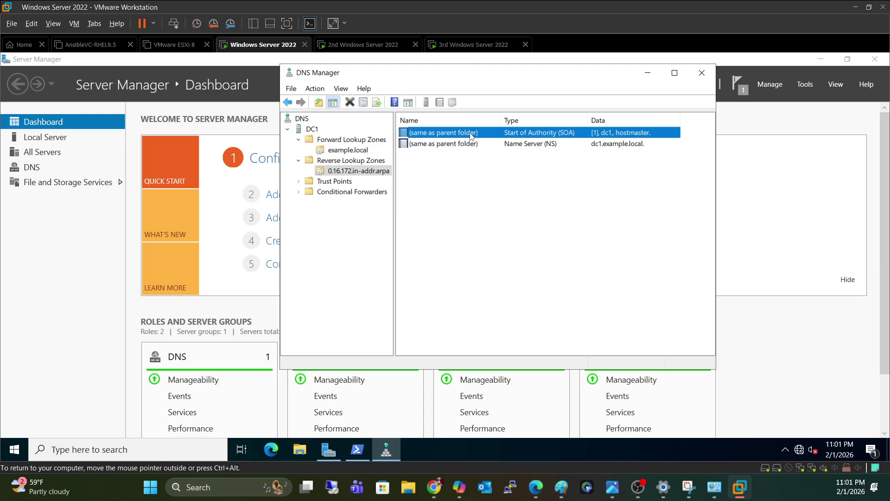
{"action": "left_click", "coordinate": [410, 166]}
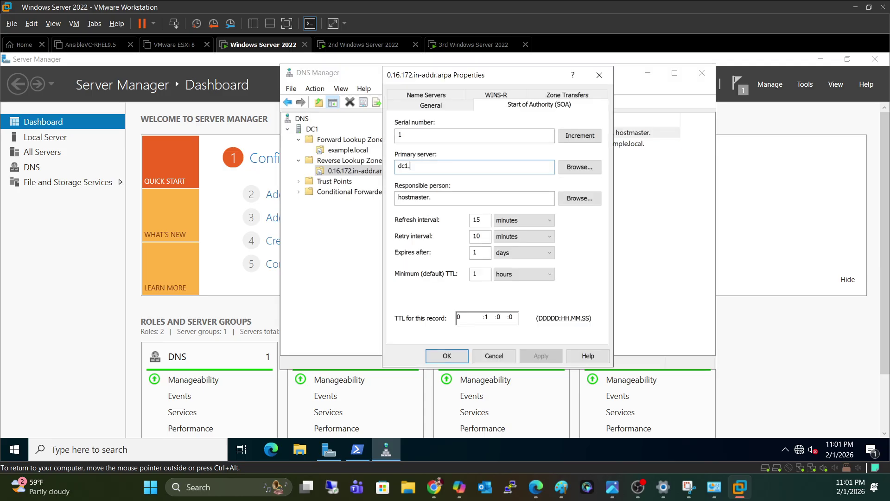
{"action": "type", "text": "examp"}
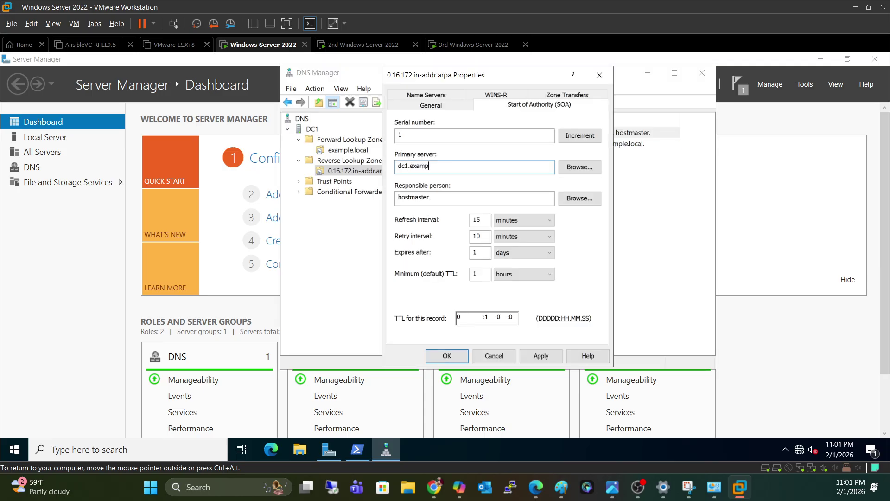
{"action": "type", "text": "le.local"}
{"action": "left_click", "coordinate": [431, 198]}
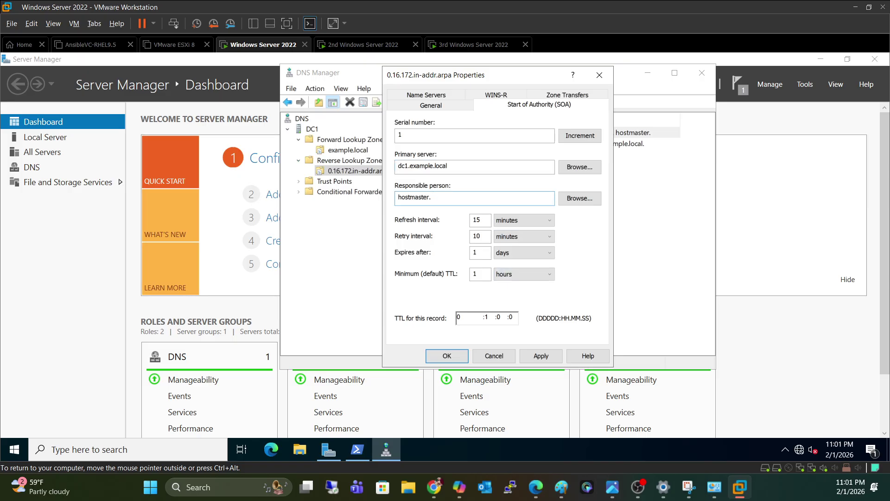
{"action": "type", "text": "example"}
{"action": "type", "text": ".loca"}
{"action": "left_click", "coordinate": [540, 356]}
{"action": "left_click", "coordinate": [446, 356]}
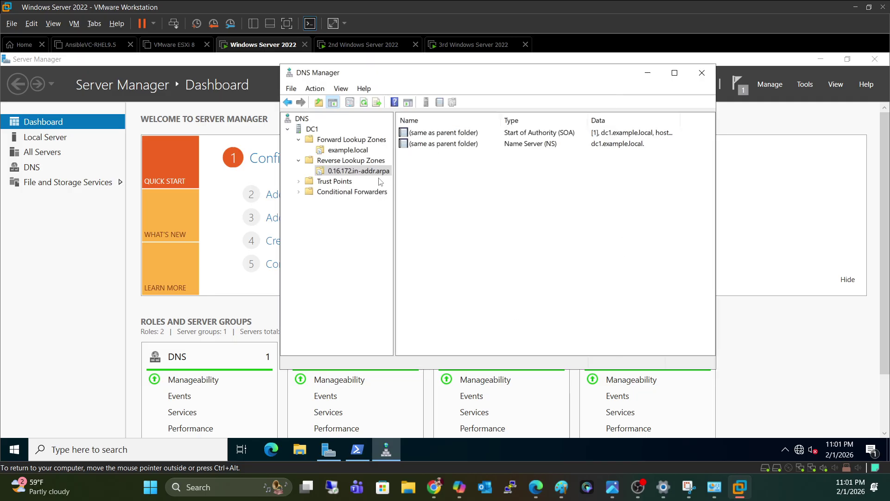
Add a host record named dc1 with IP address 192.16.0.105 to the example.local zone, keeping the option to create an associated PTR record
{"action": "left_click", "coordinate": [362, 152]}
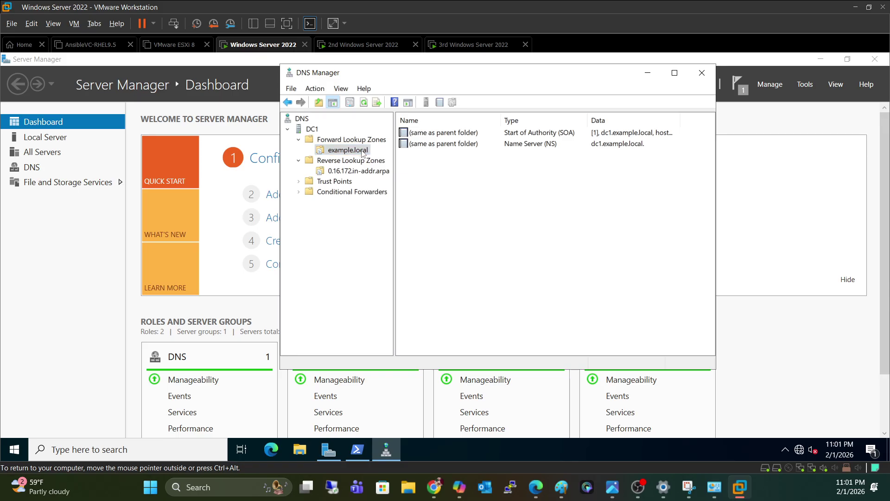
{"action": "right_click", "coordinate": [362, 152]}
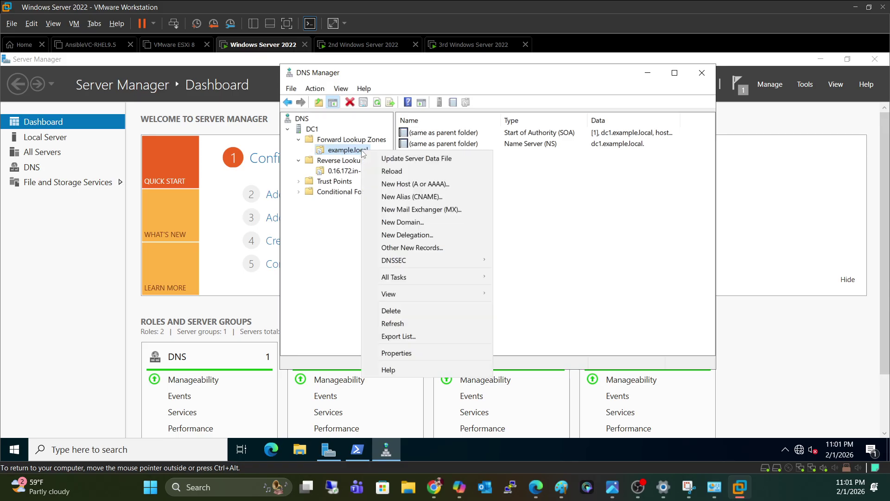
{"action": "left_click", "coordinate": [422, 184]}
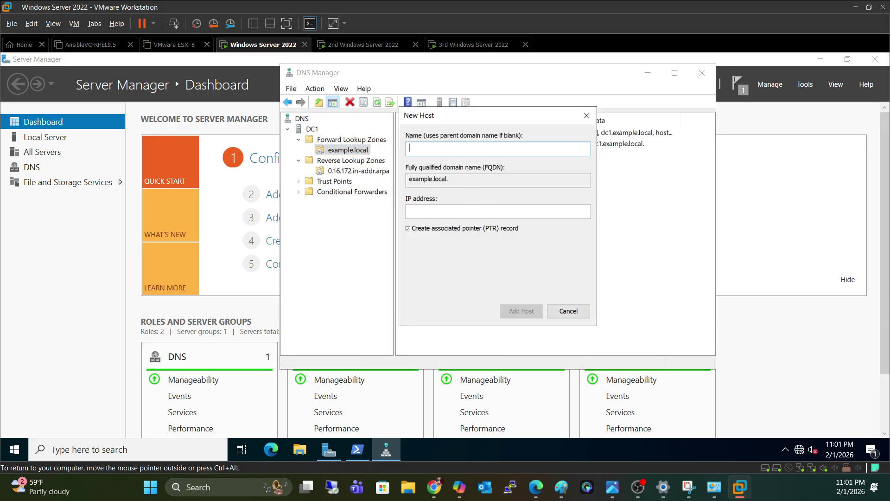
{"action": "type", "text": "dc1"}
{"action": "key", "text": "Tab"}
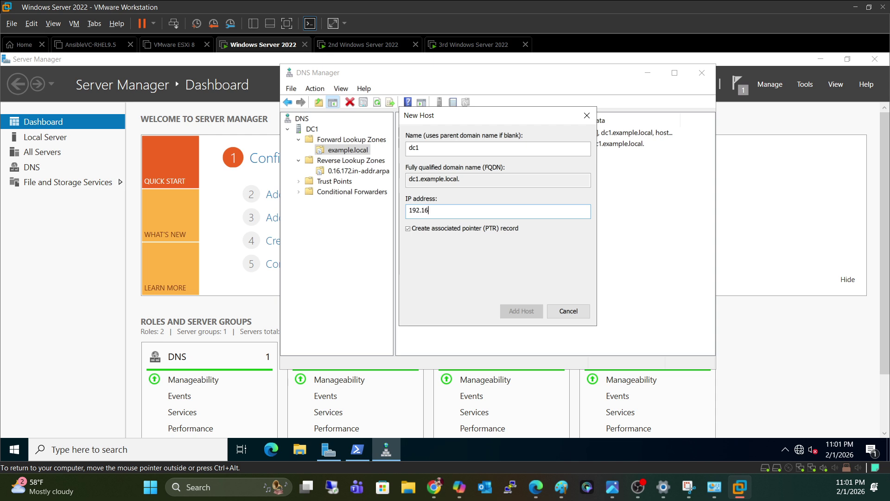
{"action": "type", "text": ".105"}
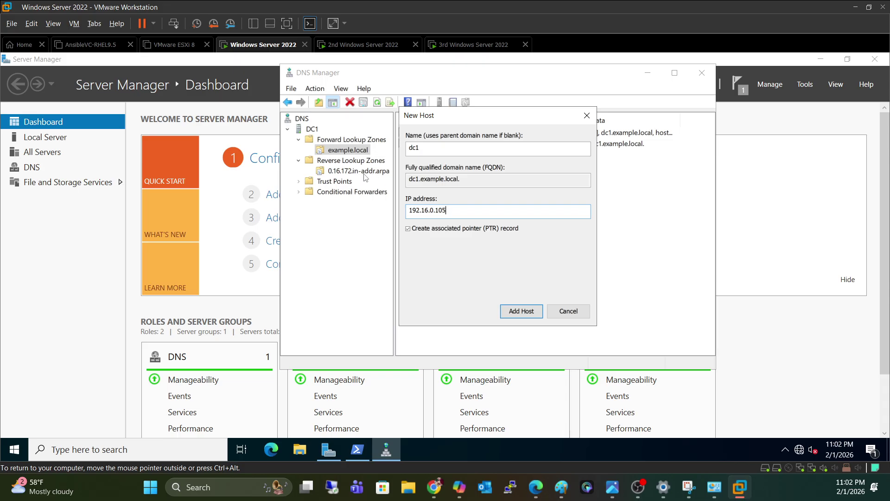
{"action": "left_click", "coordinate": [536, 313]}
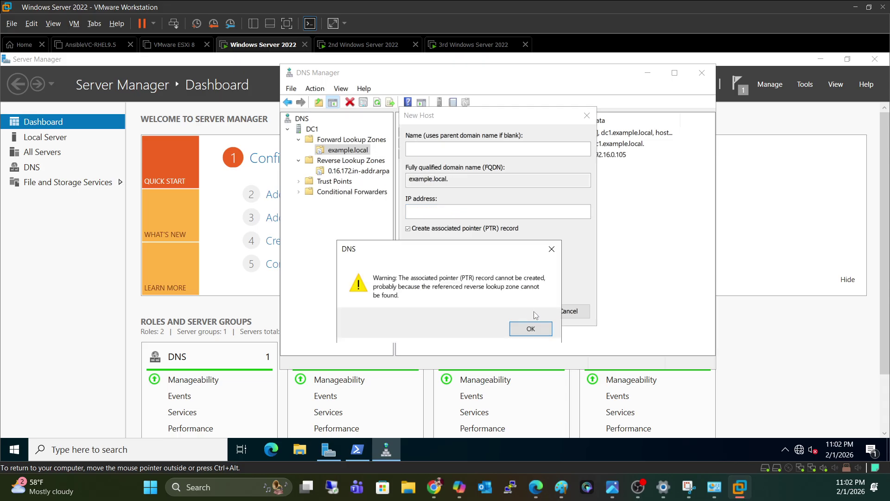
{"action": "left_click", "coordinate": [552, 250]}
{"action": "left_click", "coordinate": [587, 116]}
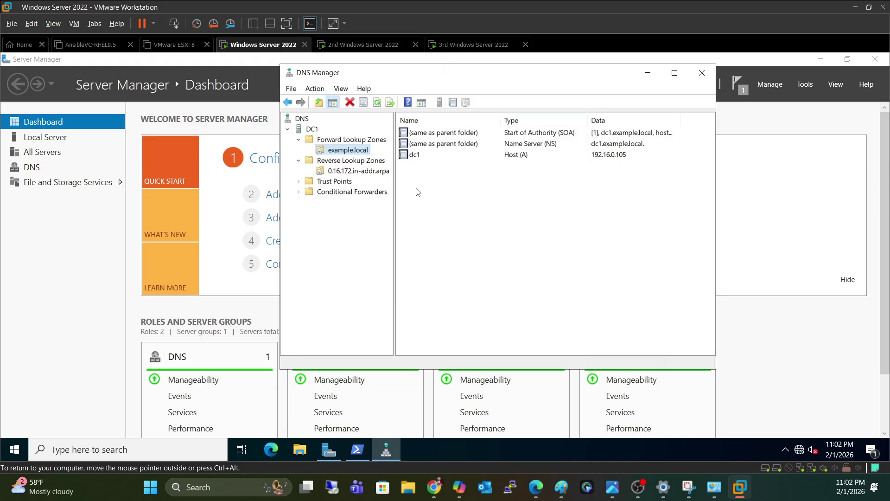
Refresh the 0.16.172.in-addr.arpa reverse lookup zone and delete it from the server
{"action": "left_click", "coordinate": [377, 176]}
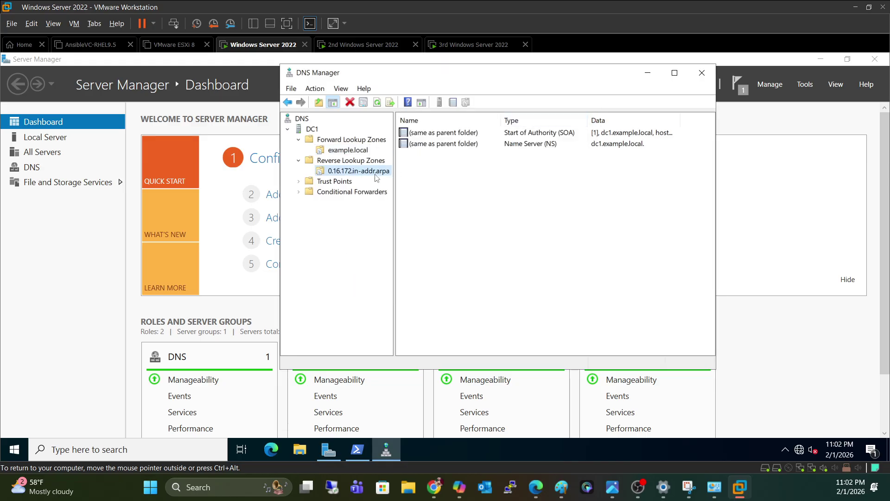
{"action": "right_click", "coordinate": [375, 174]}
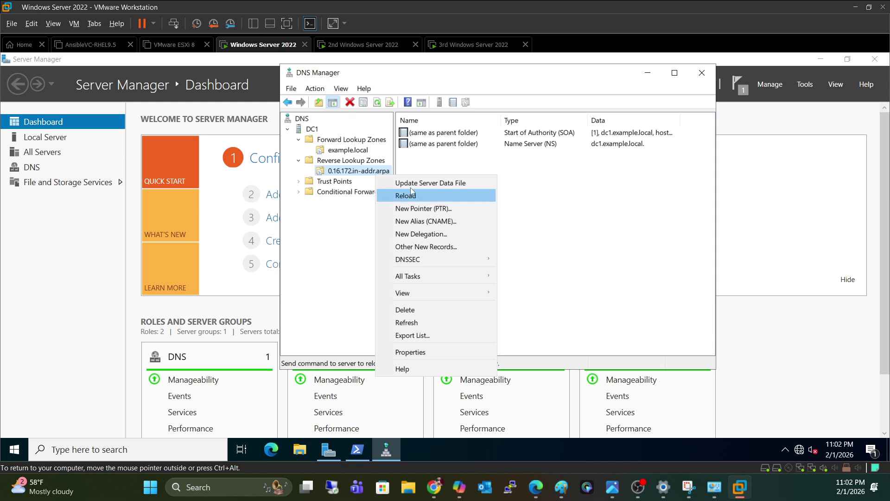
{"action": "left_click", "coordinate": [430, 322]}
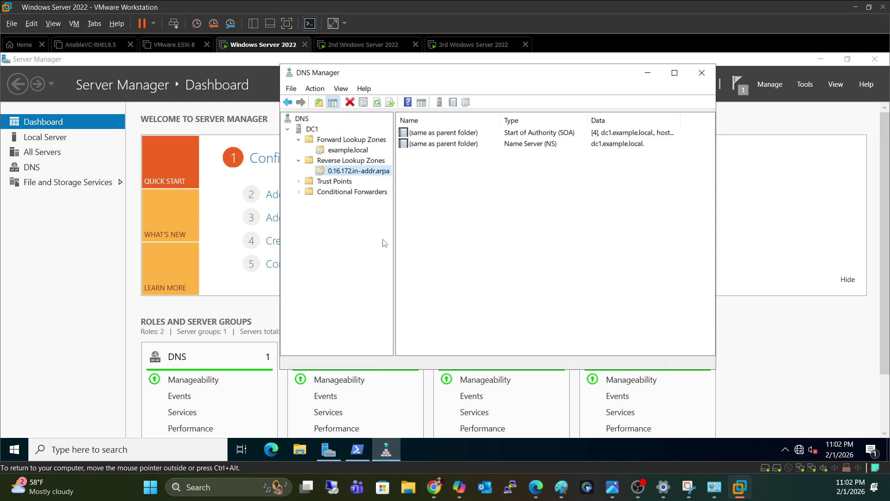
{"action": "right_click", "coordinate": [370, 175]}
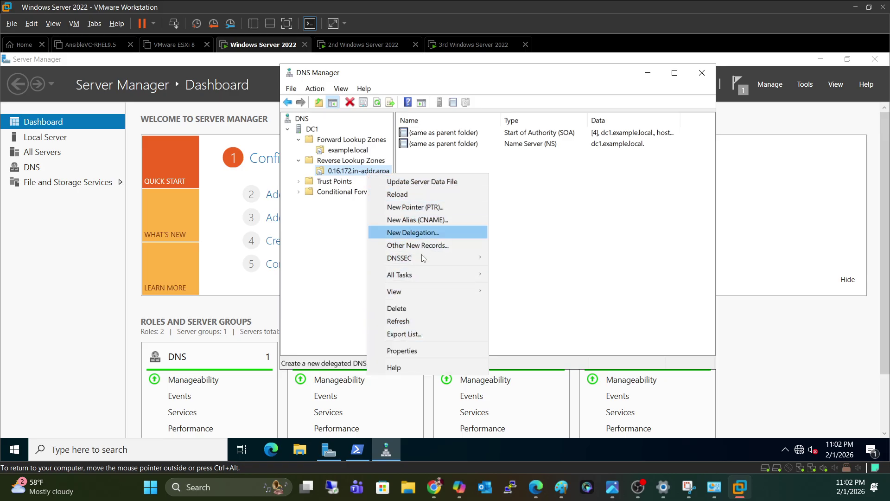
{"action": "left_click", "coordinate": [421, 309]}
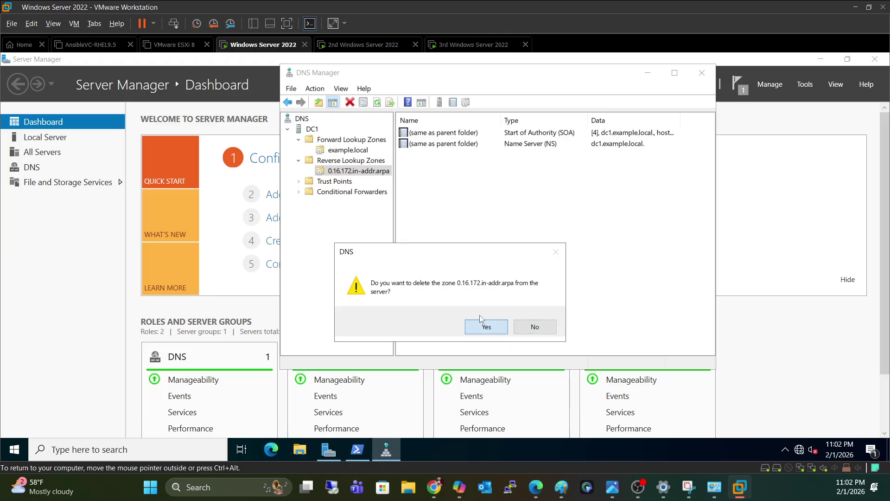
{"action": "left_click", "coordinate": [481, 326]}
Create a primary IPv4 reverse lookup zone for network ID 172.16.0 that allows both nonsecure and secure dynamic updates
{"action": "right_click", "coordinate": [363, 166]}
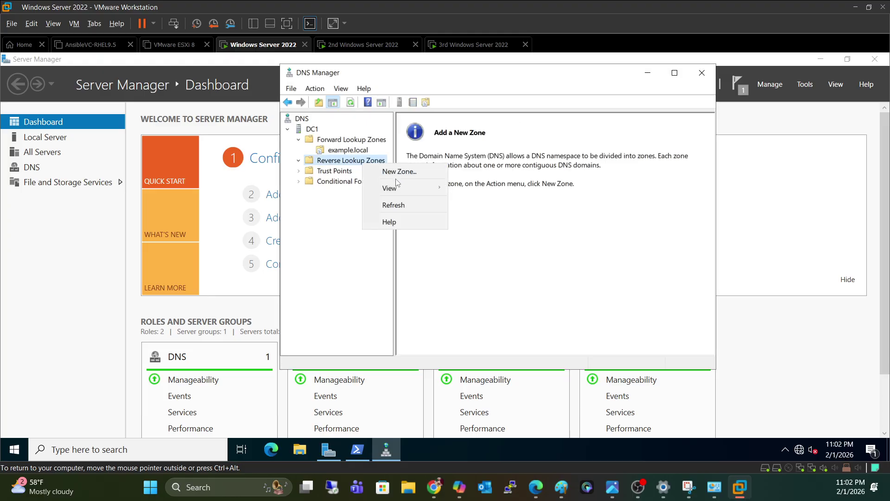
{"action": "left_click", "coordinate": [387, 172]}
{"action": "left_click", "coordinate": [497, 304]}
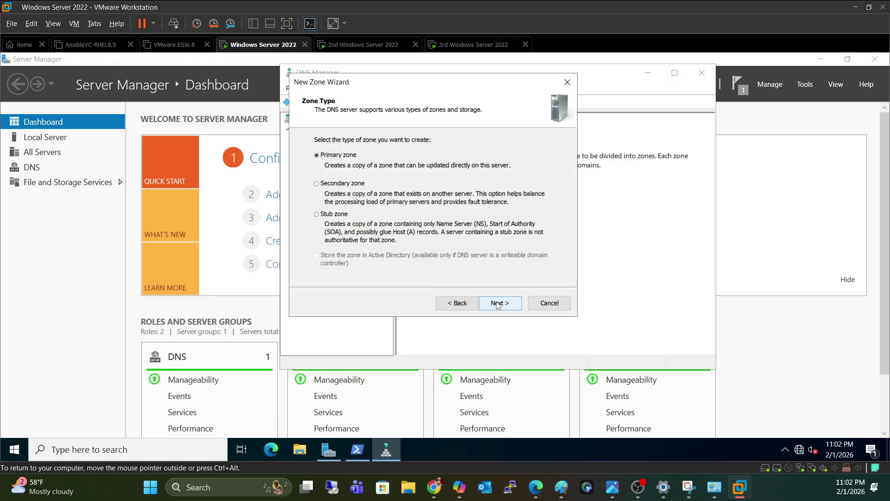
{"action": "left_click", "coordinate": [497, 304]}
{"action": "left_click", "coordinate": [497, 304]}
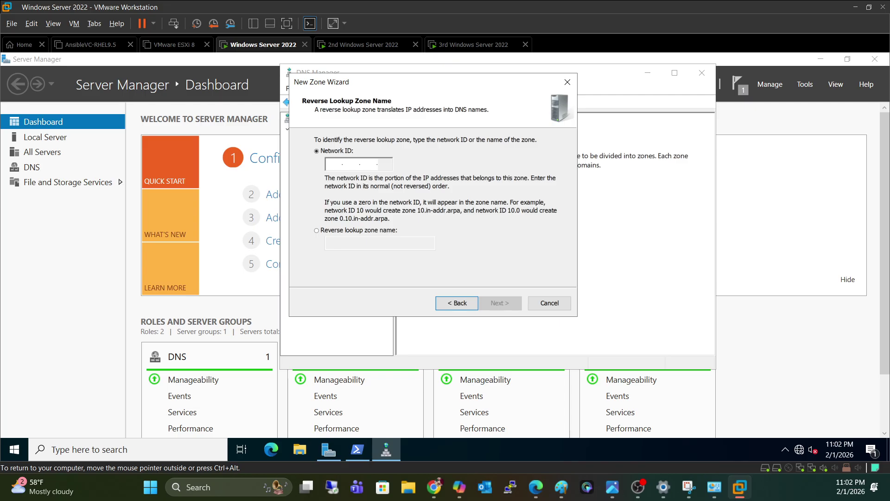
{"action": "type", "text": "172 ."}
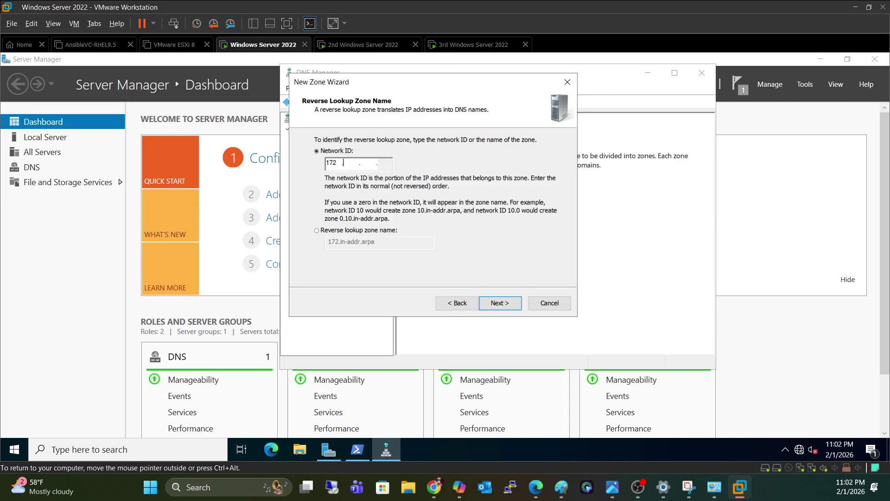
{"action": "type", "text": "16 .0"}
{"action": "left_click", "coordinate": [500, 303]}
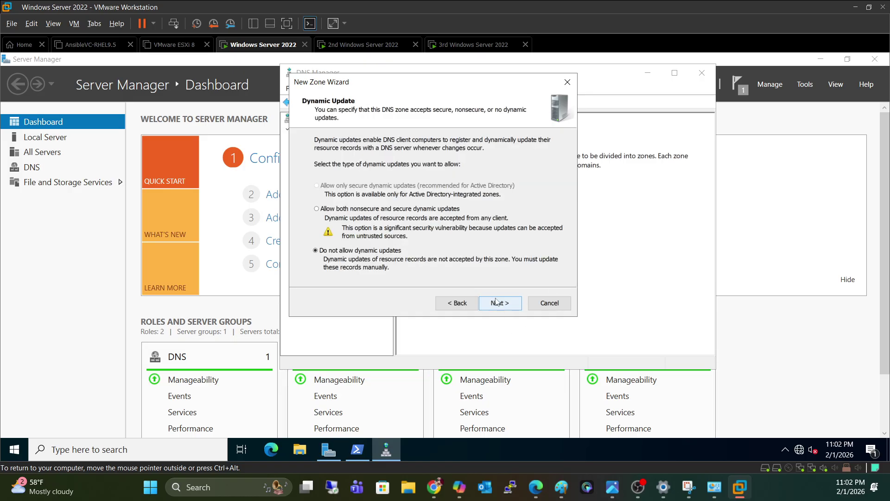
{"action": "left_click", "coordinate": [431, 209]}
{"action": "left_click", "coordinate": [500, 303]}
{"action": "left_click", "coordinate": [500, 302]}
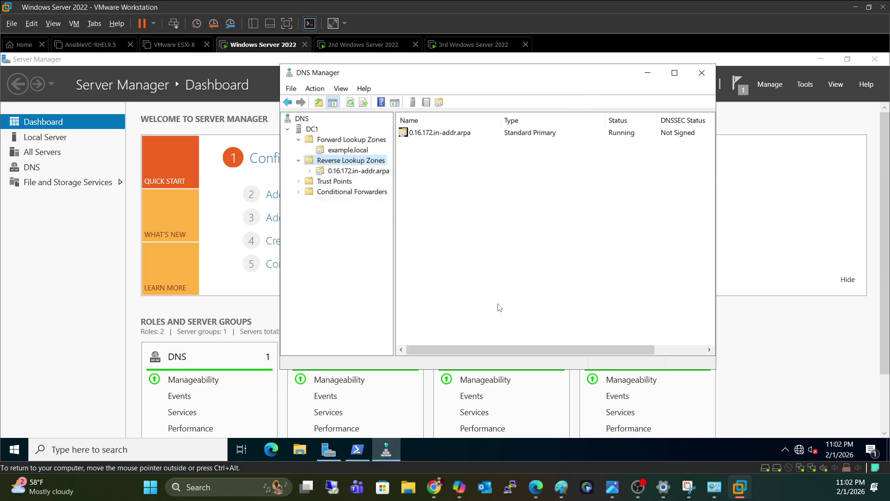
Edit the name server record of the recreated 0.16.172.in-addr.arpa zone to use FQDN dc1.example.local and IP address 172.16.0.105, and apply it
{"action": "left_click", "coordinate": [366, 172]}
{"action": "right_click", "coordinate": [366, 171]}
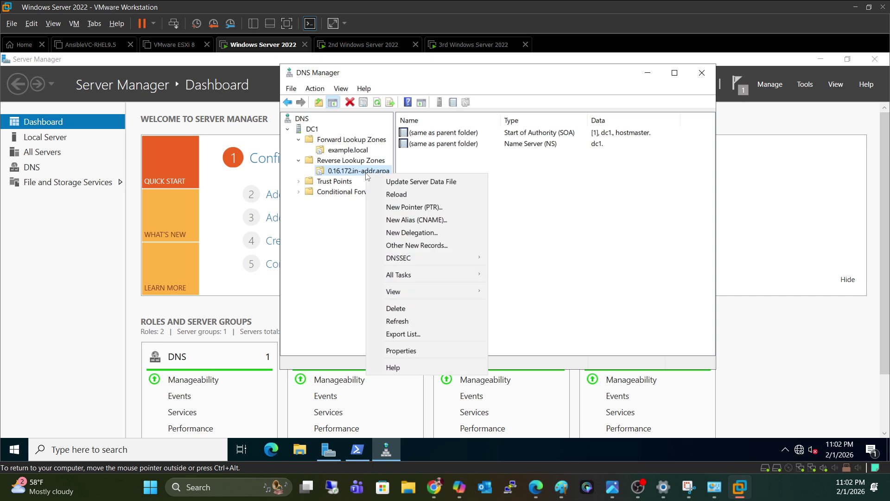
{"action": "key", "text": "Escape"}
{"action": "double_click", "coordinate": [448, 145]}
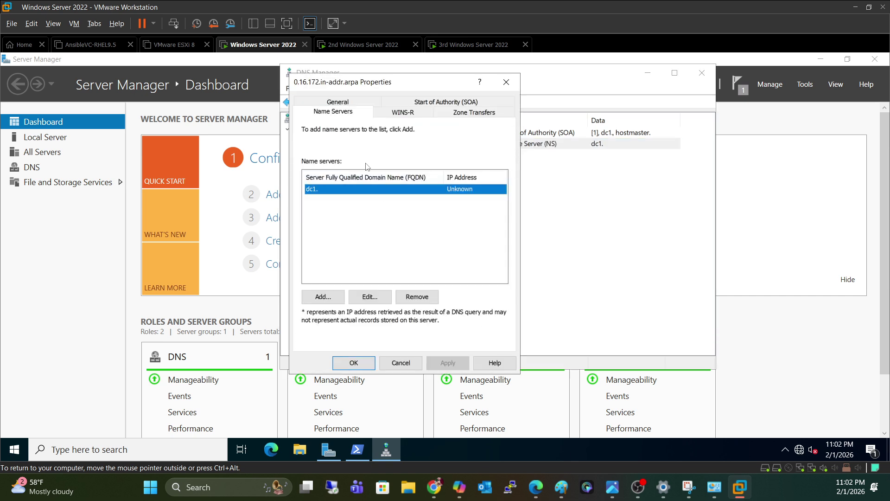
{"action": "left_click", "coordinate": [370, 297]}
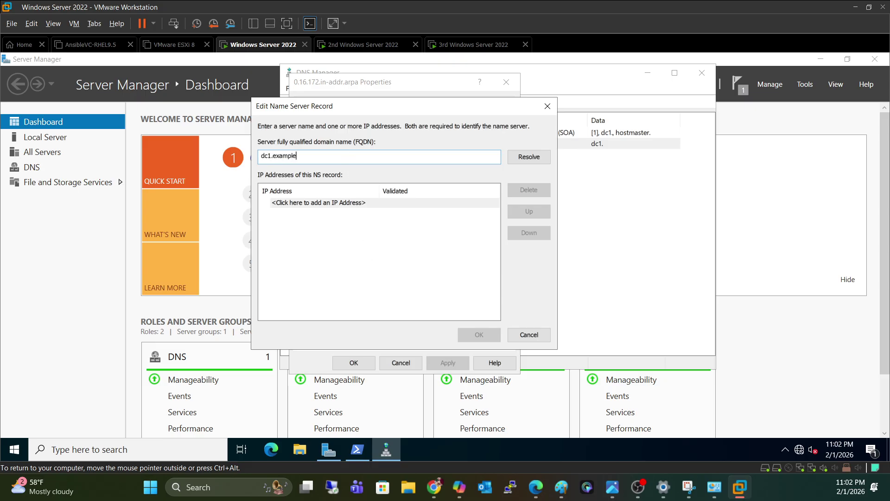
{"action": "type", "text": "example.local"}
{"action": "left_click", "coordinate": [309, 202]}
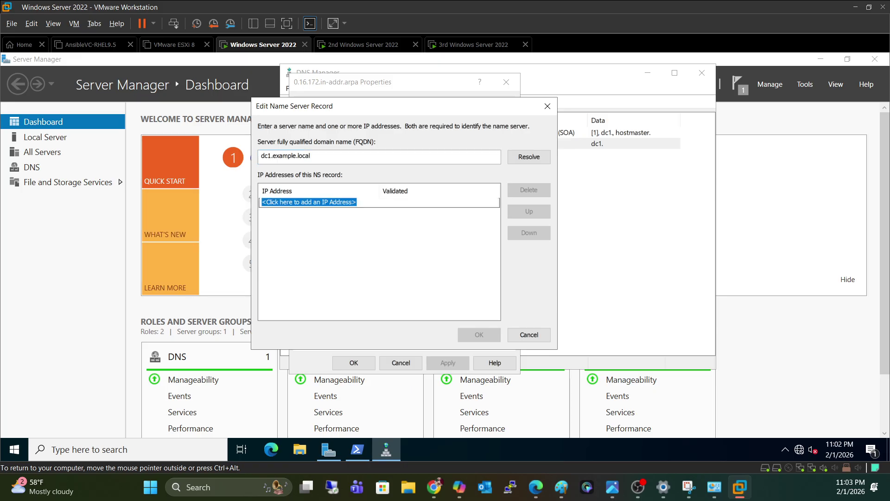
{"action": "type", "text": "172.16.0.1"}
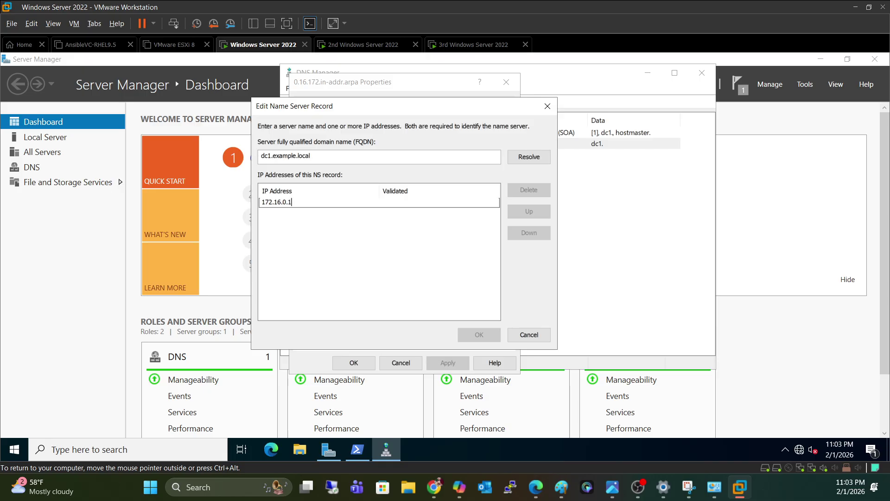
{"action": "type", "text": "05"}
{"action": "left_click", "coordinate": [425, 259]}
{"action": "left_click", "coordinate": [478, 334]}
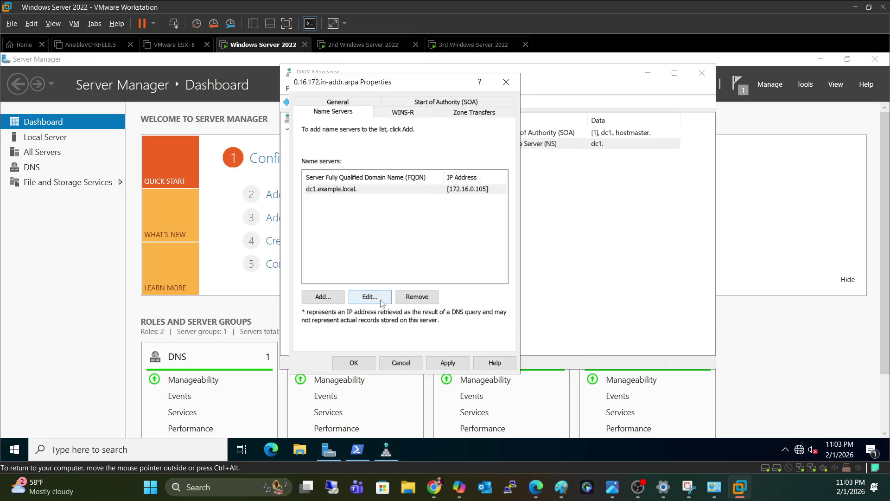
{"action": "left_click", "coordinate": [448, 363]}
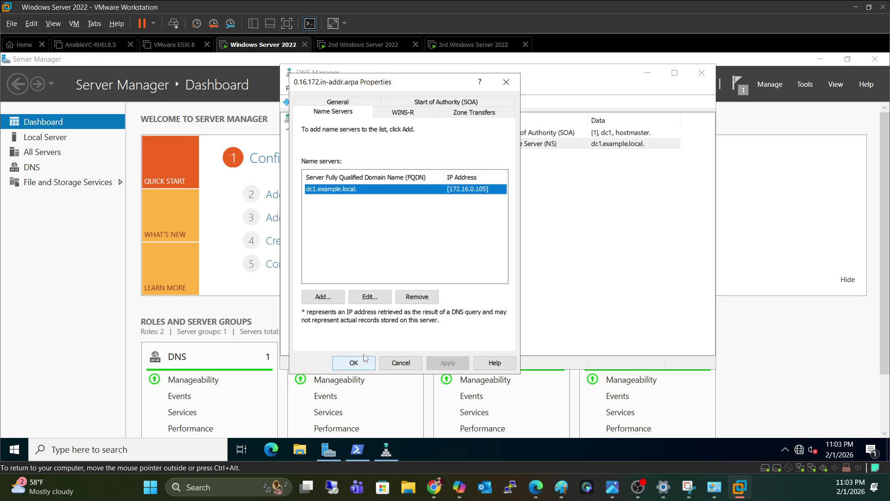
{"action": "left_click", "coordinate": [354, 362]}
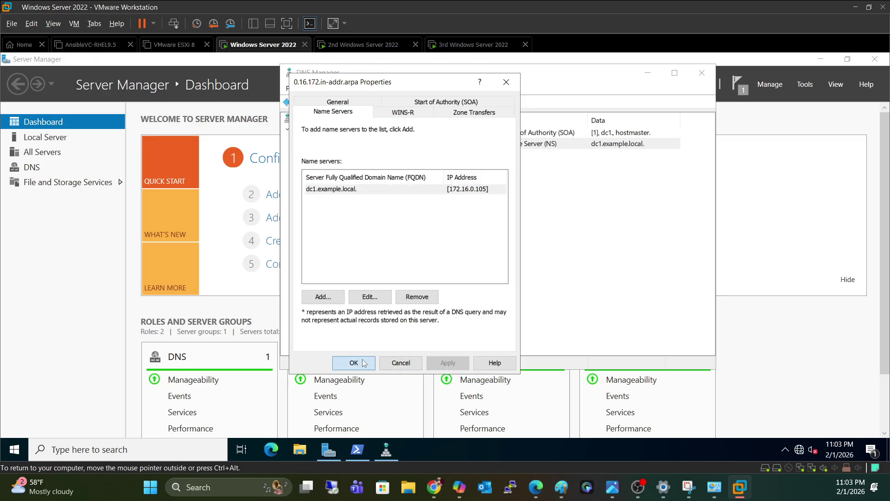
Open the Start of Authority record of the recreated 0.16.172.in-addr.arpa zone
{"action": "double_click", "coordinate": [541, 135]}
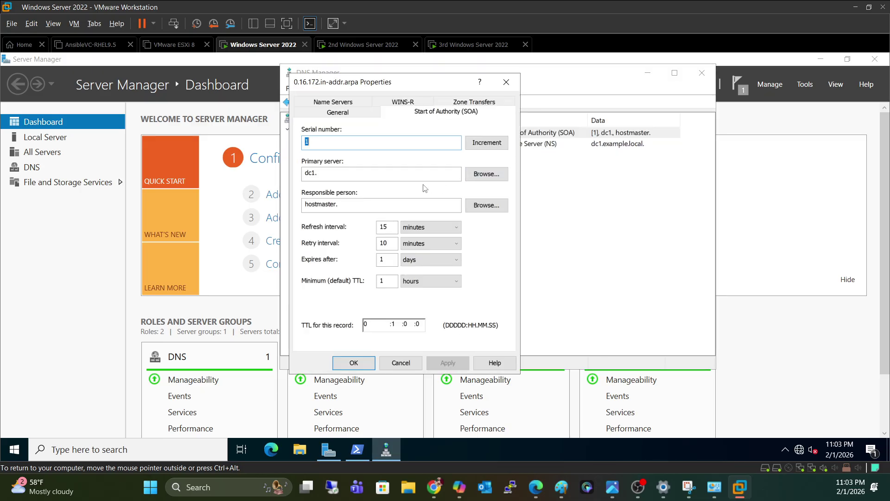
Set the reverse zone's SOA primary server to dc1.example.local and its responsible person to hostmaster.example.local
{"action": "left_click", "coordinate": [317, 173]}
{"action": "type", "text": "e"}
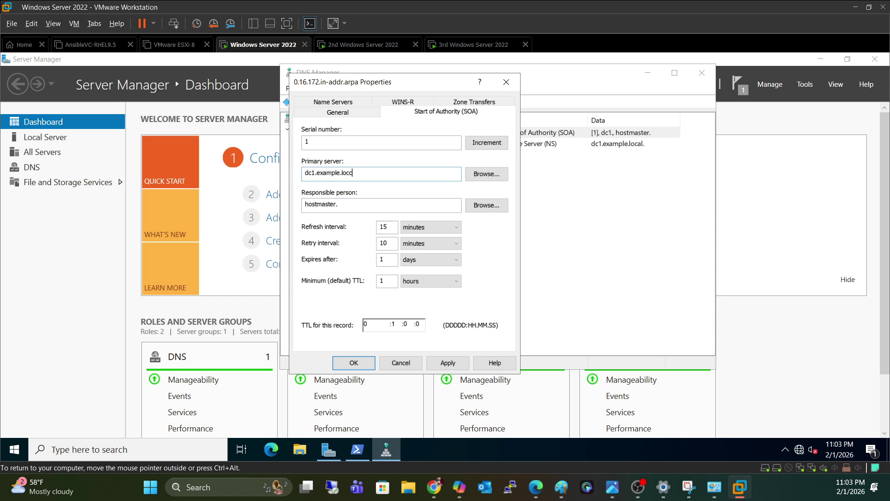
{"action": "type", "text": "xample.local"}
{"action": "left_click", "coordinate": [391, 200]}
{"action": "left_click", "coordinate": [447, 363]}
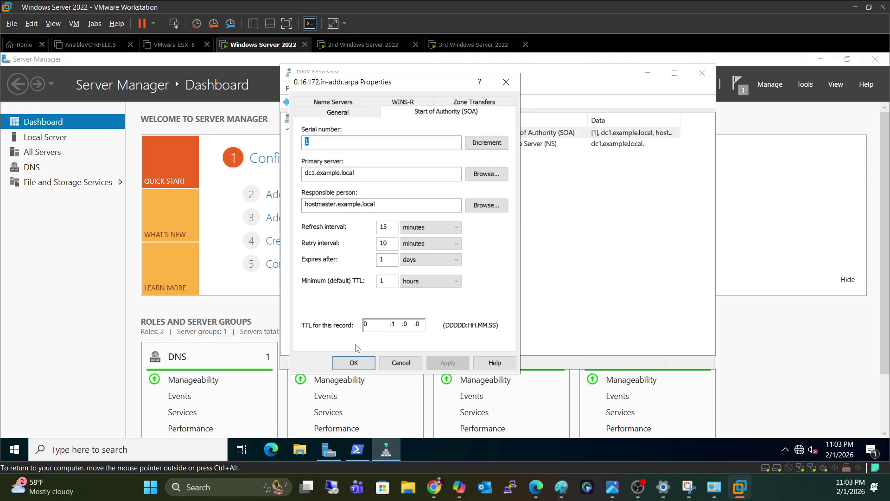
{"action": "left_click", "coordinate": [356, 363]}
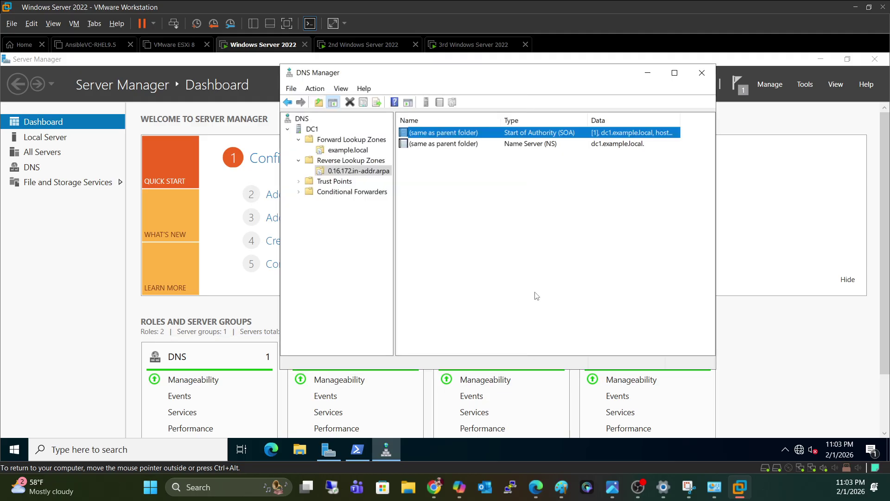
Delete the existing dc1 host record from the example.local forward lookup zone
{"action": "left_click", "coordinate": [347, 149]}
{"action": "left_click", "coordinate": [403, 156]}
{"action": "right_click", "coordinate": [439, 157]}
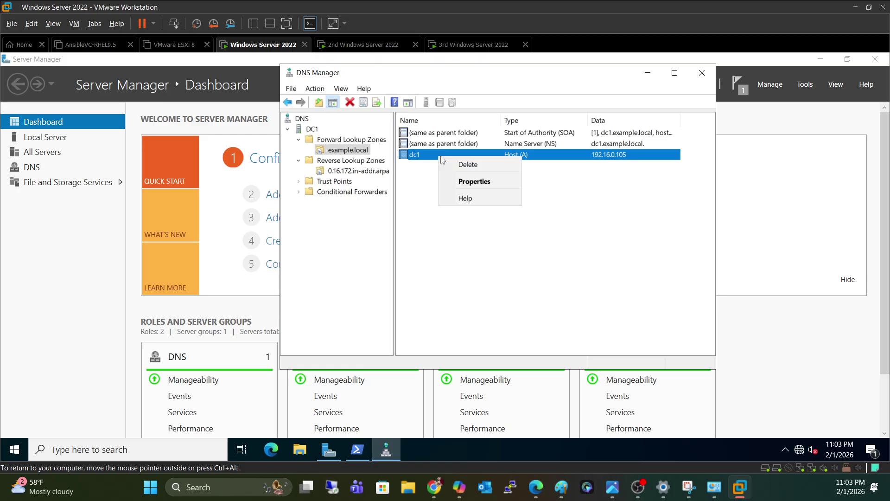
{"action": "left_click", "coordinate": [512, 163]}
{"action": "left_click", "coordinate": [478, 327]}
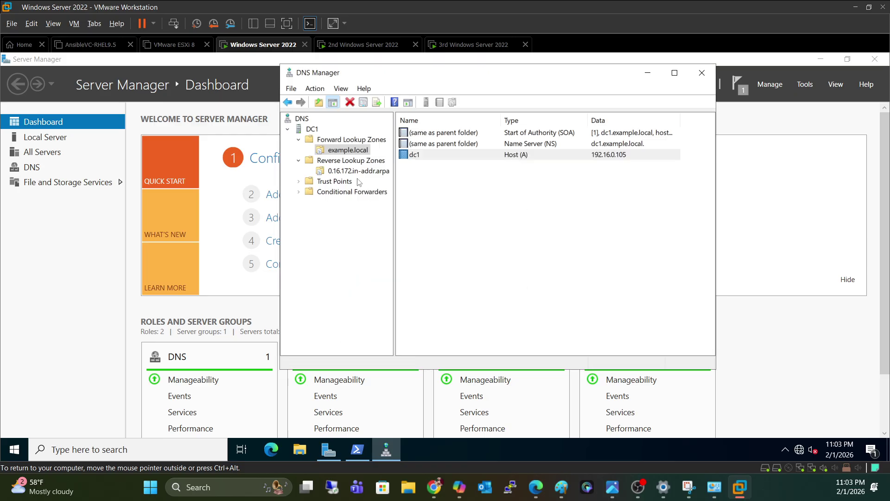
Fill in a new example.local host record named dc1 with IP address 172.16.0.105 and an associated PTR record, and try to add it
{"action": "right_click", "coordinate": [361, 150]}
{"action": "left_click", "coordinate": [415, 184]}
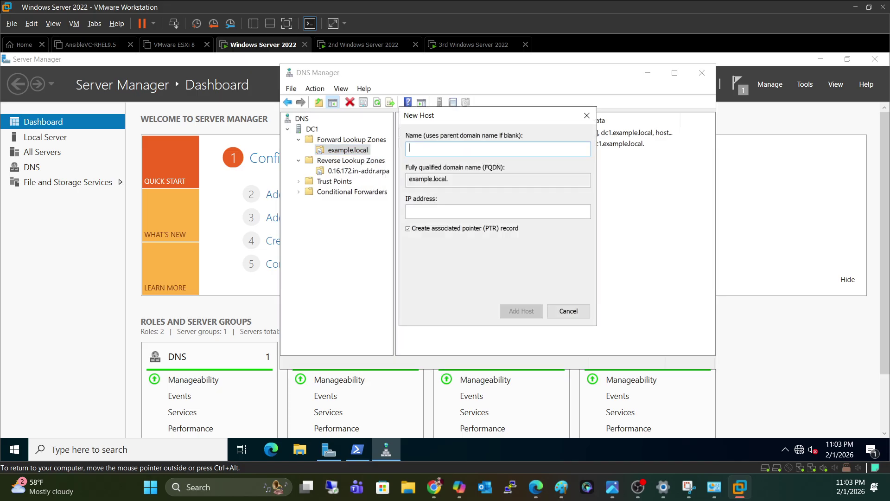
{"action": "type", "text": "dc1"}
{"action": "key", "text": "Tab"}
{"action": "key", "text": "Tab"}
{"action": "type", "text": "172.16.0.105"}
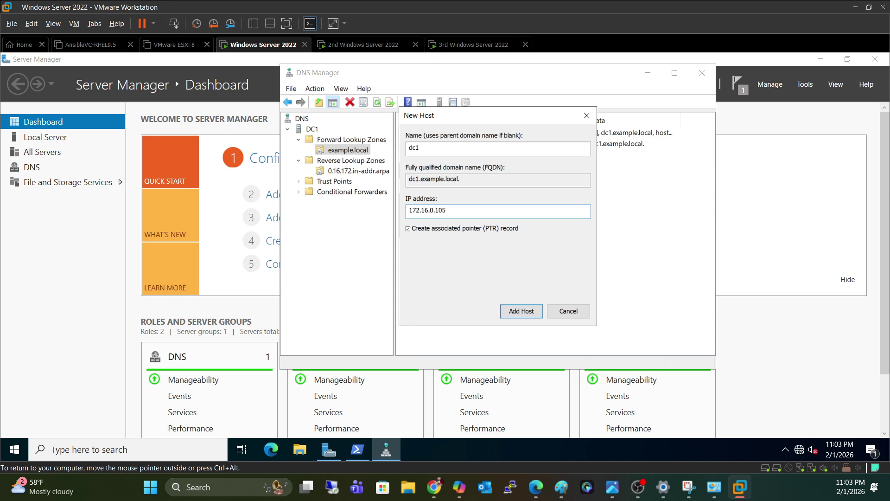
{"action": "left_click", "coordinate": [518, 310]}
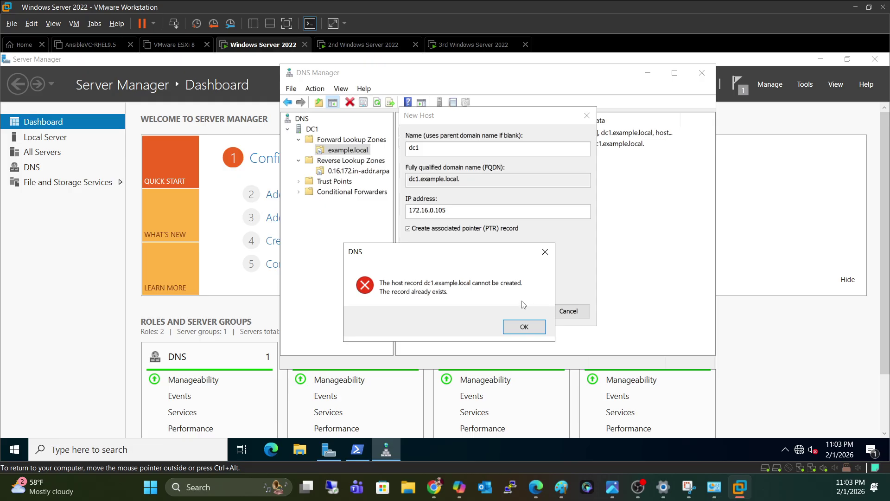
{"action": "left_click", "coordinate": [545, 254]}
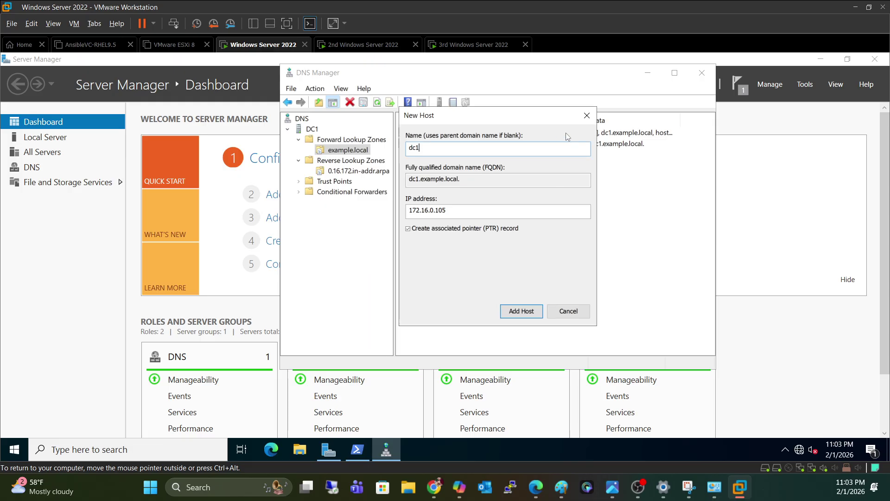
Submit the filled-in dc1 host record again and close the new host form
{"action": "left_click_drag", "start_coordinate": [558, 124], "coordinate": [598, 292]}
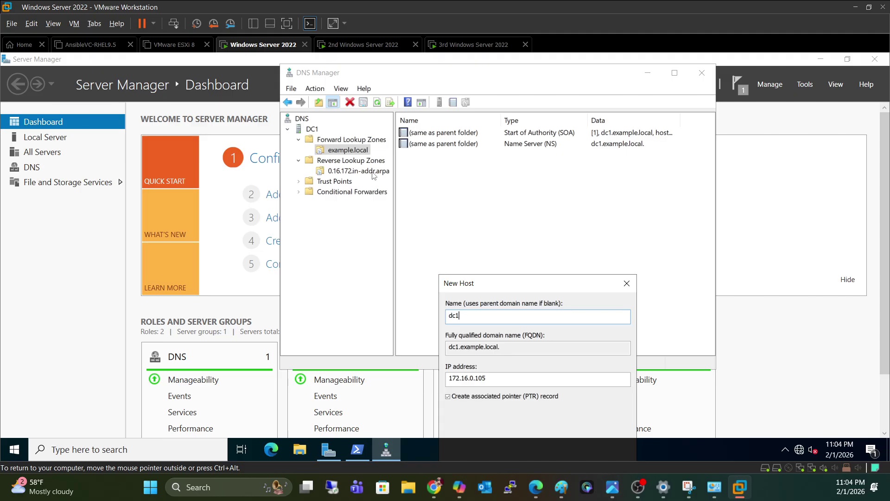
{"action": "left_click_drag", "start_coordinate": [600, 283], "coordinate": [642, 204]}
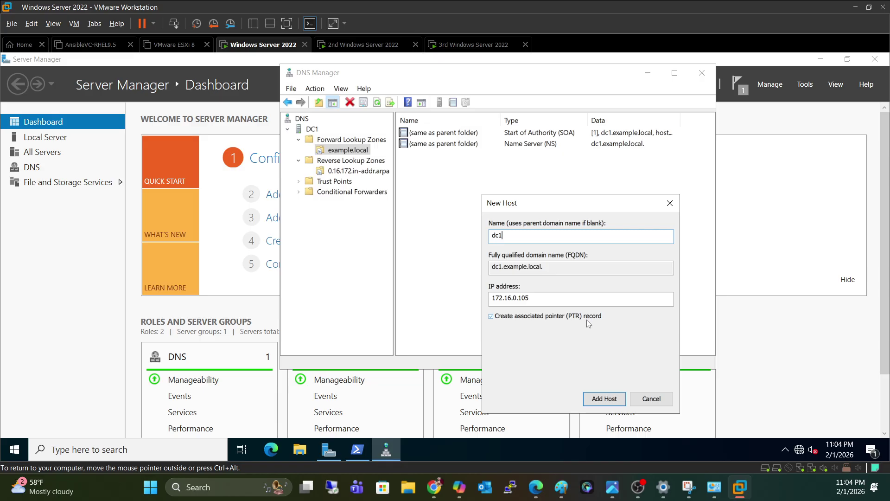
{"action": "left_click", "coordinate": [622, 398]}
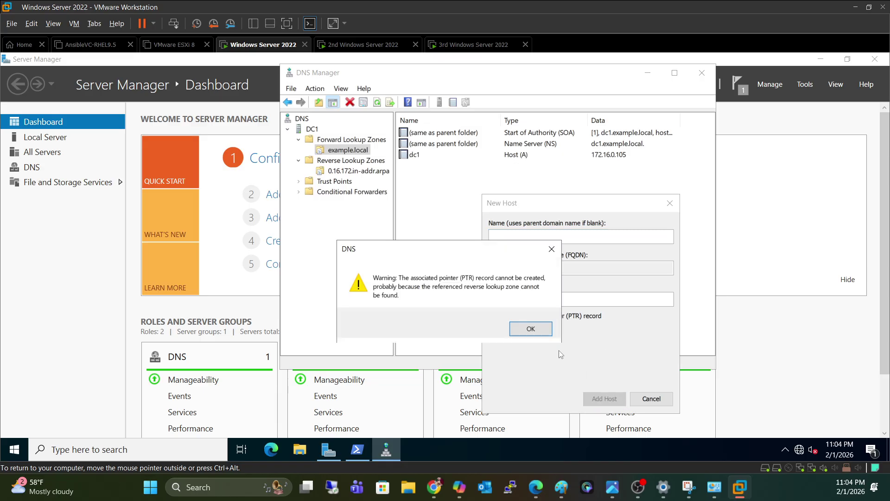
{"action": "left_click", "coordinate": [541, 331]}
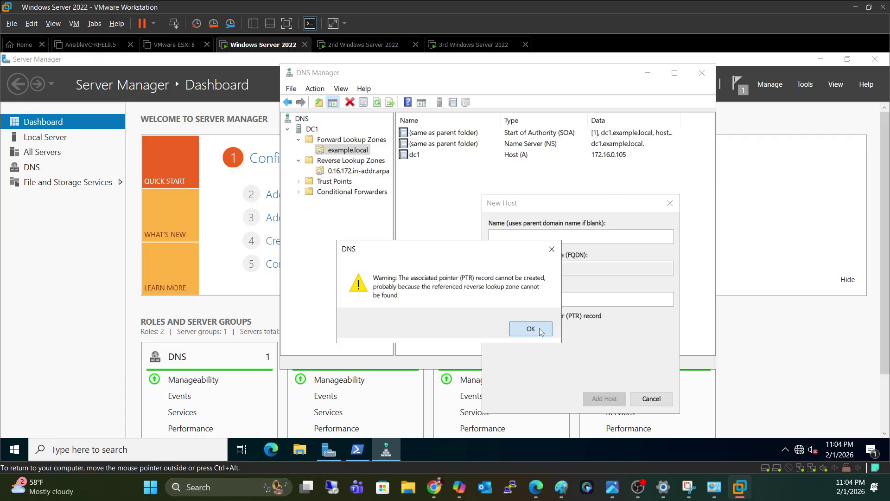
{"action": "left_click", "coordinate": [670, 206]}
Refresh the 0.16.172.in-addr.arpa zone and compare its pointer record with the dc1 host record in example.local
{"action": "left_click", "coordinate": [368, 173]}
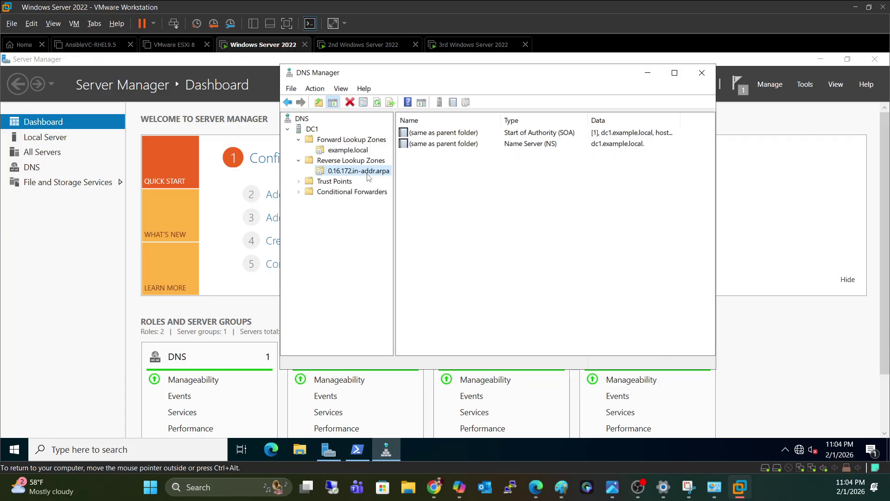
{"action": "left_click", "coordinate": [377, 103]}
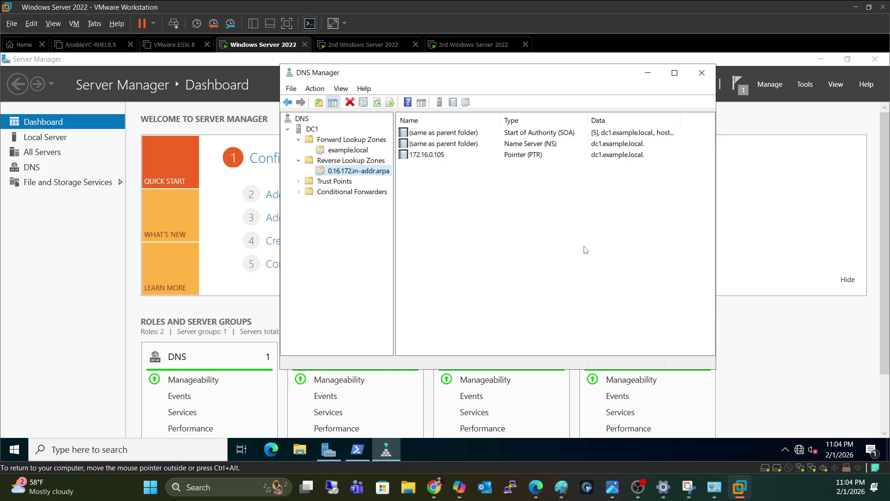
{"action": "left_click", "coordinate": [361, 150]}
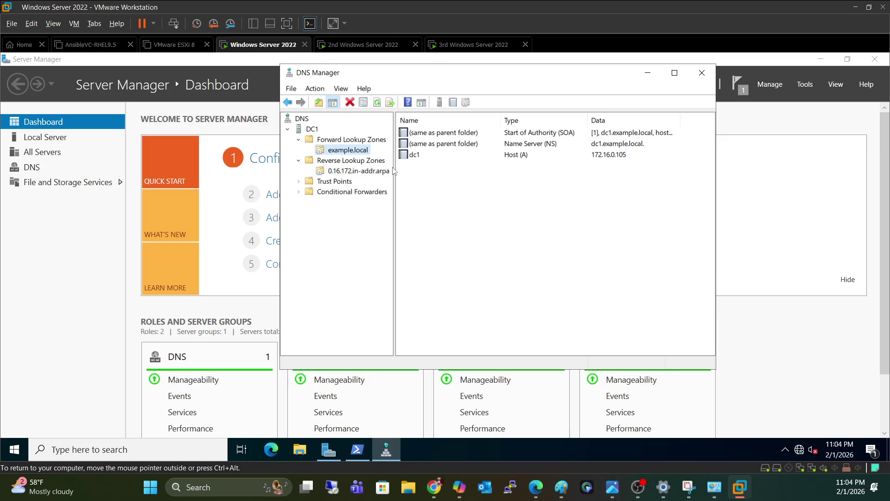
{"action": "left_click", "coordinate": [369, 171]}
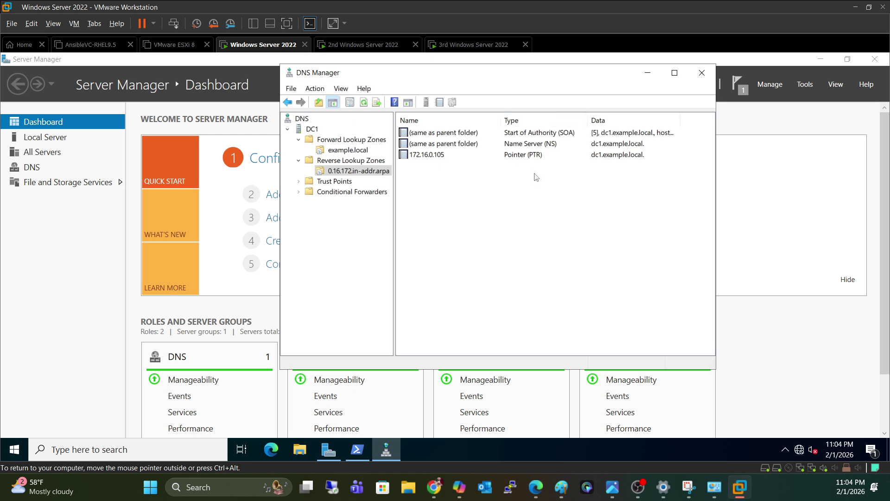
{"action": "left_click", "coordinate": [504, 159]}
{"action": "left_click", "coordinate": [610, 165]}
{"action": "left_click", "coordinate": [371, 152]}
{"action": "left_click", "coordinate": [352, 151]}
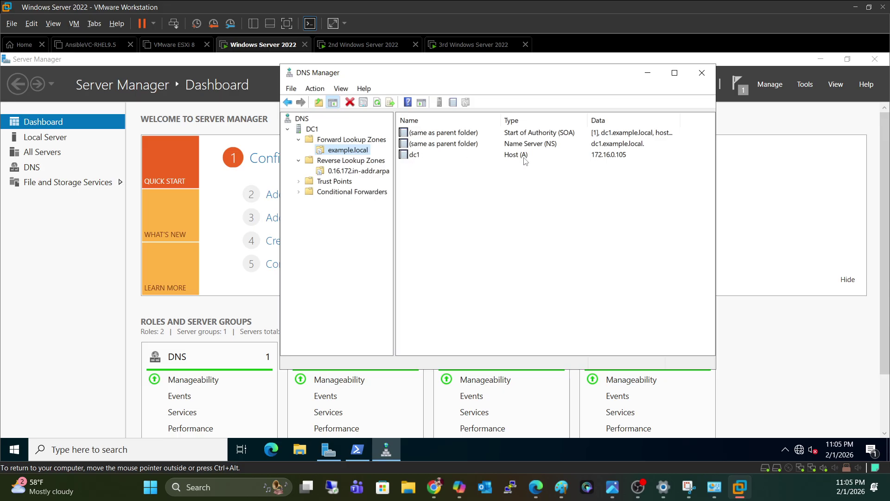
{"action": "left_click", "coordinate": [601, 157]}
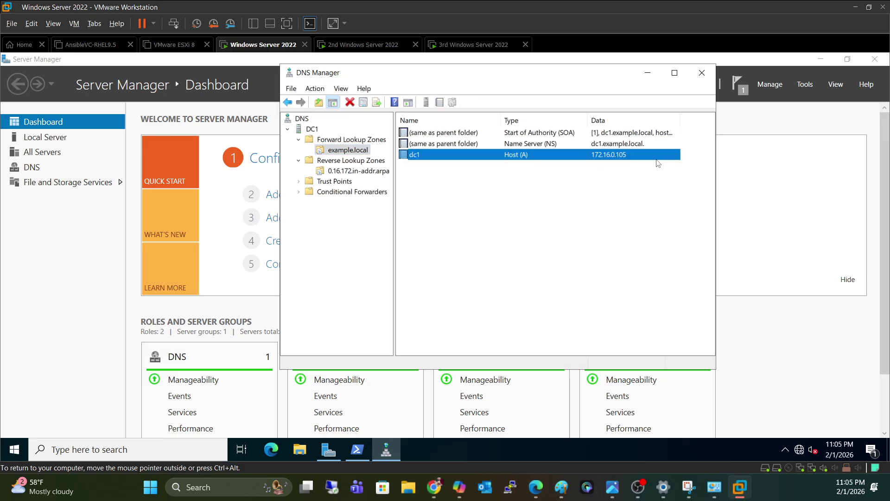
{"action": "left_click", "coordinate": [481, 209]}
Add a host record mail1 with IP address 172.16.0.120 and an associated PTR record to the example.local zone
{"action": "right_click", "coordinate": [358, 151]}
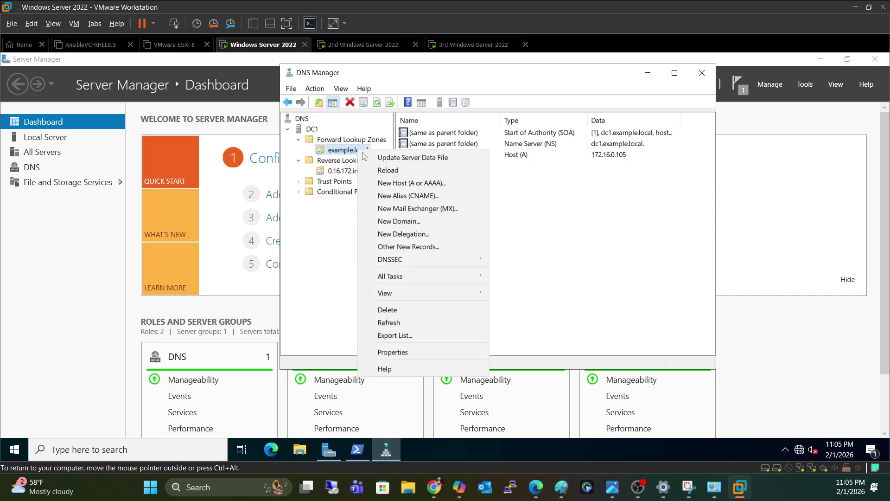
{"action": "left_click", "coordinate": [422, 183]}
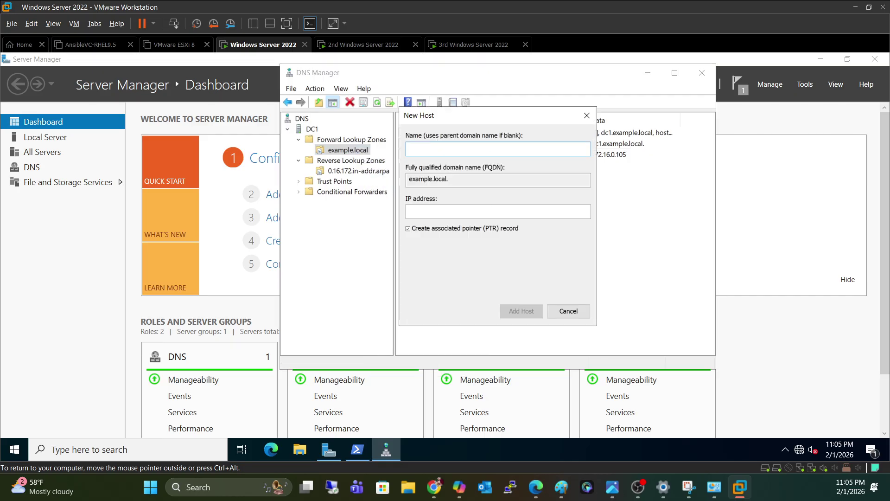
{"action": "type", "text": "mail1"}
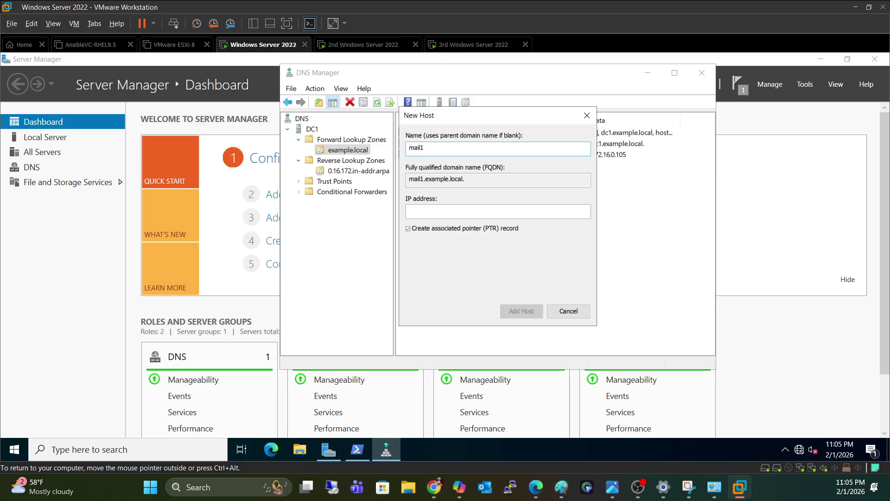
{"action": "left_click", "coordinate": [498, 211]}
{"action": "type", "text": "172.16.0.120"}
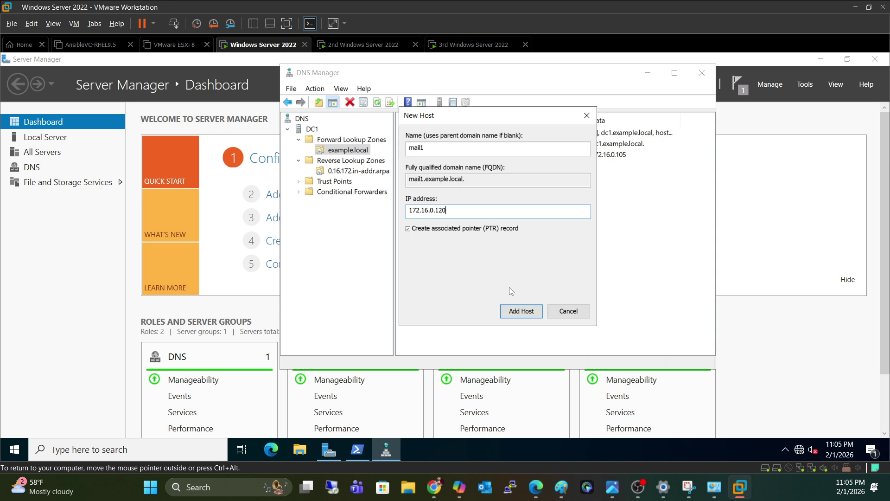
{"action": "left_click", "coordinate": [524, 310]}
{"action": "left_click", "coordinate": [544, 330]}
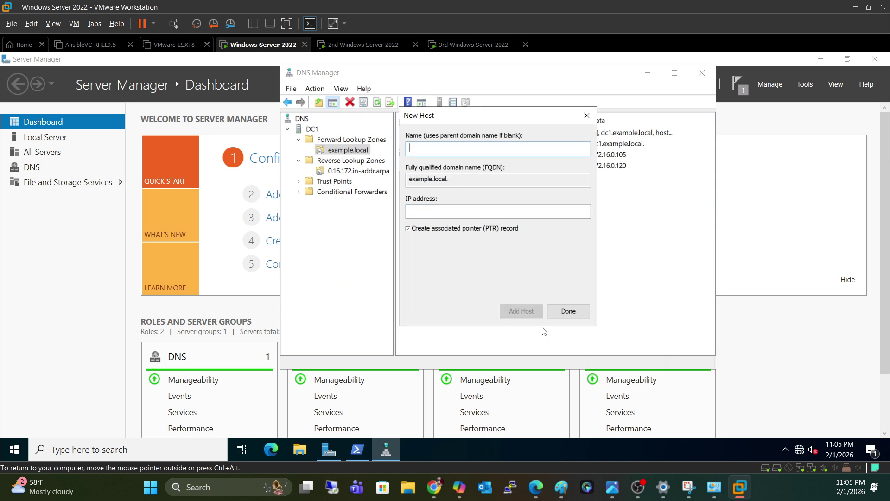
{"action": "left_click", "coordinate": [568, 311]}
Refresh the reverse lookup zone to check the mail1 pointer record, and return to the example.local records
{"action": "left_click", "coordinate": [366, 171]}
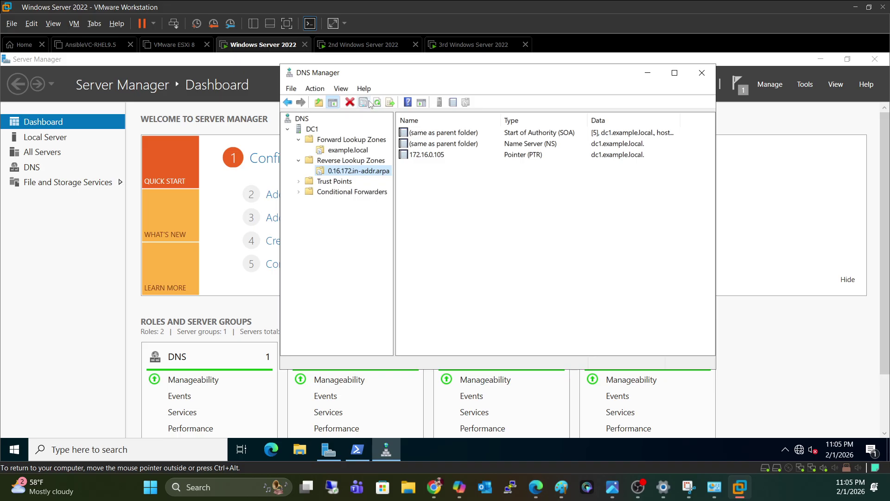
{"action": "left_click", "coordinate": [377, 102]}
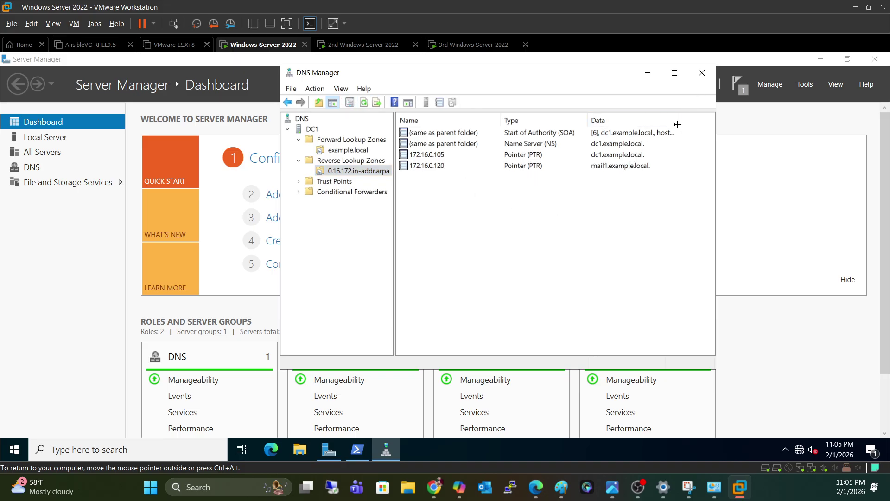
{"action": "left_click", "coordinate": [348, 151]}
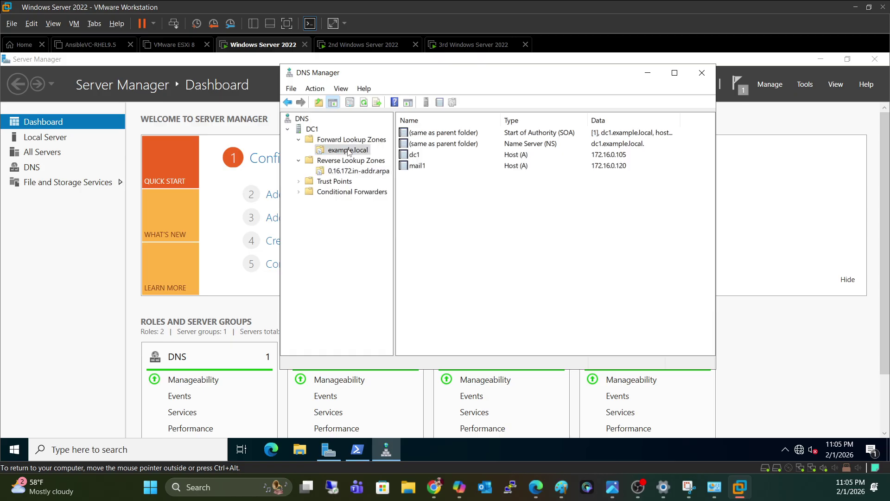
{"action": "right_click", "coordinate": [349, 154]}
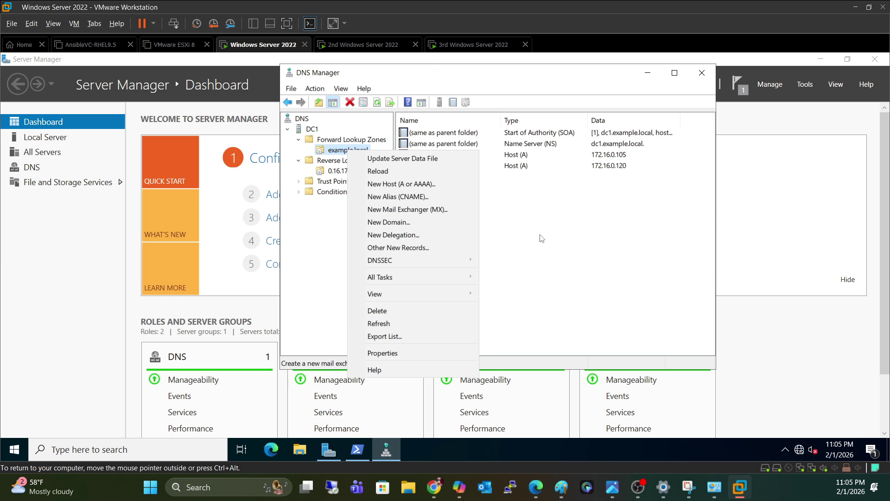
{"action": "left_click", "coordinate": [592, 219]}
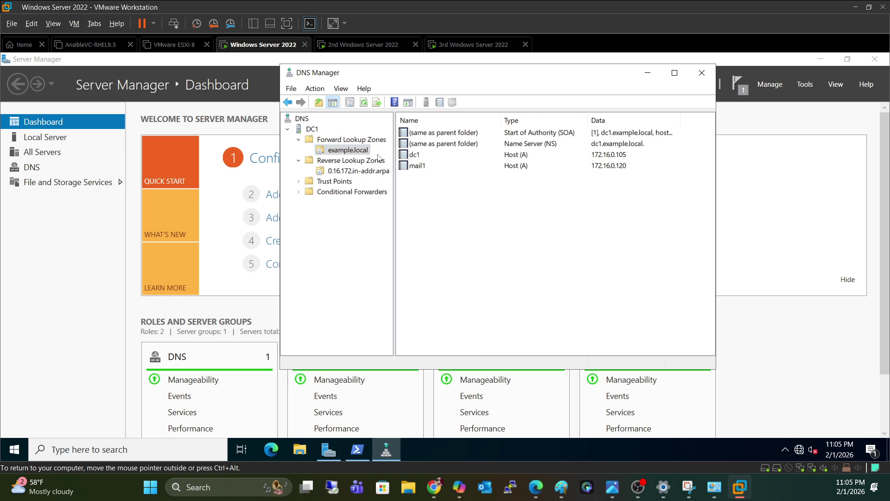
{"action": "right_click", "coordinate": [355, 153]}
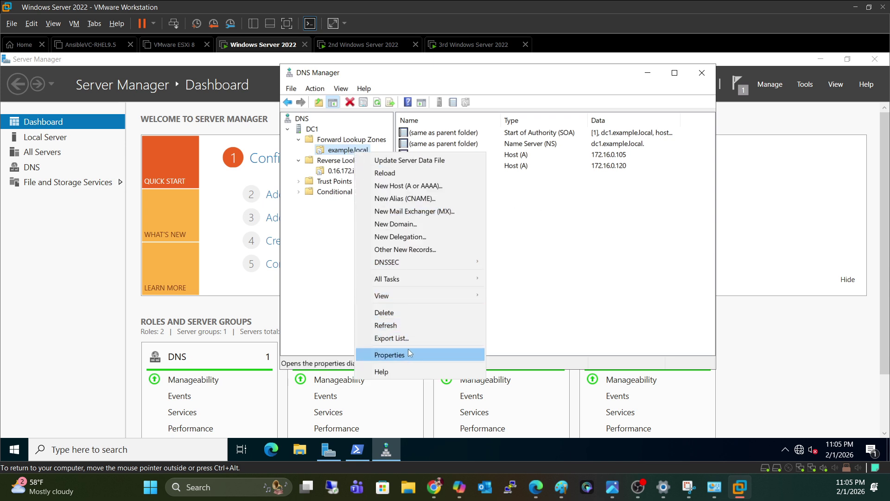
{"action": "left_click", "coordinate": [333, 150]}
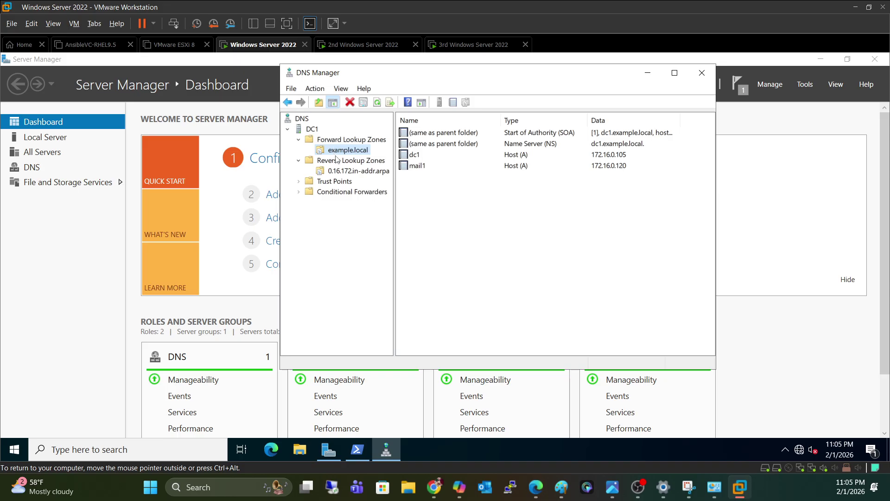
Allow zone transfers of the example.local forward zone to any server and apply the change
{"action": "right_click", "coordinate": [339, 154]}
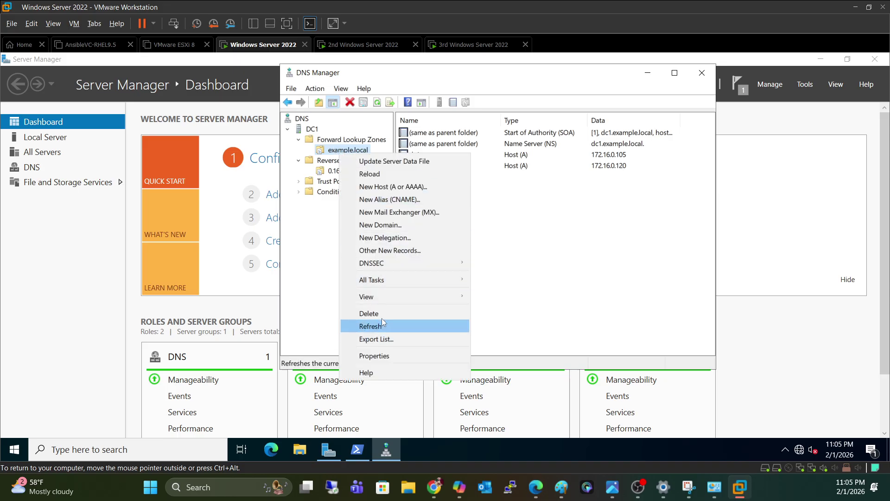
{"action": "left_click", "coordinate": [394, 355]}
{"action": "left_click", "coordinate": [482, 102]}
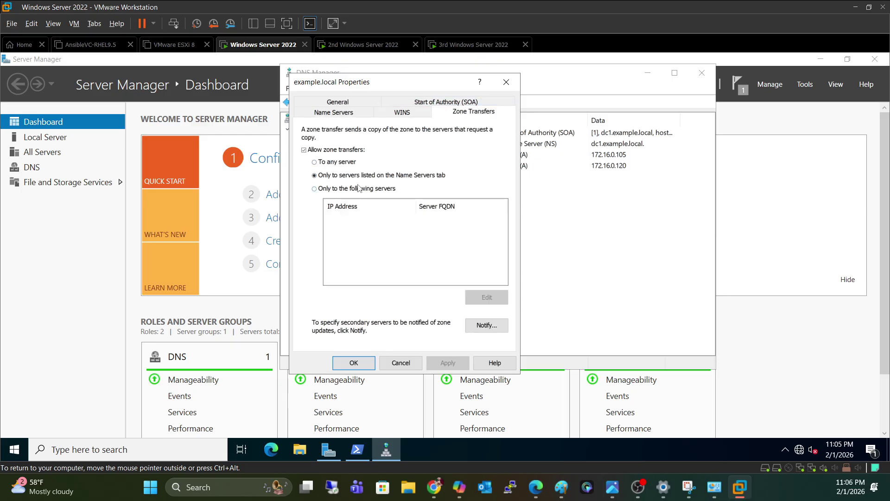
{"action": "left_click", "coordinate": [338, 162]}
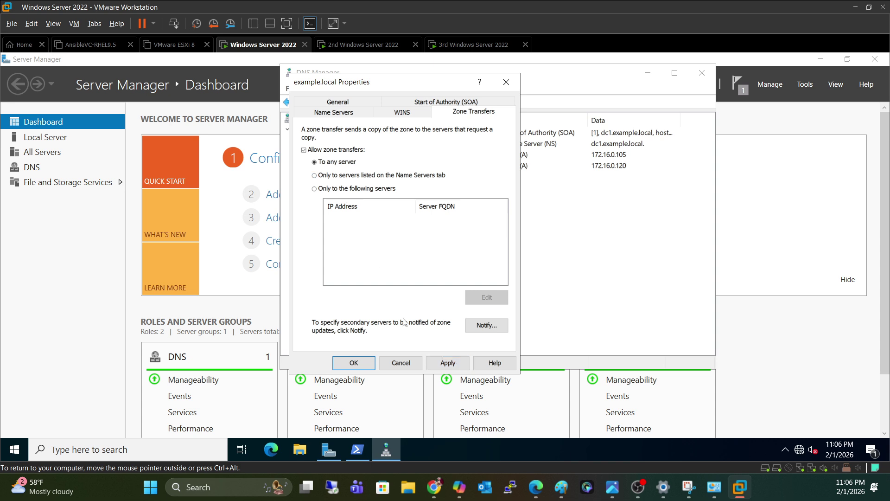
{"action": "left_click", "coordinate": [459, 363]}
{"action": "left_click", "coordinate": [401, 363]}
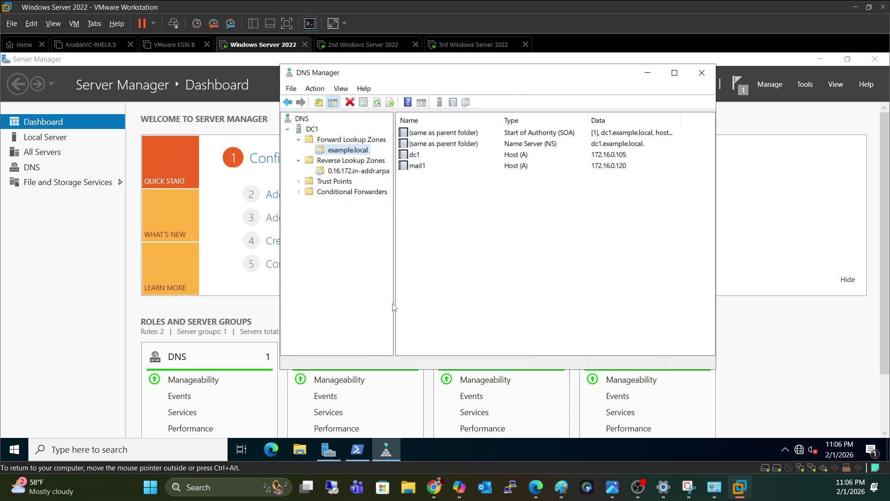
Allow zone transfers of the 0.16.172.in-addr.arpa reverse zone to any server and apply the change
{"action": "left_click", "coordinate": [353, 181]}
{"action": "left_click", "coordinate": [355, 171]}
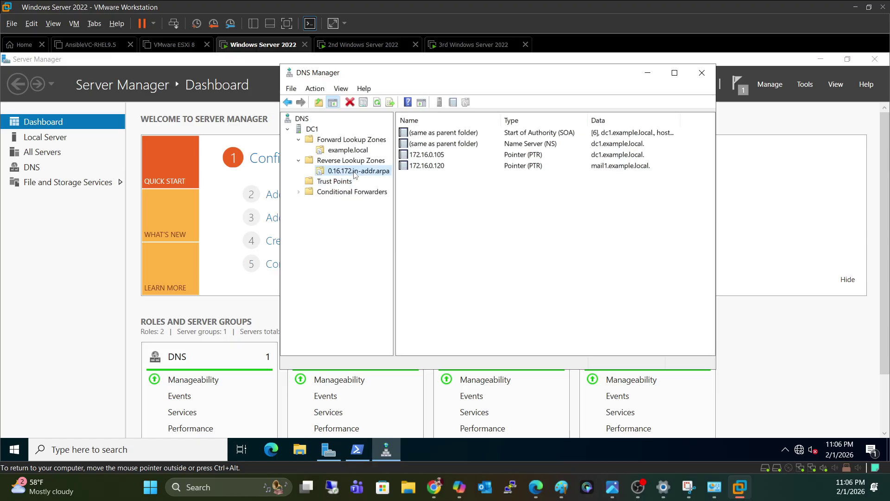
{"action": "right_click", "coordinate": [354, 173]}
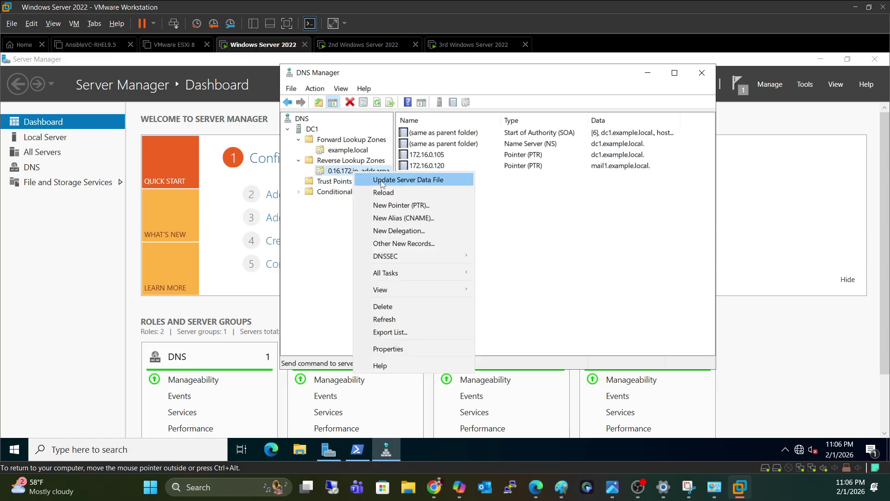
{"action": "left_click", "coordinate": [394, 349]}
{"action": "left_click", "coordinate": [478, 113]}
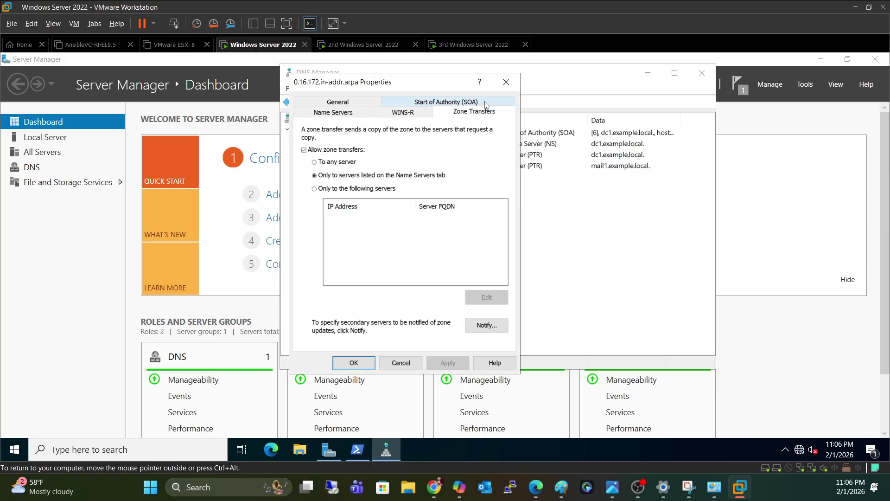
{"action": "left_click", "coordinate": [338, 162]}
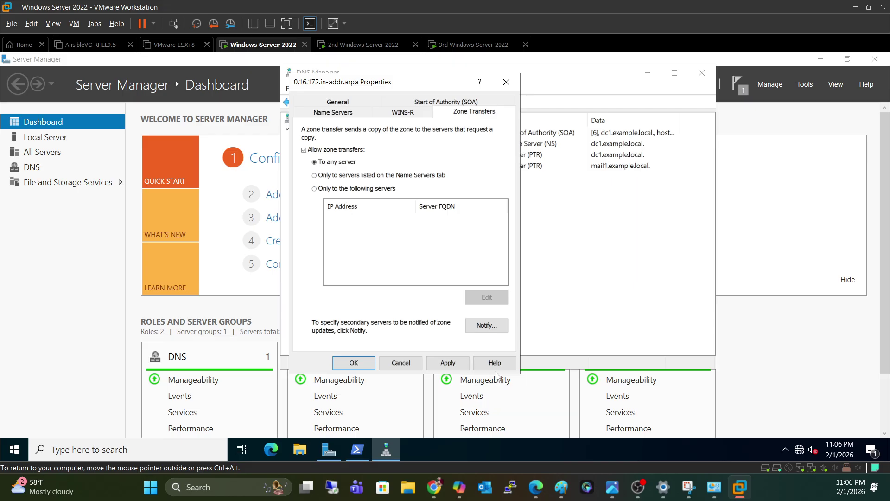
{"action": "left_click", "coordinate": [448, 363]}
{"action": "left_click", "coordinate": [357, 362]}
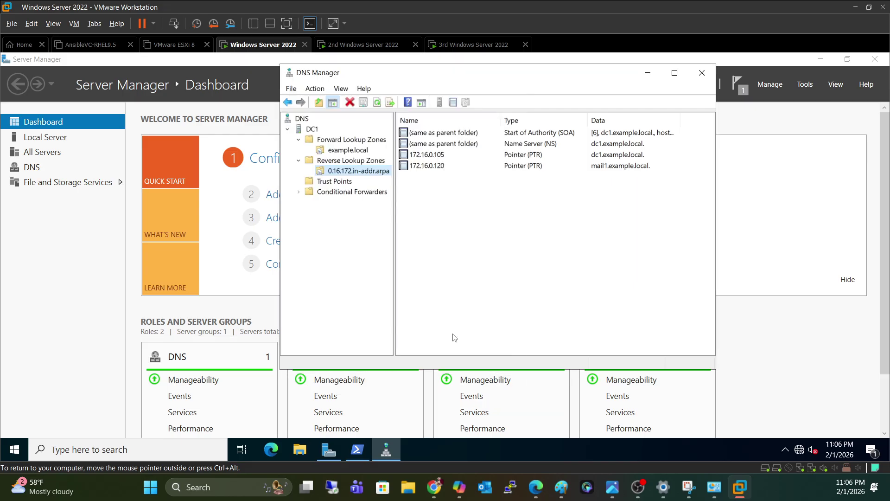
Switch to the PowerShell window, enlarge its text and enter the command nslookup dc1.example.local without running it
{"action": "left_click", "coordinate": [648, 73]}
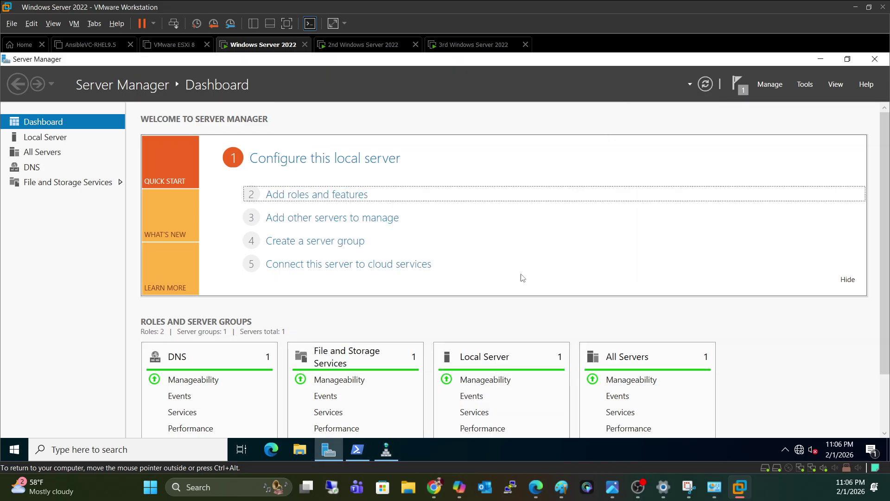
{"action": "left_click", "coordinate": [357, 450]}
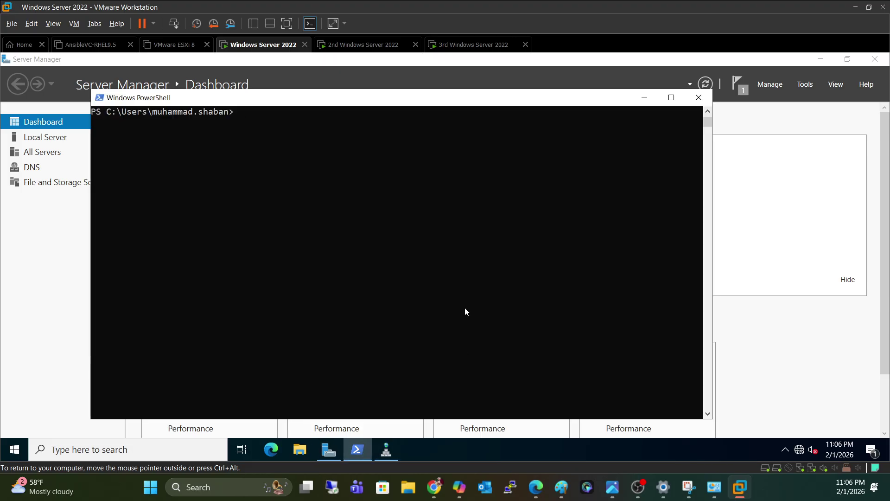
{"action": "left_click", "coordinate": [466, 265]}
{"action": "scroll", "coordinate": [482, 273], "scroll_direction": "up", "scroll_amount": 1}
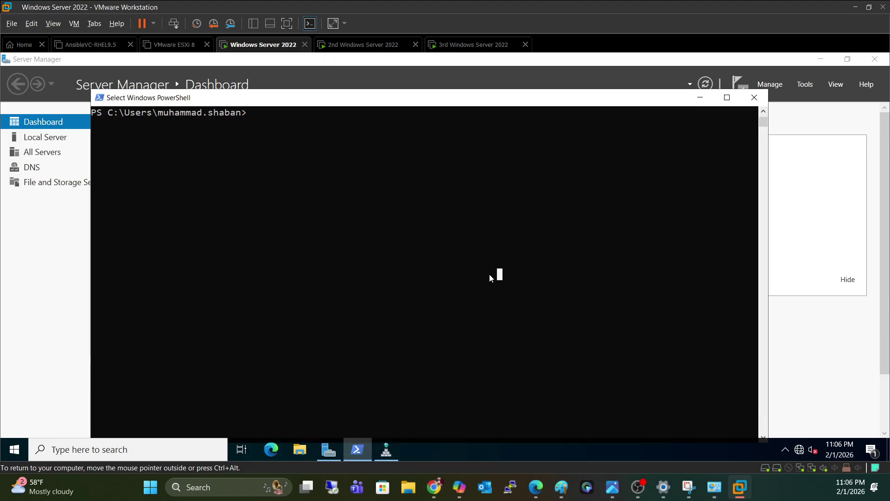
{"action": "left_click", "coordinate": [593, 203]}
{"action": "type", "text": "nsloo"}
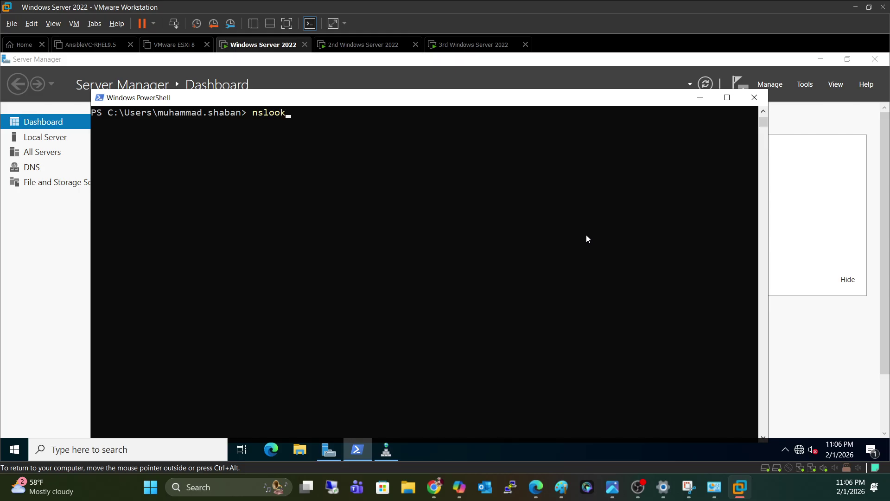
{"action": "type", "text": "k"}
{"action": "key", "text": "Tab"}
{"action": "type", "text": "up"}
{"action": "key", "text": "BackSpace"}
{"action": "key", "text": "BackSpace"}
{"action": "key", "text": "BackSpace"}
{"action": "key", "text": "BackSpace"}
{"action": "key", "text": "BackSpace"}
{"action": "key", "text": "BackSpace"}
{"action": "type", "text": "dc1.ex"}
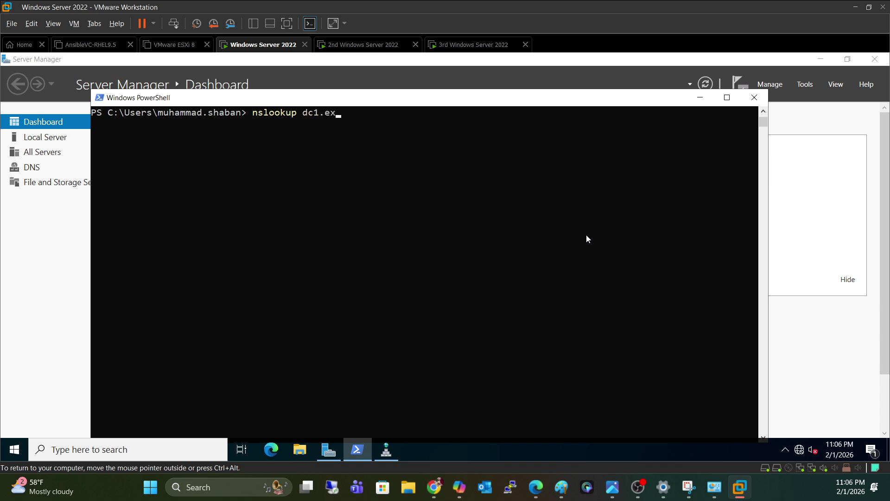
{"action": "type", "text": "ample.local"}
Open Network Connections with ncpa.cpl and check Ethernet1's connection details and IPv4 DNS server setting
{"action": "key", "text": "super+r"}
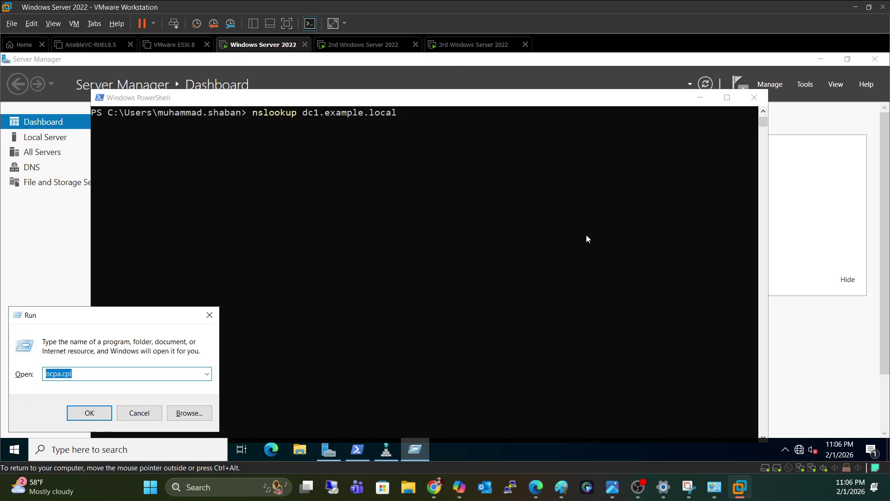
{"action": "left_click", "coordinate": [88, 412]}
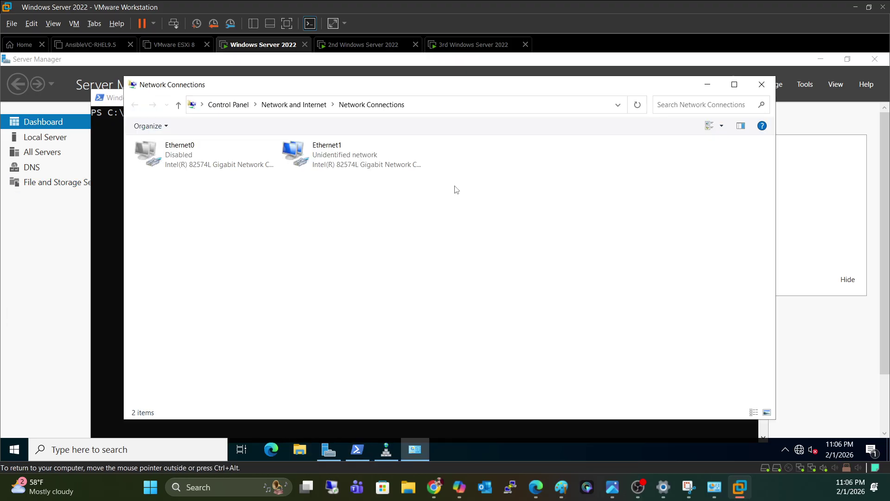
{"action": "double_click", "coordinate": [398, 159]}
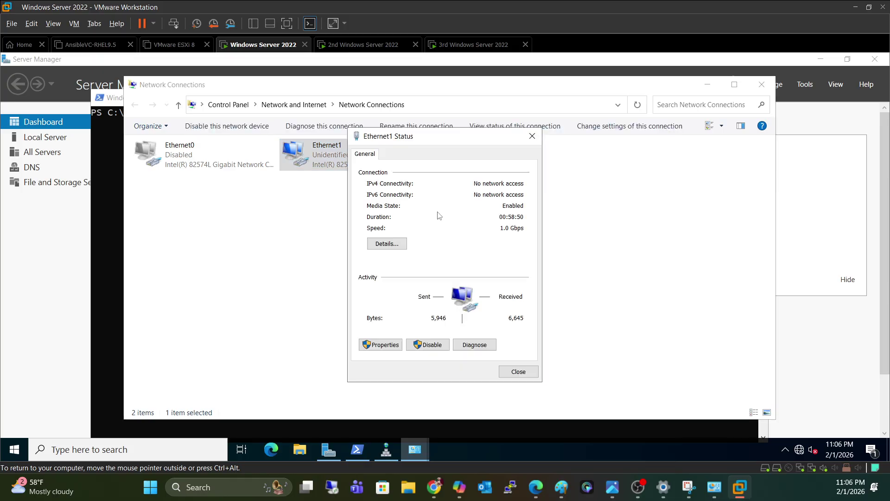
{"action": "left_click", "coordinate": [396, 247]}
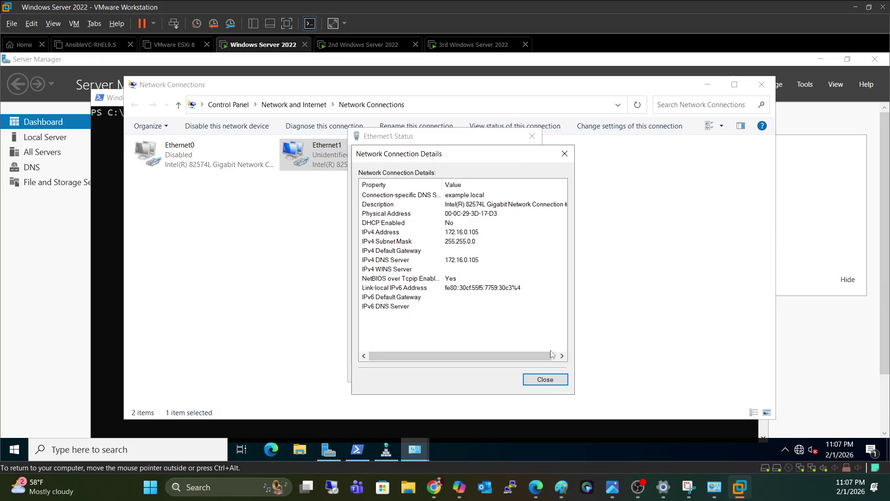
{"action": "left_click", "coordinate": [542, 381]}
{"action": "left_click", "coordinate": [388, 344]}
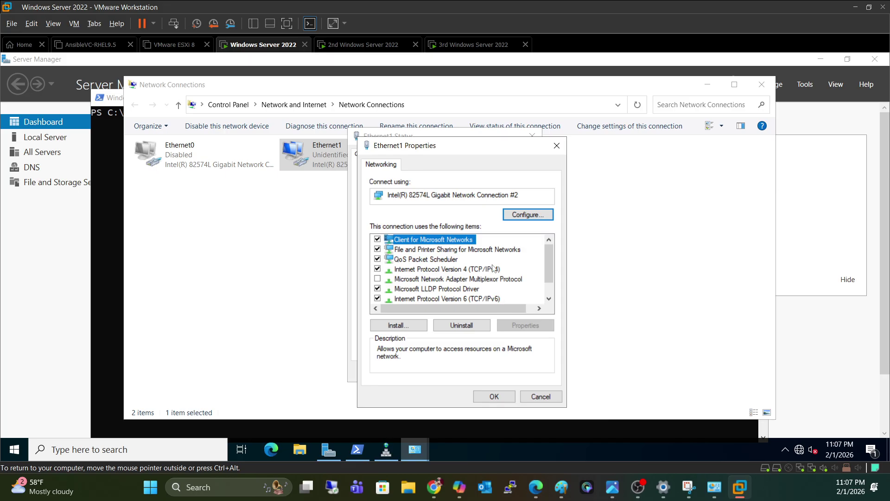
{"action": "double_click", "coordinate": [495, 269]}
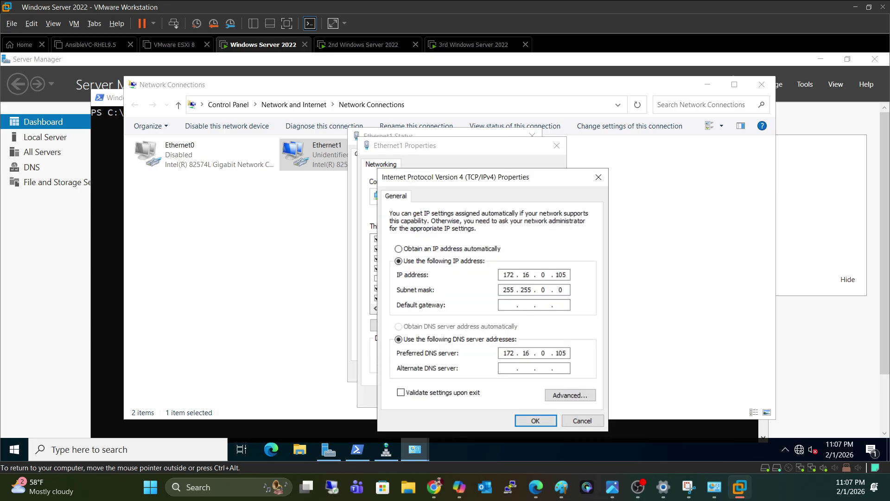
{"action": "double_click", "coordinate": [560, 353]}
{"action": "left_click", "coordinate": [544, 416]}
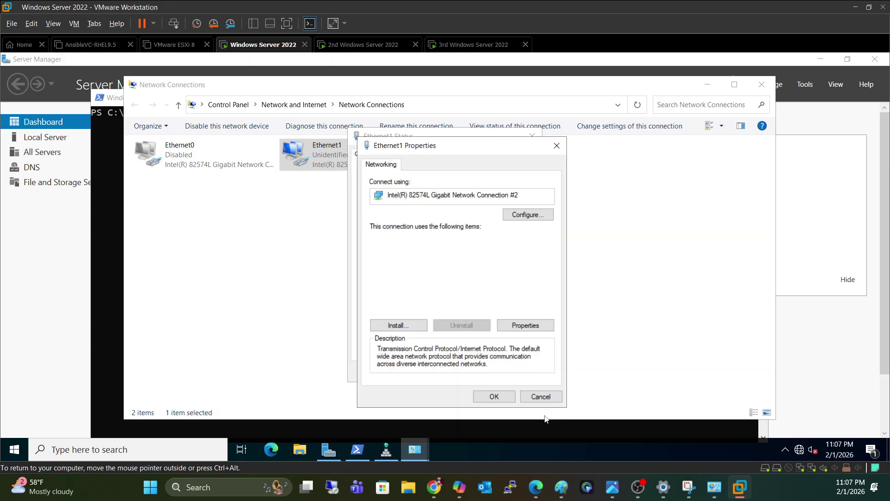
{"action": "left_click", "coordinate": [493, 396]}
{"action": "left_click", "coordinate": [518, 373]}
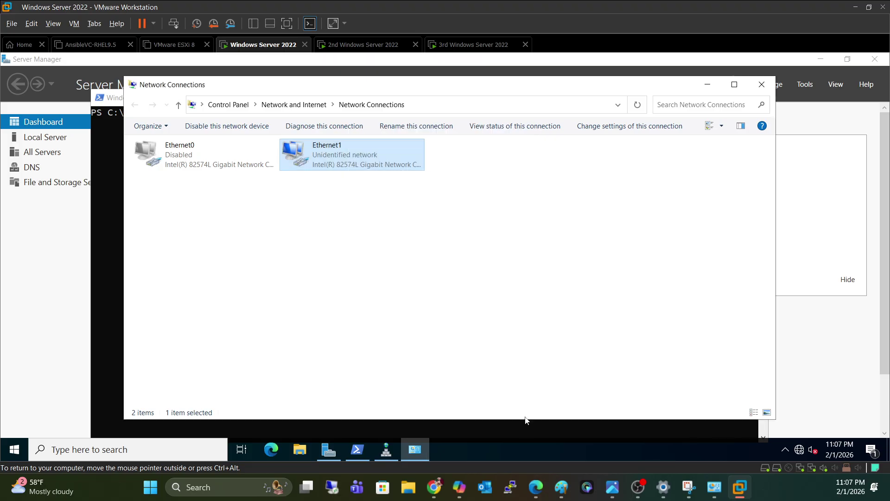
Return to PowerShell and run the prepared nslookup query for dc1.example.local
{"action": "left_click", "coordinate": [527, 434]}
{"action": "left_click", "coordinate": [499, 309]}
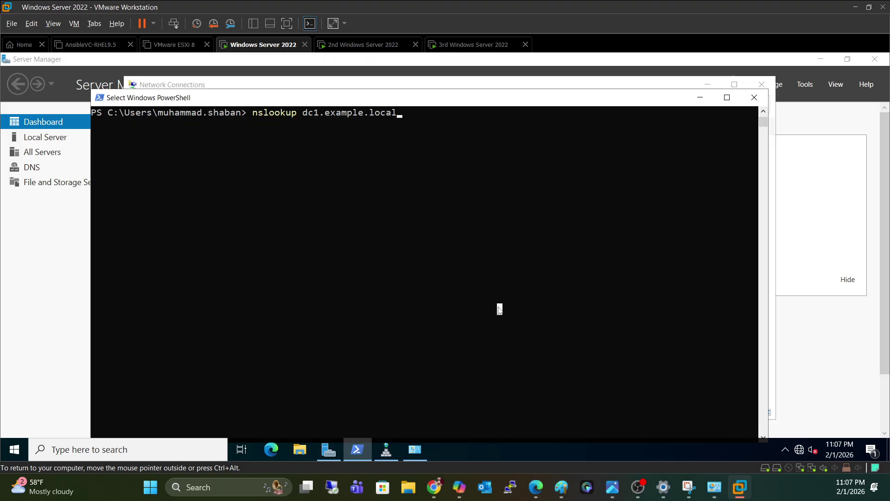
{"action": "key", "text": "Escape"}
{"action": "key", "text": "Return"}
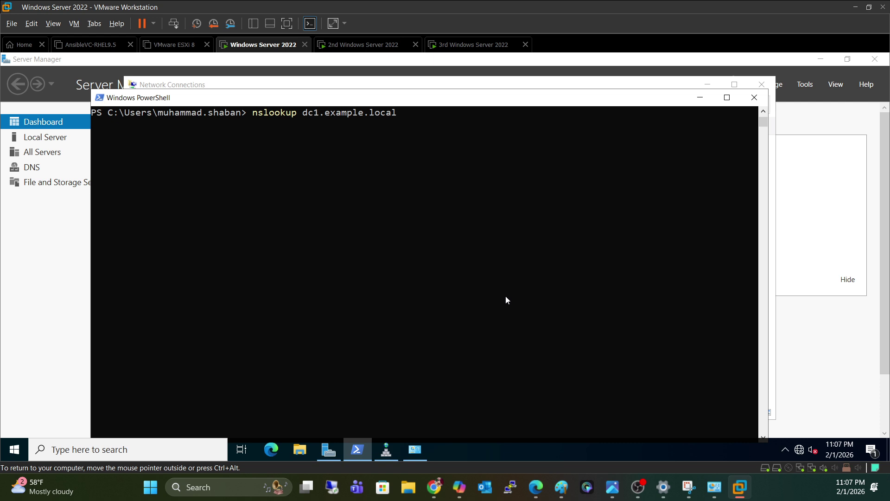
Run a reverse lookup of 172.16.0.105 with nslookup
{"action": "key", "text": "Up"}
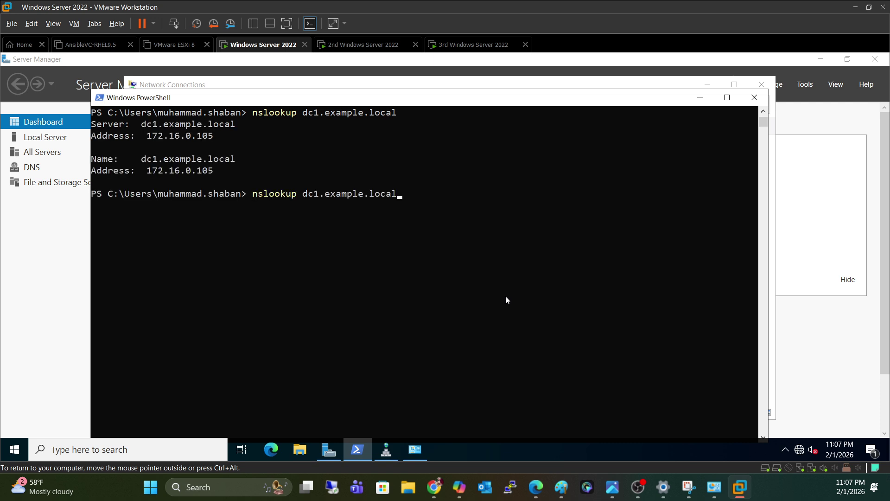
{"action": "key", "text": "BackSpace"}
{"action": "key", "text": "BackSpace"}
{"action": "key", "text": "BackSpace"}
{"action": "key", "text": "BackSpace"}
{"action": "key", "text": "BackSpace"}
{"action": "key", "text": "BackSpace"}
{"action": "key", "text": "BackSpace"}
{"action": "key", "text": "BackSpace"}
{"action": "key", "text": "BackSpace"}
{"action": "key", "text": "BackSpace"}
{"action": "key", "text": "BackSpace"}
{"action": "key", "text": "BackSpace"}
{"action": "key", "text": "BackSpace"}
{"action": "key", "text": "BackSpace"}
{"action": "key", "text": "BackSpace"}
{"action": "key", "text": "BackSpace"}
{"action": "key", "text": "Return"}
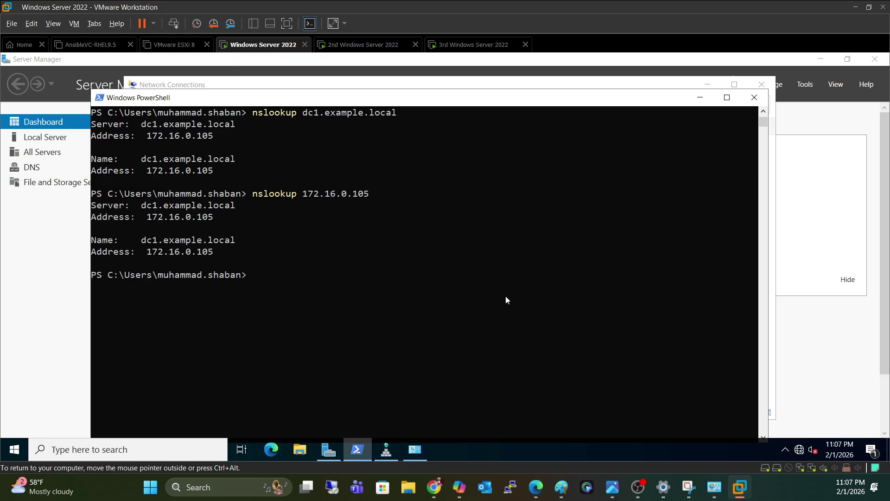
Run a reverse lookup of 172.16.0.120 with nslookup and clear the console
{"action": "key", "text": "Up"}
{"action": "key", "text": "BackSpace"}
{"action": "key", "text": "BackSpace"}
{"action": "type", "text": "20"}
{"action": "key", "text": "Return"}
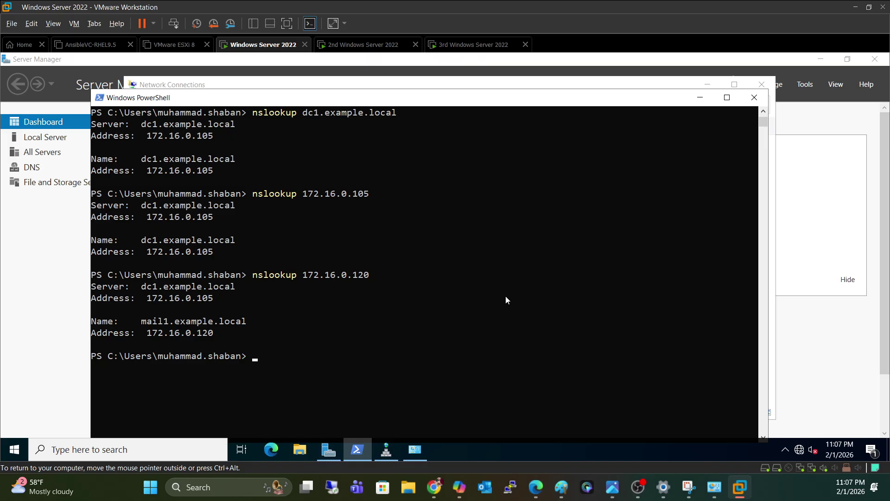
{"action": "key", "text": "ctrl+l"}
{"action": "key", "text": "Return"}
{"action": "key", "text": "Return"}
{"action": "key", "text": "Return"}
{"action": "key", "text": "Return"}
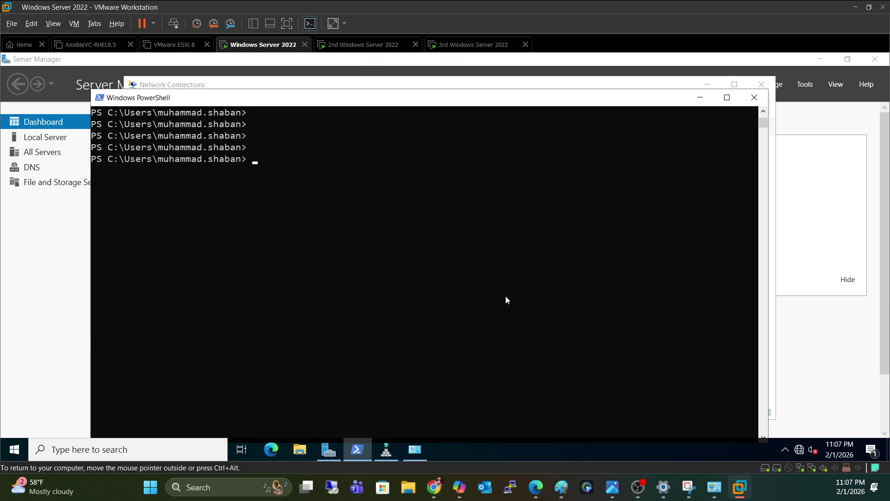
Switch to the 2nd Windows Server 2022 virtual machine, close the finished roles wizard and minimize Network Connections
{"action": "left_click", "coordinate": [383, 44]}
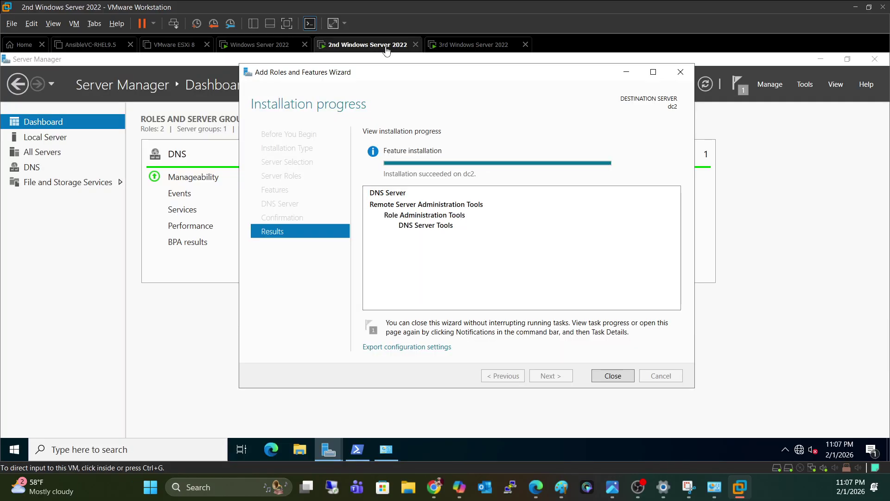
{"action": "left_click", "coordinate": [613, 375]}
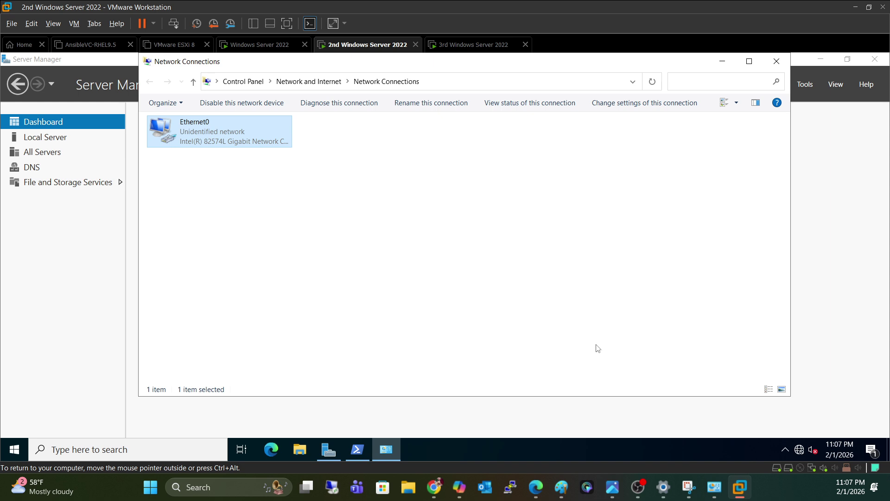
{"action": "left_click", "coordinate": [722, 62]}
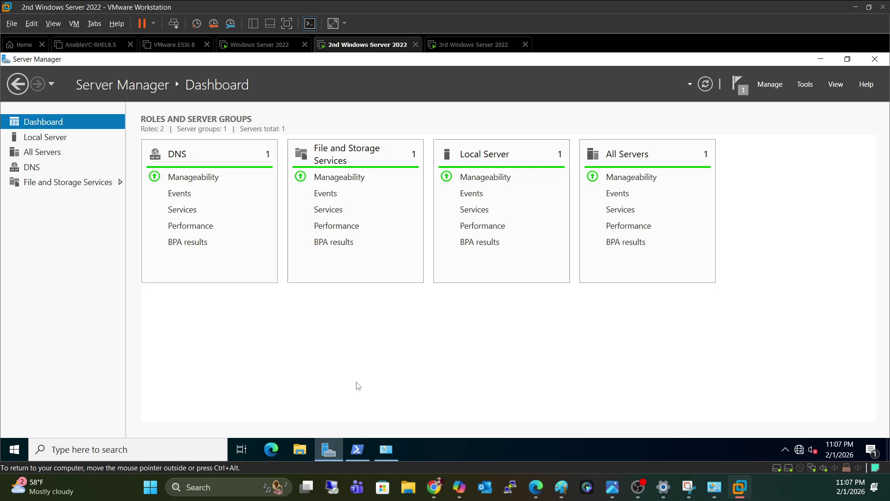
Open the Services console with services.msc, check the DNS Server service's status and startup type, and close the console
{"action": "key", "text": "super+r"}
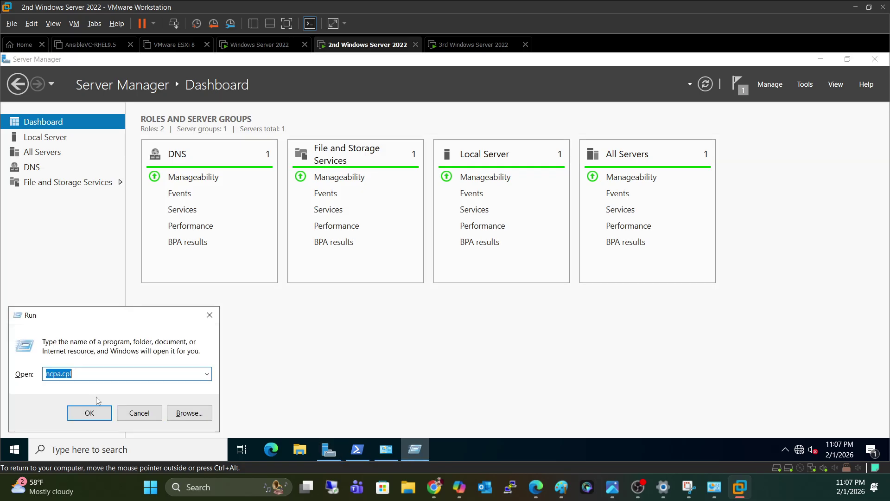
{"action": "left_click", "coordinate": [207, 374]}
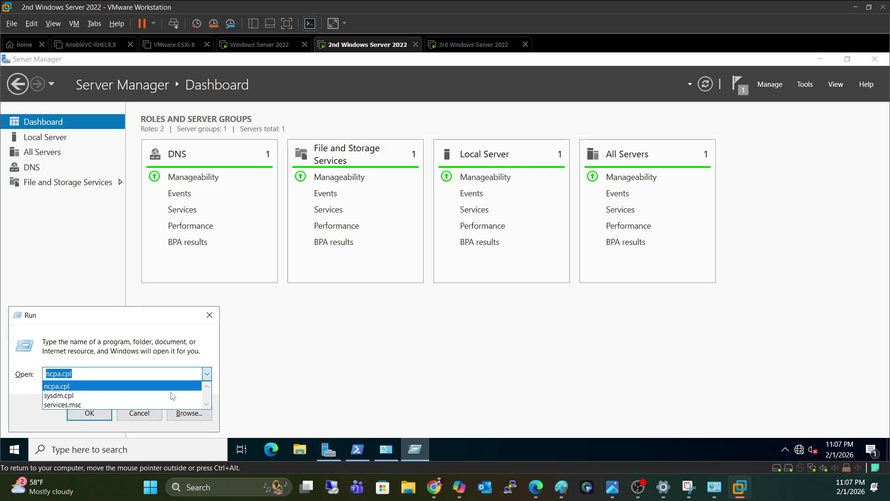
{"action": "left_click", "coordinate": [159, 403]}
{"action": "left_click", "coordinate": [89, 412]}
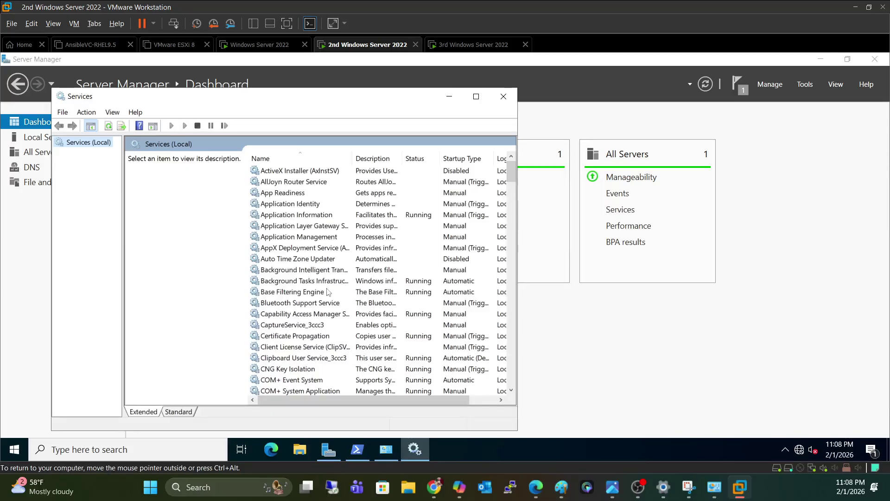
{"action": "left_click", "coordinate": [326, 291]}
{"action": "key", "text": "d"}
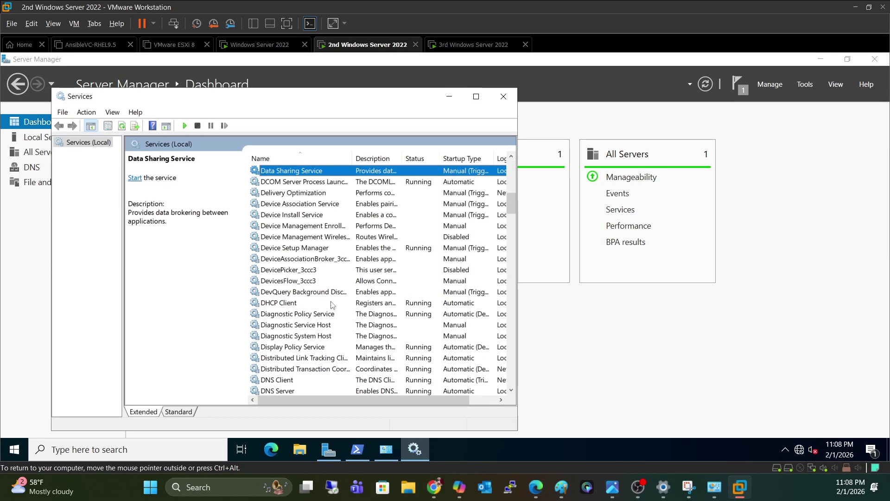
{"action": "left_click", "coordinate": [306, 306]}
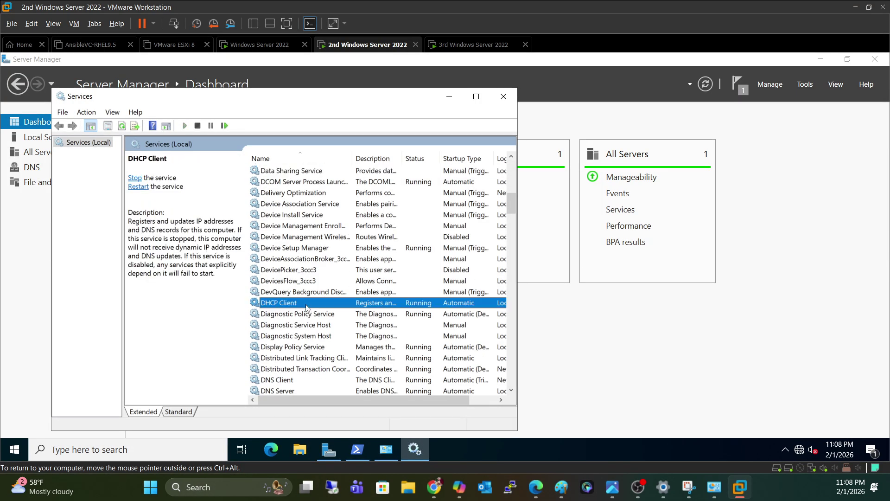
{"action": "left_click", "coordinate": [297, 392]}
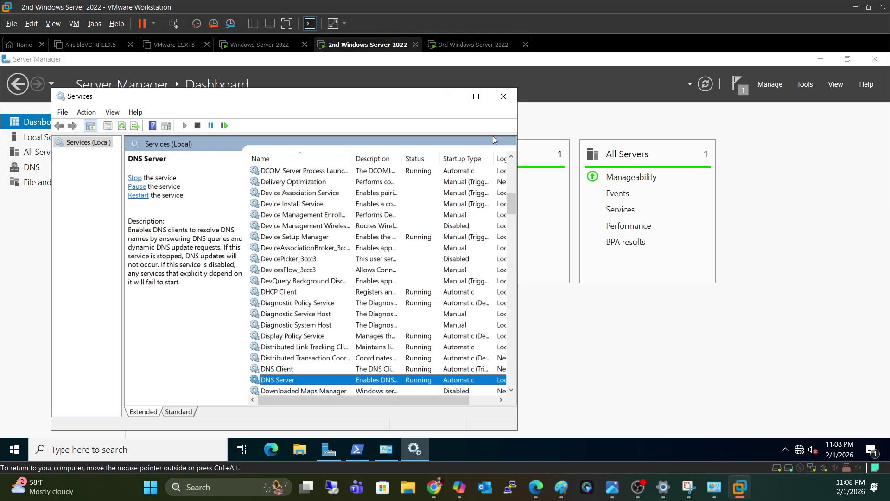
{"action": "left_click", "coordinate": [504, 96]}
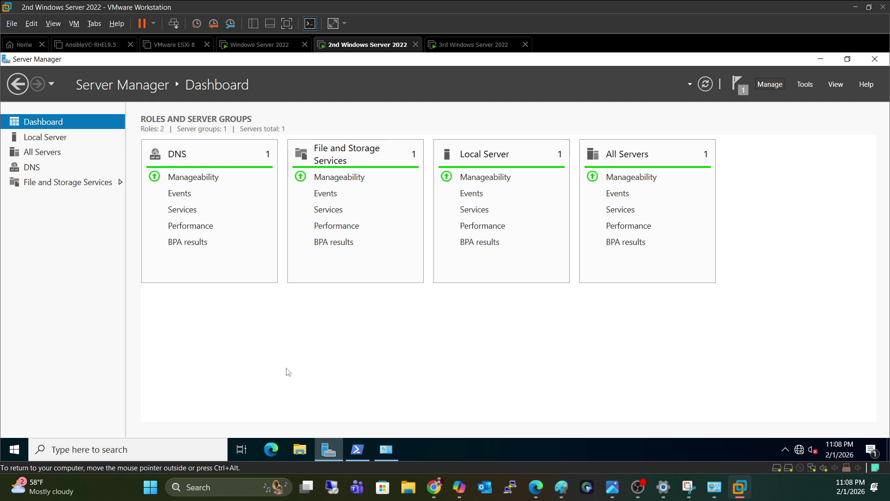
Open the DNS Manager console on the second server
{"action": "left_click", "coordinate": [204, 449]}
{"action": "type", "text": "dn"}
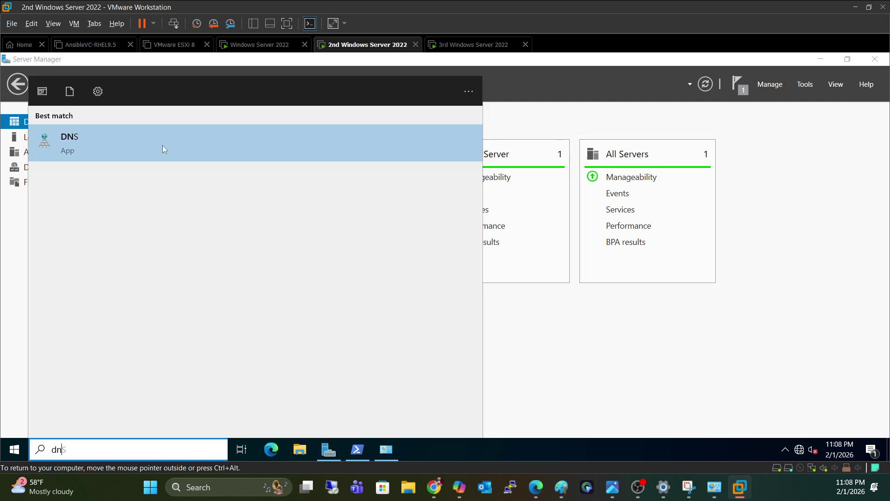
{"action": "left_click", "coordinate": [156, 139]}
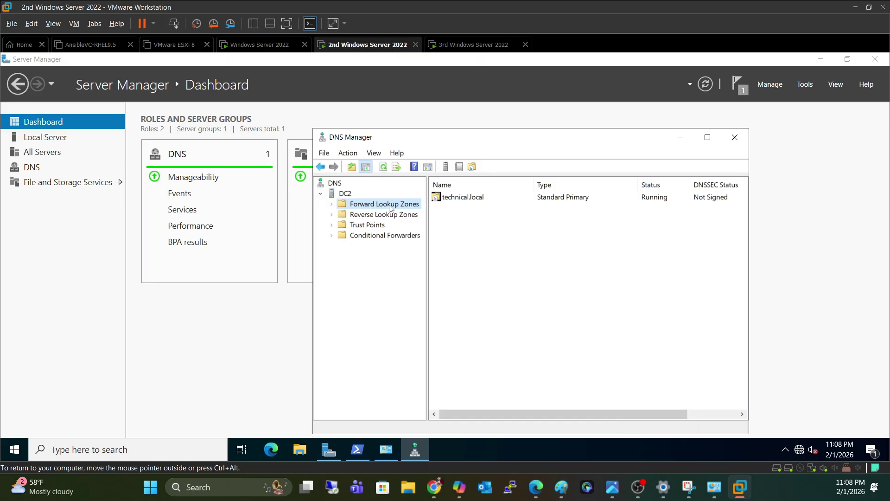
Delete the existing technical.local forward lookup zone from DC2
{"action": "left_click", "coordinate": [460, 200]}
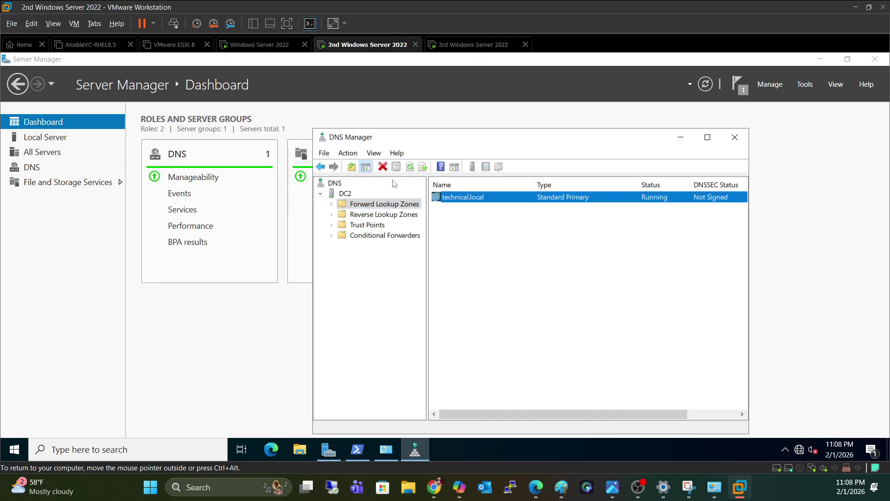
{"action": "double_click", "coordinate": [394, 204]}
{"action": "left_click", "coordinate": [400, 214]}
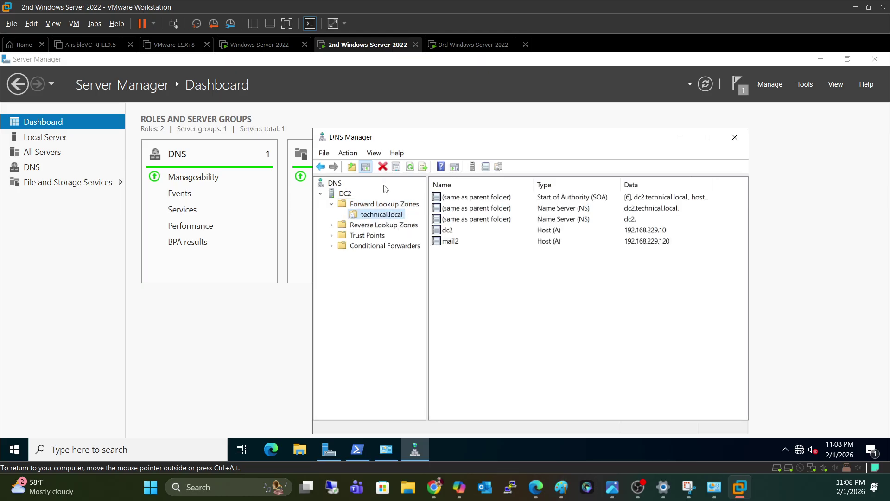
{"action": "left_click", "coordinate": [383, 166]}
{"action": "left_click", "coordinate": [482, 326]}
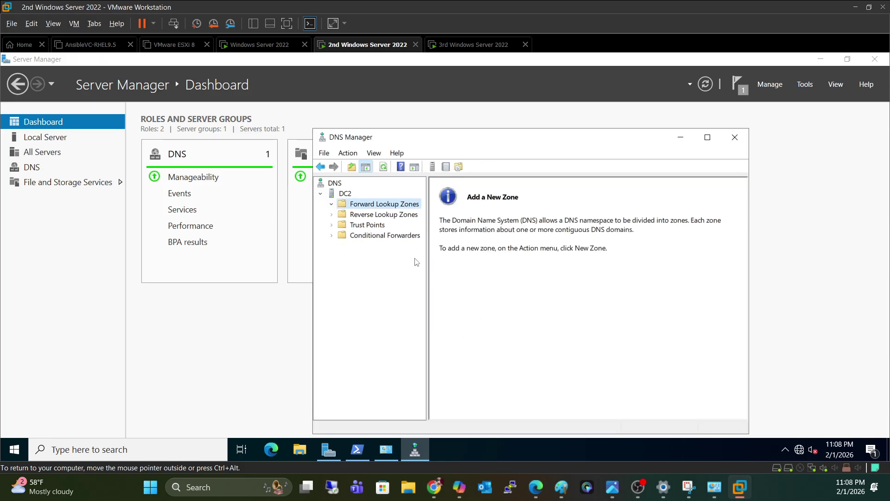
Delete the existing 229.168.192.in-addr.arpa reverse lookup zone from DC2
{"action": "double_click", "coordinate": [390, 215]}
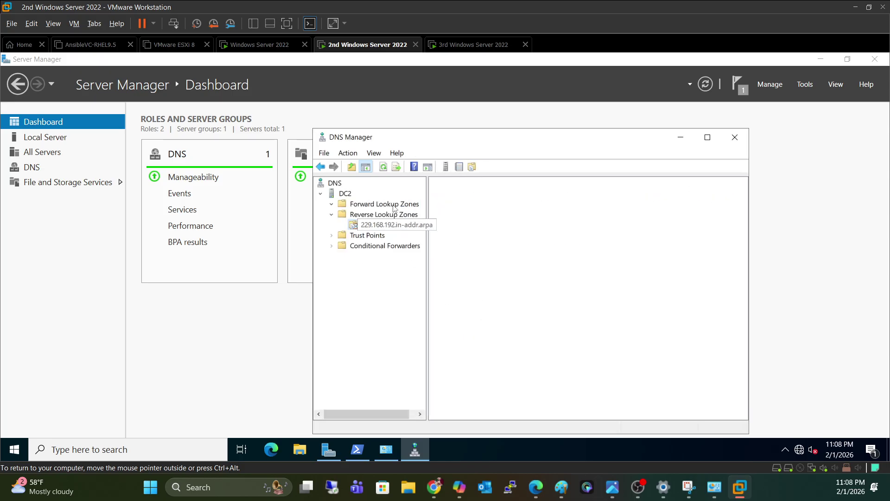
{"action": "left_click", "coordinate": [392, 224]}
{"action": "left_click", "coordinate": [383, 166]}
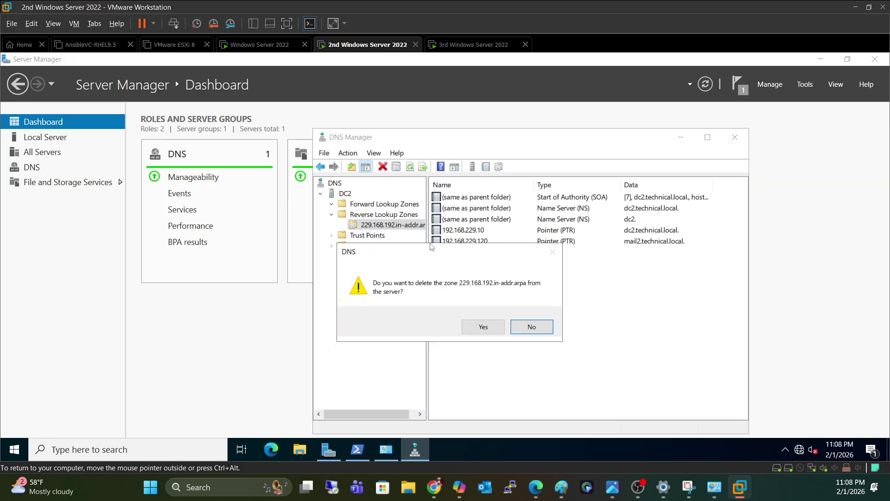
{"action": "left_click", "coordinate": [482, 327]}
Create a primary forward lookup zone technical.local with a new zone file, allowing nonsecure and secure dynamic updates, and view its records
{"action": "left_click", "coordinate": [420, 205]}
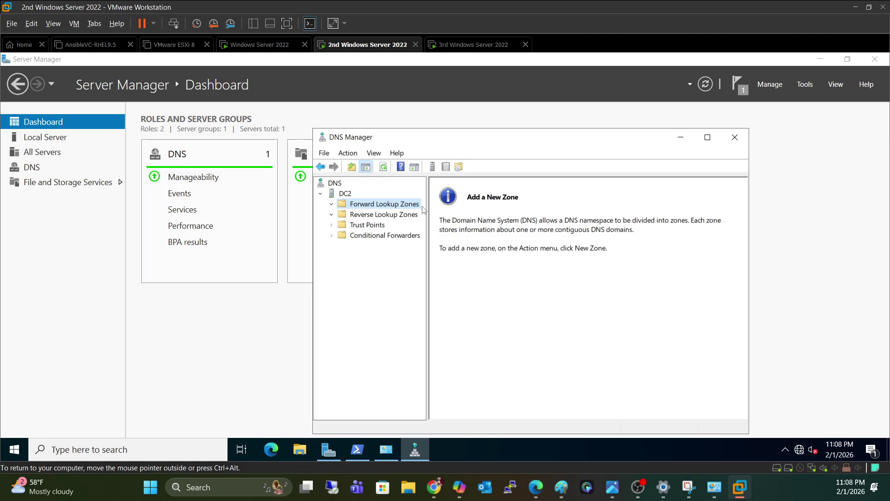
{"action": "right_click", "coordinate": [393, 210]}
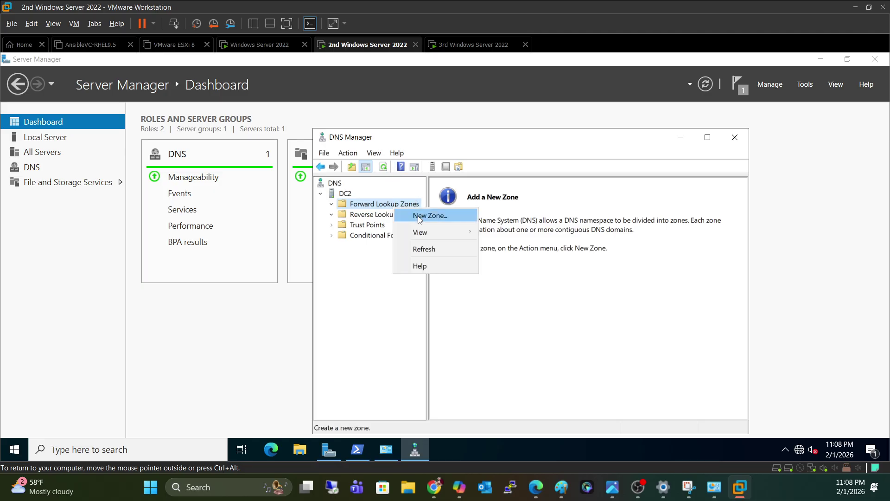
{"action": "left_click", "coordinate": [420, 217]}
{"action": "left_click", "coordinate": [537, 367]}
{"action": "left_click", "coordinate": [537, 367]}
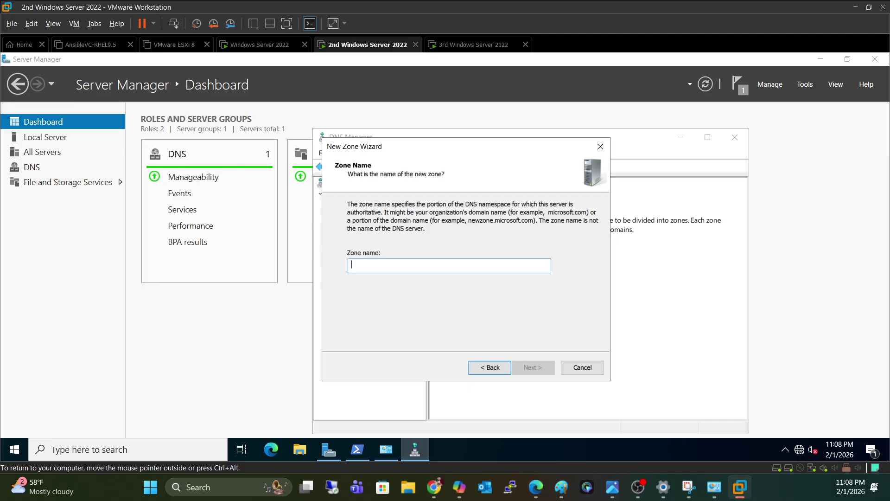
{"action": "type", "text": "technal.local"}
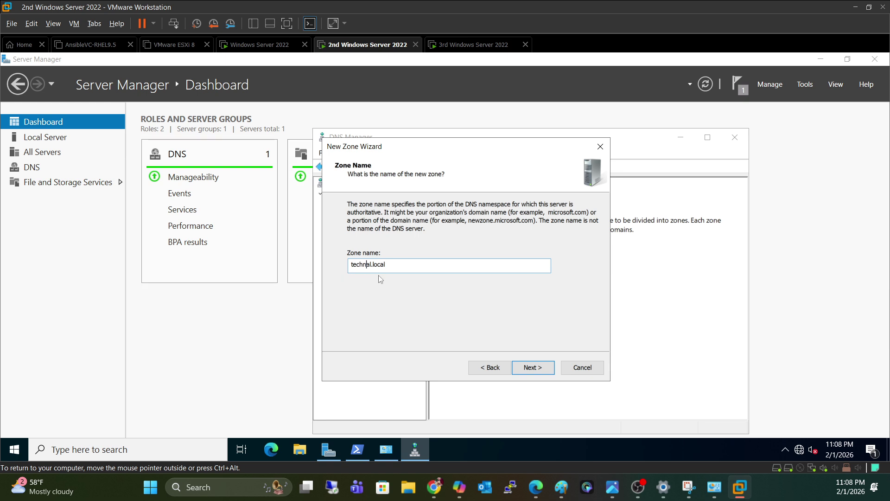
{"action": "type", "text": "ic"}
{"action": "left_click", "coordinate": [532, 368]}
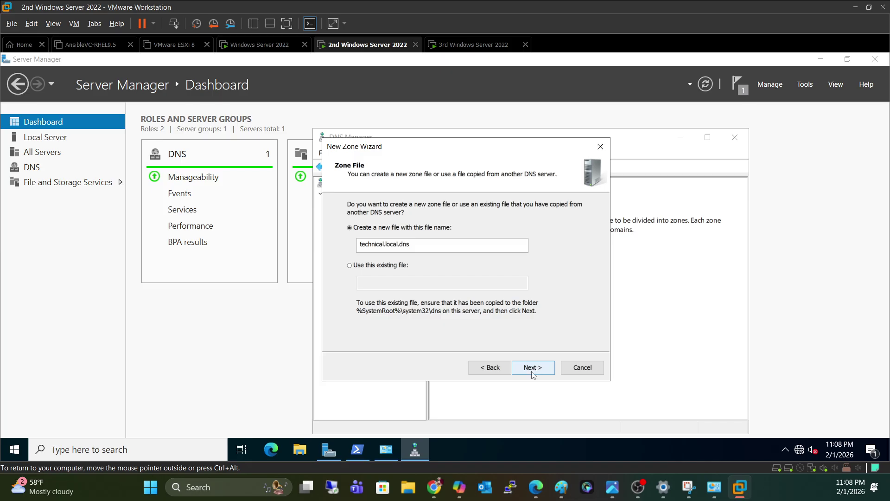
{"action": "left_click", "coordinate": [534, 373]}
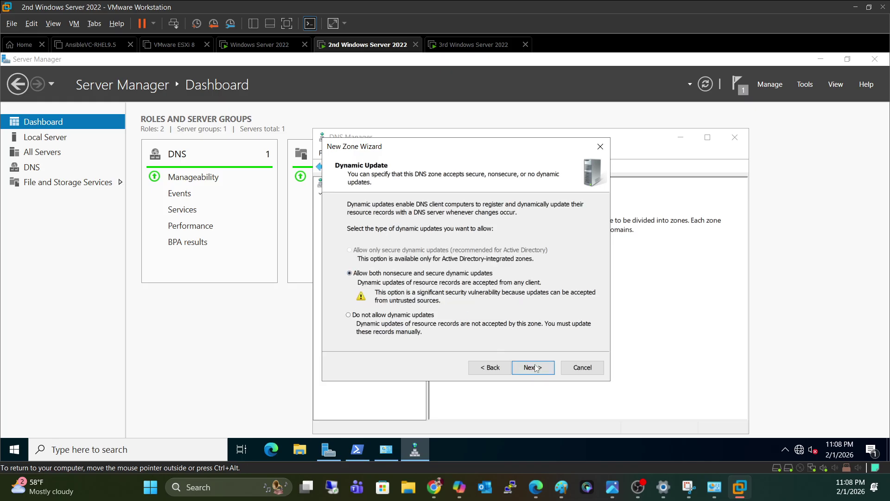
{"action": "left_click", "coordinate": [536, 368]}
{"action": "left_click", "coordinate": [533, 369]}
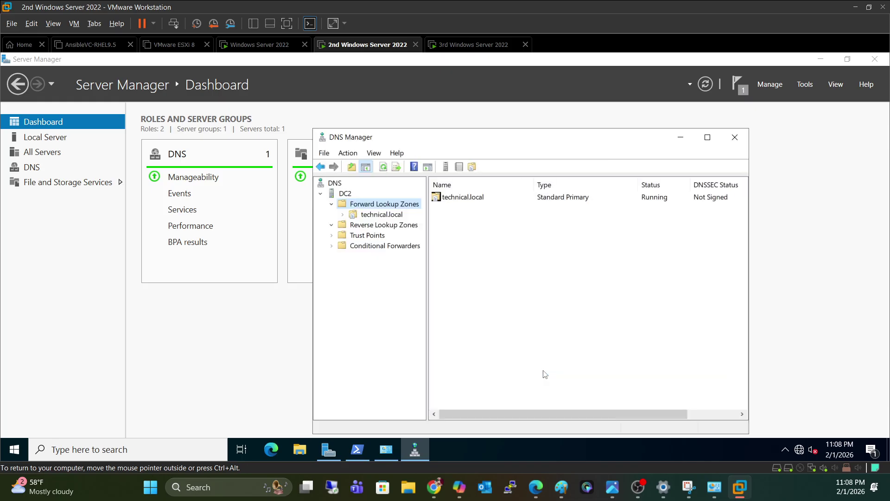
{"action": "left_click", "coordinate": [363, 215]}
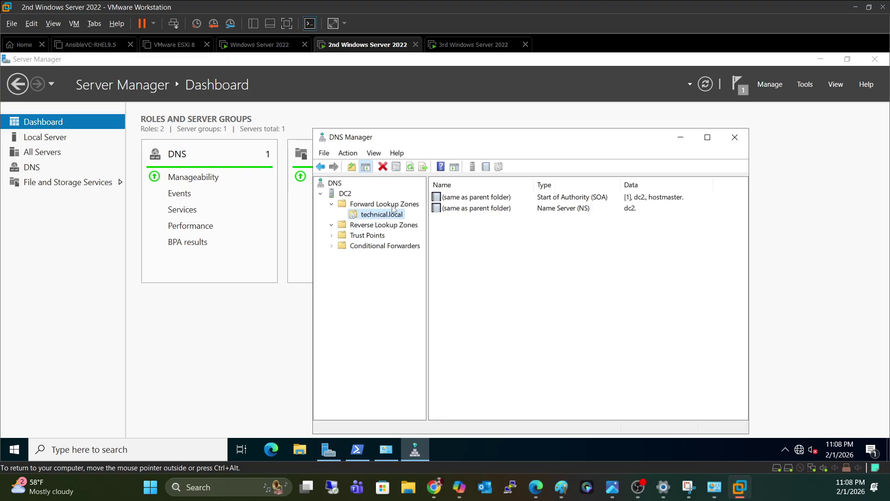
{"action": "left_click", "coordinate": [472, 211]}
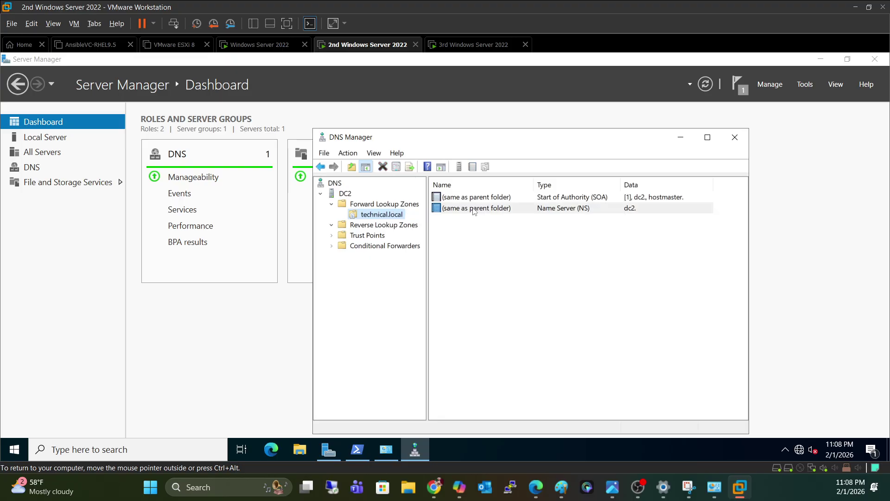
Create a primary IPv4 reverse lookup zone for network ID 192.168.229 with a new zone file
{"action": "left_click", "coordinate": [405, 227]}
{"action": "right_click", "coordinate": [406, 226]}
{"action": "left_click", "coordinate": [432, 235]}
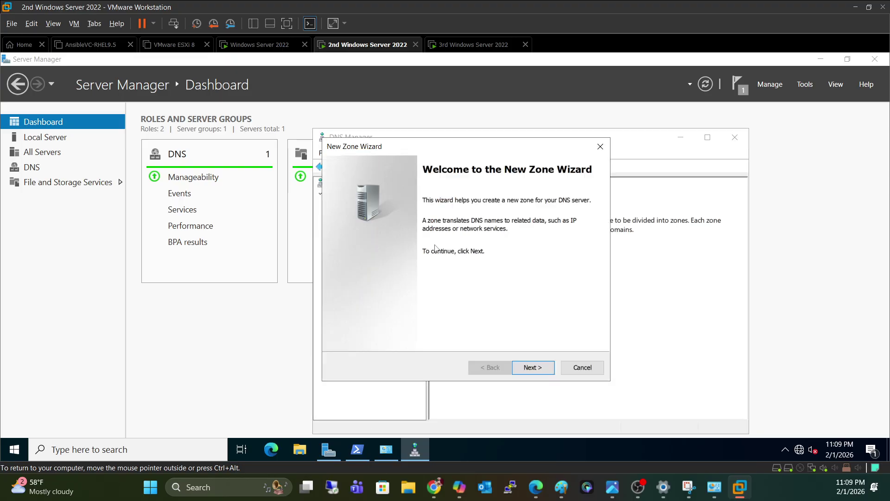
{"action": "left_click", "coordinate": [524, 369]}
{"action": "left_click", "coordinate": [524, 368]}
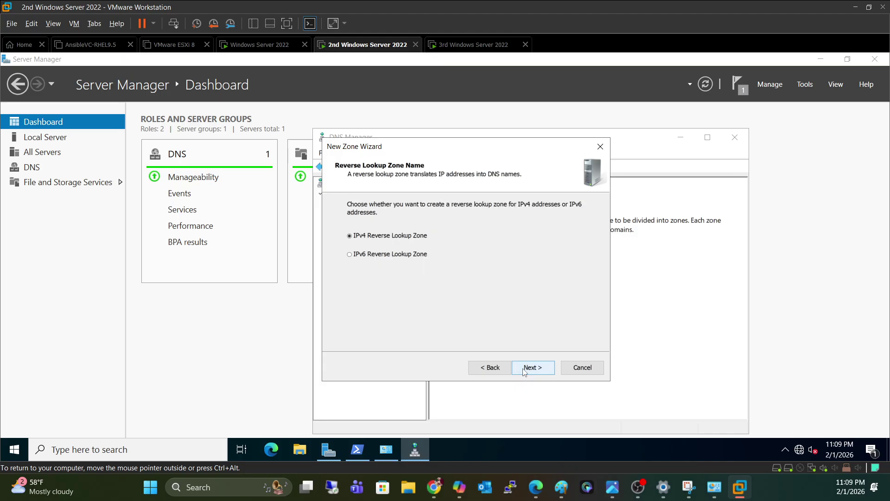
{"action": "left_click", "coordinate": [522, 368]}
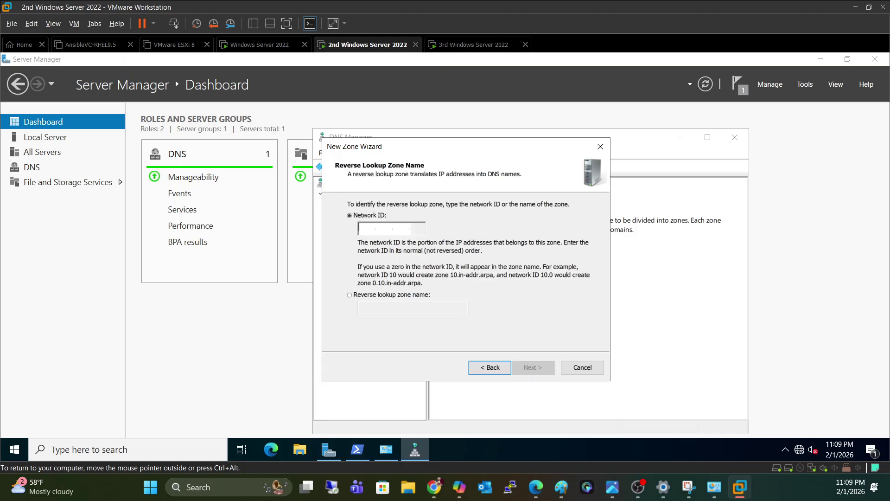
{"action": "type", "text": "192."}
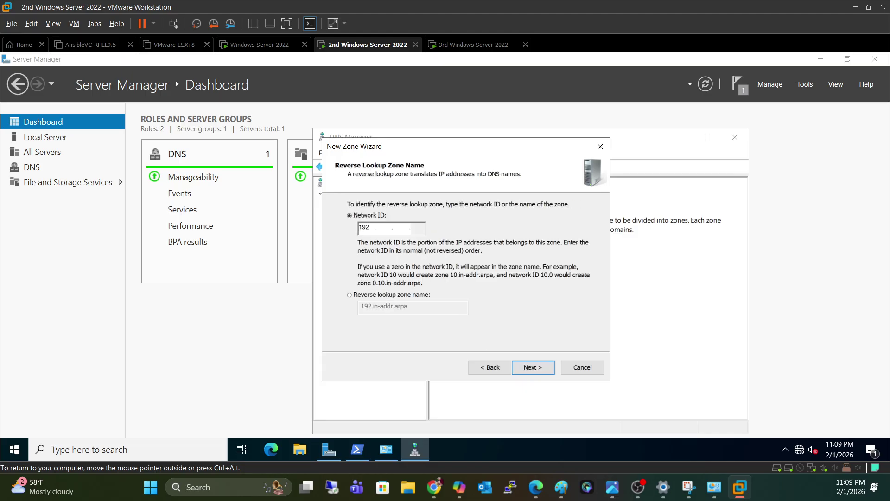
{"action": "type", "text": "168.229"}
{"action": "left_click", "coordinate": [526, 370]}
{"action": "left_click", "coordinate": [534, 369]}
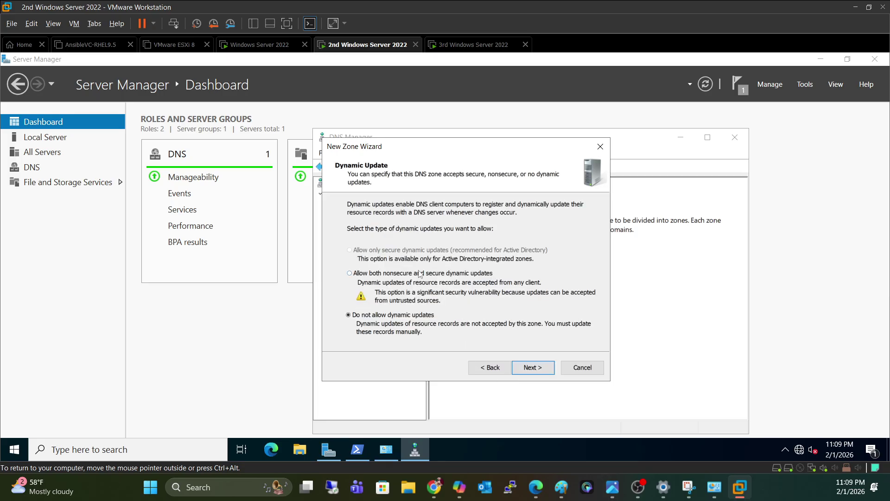
{"action": "left_click", "coordinate": [539, 372]}
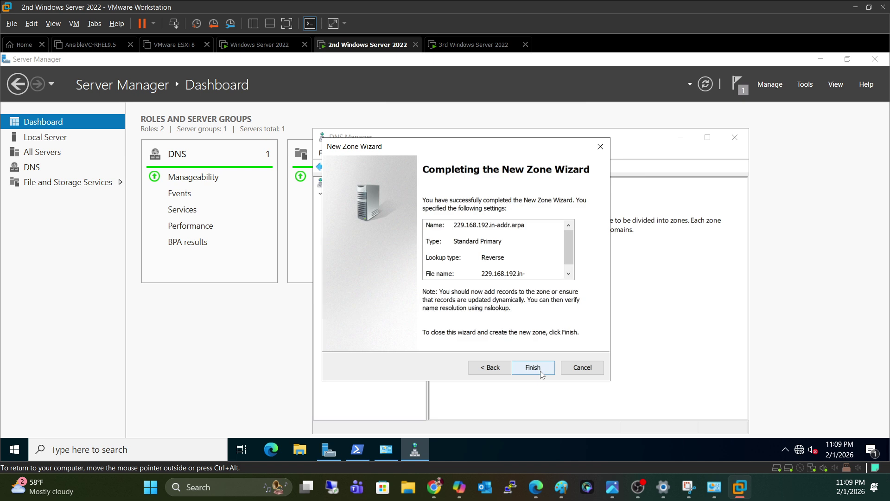
{"action": "left_click", "coordinate": [533, 367]}
Edit the technical.local name server record, setting its FQDN to dc2.example.local and its IP address to 192.168.229.10
{"action": "left_click", "coordinate": [381, 215]}
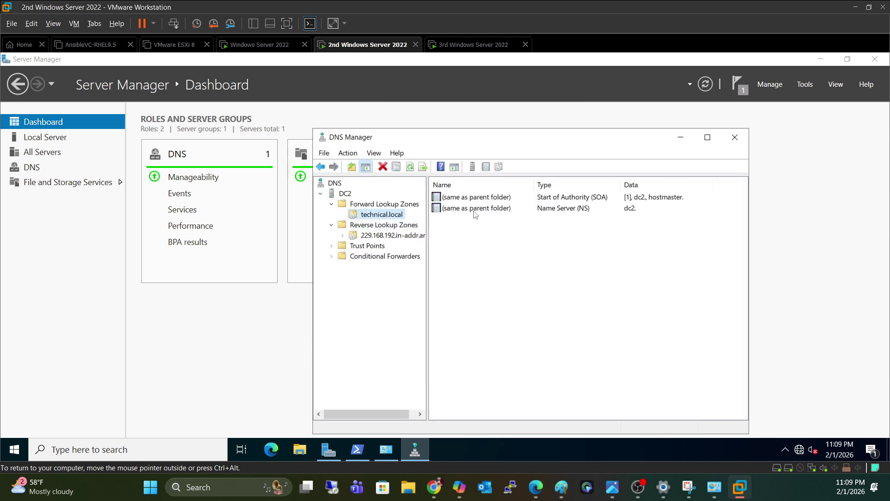
{"action": "double_click", "coordinate": [515, 208]}
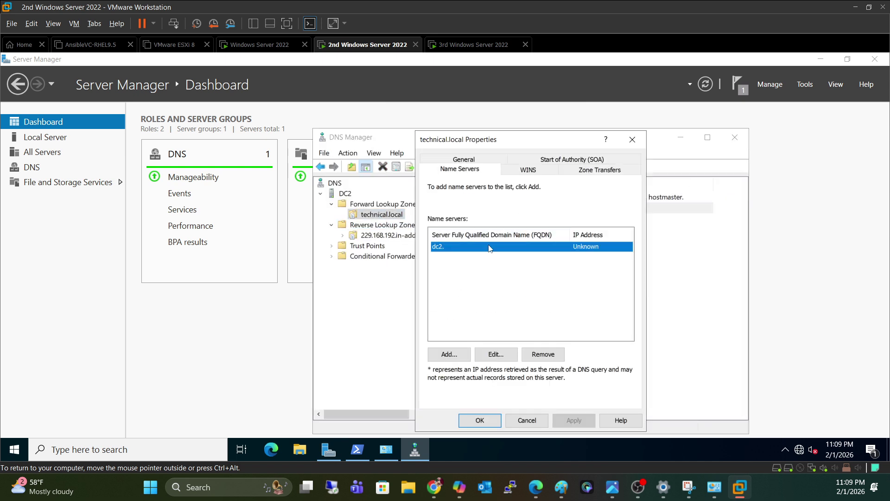
{"action": "left_click", "coordinate": [507, 359]}
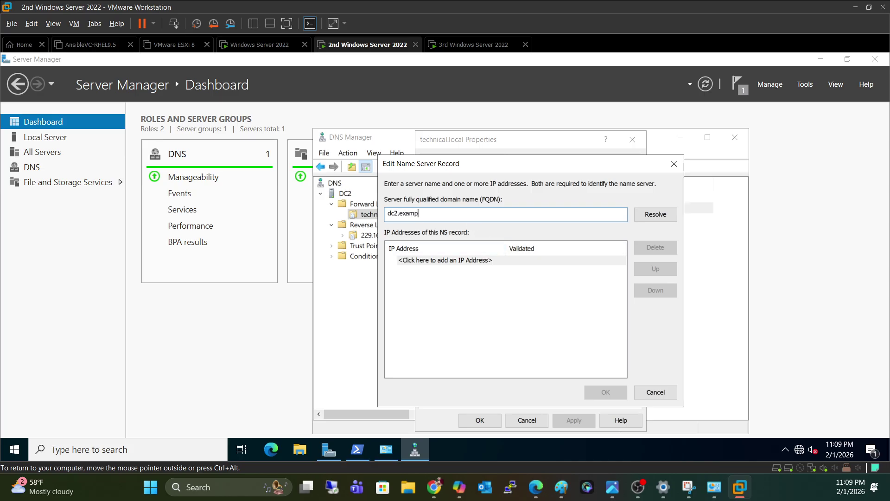
{"action": "type", "text": "example.local"}
{"action": "left_click", "coordinate": [455, 260]}
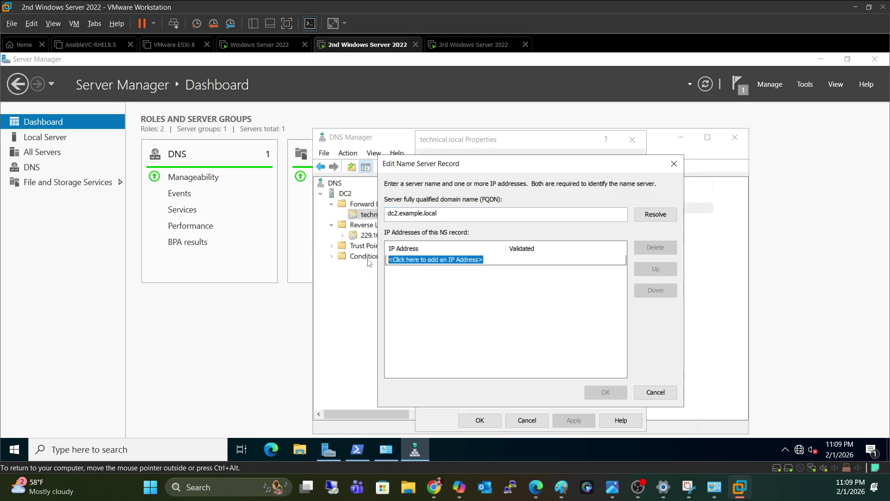
{"action": "type", "text": "192.168.229.10"}
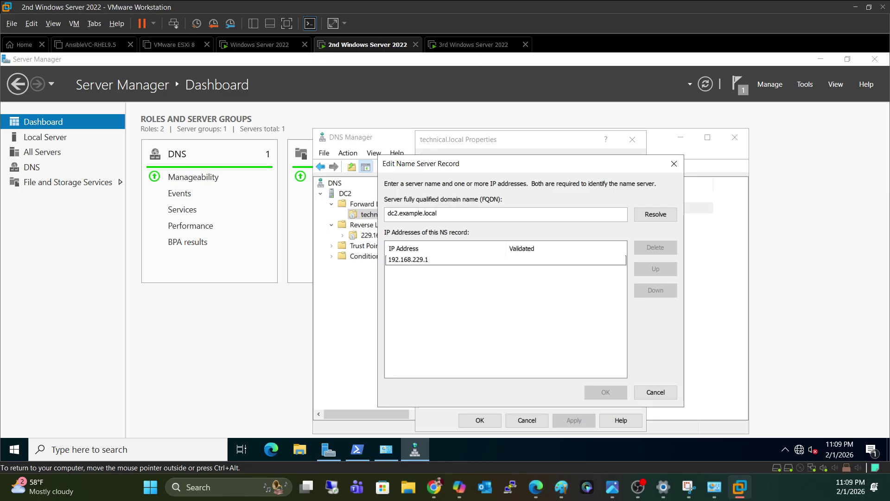
Check the server's IPv4 address in the PowerShell ipconfig output and return to DNS Manager
{"action": "left_click", "coordinate": [357, 450]}
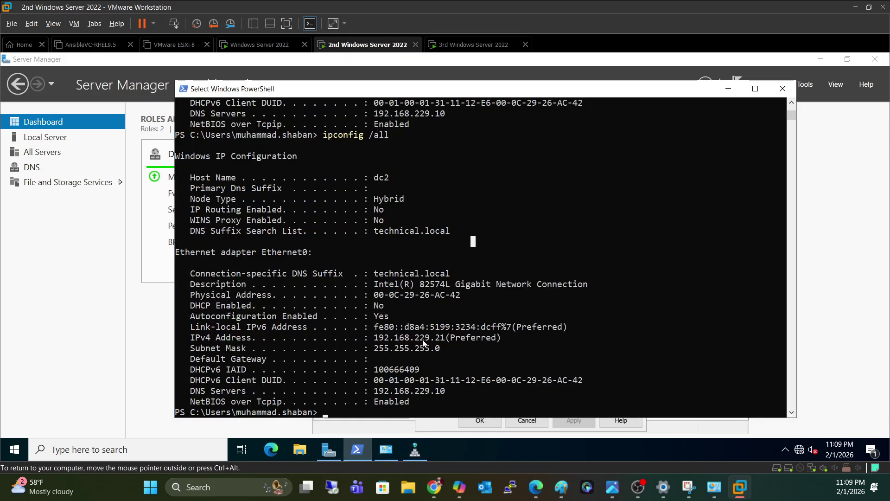
{"action": "left_click", "coordinate": [443, 338]}
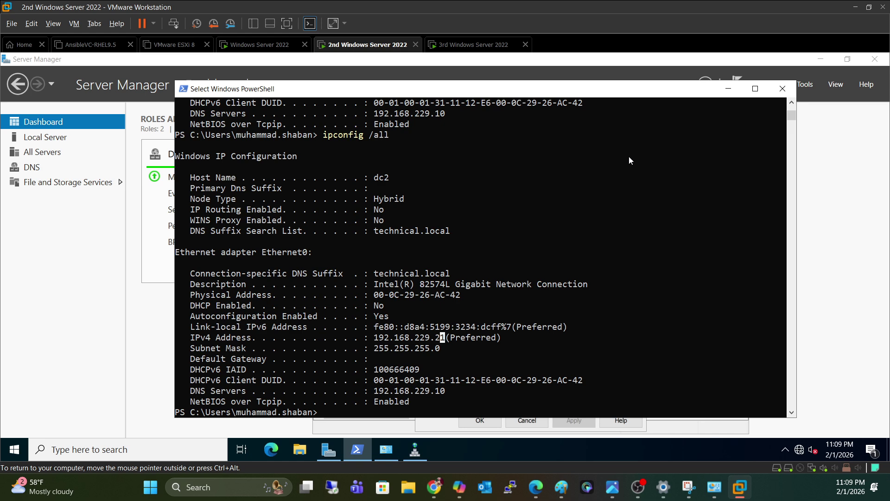
{"action": "left_click", "coordinate": [816, 235]}
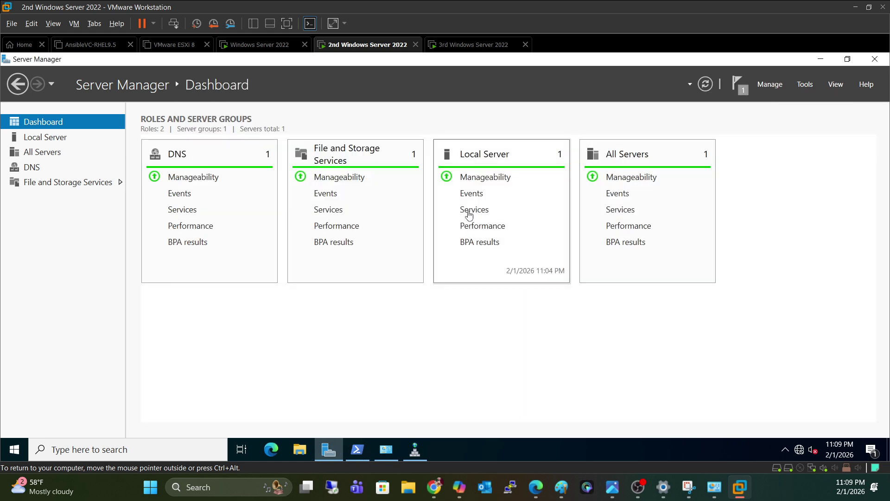
{"action": "left_click", "coordinate": [414, 449]}
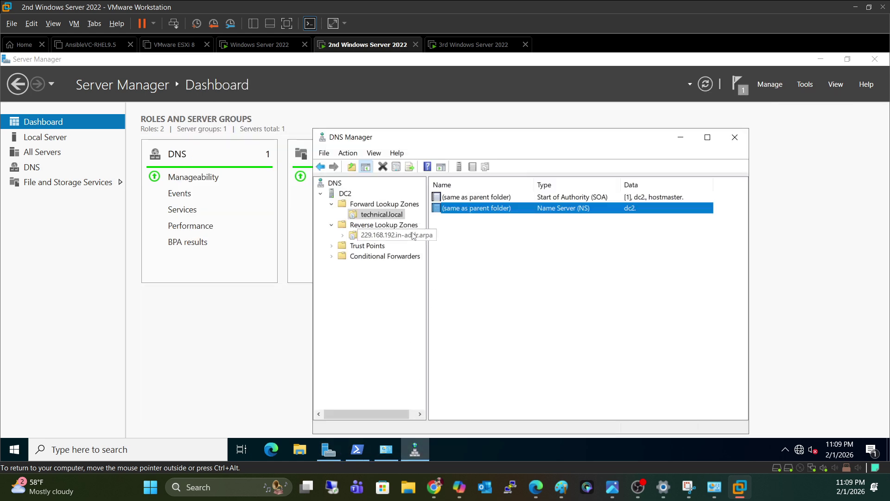
Change the name server record's IP address to 192.168.229.21 and apply the technical.local zone properties
{"action": "right_click", "coordinate": [527, 213]}
{"action": "double_click", "coordinate": [515, 208]}
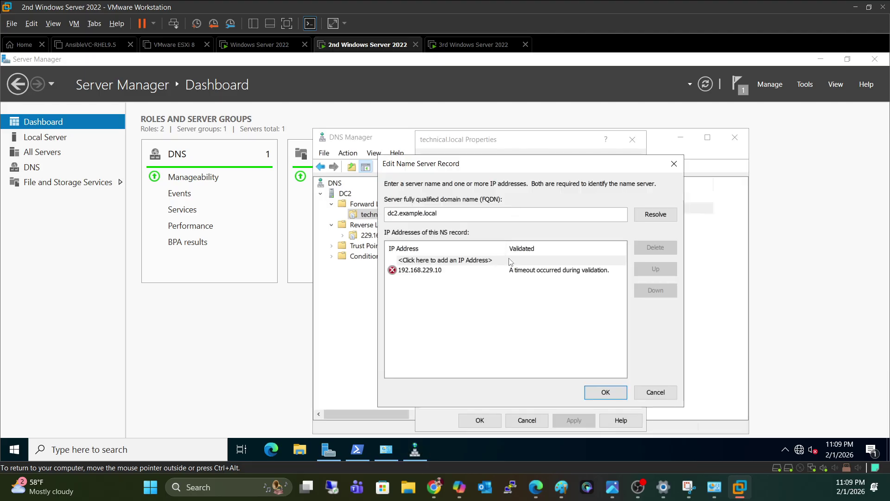
{"action": "double_click", "coordinate": [480, 270]}
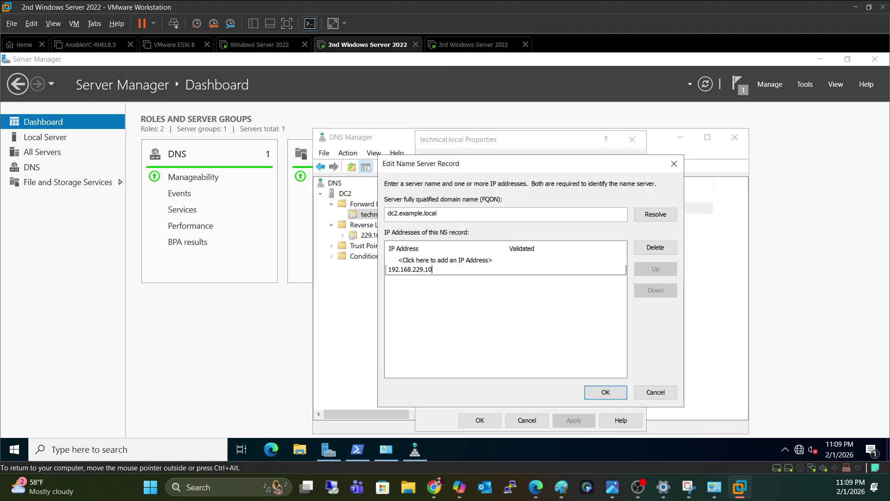
{"action": "key", "text": "BackSpace"}
{"action": "key", "text": "BackSpace"}
{"action": "type", "text": "2"}
{"action": "key", "text": "Return"}
{"action": "left_click", "coordinate": [588, 388]}
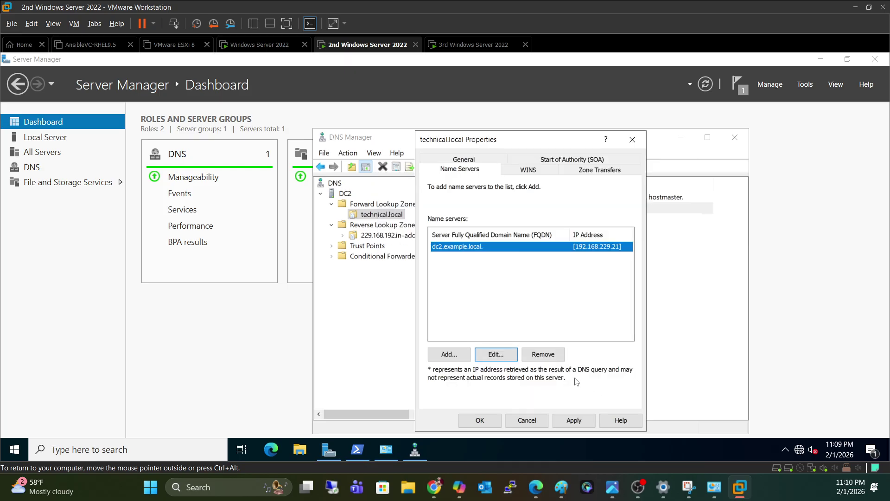
{"action": "left_click", "coordinate": [574, 420]}
{"action": "left_click", "coordinate": [481, 421]}
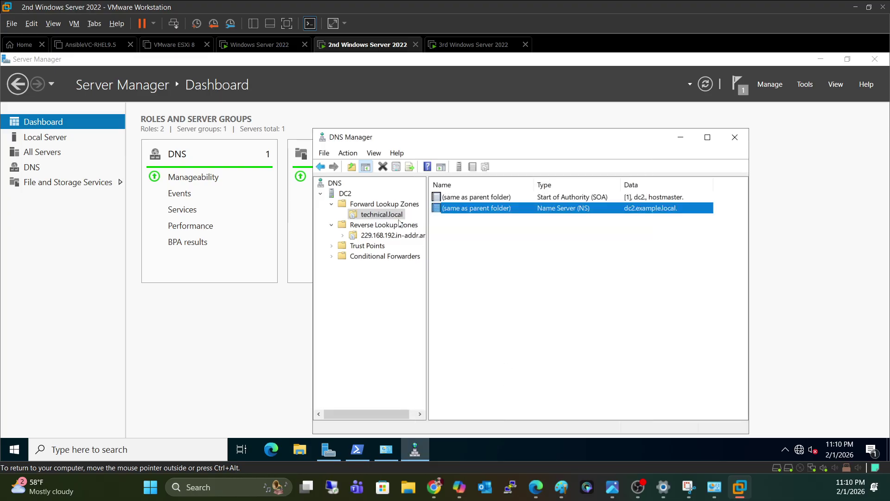
Set the primary server in the technical.local zone's Start of Authority record to dc2.technical.local and apply it
{"action": "right_click", "coordinate": [463, 212]}
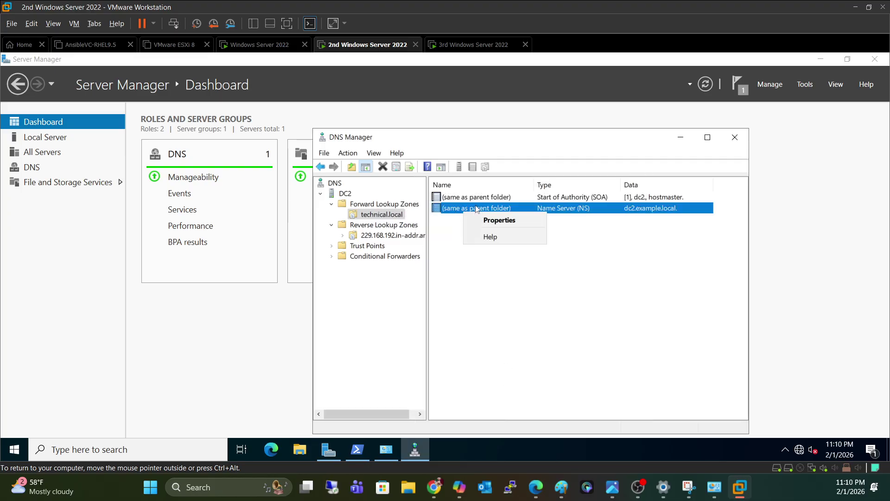
{"action": "left_click", "coordinate": [491, 220]}
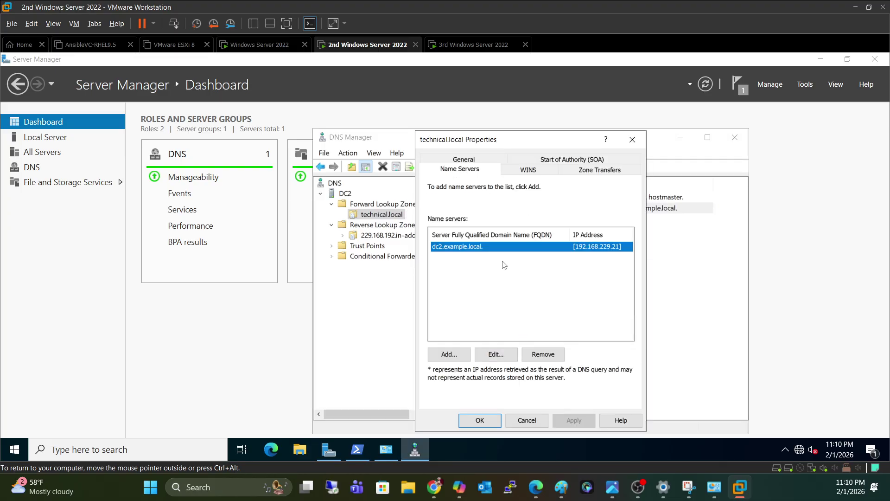
{"action": "left_click", "coordinate": [632, 140]}
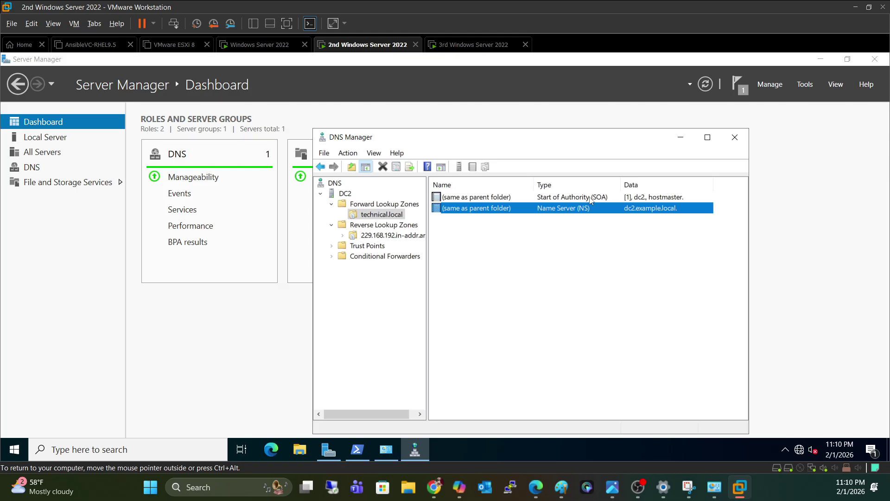
{"action": "double_click", "coordinate": [589, 200]}
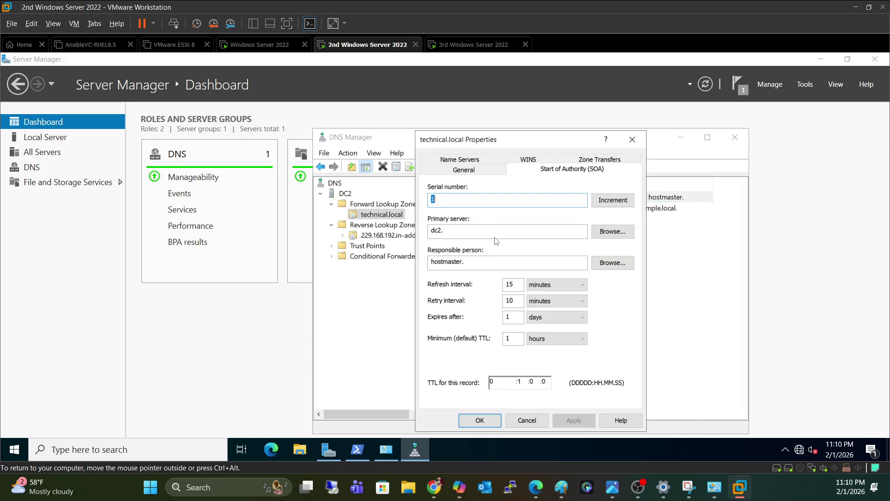
{"action": "left_click_drag", "start_coordinate": [493, 232], "coordinate": [443, 231]}
{"action": "key", "text": "Delete"}
{"action": "type", "text": "e"}
{"action": "type", "text": "echnical.local"}
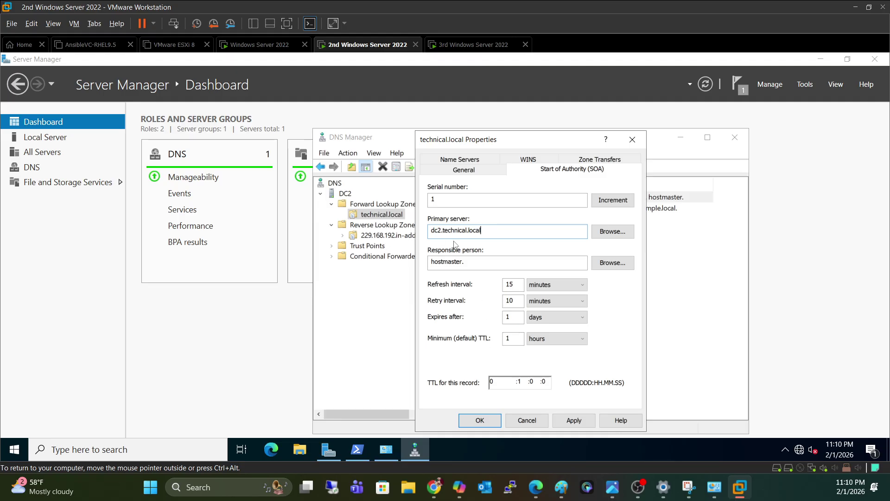
{"action": "left_click", "coordinate": [574, 420]}
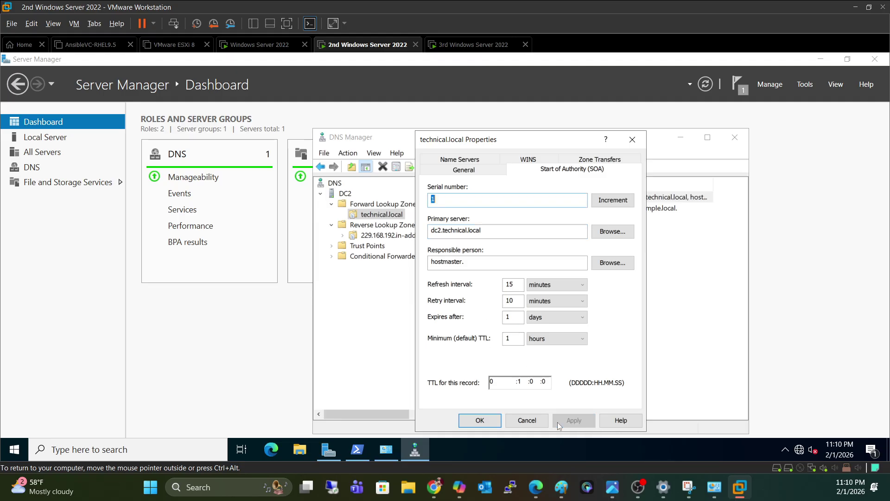
{"action": "left_click", "coordinate": [480, 420]}
Change the technical.local name server's FQDN to dc2.technical.local, apply it, and delete the dc2.example.local glue record
{"action": "double_click", "coordinate": [648, 208]}
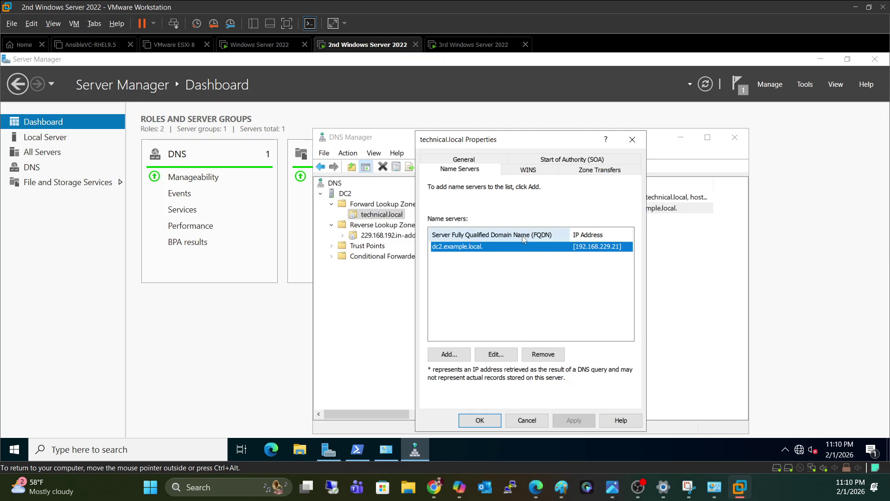
{"action": "left_click", "coordinate": [496, 353]}
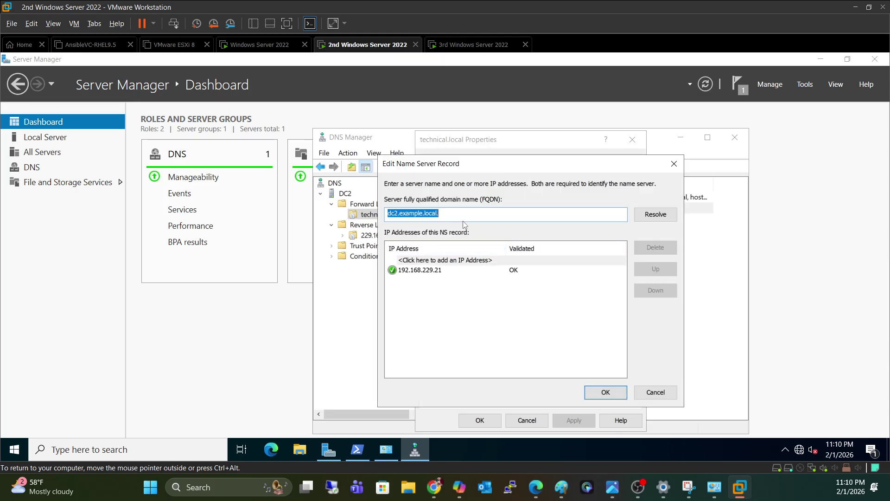
{"action": "key", "text": "End"}
{"action": "left_click_drag", "start_coordinate": [439, 213], "coordinate": [406, 214]}
{"action": "key", "text": "BackSpace"}
{"action": "key", "text": "BackSpace"}
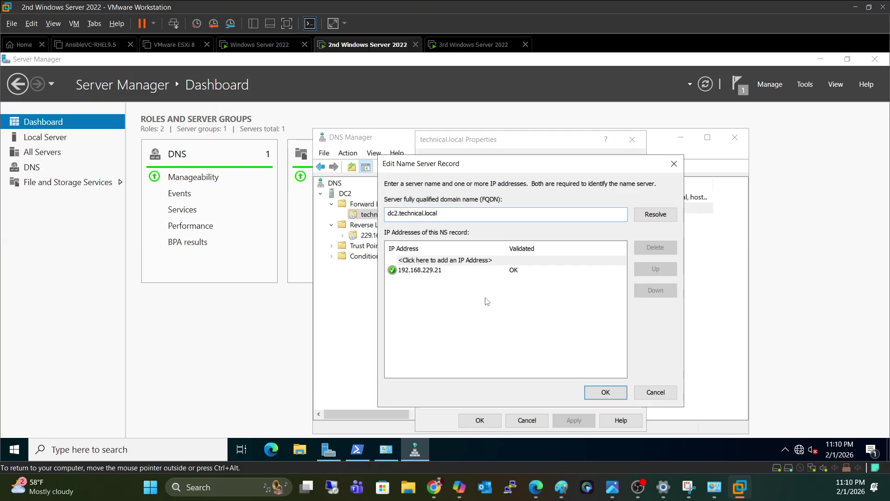
{"action": "left_click", "coordinate": [605, 393]}
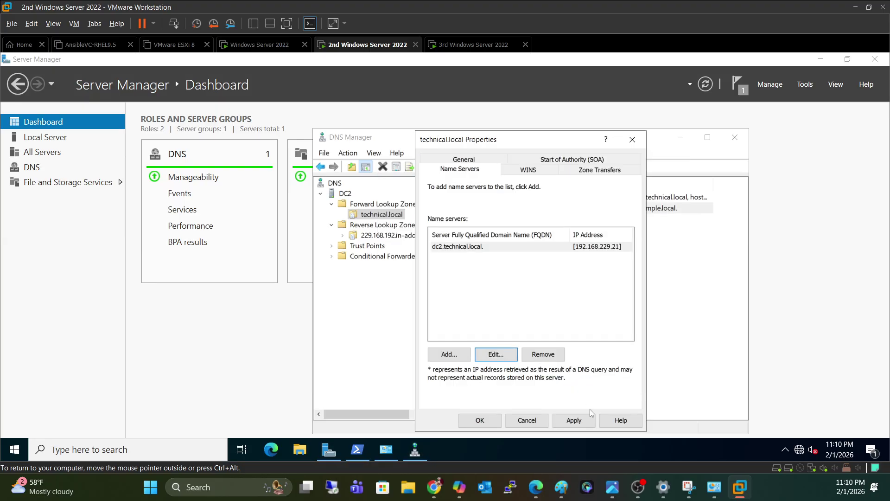
{"action": "left_click", "coordinate": [574, 420]}
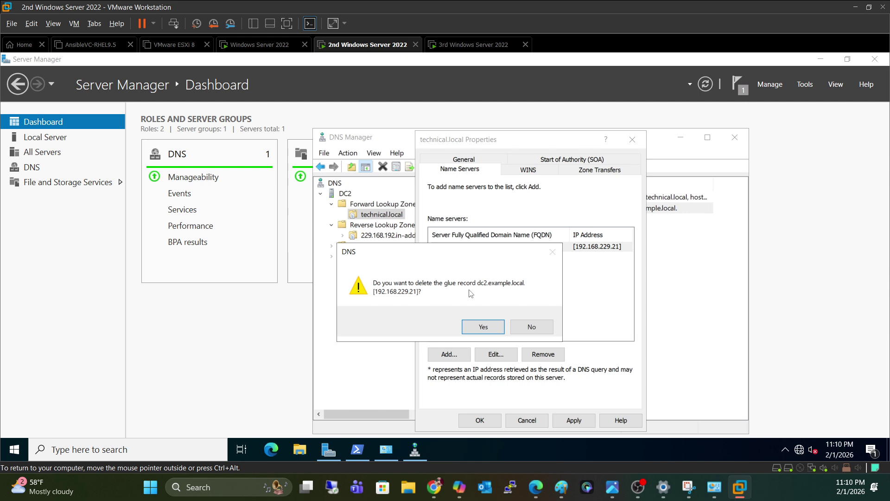
{"action": "left_click", "coordinate": [502, 332]}
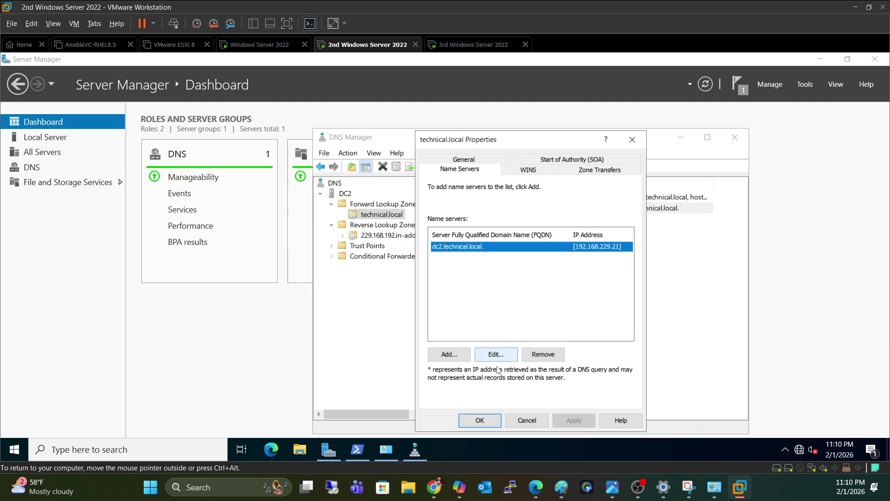
{"action": "left_click", "coordinate": [496, 420]}
{"action": "left_click", "coordinate": [587, 288]}
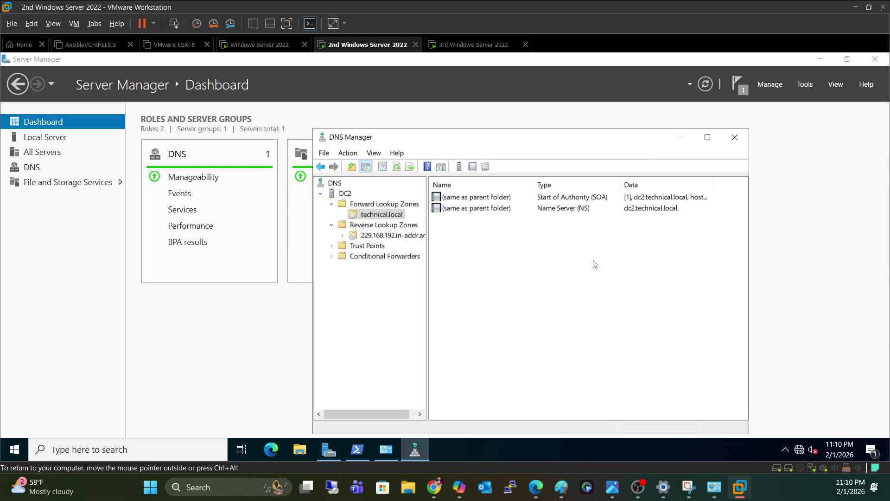
{"action": "left_click", "coordinate": [644, 198]}
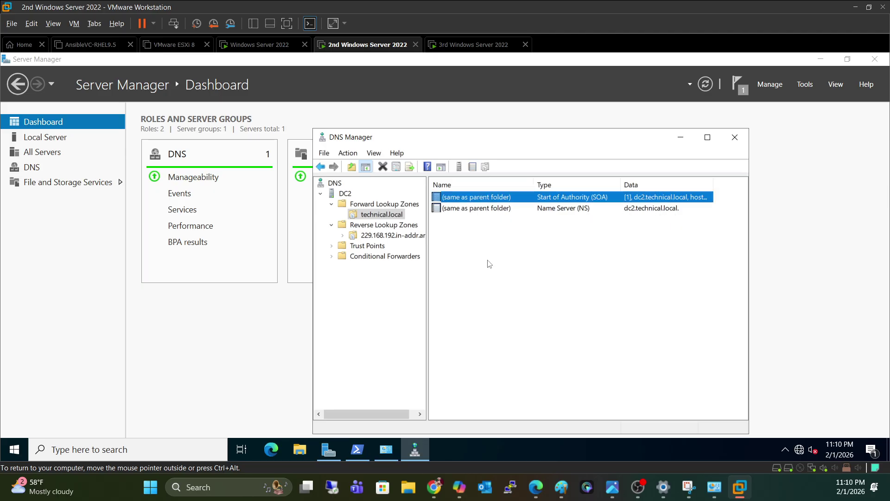
Edit the 229.168.192.in-addr.arpa zone's name server record, setting its FQDN to dc2.technical.local and IP address to 192.168.229.21
{"action": "left_click", "coordinate": [389, 237]}
{"action": "double_click", "coordinate": [486, 209]}
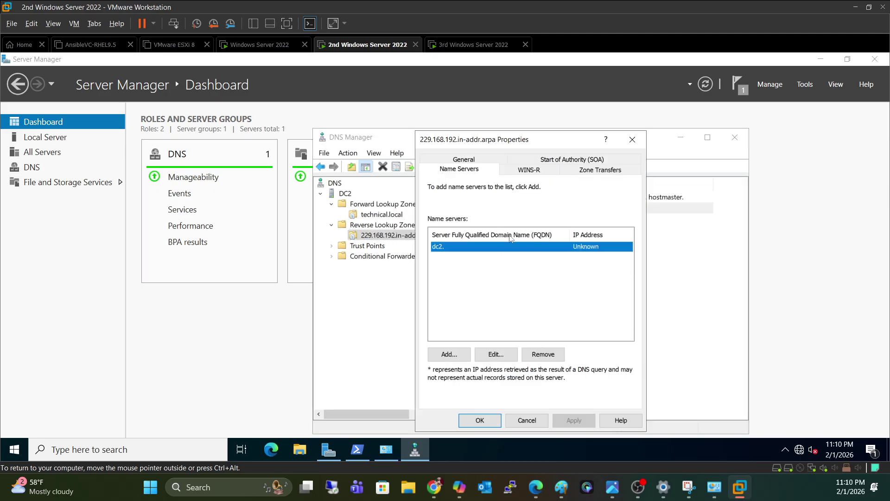
{"action": "left_click", "coordinate": [510, 355]}
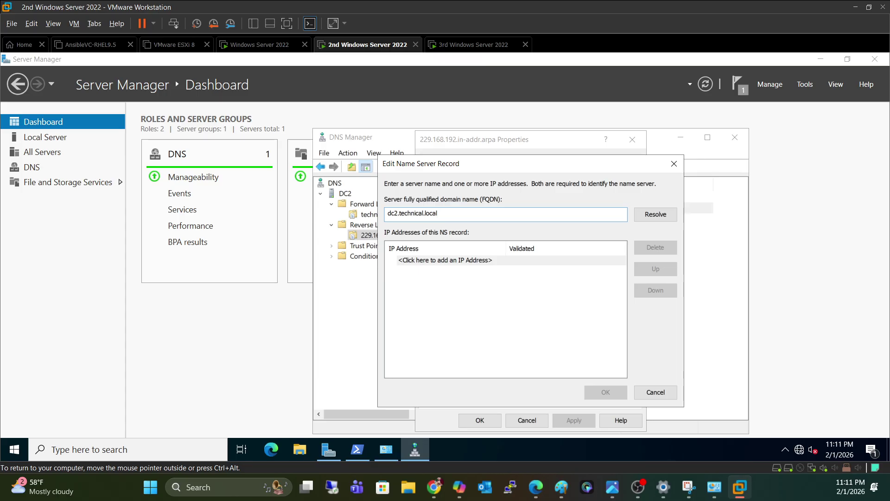
{"action": "left_click", "coordinate": [487, 262]}
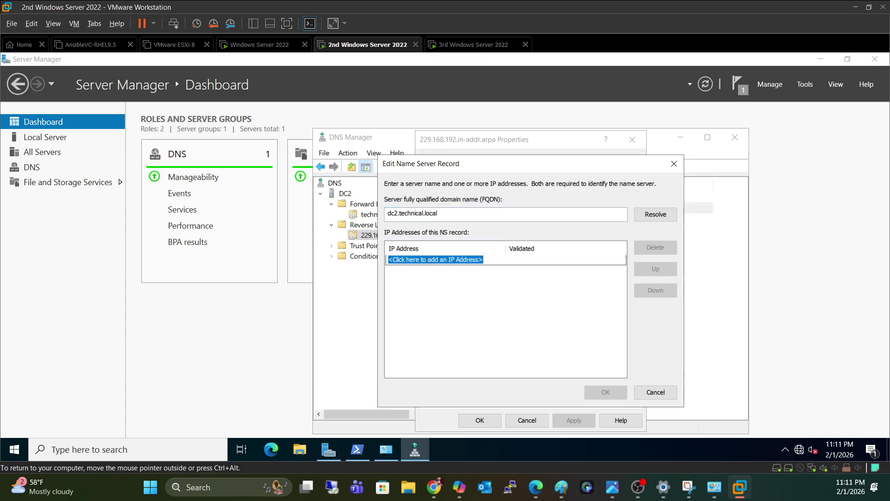
{"action": "type", "text": "192"}
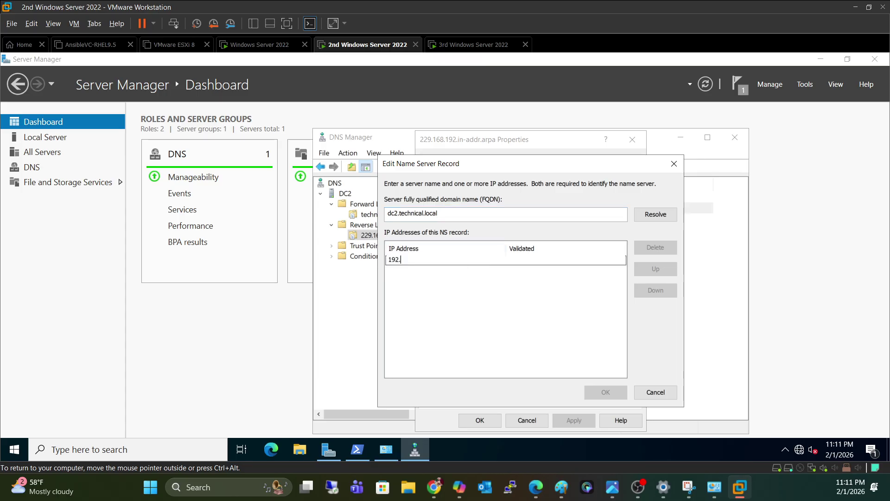
{"action": "type", "text": ".168.229.21"}
{"action": "left_click", "coordinate": [543, 344]}
{"action": "left_click", "coordinate": [588, 391]}
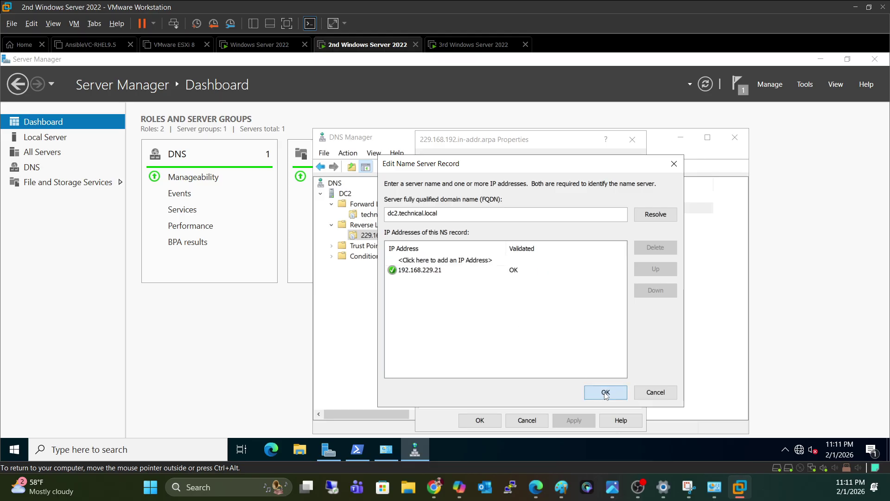
{"action": "left_click", "coordinate": [577, 420]}
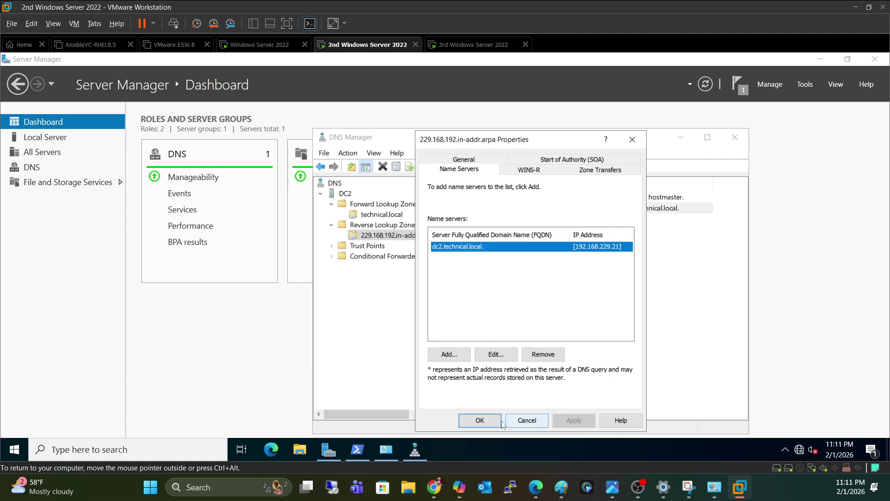
{"action": "left_click", "coordinate": [528, 420]}
In the reverse zone's Start of Authority record, set the primary server to dc2.technical.local and the responsible person to hostmaster.technical.local
{"action": "double_click", "coordinate": [577, 197]}
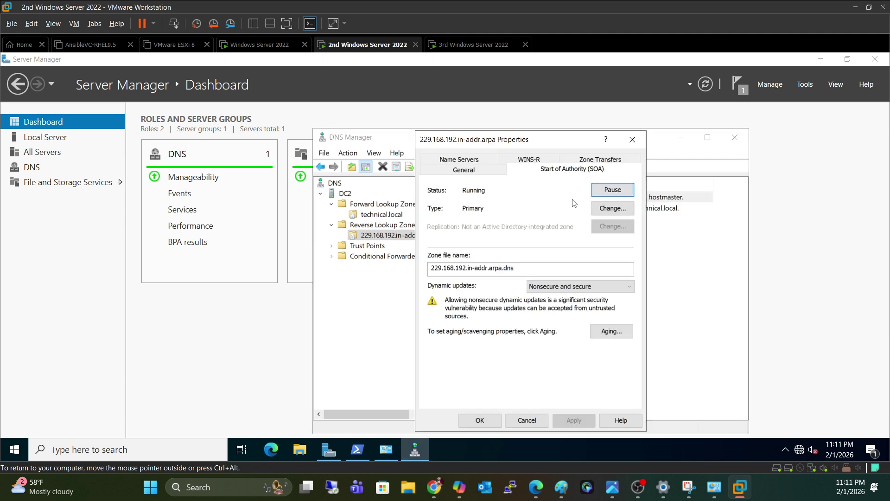
{"action": "left_click", "coordinate": [443, 230]}
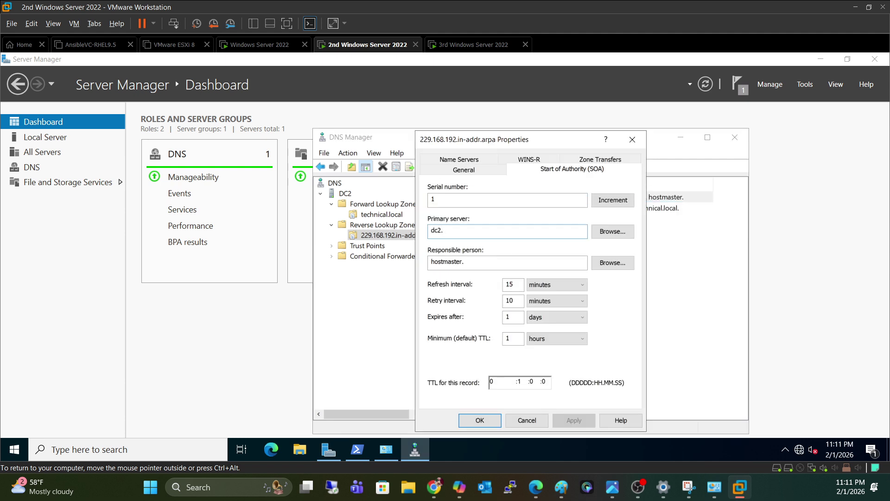
{"action": "type", "text": "technical"}
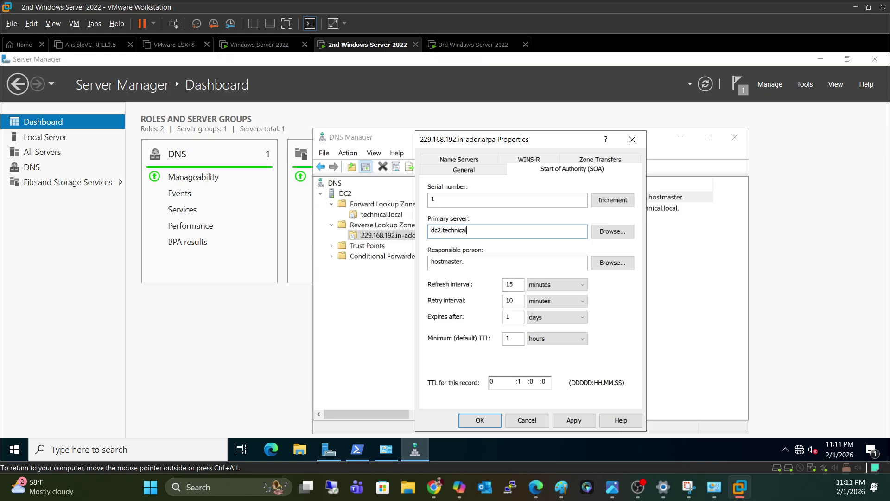
{"action": "type", "text": ".local"}
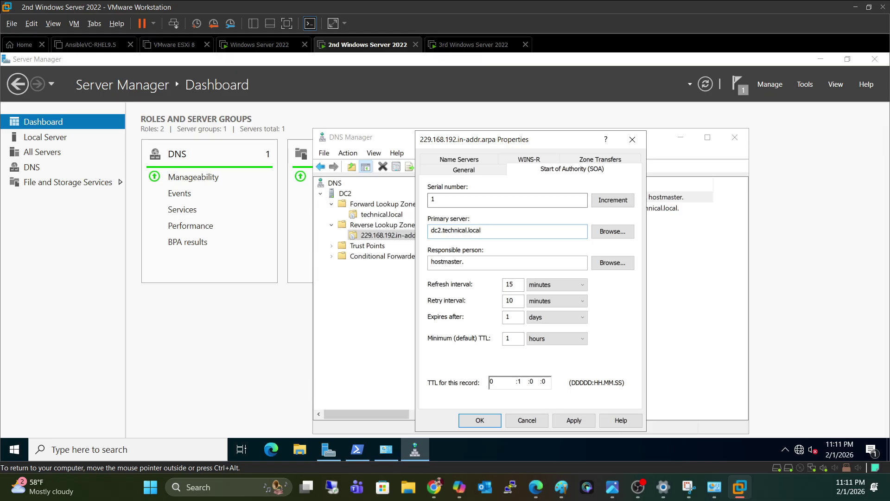
{"action": "key", "text": "Tab"}
{"action": "key", "text": "Tab"}
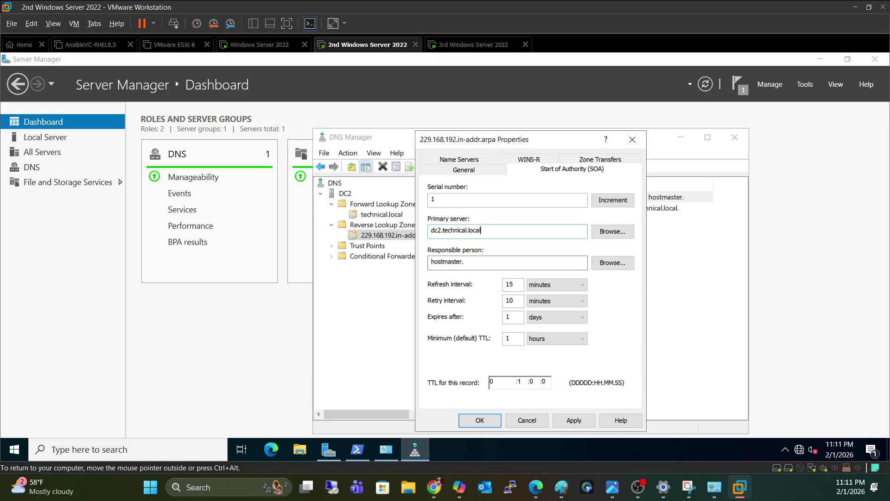
{"action": "key", "text": "End"}
{"action": "type", "text": "tech"}
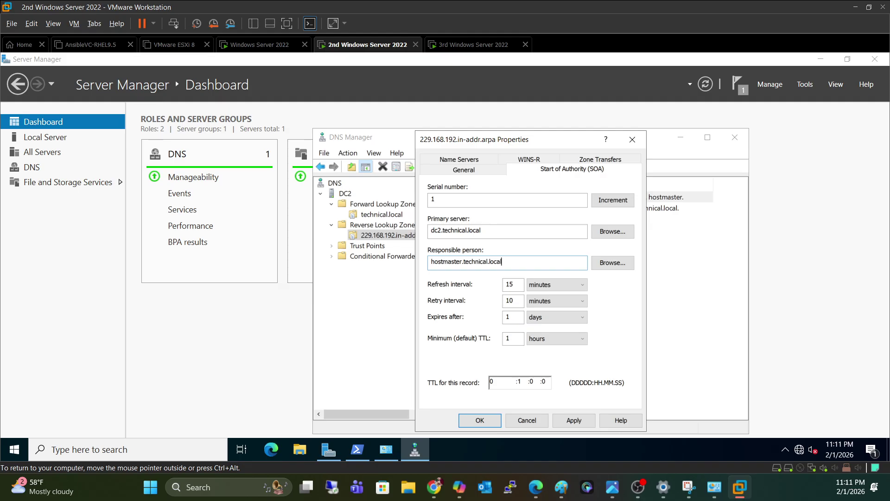
{"action": "left_click", "coordinate": [575, 421]}
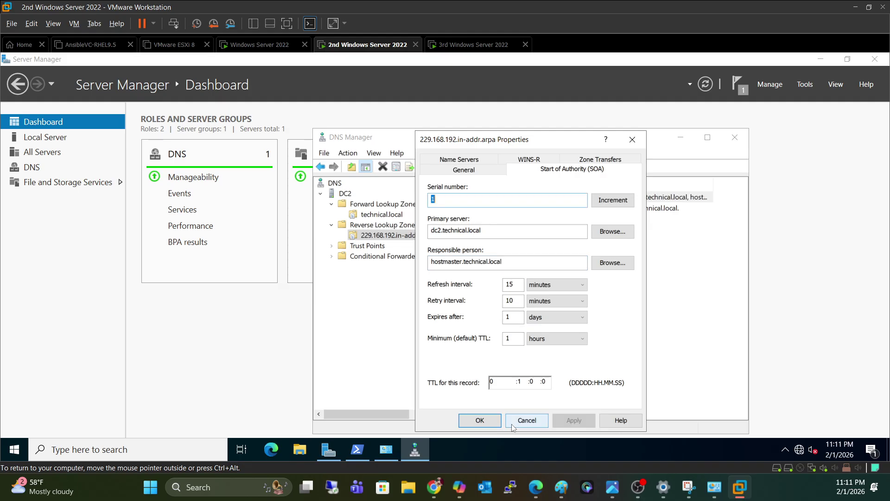
{"action": "left_click", "coordinate": [486, 424]}
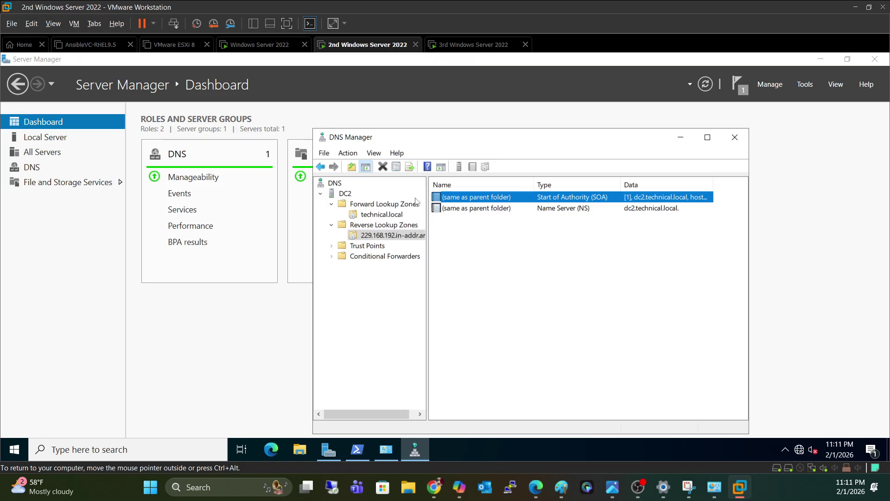
Add a host (A) record named dc2 with IP address 192.168.229.21 and an associated PTR record to the technical.local zone
{"action": "left_click", "coordinate": [391, 216]}
{"action": "right_click", "coordinate": [393, 217]}
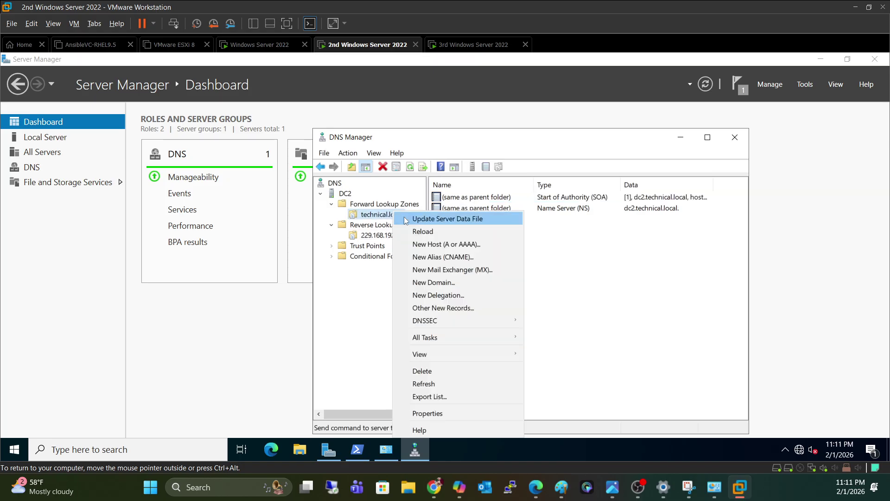
{"action": "left_click", "coordinate": [443, 244]}
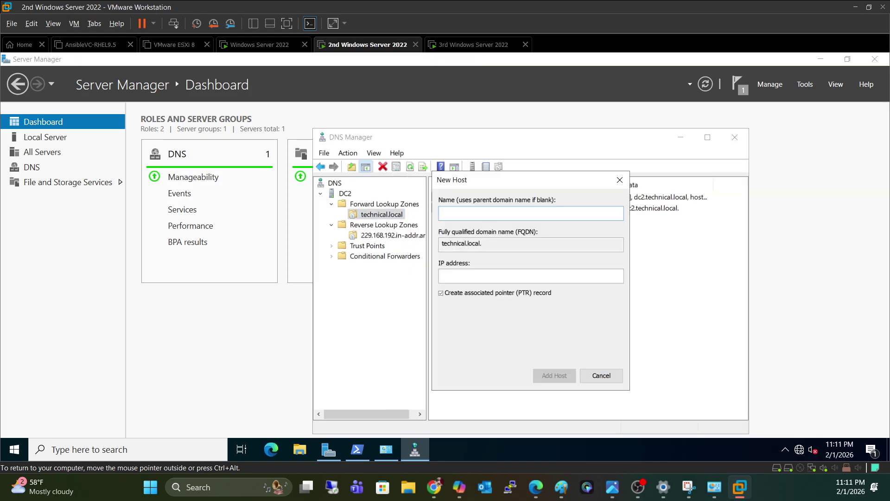
{"action": "type", "text": "dc2"}
{"action": "key", "text": "Tab"}
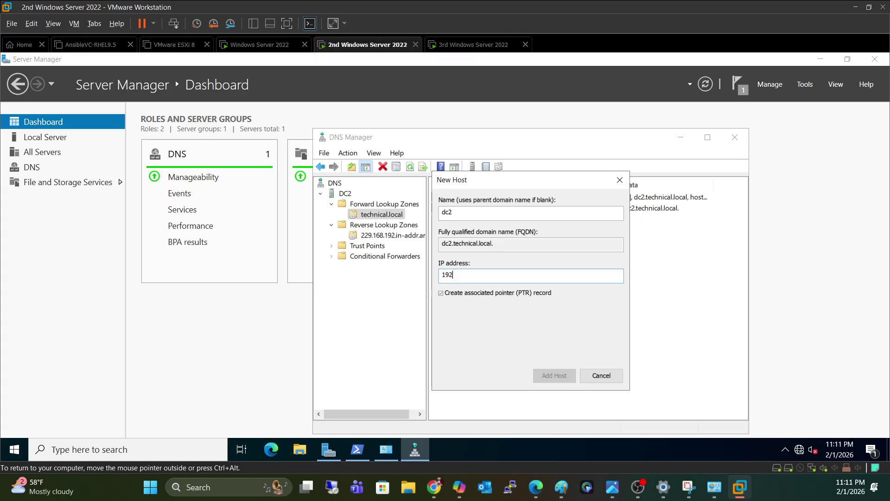
{"action": "type", "text": "168.229.1"}
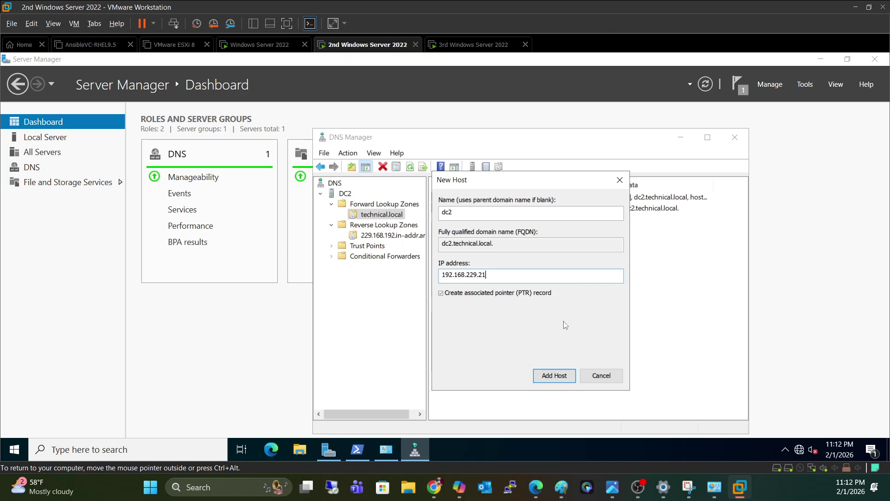
{"action": "left_click", "coordinate": [554, 375]}
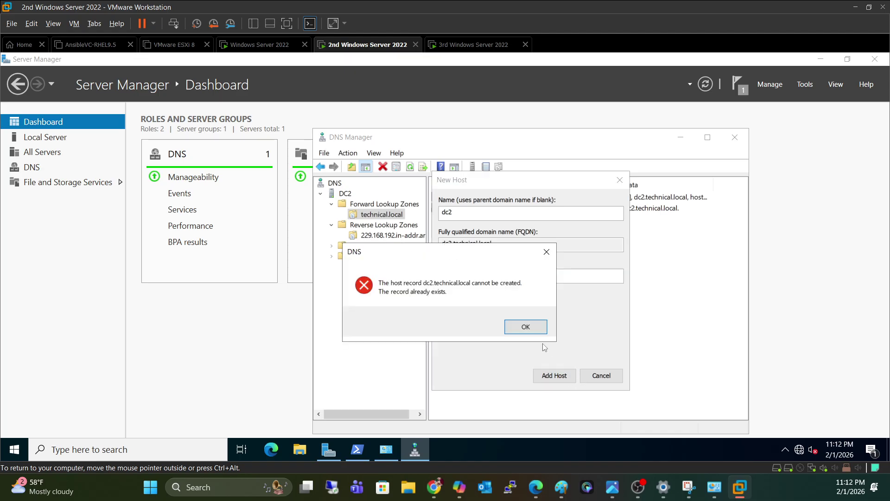
{"action": "left_click", "coordinate": [545, 347]}
{"action": "left_click", "coordinate": [567, 377]}
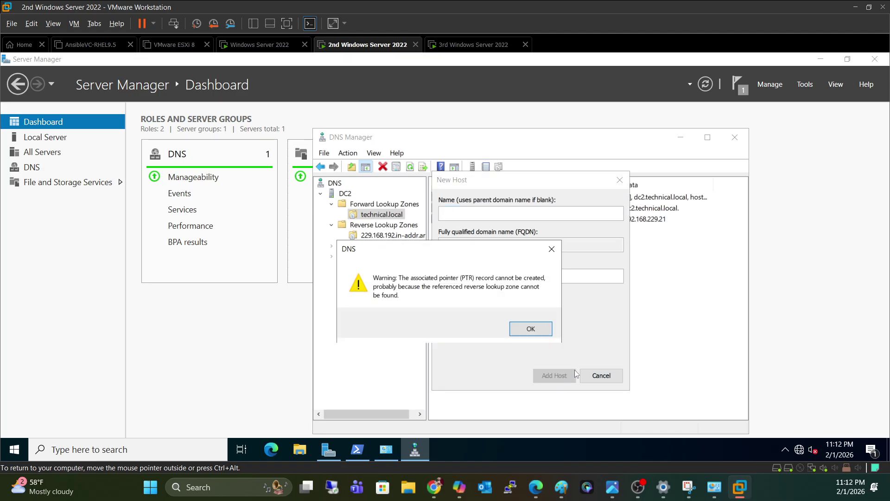
{"action": "left_click", "coordinate": [530, 329]}
{"action": "left_click", "coordinate": [601, 375]}
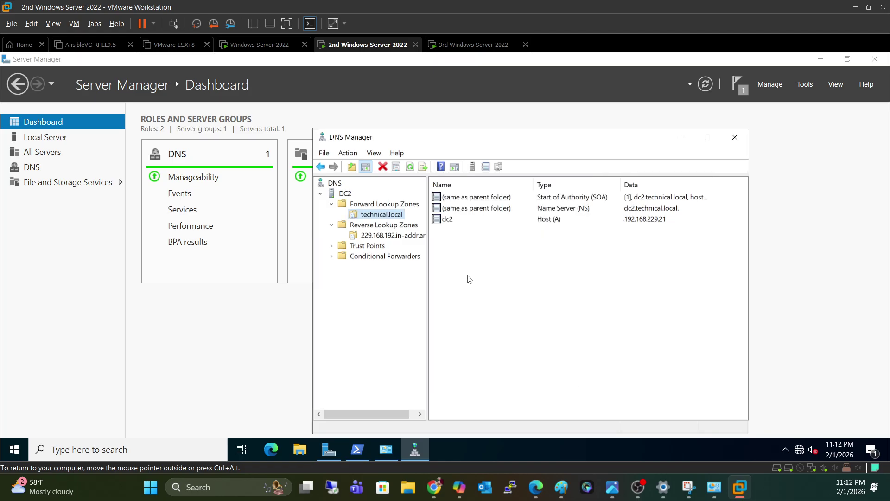
Add a host (A) record named tech2 with IP address 192.168.229.130 and an associated PTR record to the technical.local zone
{"action": "left_click", "coordinate": [405, 237]}
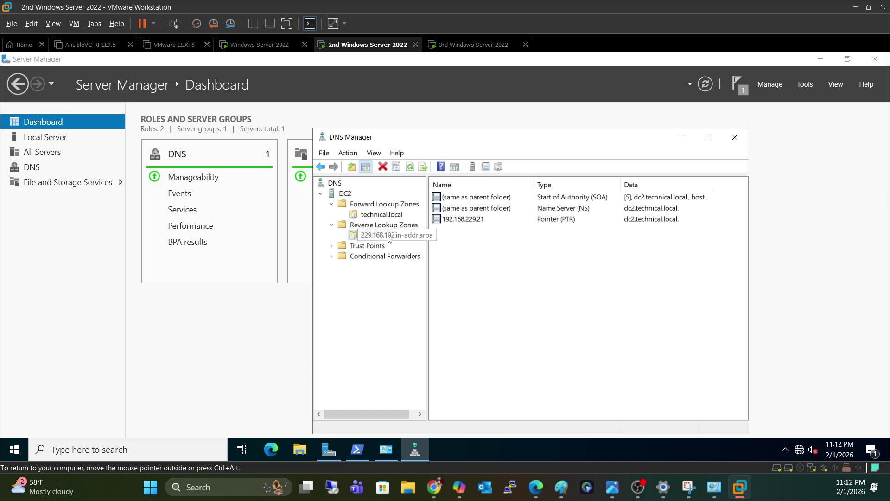
{"action": "left_click", "coordinate": [396, 217]}
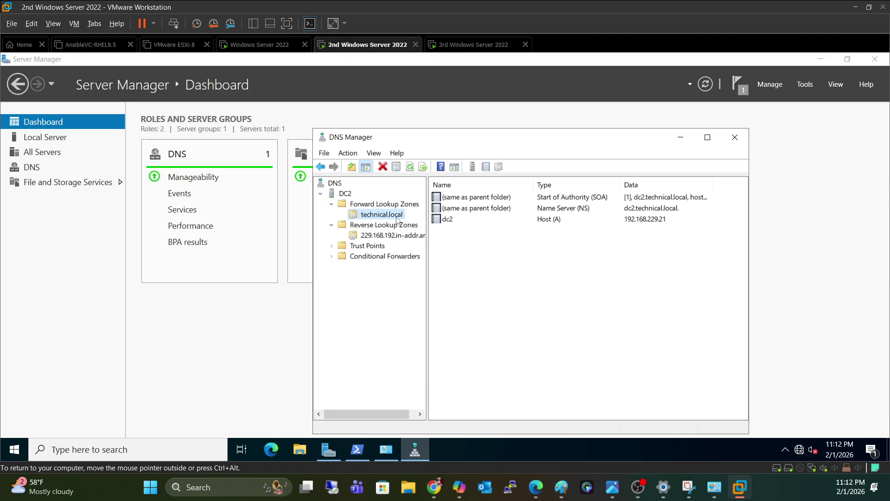
{"action": "right_click", "coordinate": [396, 218]}
{"action": "left_click", "coordinate": [445, 241]}
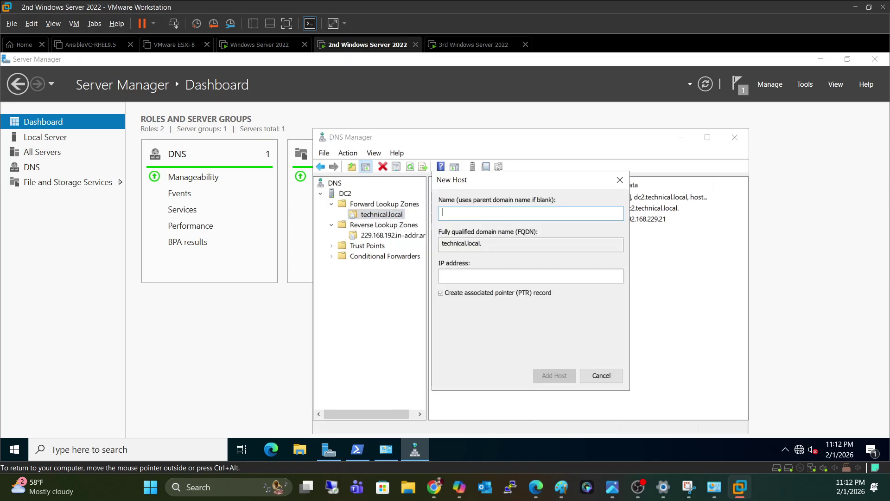
{"action": "type", "text": "tech2.a"}
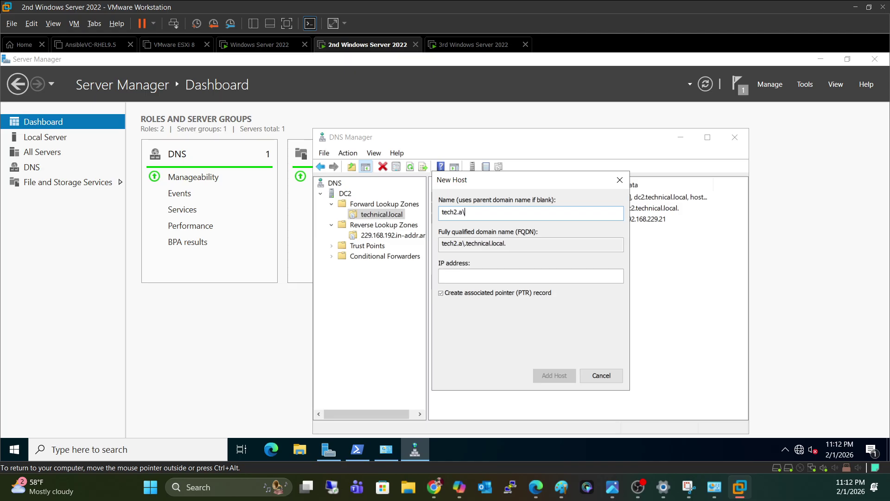
{"action": "key", "text": "BackSpace"}
{"action": "key", "text": "BackSpace"}
{"action": "left_click", "coordinate": [492, 276]}
{"action": "type", "text": "192.168.22"}
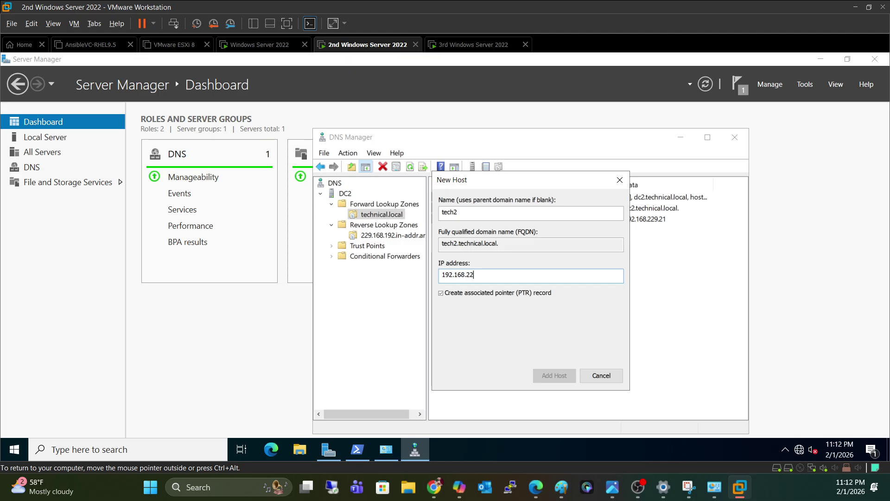
{"action": "type", "text": "9.130"}
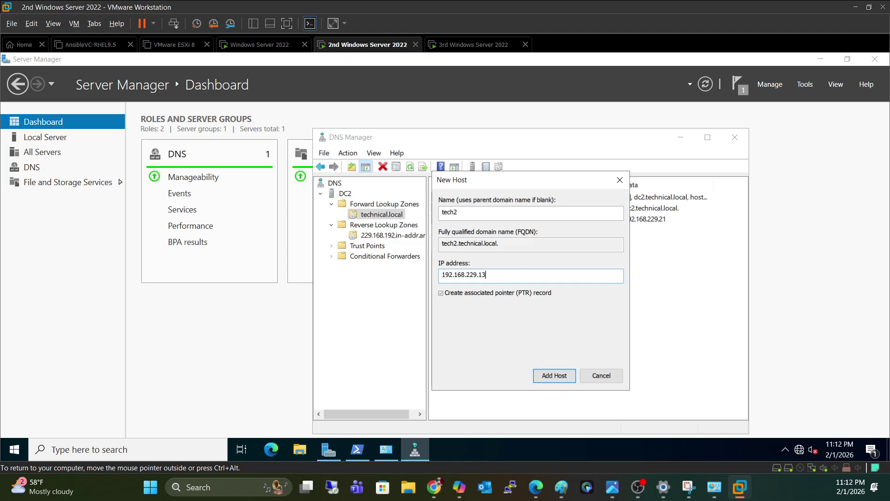
{"action": "left_click", "coordinate": [556, 376]}
{"action": "left_click", "coordinate": [552, 328]}
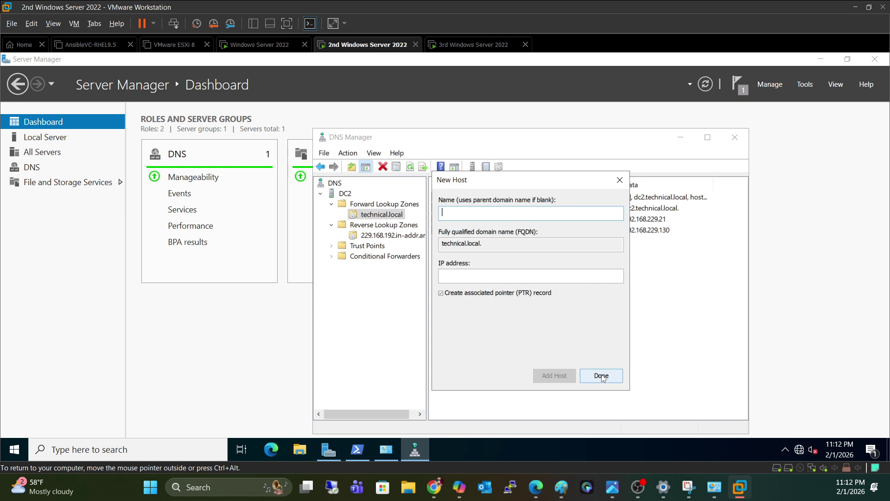
{"action": "left_click", "coordinate": [602, 376]}
Refresh the technical.local and 229.168.192.in-addr.arpa zones and check the pointer record for tech2
{"action": "left_click", "coordinate": [410, 166]}
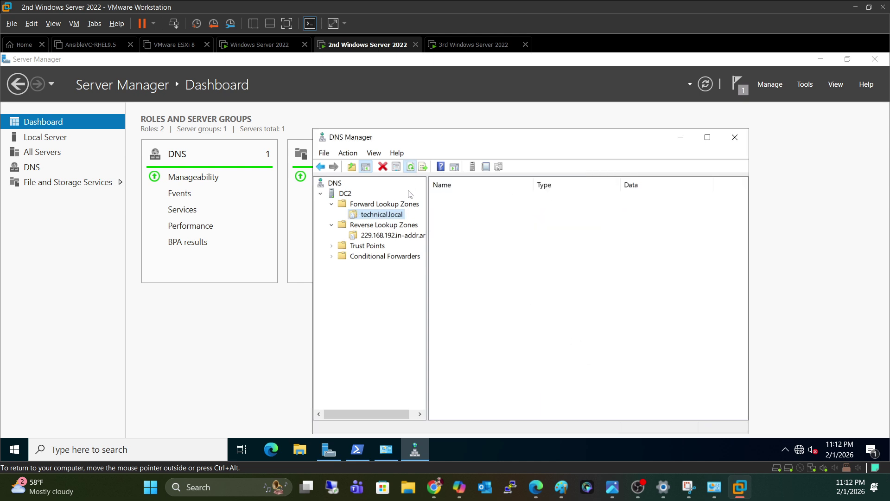
{"action": "left_click", "coordinate": [407, 235]}
{"action": "left_click", "coordinate": [410, 166]}
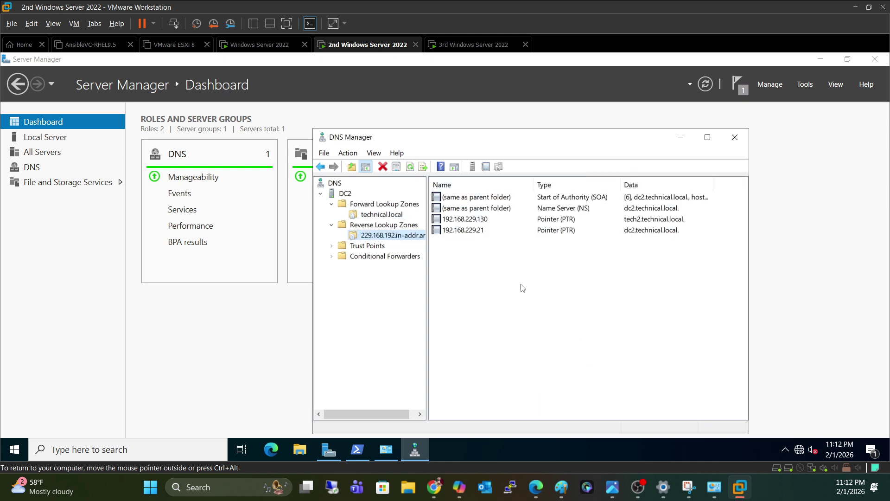
{"action": "left_click", "coordinate": [494, 220]}
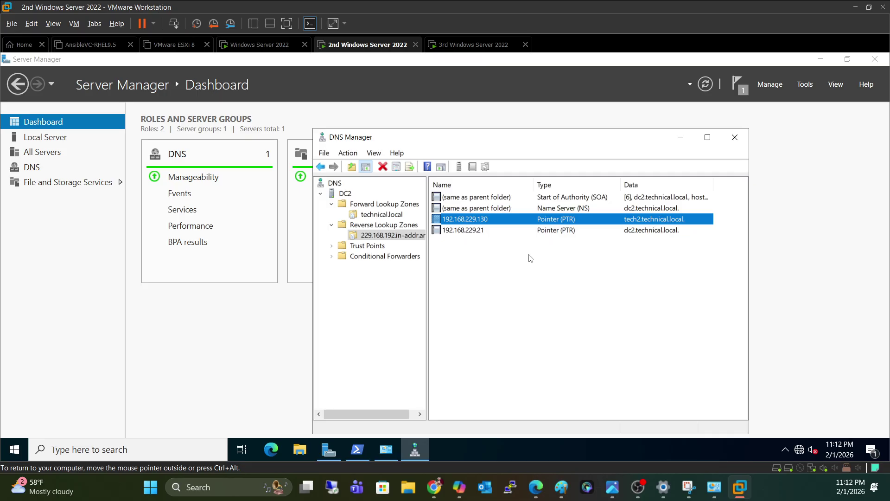
{"action": "left_click", "coordinate": [377, 216]}
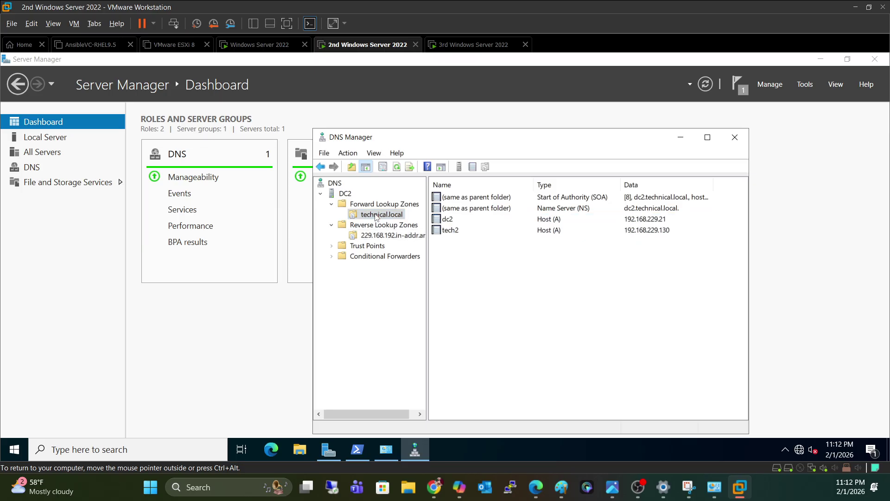
{"action": "right_click", "coordinate": [377, 216]}
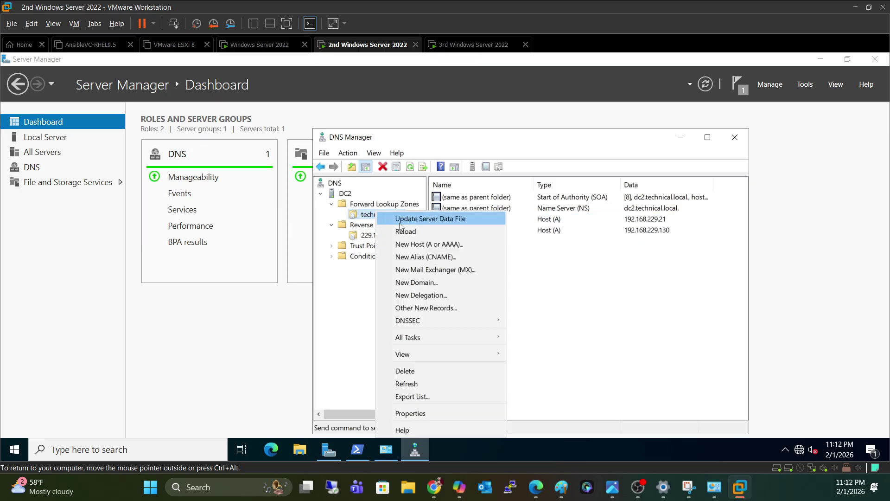
{"action": "left_click", "coordinate": [438, 270]}
{"action": "left_click", "coordinate": [640, 155]}
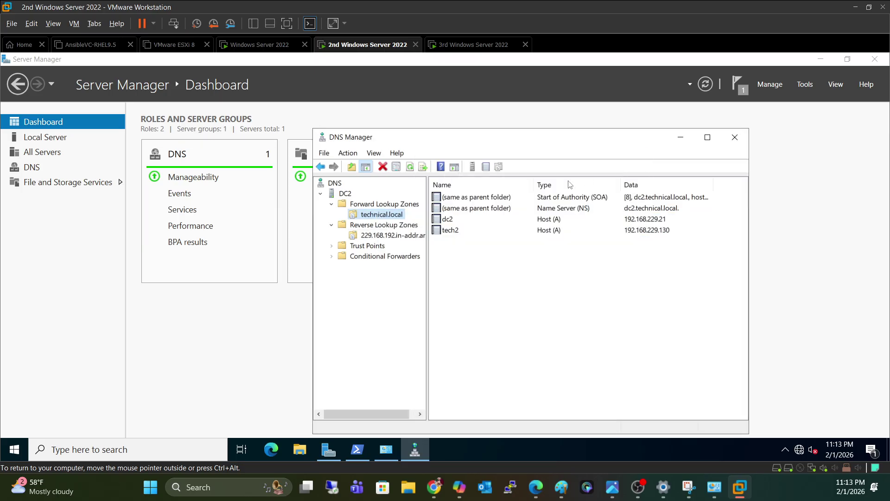
Create an alias (CNAME) record named server2 in the technical.local zone with dc2.technical.local as its target host
{"action": "right_click", "coordinate": [386, 214]}
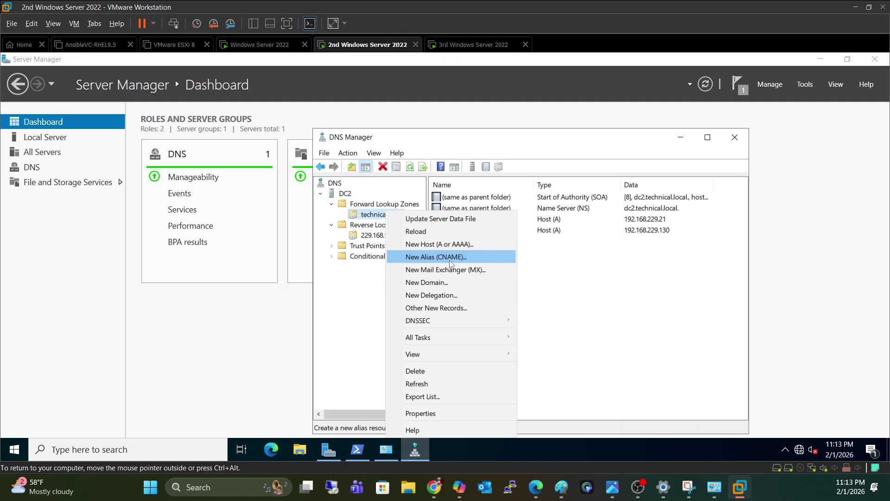
{"action": "left_click", "coordinate": [449, 260]}
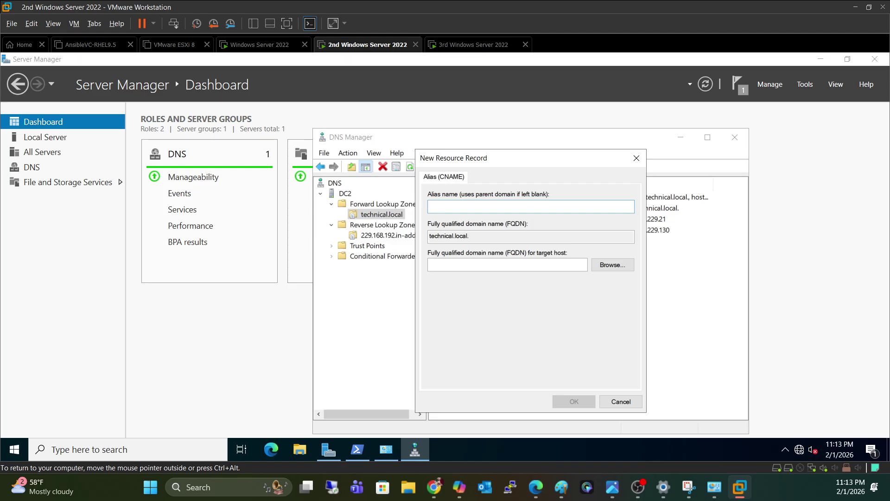
{"action": "type", "text": "serve"}
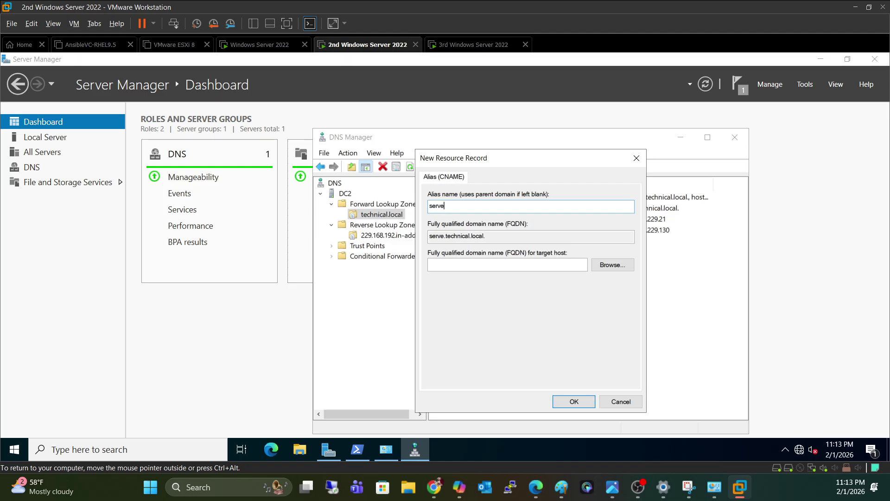
{"action": "type", "text": "r2.exam"}
{"action": "key", "text": "BackSpace"}
{"action": "key", "text": "BackSpace"}
{"action": "key", "text": "BackSpace"}
{"action": "key", "text": "BackSpace"}
{"action": "key", "text": "BackSpace"}
{"action": "left_click", "coordinate": [507, 264]}
{"action": "type", "text": "192"}
{"action": "key", "text": "BackSpace"}
{"action": "key", "text": "BackSpace"}
{"action": "key", "text": "BackSpace"}
{"action": "key", "text": "BackSpace"}
{"action": "key", "text": "BackSpace"}
{"action": "key", "text": "BackSpace"}
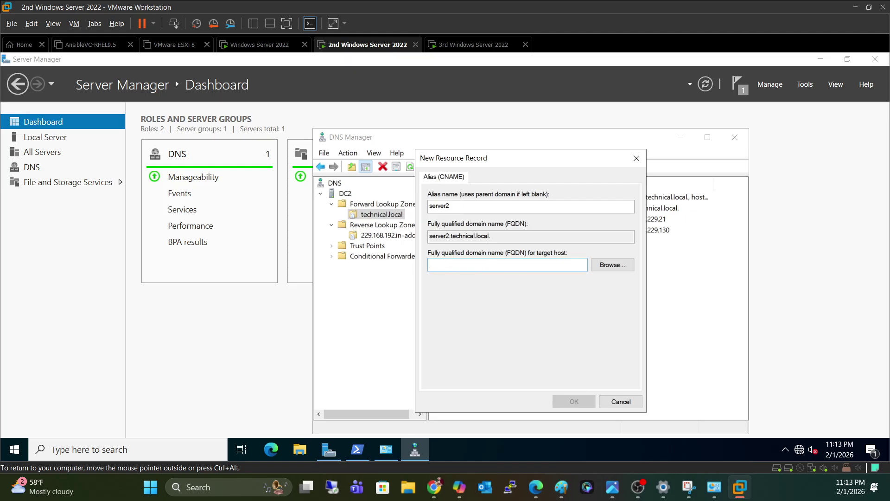
{"action": "type", "text": "dc2.technical.local"}
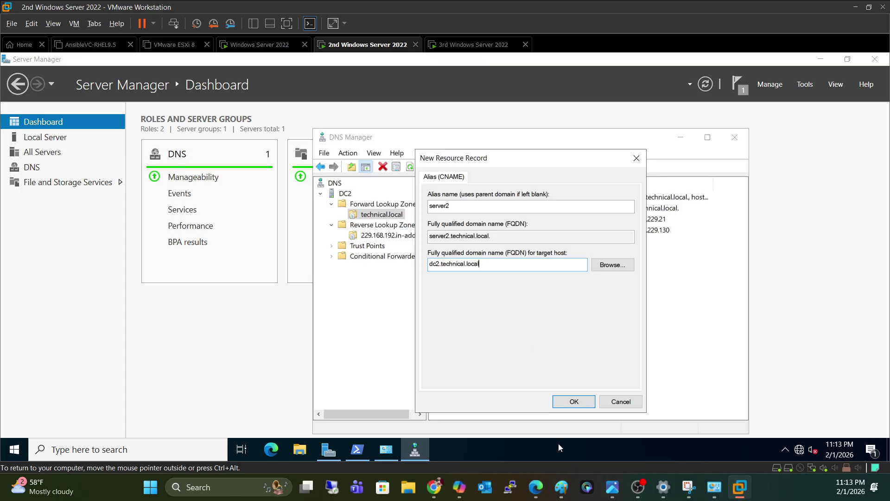
{"action": "left_click", "coordinate": [588, 402]}
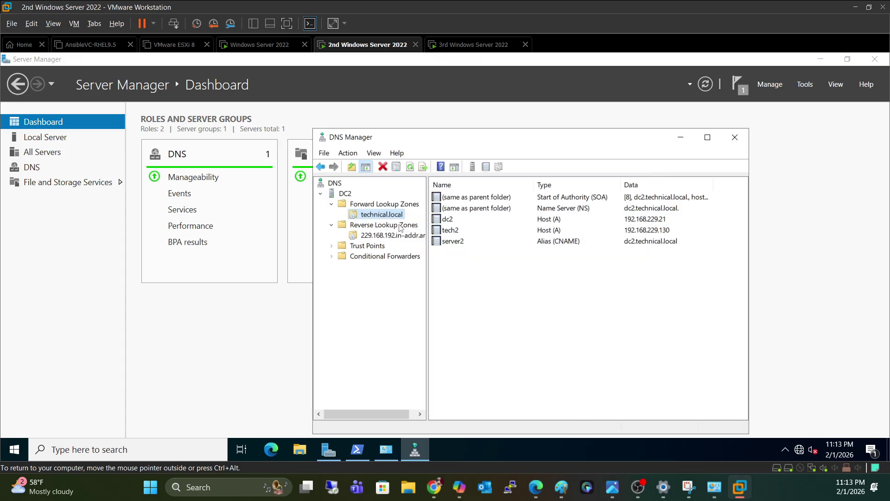
Allow zone transfers to any server for the technical.local zone and apply the change
{"action": "right_click", "coordinate": [382, 214]}
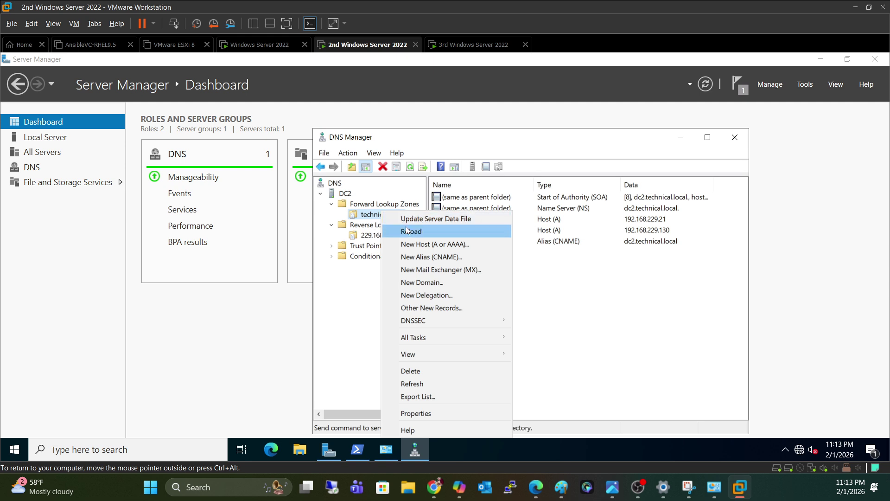
{"action": "left_click", "coordinate": [433, 412]}
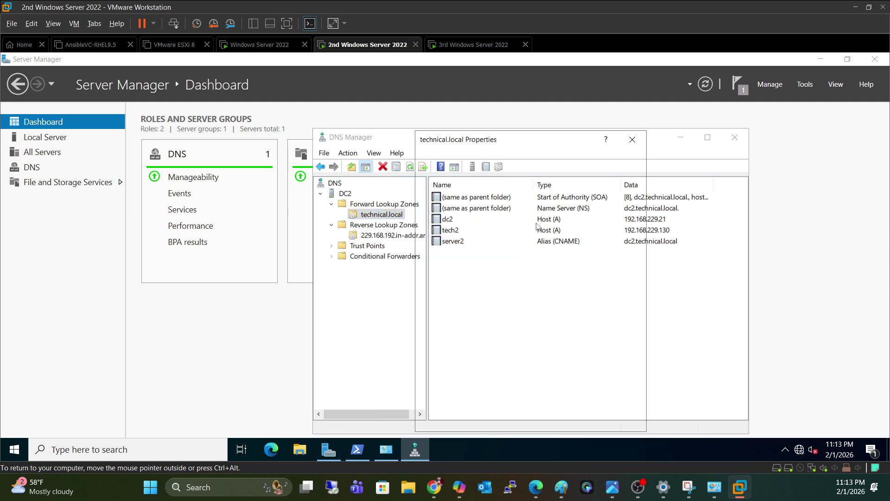
{"action": "left_click", "coordinate": [599, 160]}
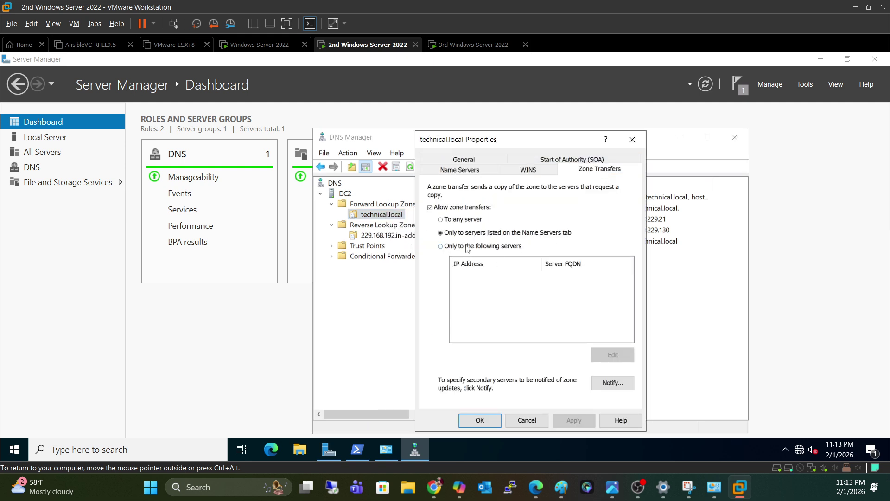
{"action": "left_click", "coordinate": [470, 222]}
{"action": "left_click", "coordinate": [585, 422]}
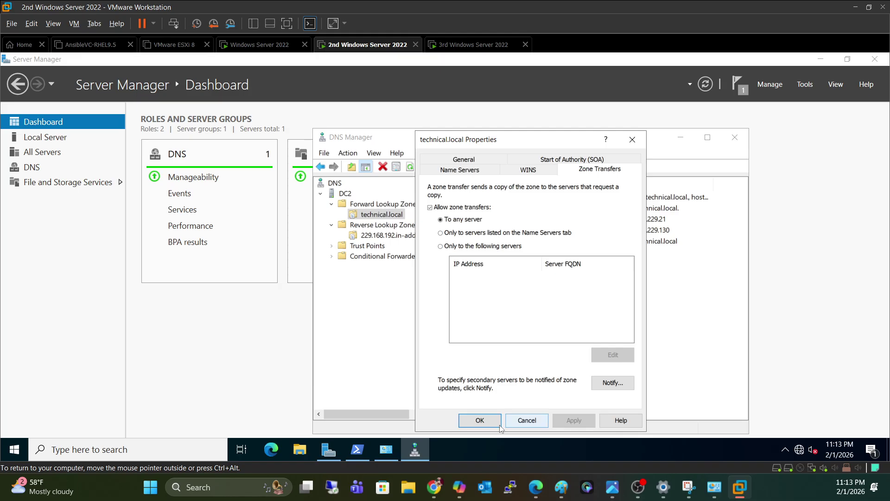
{"action": "left_click", "coordinate": [499, 423]}
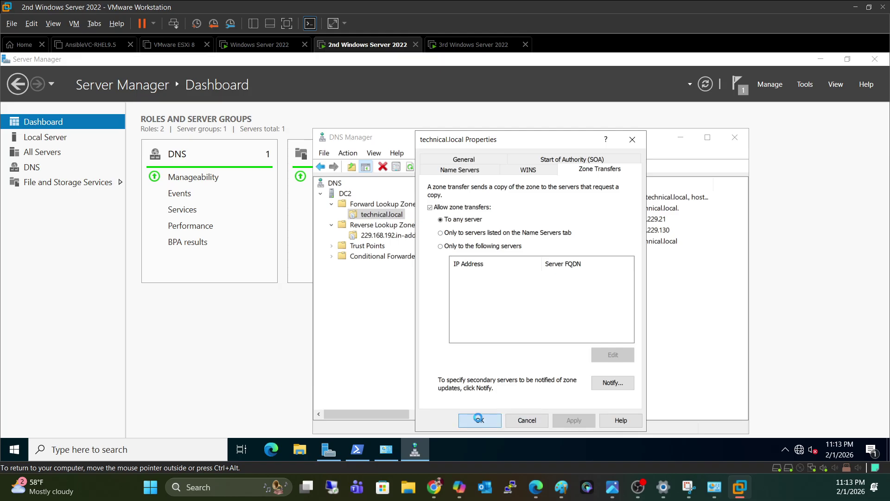
Allow zone transfers to any server for the 229.168.192.in-addr.arpa reverse zone
{"action": "left_click", "coordinate": [395, 237]}
{"action": "left_click", "coordinate": [477, 234]}
{"action": "right_click", "coordinate": [477, 234]}
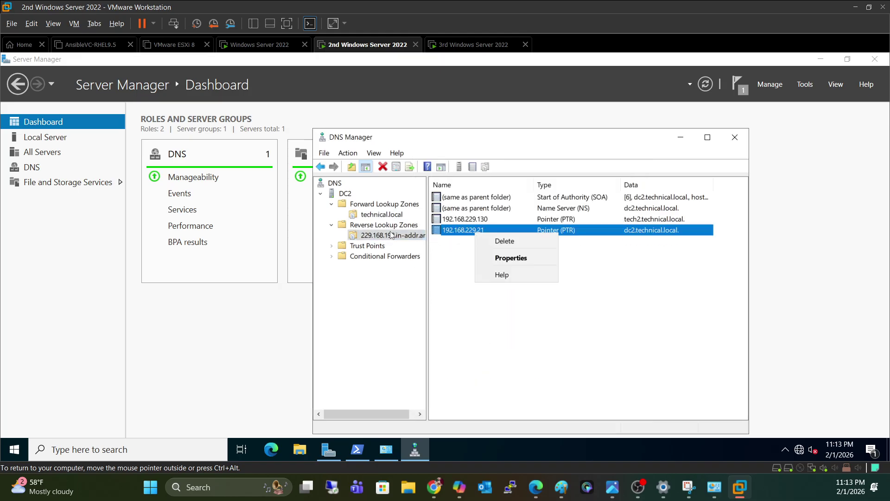
{"action": "left_click", "coordinate": [391, 235]}
{"action": "right_click", "coordinate": [391, 235]}
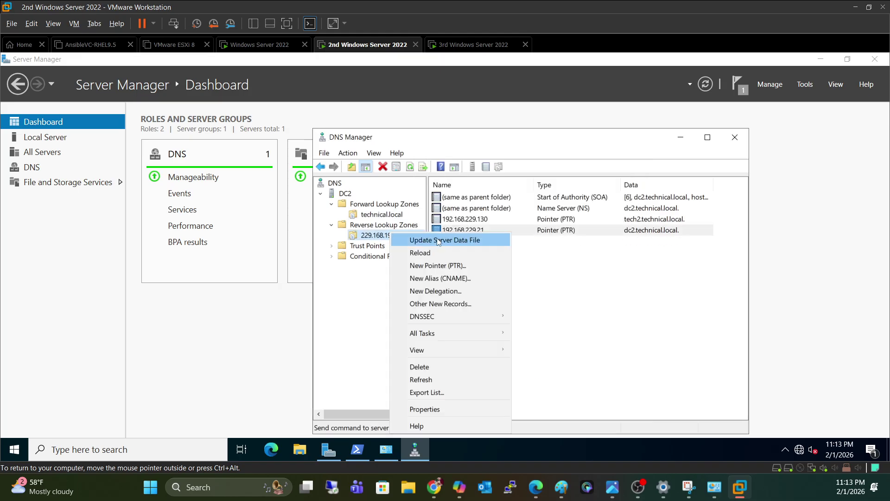
{"action": "left_click", "coordinate": [439, 410]}
{"action": "left_click", "coordinate": [599, 158]}
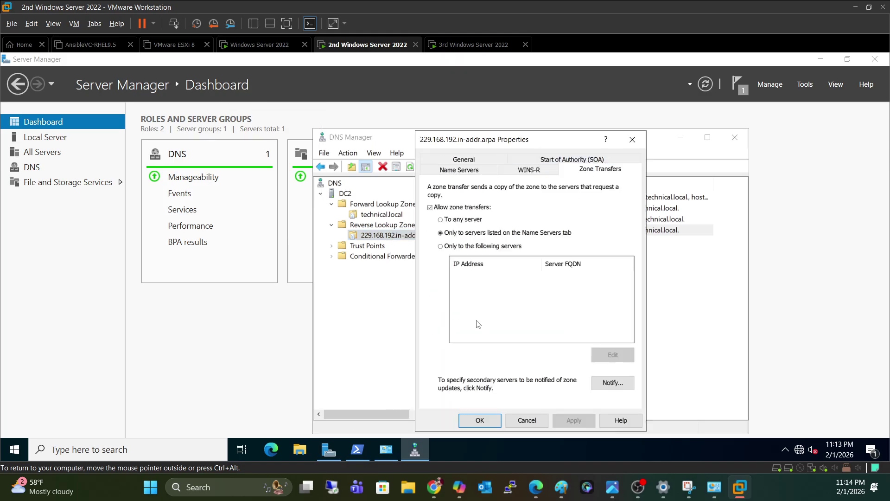
{"action": "left_click", "coordinate": [468, 246]}
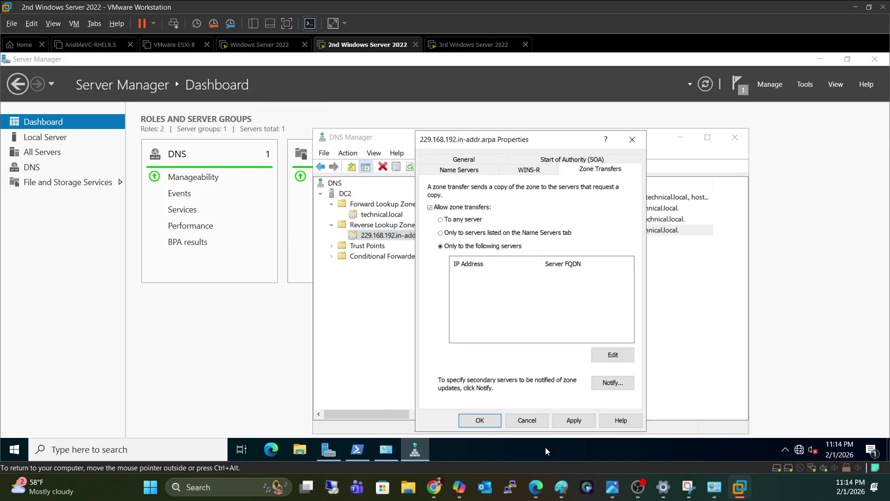
{"action": "left_click", "coordinate": [460, 219]}
{"action": "left_click", "coordinate": [480, 420]}
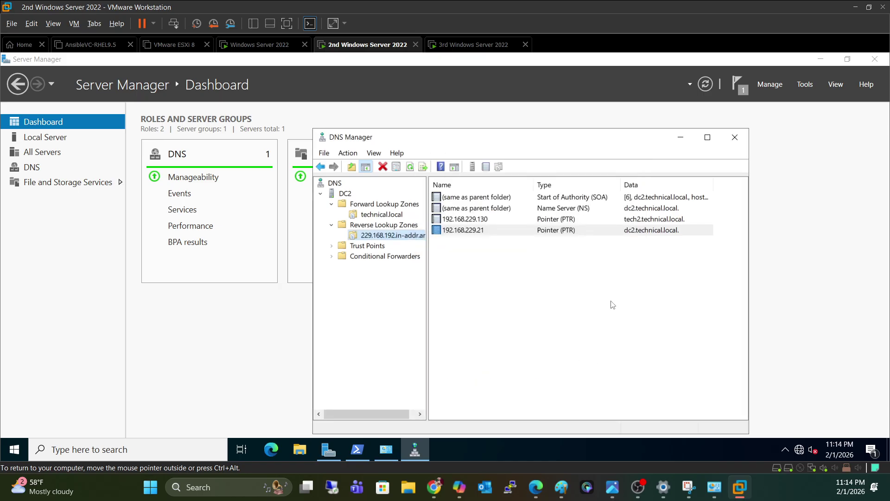
Close DNS Manager and clear the console in the open PowerShell window with cls
{"action": "left_click", "coordinate": [735, 136]}
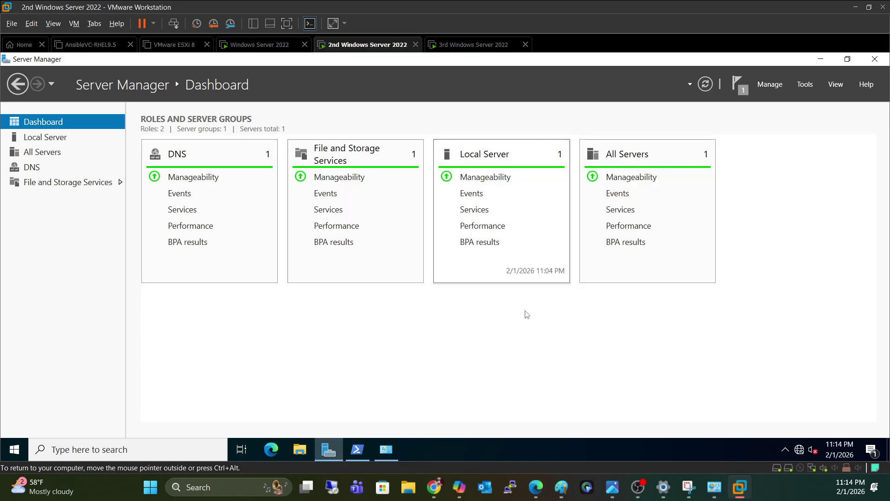
{"action": "left_click", "coordinate": [363, 442]}
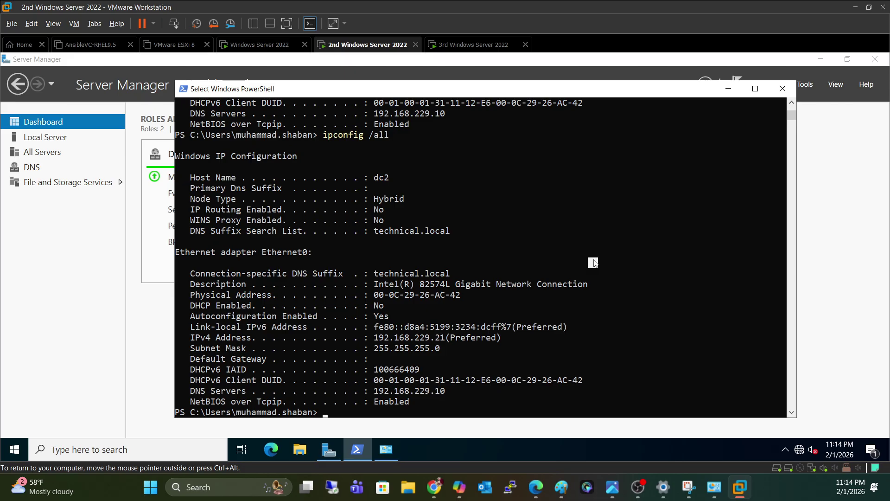
{"action": "type", "text": "cls"}
{"action": "key", "text": "Return"}
{"action": "key", "text": "Return"}
{"action": "key", "text": "Return"}
{"action": "key", "text": "Return"}
{"action": "key", "text": "Return"}
{"action": "key", "text": "Return"}
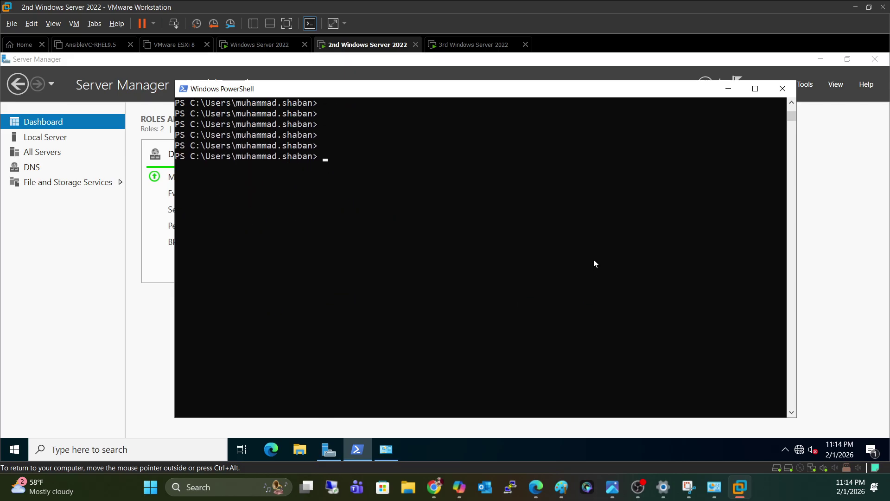
Look up tech2.technical.local with nslookup to test name resolution
{"action": "type", "text": "na"}
{"action": "type", "text": "look"}
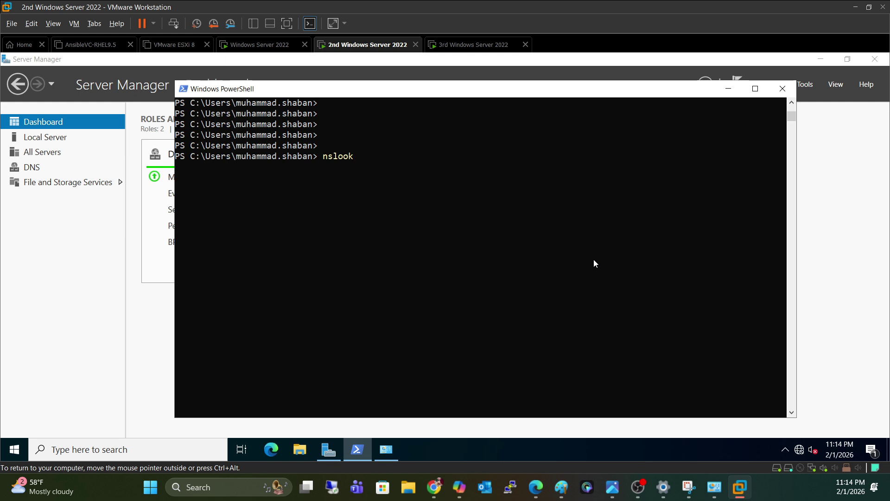
{"action": "key", "text": "Tab"}
{"action": "key", "text": "BackSpace"}
{"action": "key", "text": "BackSpace"}
{"action": "key", "text": "BackSpace"}
{"action": "type", "text": "tech2"}
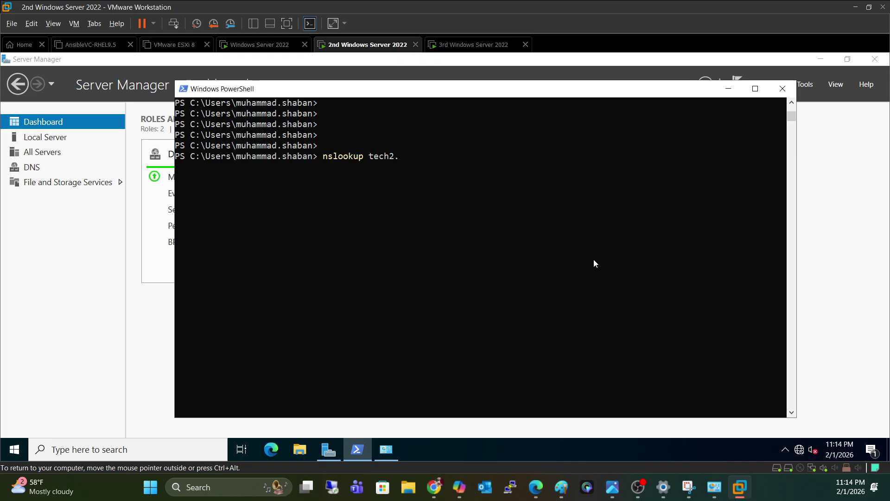
{"action": "type", "text": ".technical.local"}
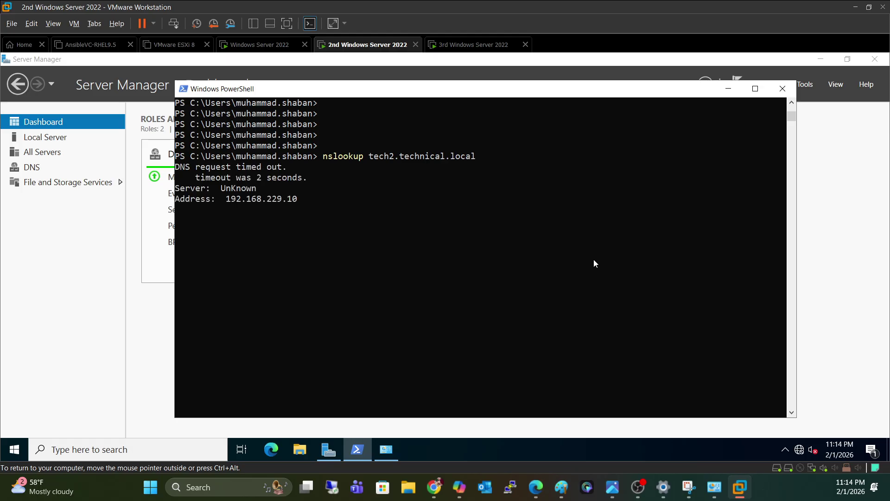
Open Network Connections on the second server by running ncpa.cpl
{"action": "key", "text": "super+r"}
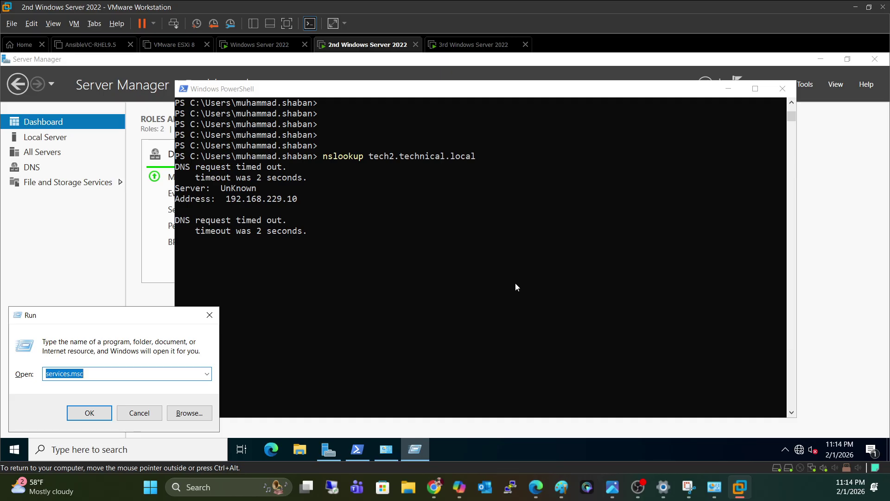
{"action": "left_click", "coordinate": [207, 374]}
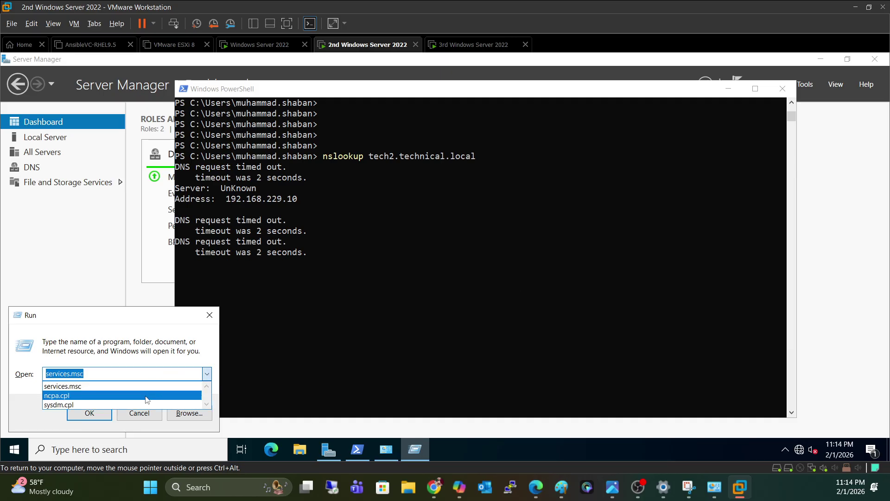
{"action": "left_click", "coordinate": [147, 399]}
{"action": "left_click", "coordinate": [90, 412]}
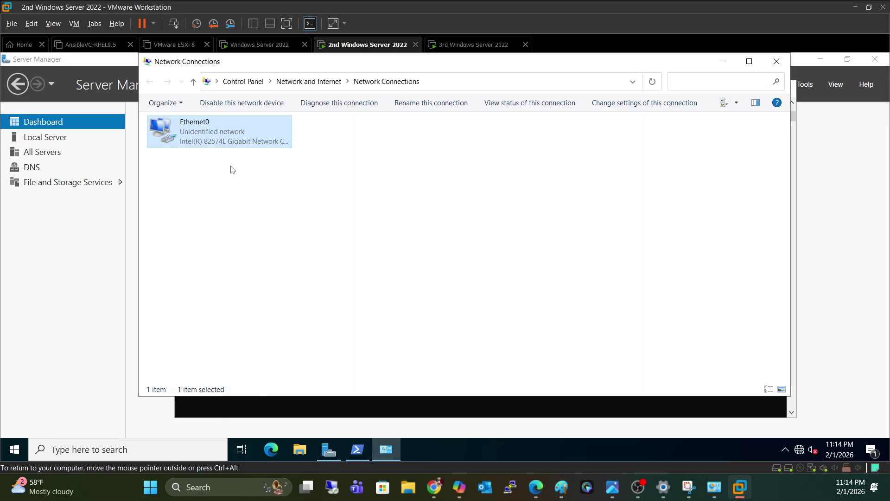
Set the preferred DNS server of Ethernet0's IPv4 configuration to 192.168.229.21 and apply the change
{"action": "double_click", "coordinate": [230, 148]}
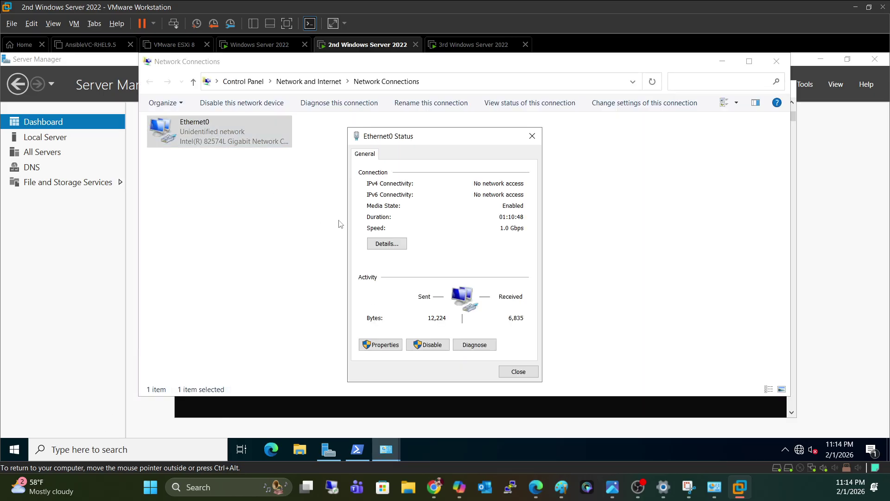
{"action": "left_click", "coordinate": [393, 344]}
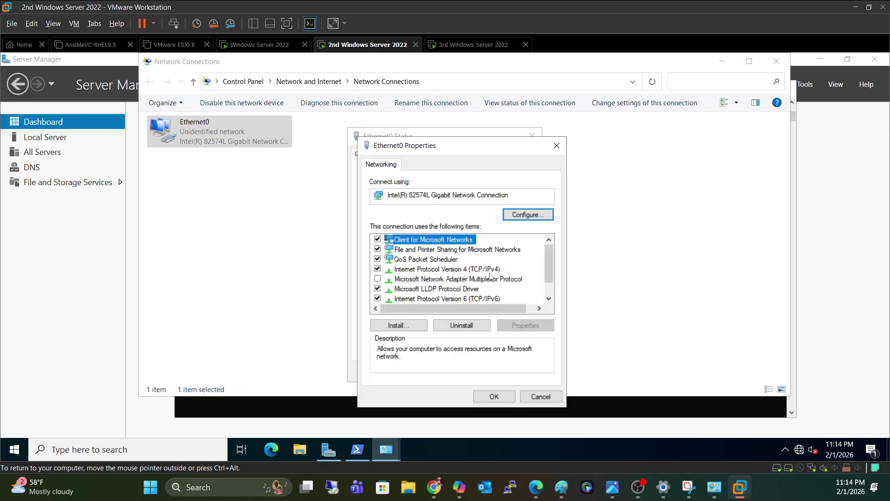
{"action": "double_click", "coordinate": [489, 271]}
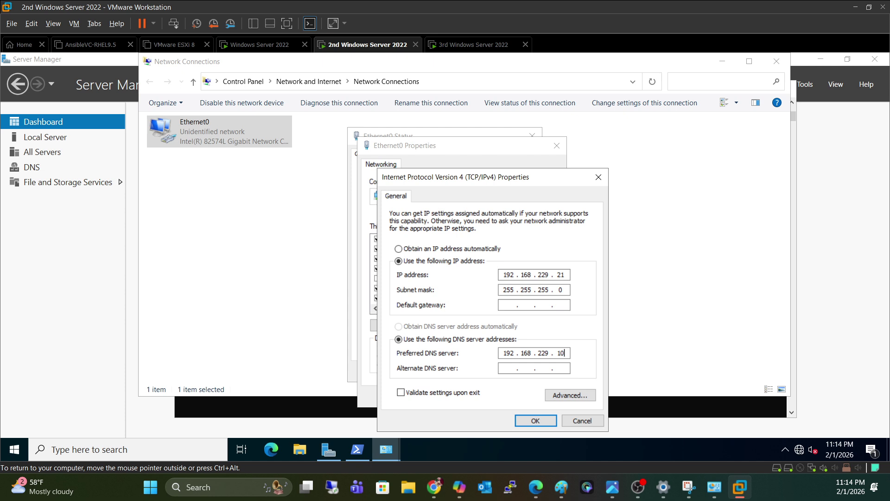
{"action": "key", "text": "BackSpace"}
{"action": "key", "text": "BackSpace"}
{"action": "type", "text": "21"}
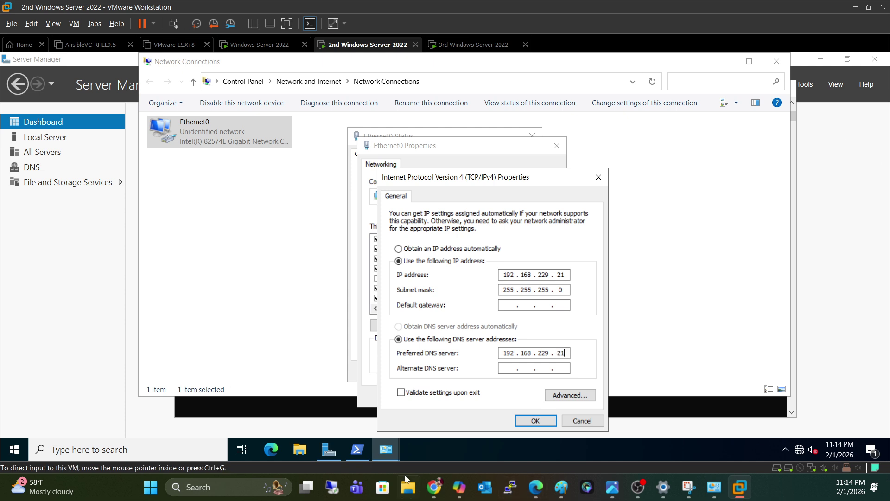
{"action": "left_click", "coordinate": [536, 420]}
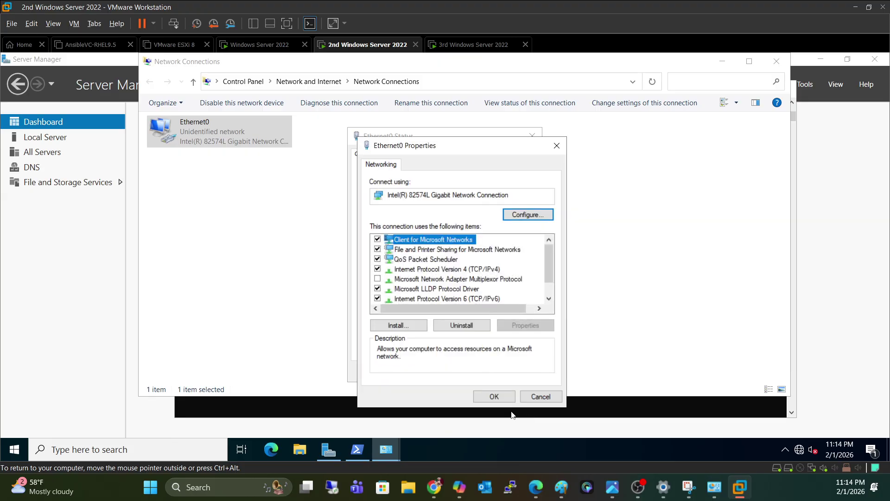
{"action": "left_click", "coordinate": [500, 397]}
{"action": "left_click", "coordinate": [524, 374]}
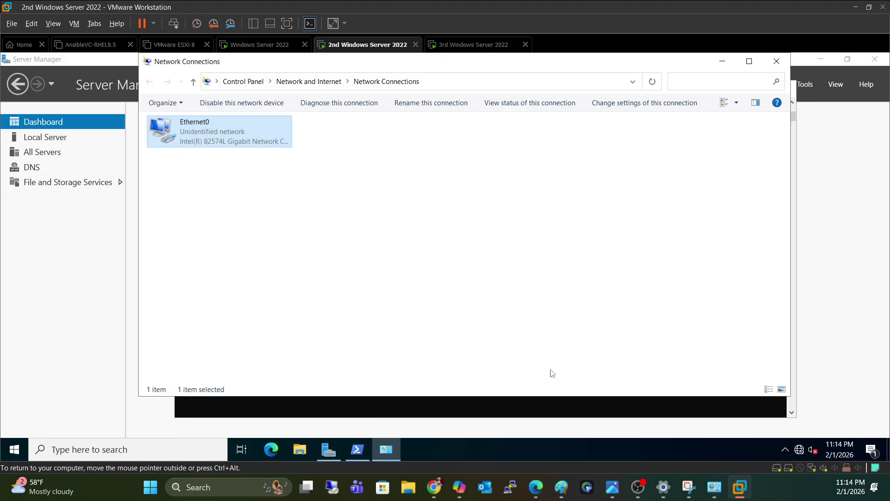
Return to the PowerShell window, clear it, and rerun the nslookup query for tech2.technical.local
{"action": "left_click", "coordinate": [596, 405]}
{"action": "left_click", "coordinate": [505, 366]}
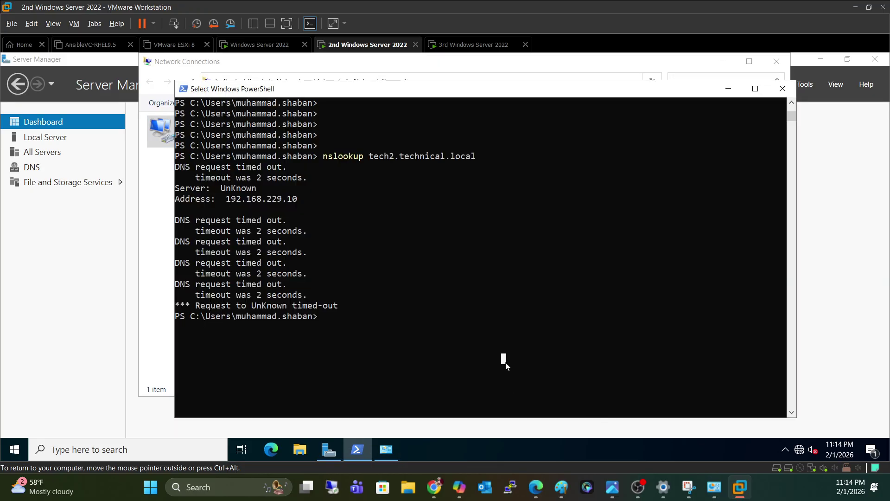
{"action": "key", "text": "Escape"}
{"action": "key", "text": "ctrl+l"}
{"action": "type", "text": "ipconfig /all"}
{"action": "key", "text": "Up"}
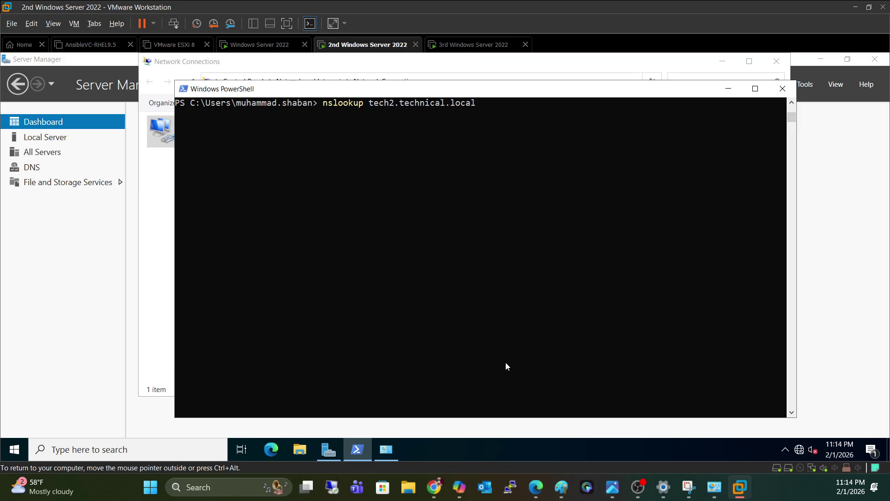
{"action": "key", "text": "Return"}
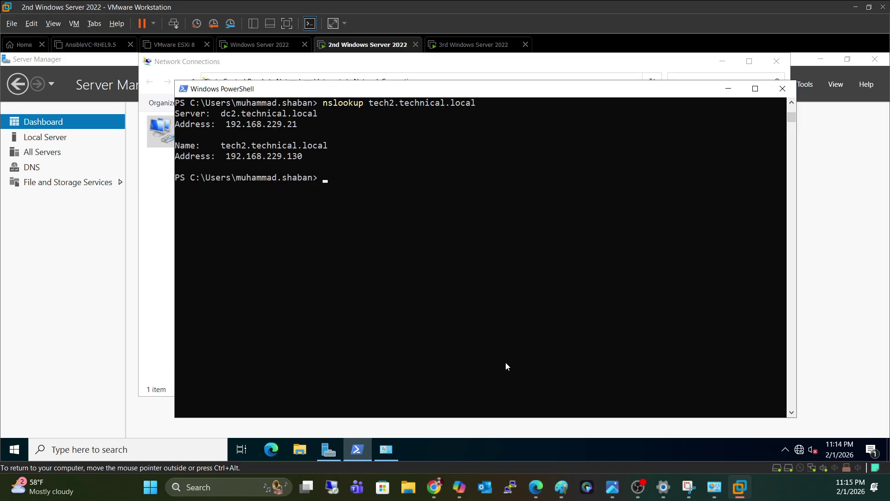
Run nslookup on 192.168.229.21 to test reverse name resolution on the second server
{"action": "key", "text": "Up"}
{"action": "key", "text": "BackSpace"}
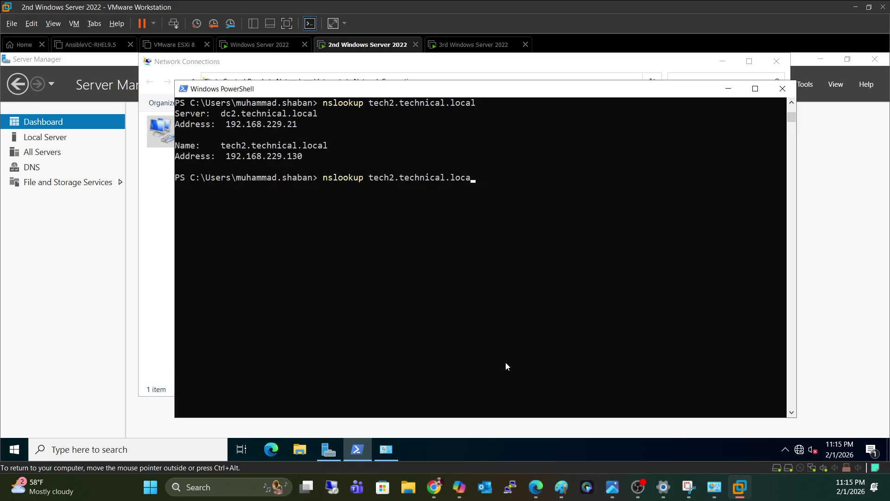
{"action": "key", "text": "BackSpace"}
{"action": "key", "text": "BackSpace"}
{"action": "key", "text": "BackSpace"}
{"action": "key", "text": "BackSpace"}
{"action": "key", "text": "BackSpace"}
{"action": "key", "text": "BackSpace"}
{"action": "key", "text": "BackSpace"}
{"action": "key", "text": "BackSpace"}
{"action": "key", "text": "BackSpace"}
{"action": "key", "text": "BackSpace"}
{"action": "key", "text": "BackSpace"}
{"action": "key", "text": "BackSpace"}
{"action": "key", "text": "BackSpace"}
{"action": "key", "text": "BackSpace"}
{"action": "key", "text": "BackSpace"}
{"action": "key", "text": "BackSpace"}
{"action": "key", "text": "BackSpace"}
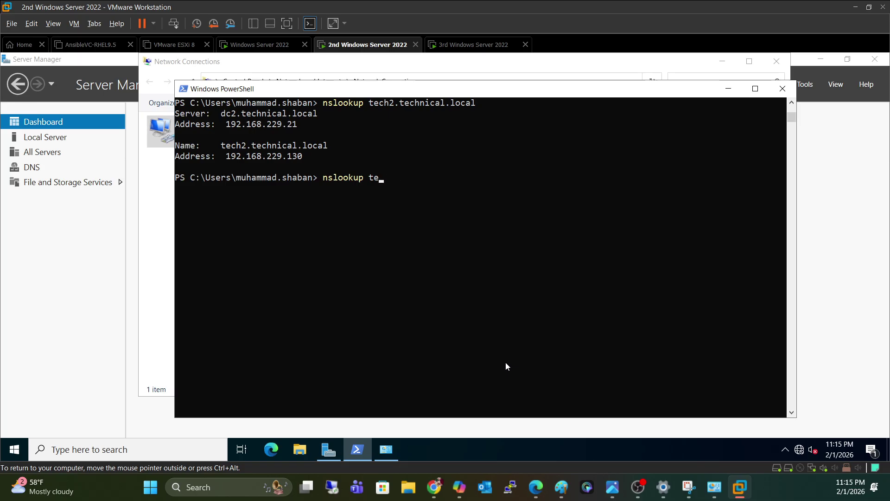
{"action": "type", "text": "192.168.229."}
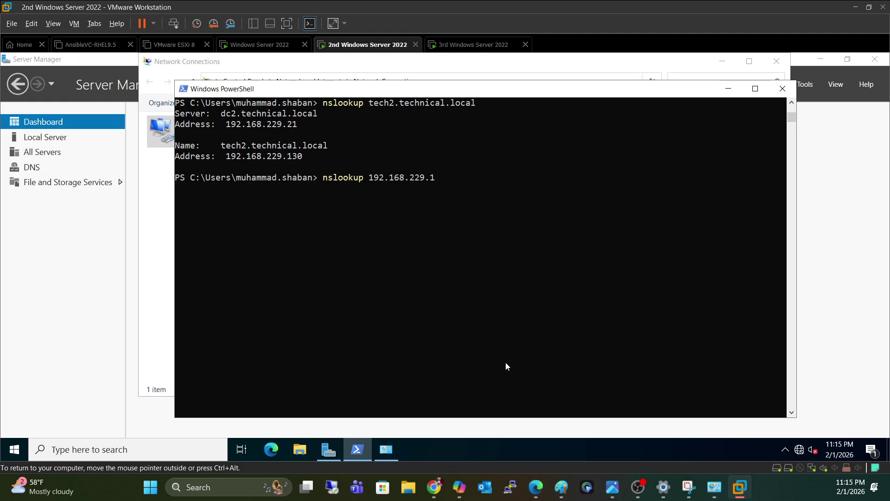
{"action": "type", "text": "21"}
{"action": "key", "text": "Return"}
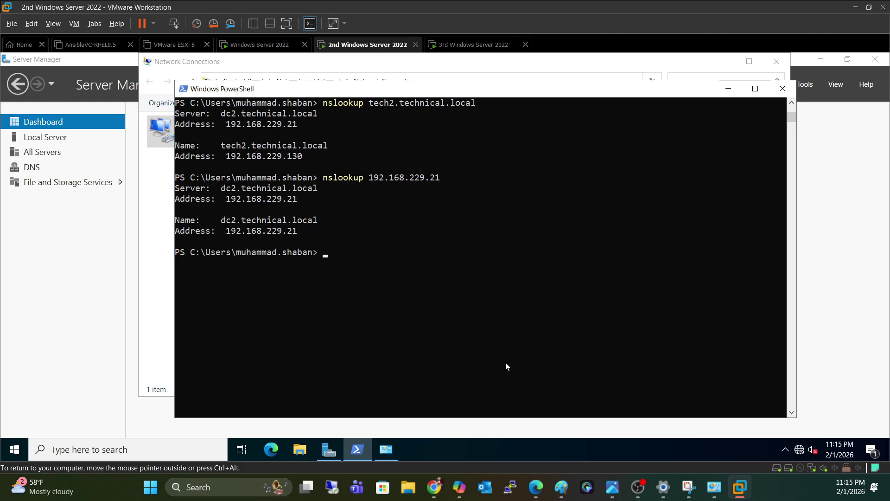
Clear the PowerShell console on the second server and add a few empty prompt lines
{"action": "key", "text": "ctrl+l"}
{"action": "key", "text": "Return"}
{"action": "key", "text": "Return"}
{"action": "key", "text": "Return"}
{"action": "key", "text": "Return"}
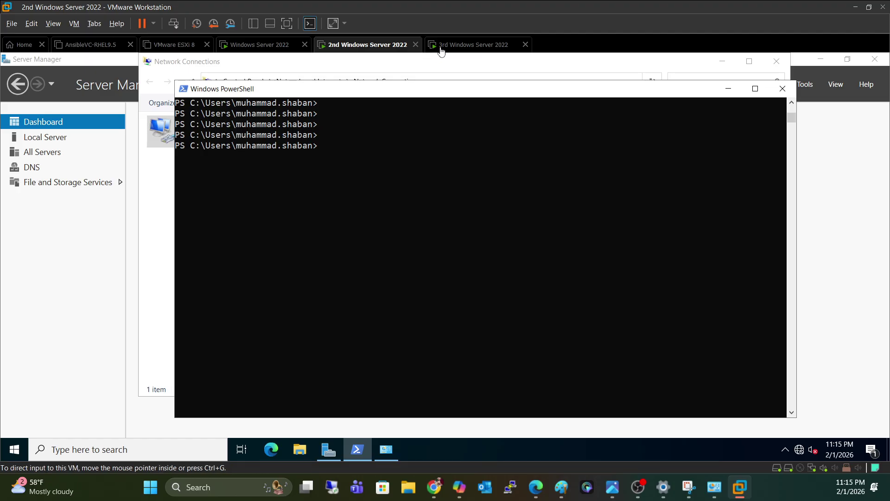
Switch to the 3rd Windows Server 2022 virtual machine and close its finished Add Roles and Features Wizard
{"action": "left_click", "coordinate": [458, 46]}
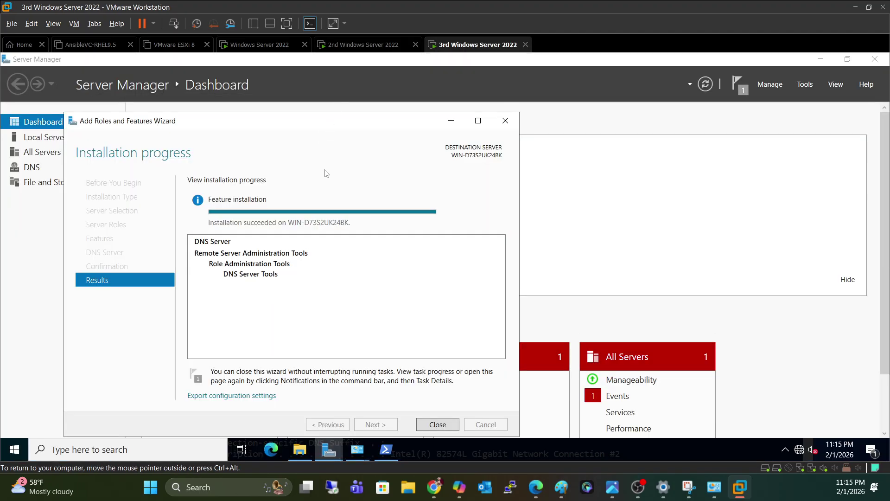
{"action": "left_click", "coordinate": [435, 423]}
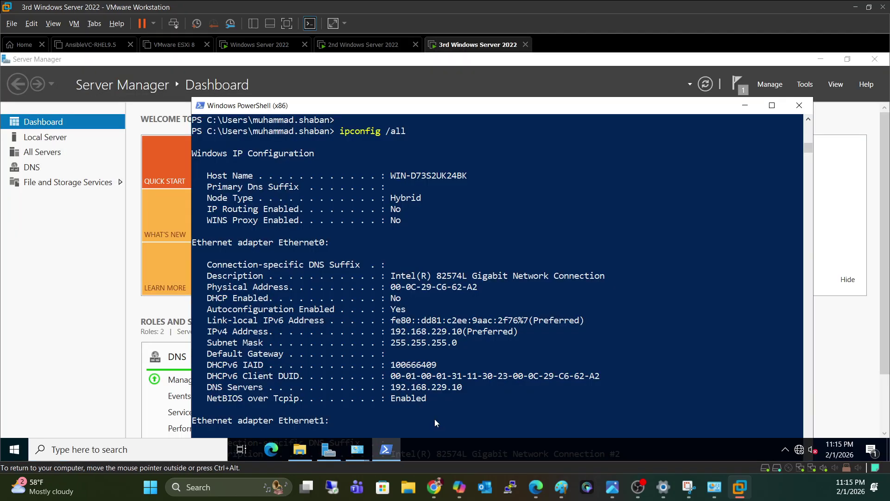
Clear the PowerShell console, run ipconfig /all to check the IP and DNS settings of both adapters, and minimize the window
{"action": "left_click", "coordinate": [617, 309]}
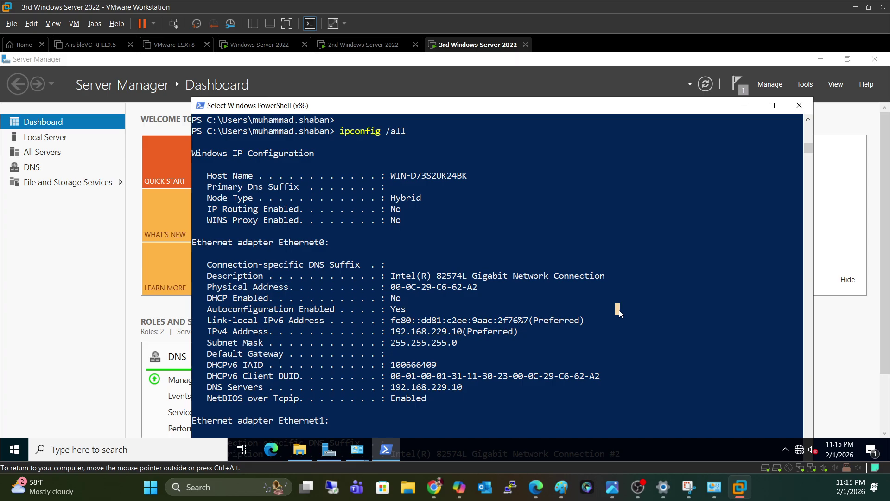
{"action": "key", "text": "ctrl+l"}
{"action": "key", "text": "Return"}
{"action": "key", "text": "Return"}
{"action": "key", "text": "Return"}
{"action": "key", "text": "Return"}
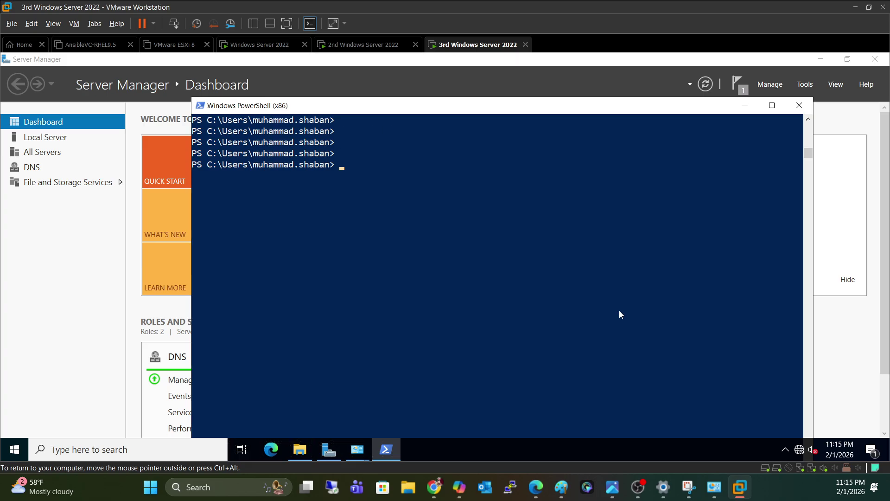
{"action": "type", "text": "ipconfig /all"}
{"action": "key", "text": "Return"}
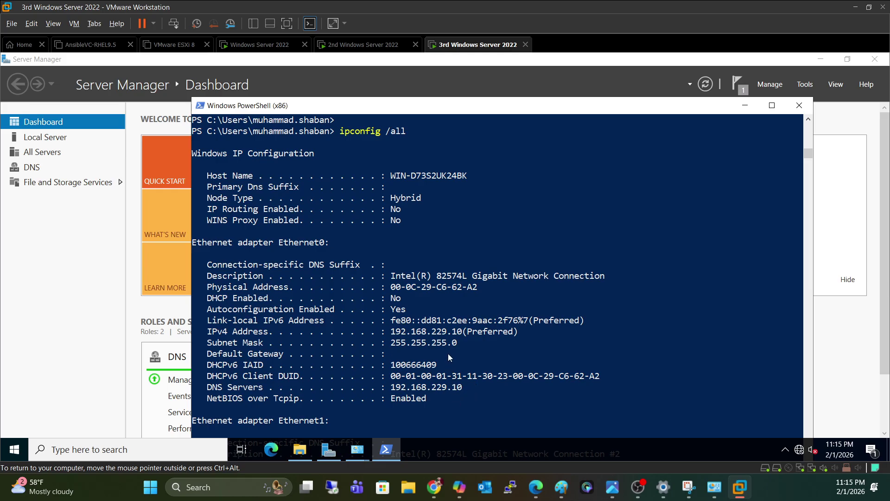
{"action": "scroll", "coordinate": [448, 357], "scroll_direction": "down", "scroll_amount": 4}
{"action": "scroll", "coordinate": [471, 384], "scroll_direction": "down", "scroll_amount": 1}
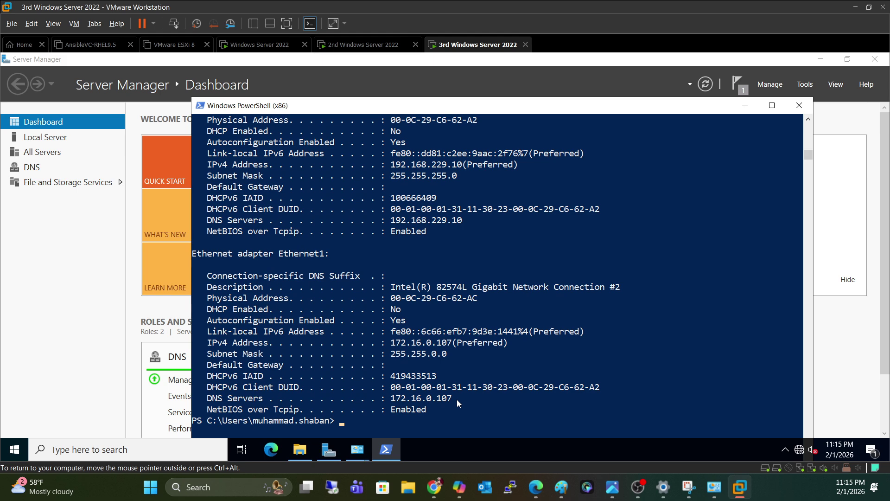
{"action": "scroll", "coordinate": [457, 399], "scroll_direction": "down", "scroll_amount": 1}
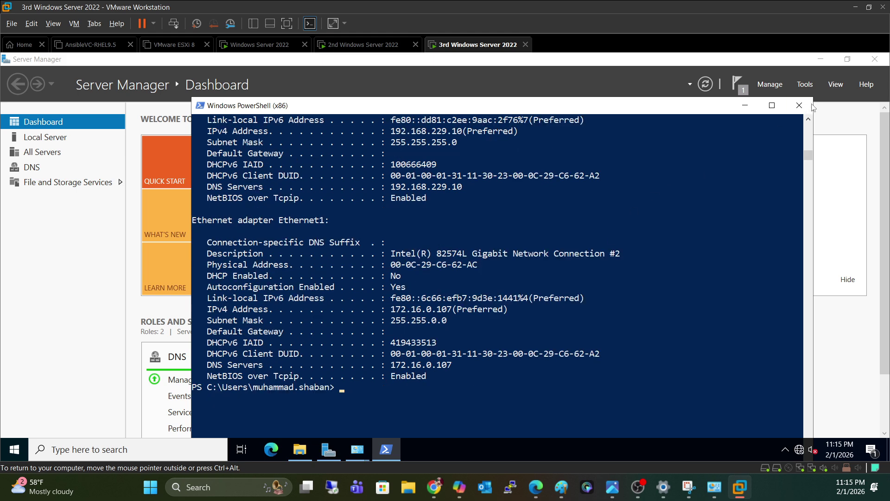
{"action": "left_click", "coordinate": [746, 106]}
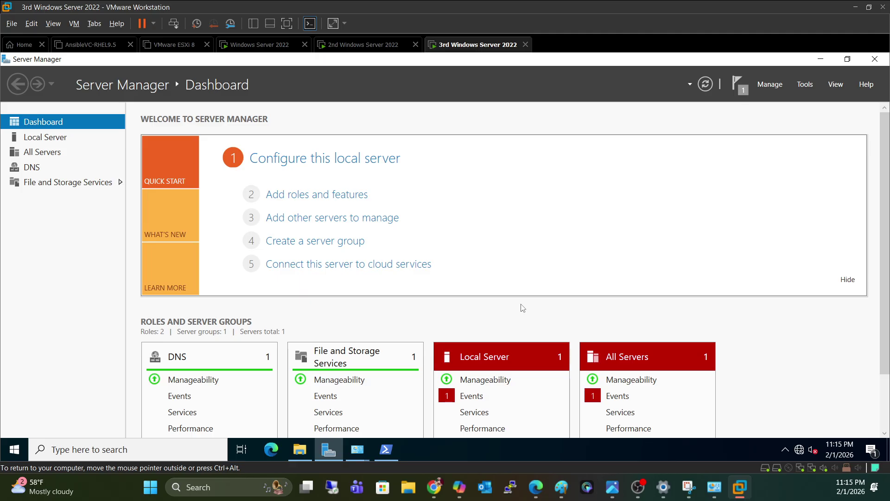
Open Network Connections with ncpa.cpl and examine Ethernet0's connection details, then close them
{"action": "key", "text": "super+r"}
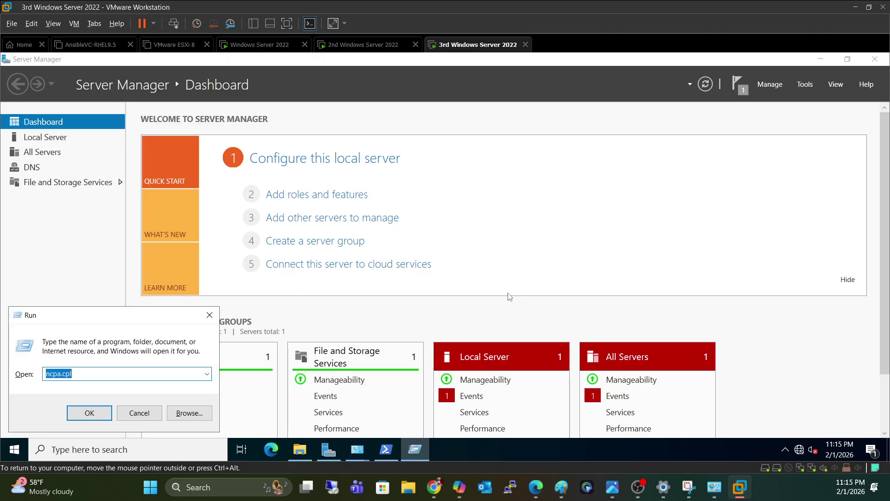
{"action": "left_click", "coordinate": [86, 414]}
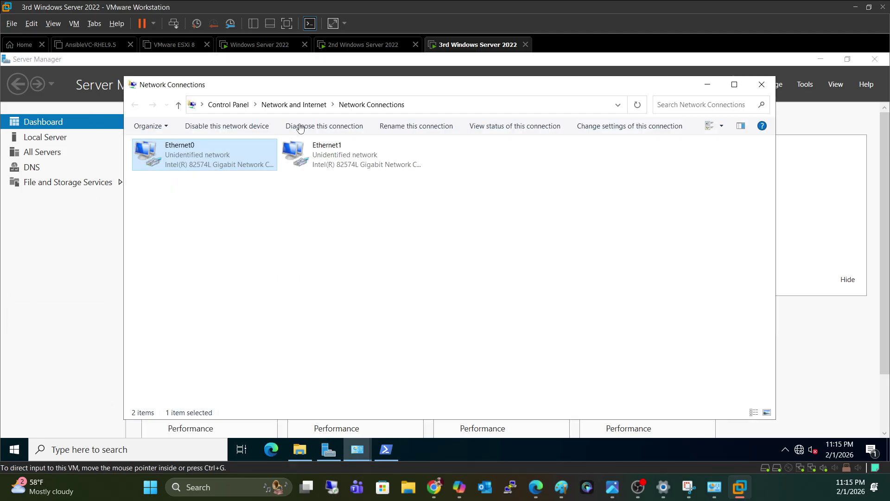
{"action": "double_click", "coordinate": [240, 164]}
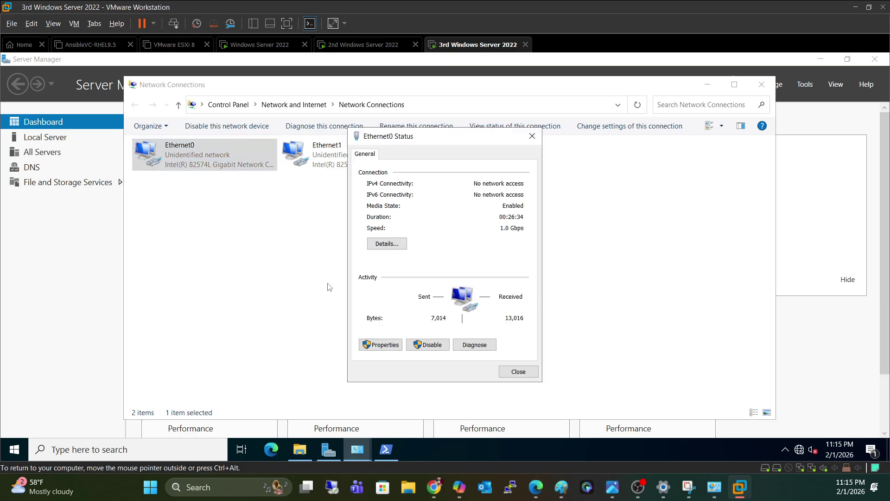
{"action": "left_click", "coordinate": [388, 245]}
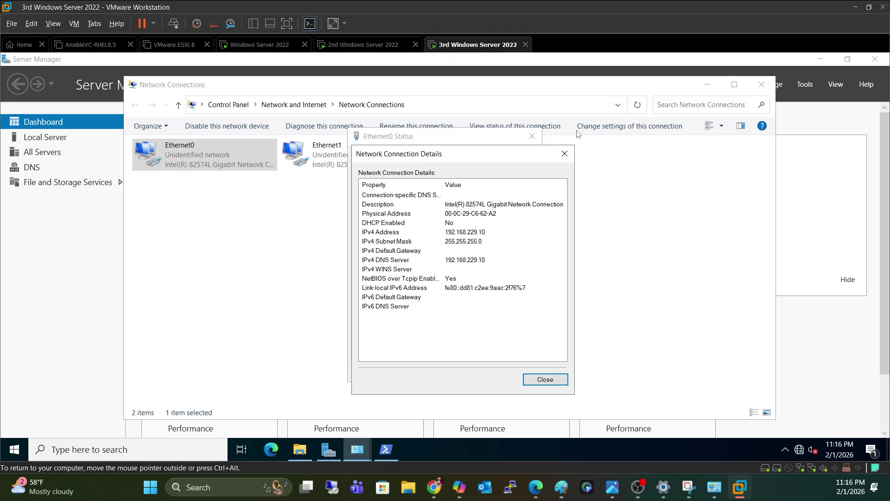
{"action": "left_click", "coordinate": [564, 154]}
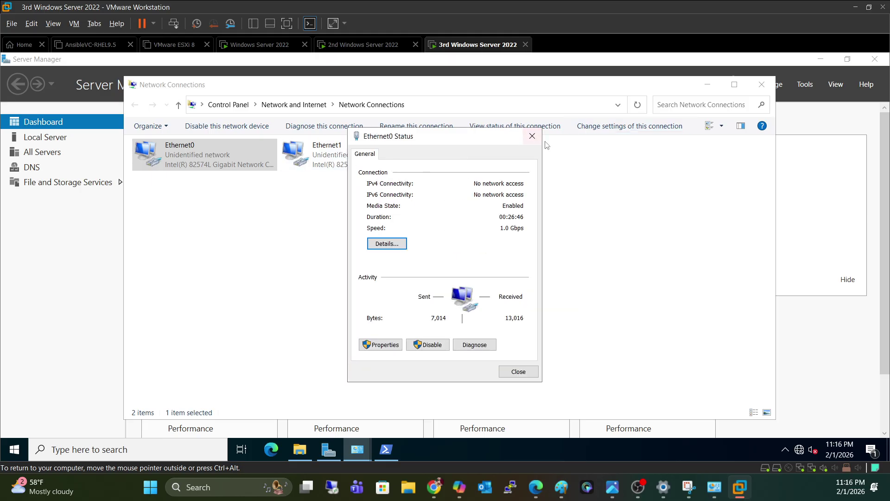
{"action": "left_click", "coordinate": [532, 136]}
Examine Ethernet1's IP address and DNS server in its connection details, then close them
{"action": "double_click", "coordinate": [359, 170]}
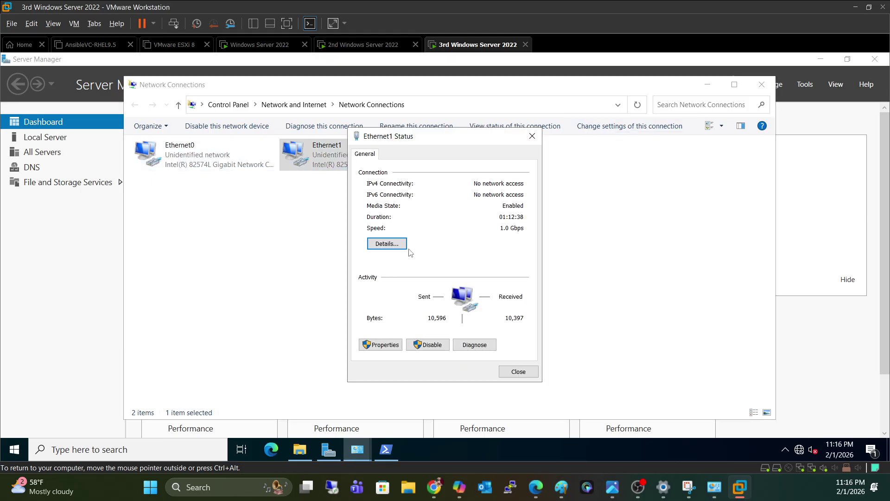
{"action": "left_click", "coordinate": [387, 243]}
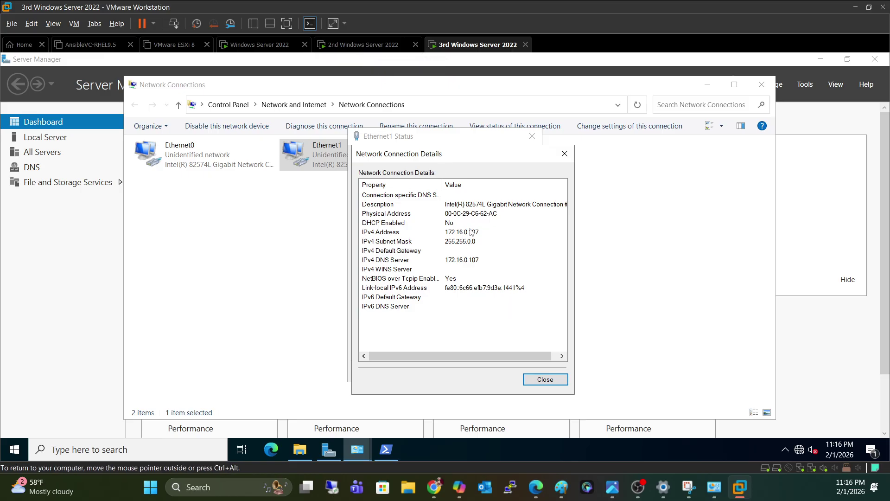
{"action": "left_click", "coordinate": [565, 153]}
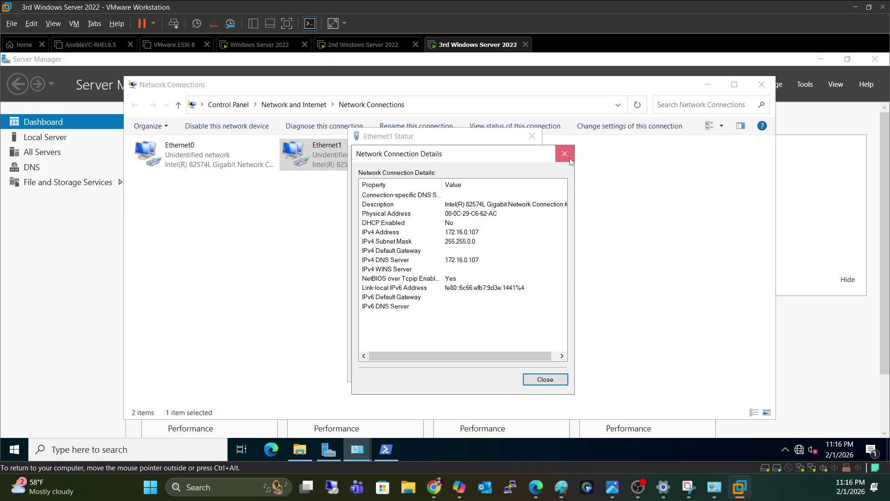
{"action": "left_click", "coordinate": [533, 136]}
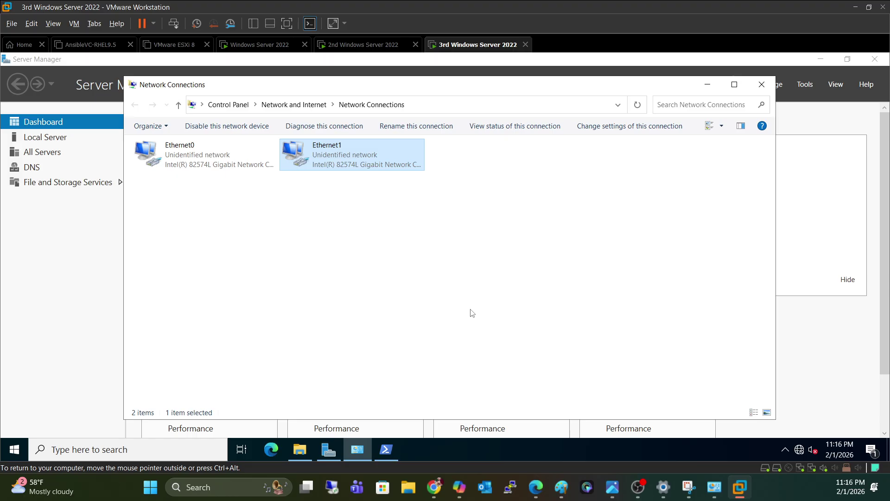
Open DNS Manager on the third server and delete the example.local stub zone from the forward lookup zones
{"action": "left_click", "coordinate": [130, 449]}
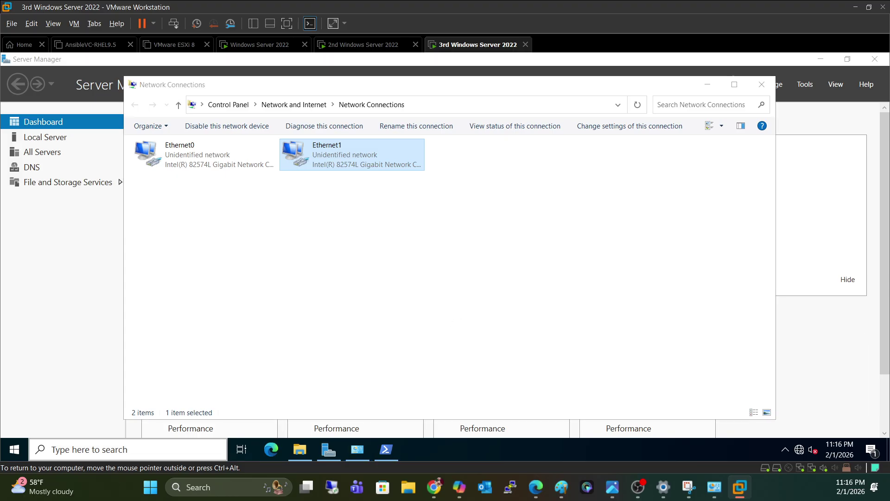
{"action": "type", "text": "dns"}
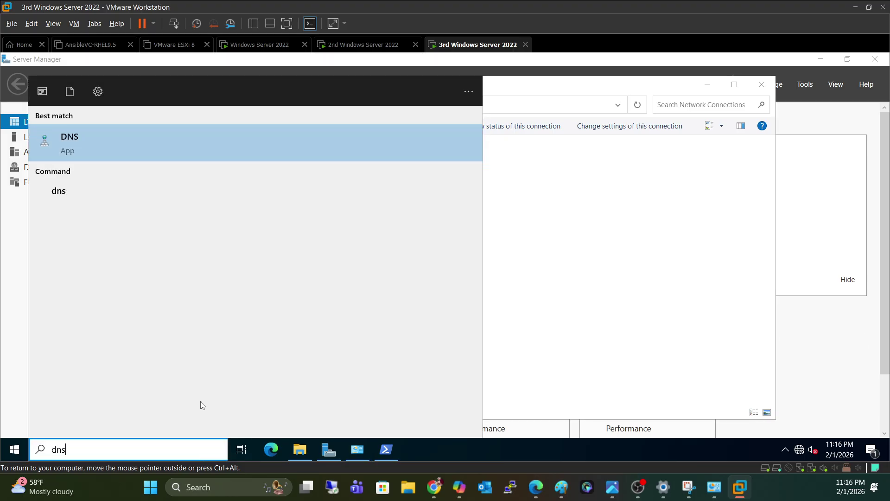
{"action": "left_click", "coordinate": [327, 133]}
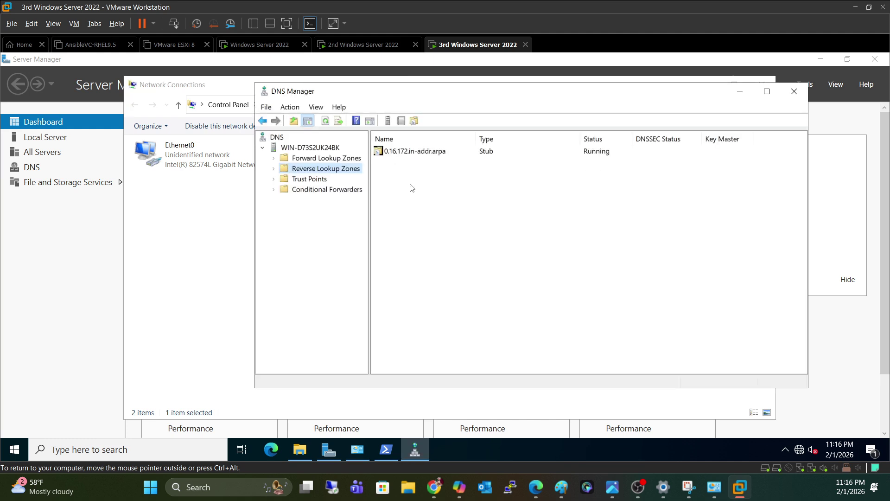
{"action": "left_click", "coordinate": [340, 159]}
{"action": "left_click", "coordinate": [398, 154]}
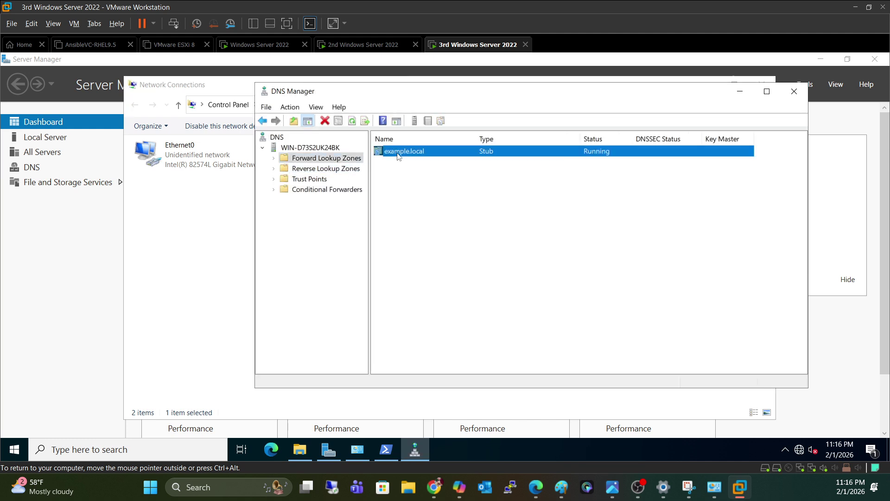
{"action": "right_click", "coordinate": [398, 155]}
{"action": "left_click", "coordinate": [414, 217]}
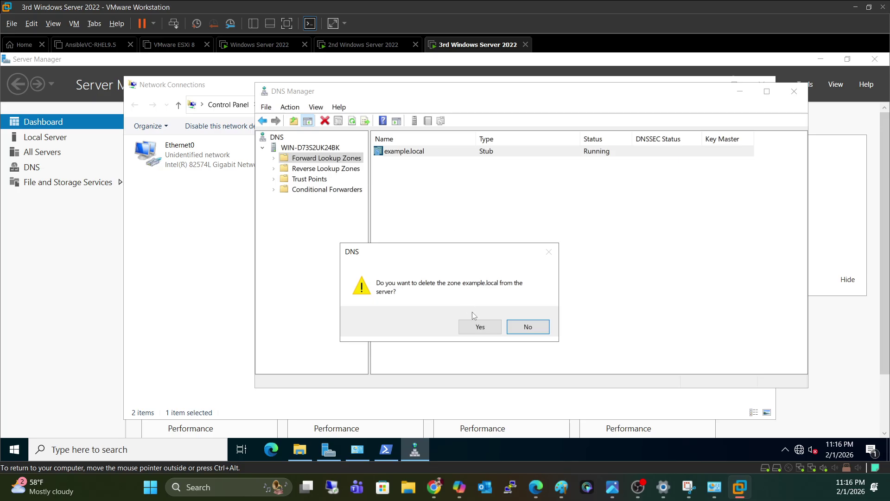
{"action": "left_click", "coordinate": [477, 325]}
Delete the 0.16.172.in-addr.arpa stub zone from the reverse lookup zones
{"action": "left_click", "coordinate": [327, 169]}
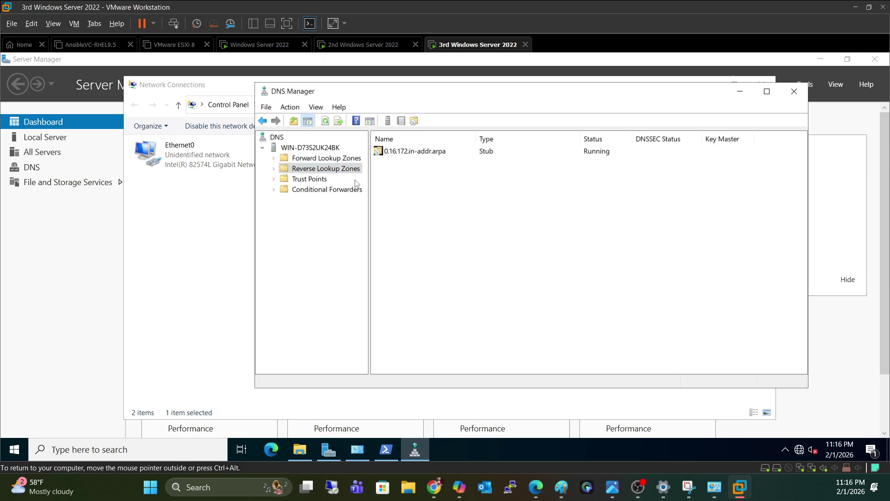
{"action": "left_click", "coordinate": [395, 152]}
{"action": "key", "text": "Delete"}
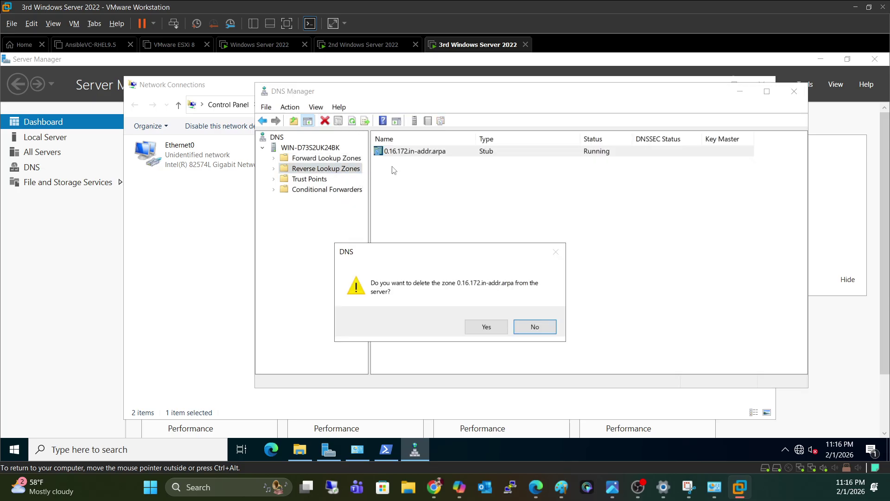
{"action": "left_click", "coordinate": [472, 330]}
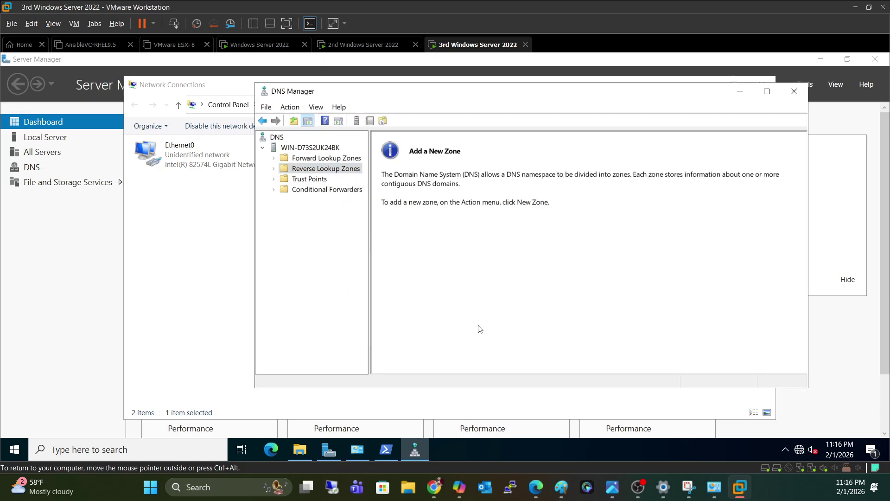
Start a new forward lookup zone of the Stub zone type and name it example.local
{"action": "left_click", "coordinate": [348, 159]}
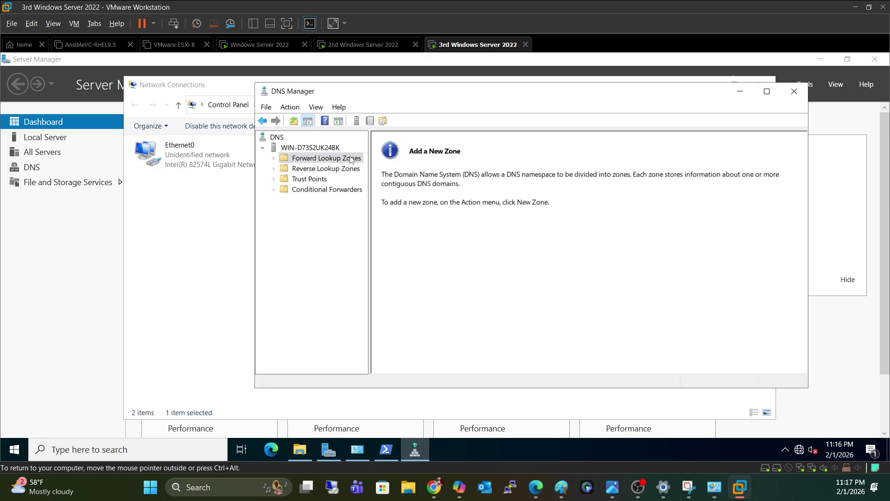
{"action": "right_click", "coordinate": [348, 160]}
{"action": "left_click", "coordinate": [391, 168]}
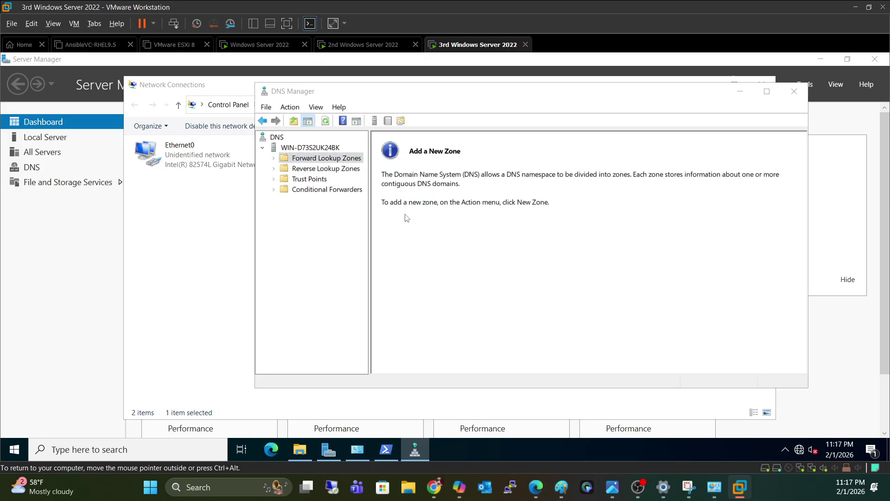
{"action": "left_click", "coordinate": [470, 322]}
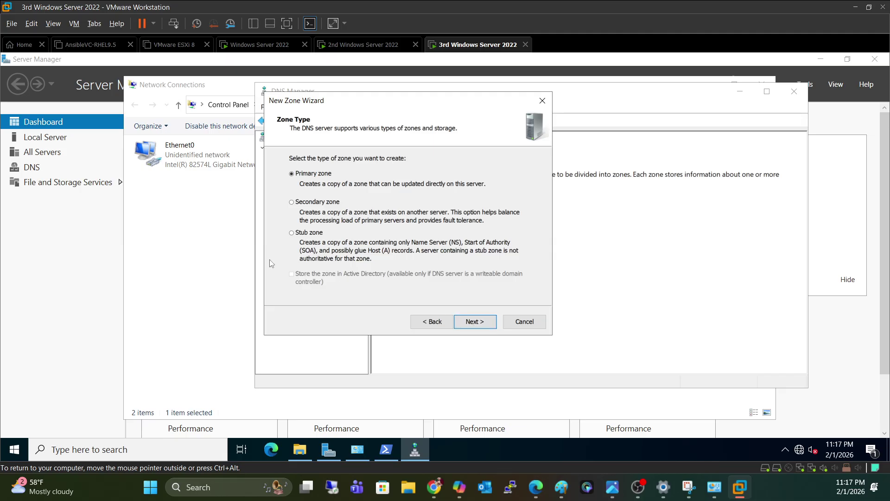
{"action": "left_click", "coordinate": [310, 234]}
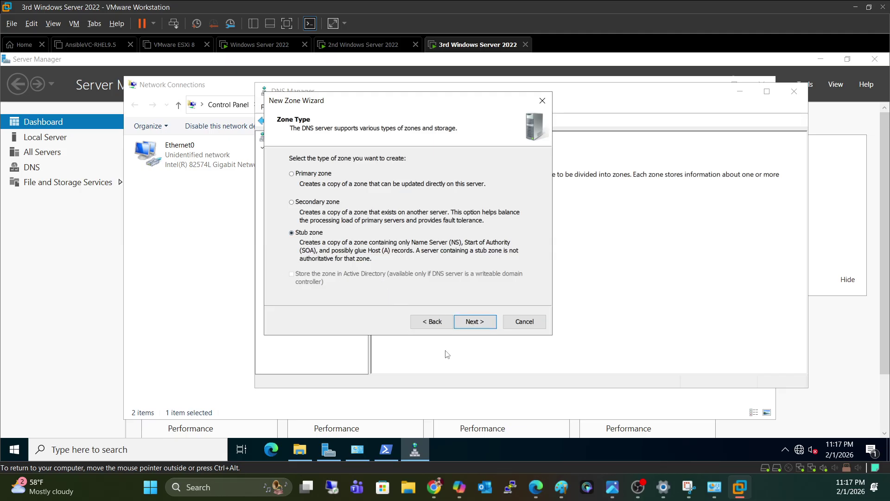
{"action": "left_click", "coordinate": [474, 326]}
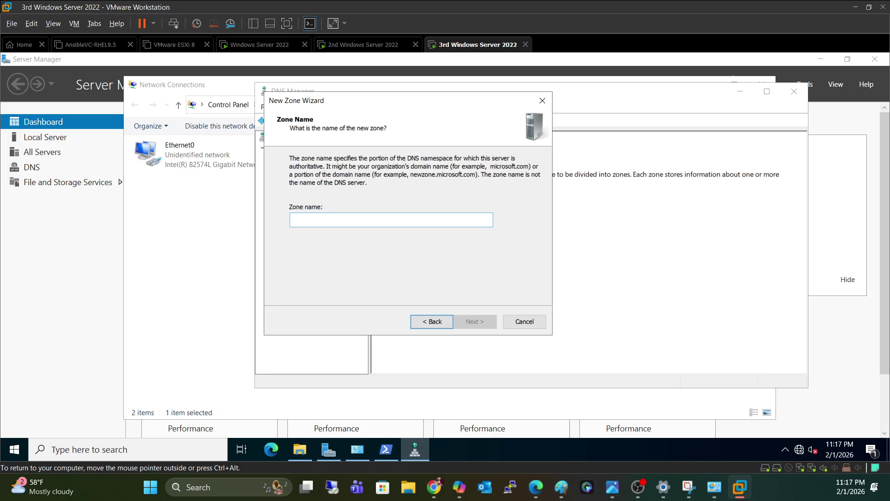
{"action": "type", "text": "example.local"}
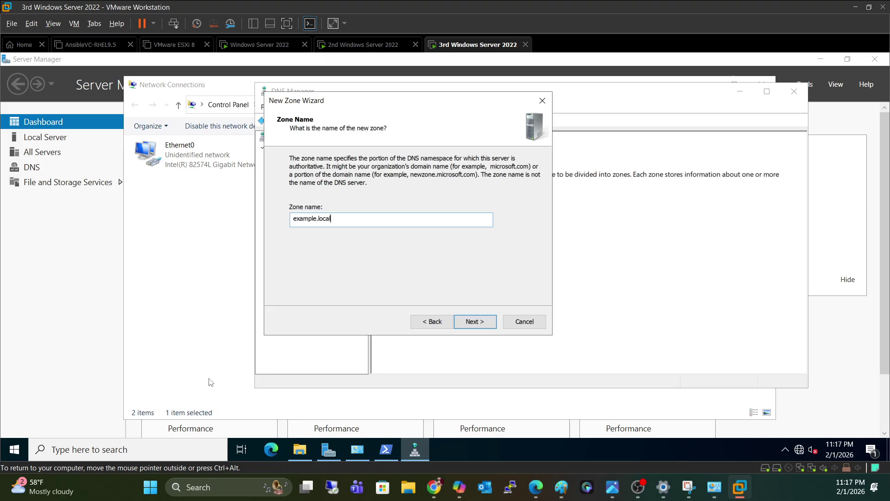
{"action": "right_click", "coordinate": [315, 223]}
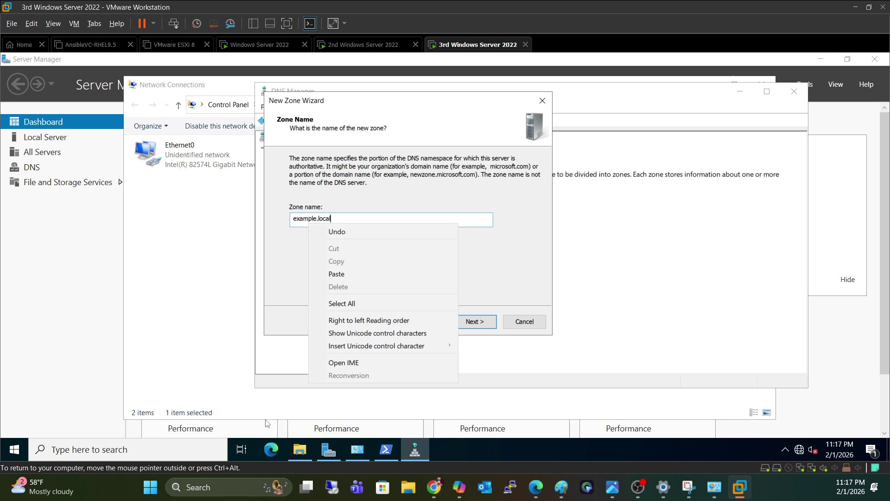
{"action": "left_click", "coordinate": [495, 283]}
{"action": "left_click", "coordinate": [469, 323]}
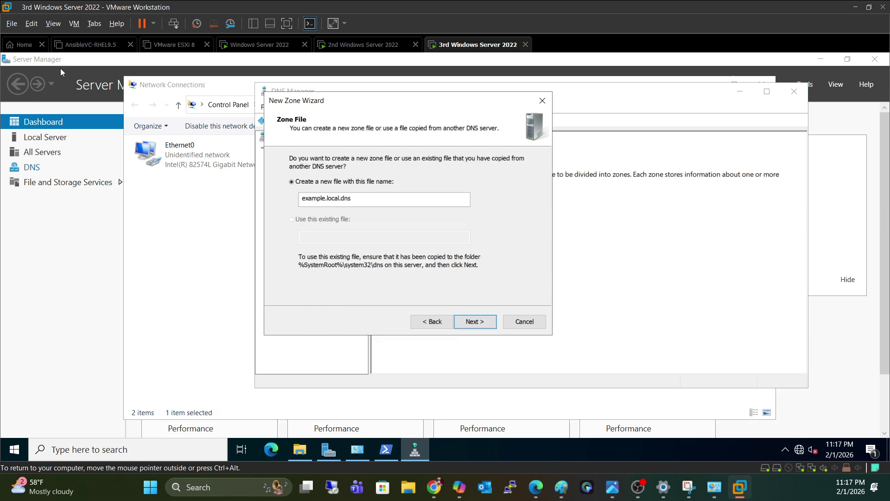
Accept the zone file example.local.dns, add 172.16.0.105 as the master DNS server, and finish creating the stub zone
{"action": "left_click", "coordinate": [482, 325]}
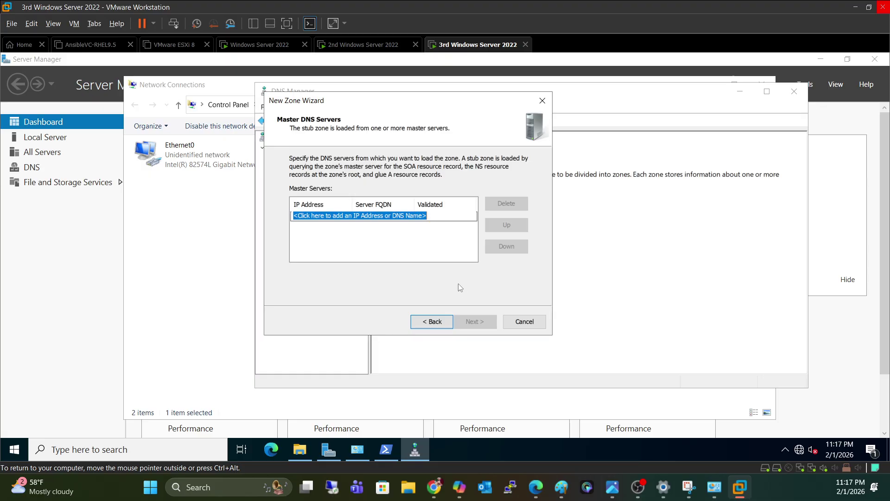
{"action": "type", "text": "172.16.0.105"}
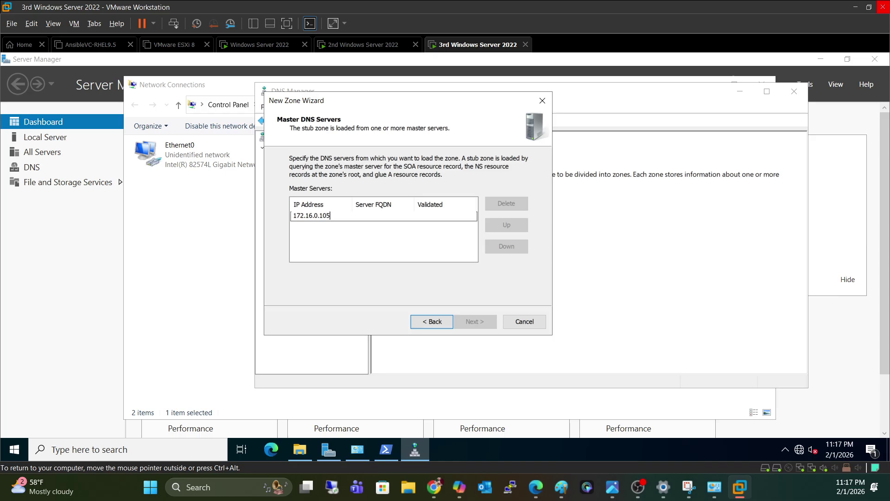
{"action": "left_click", "coordinate": [408, 235]}
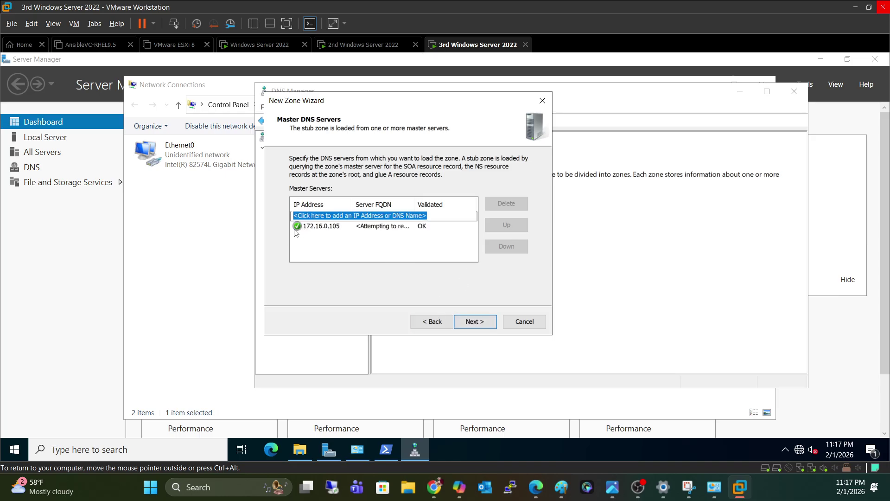
{"action": "left_click", "coordinate": [481, 325]}
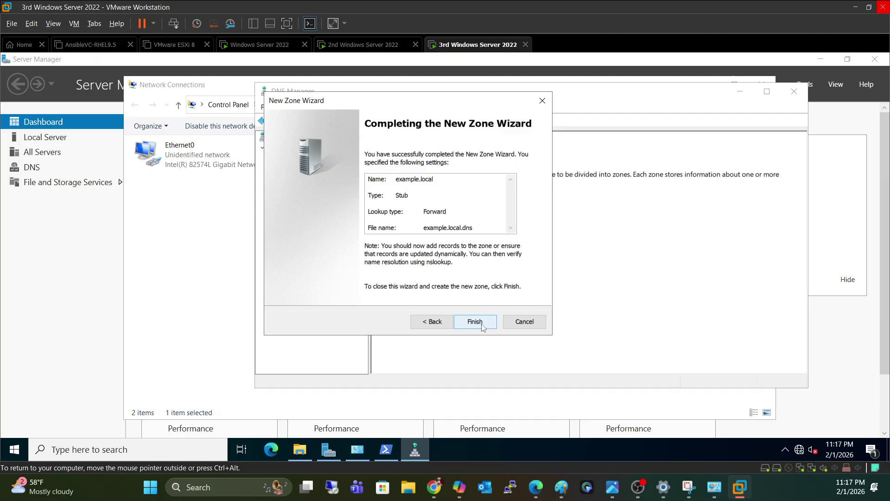
{"action": "left_click", "coordinate": [474, 322]}
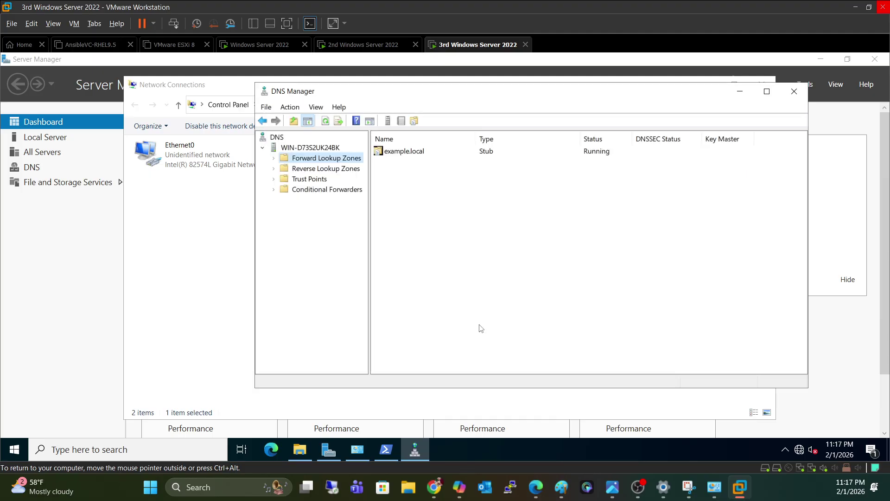
Start a new reverse lookup zone of the Stub zone type with network ID 172.16.0
{"action": "left_click", "coordinate": [340, 169]}
{"action": "right_click", "coordinate": [340, 171]}
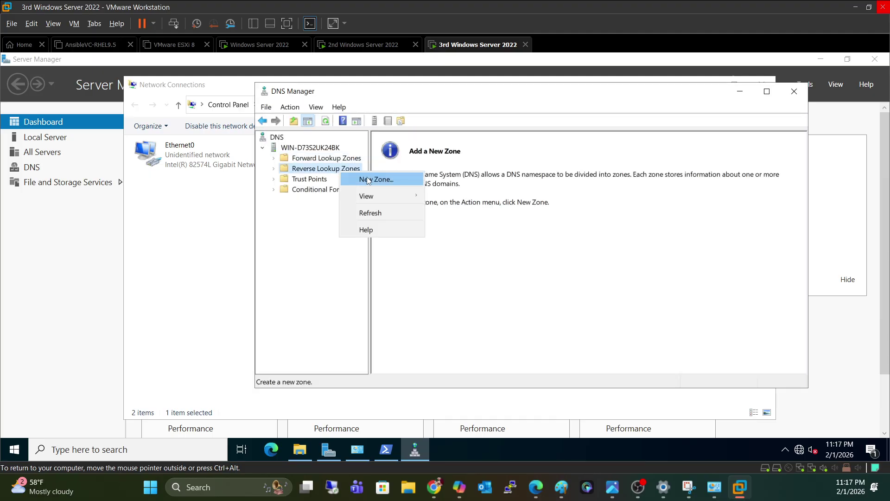
{"action": "left_click", "coordinate": [366, 177]}
{"action": "left_click", "coordinate": [475, 321]}
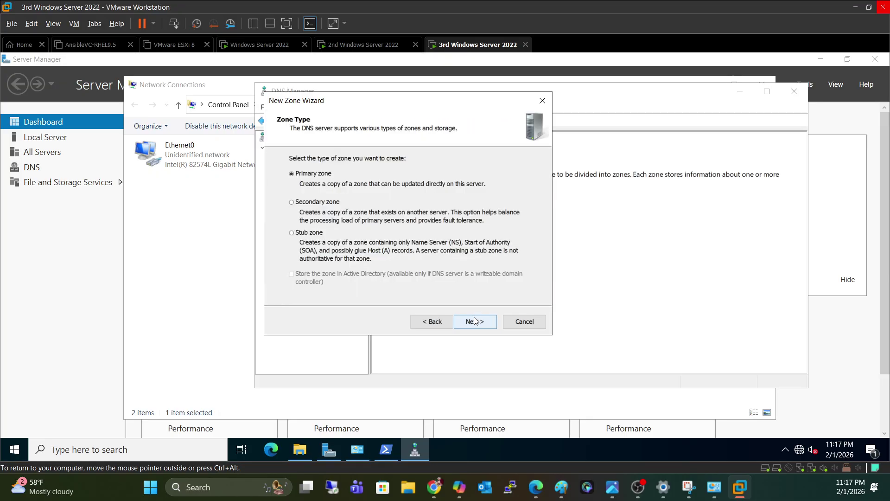
{"action": "left_click", "coordinate": [475, 321]}
{"action": "left_click", "coordinate": [431, 322]}
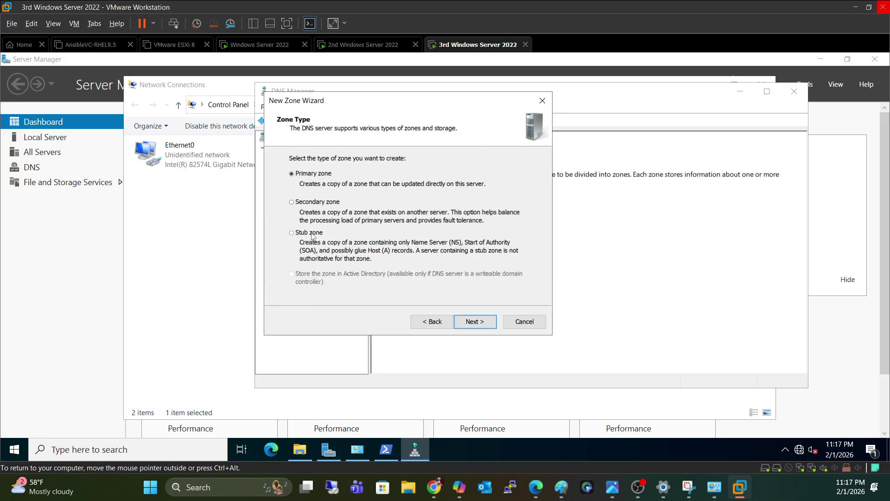
{"action": "left_click", "coordinate": [477, 323]}
{"action": "left_click", "coordinate": [475, 321]}
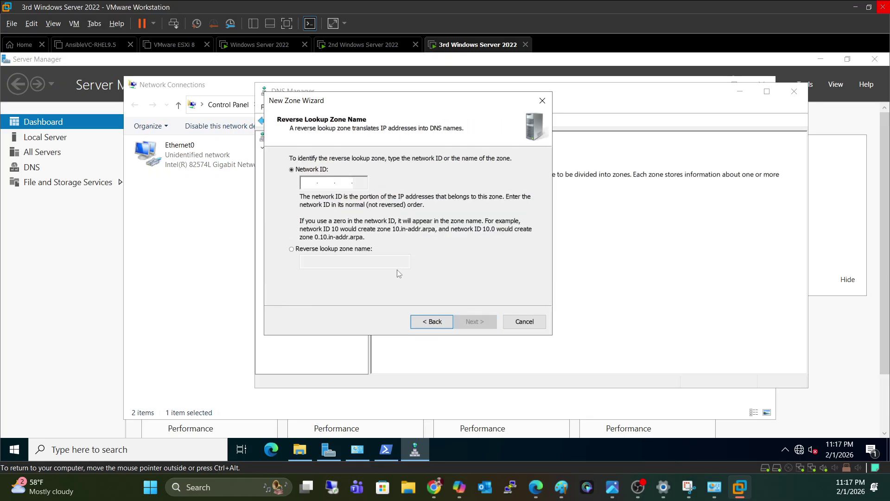
{"action": "type", "text": "172 .1"}
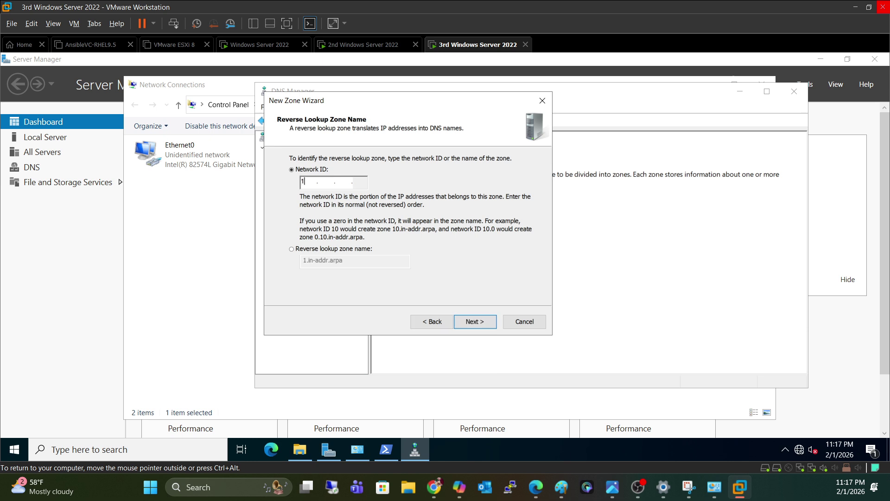
{"action": "type", "text": "6 .0"}
{"action": "left_click", "coordinate": [471, 322]}
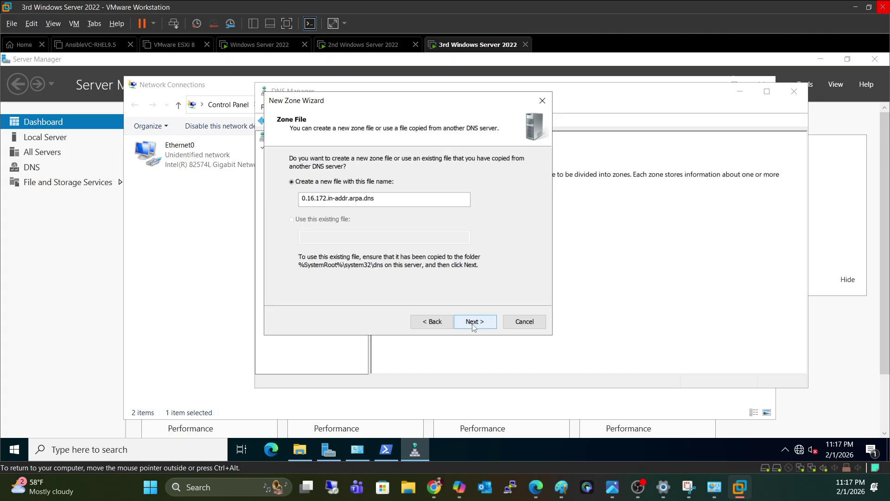
Accept the zone file 0.16.172.in-addr.arpa.dns, add master server 172.16.0.105, and finish creating the reverse stub zone
{"action": "left_click", "coordinate": [475, 325]}
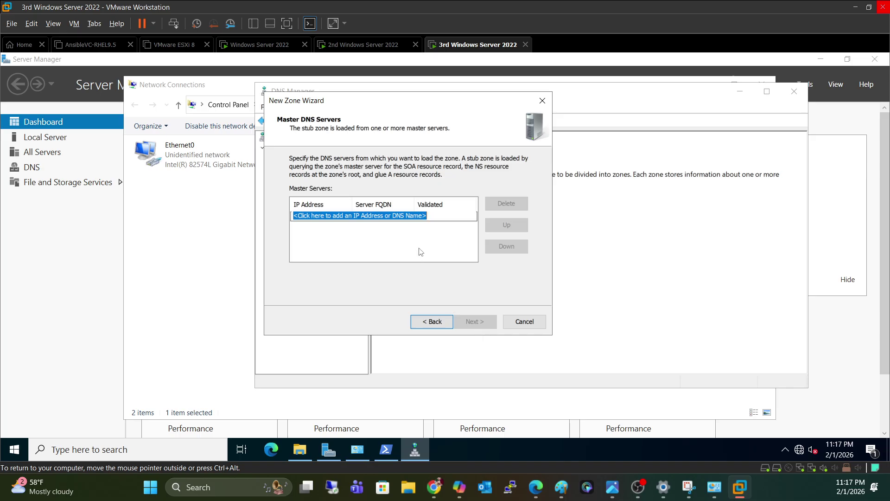
{"action": "type", "text": "172.16.0.105"}
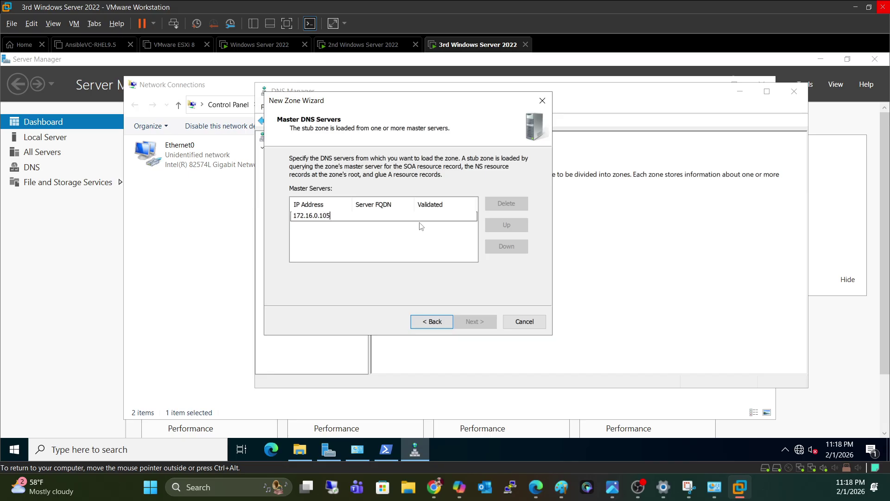
{"action": "left_click", "coordinate": [450, 249]}
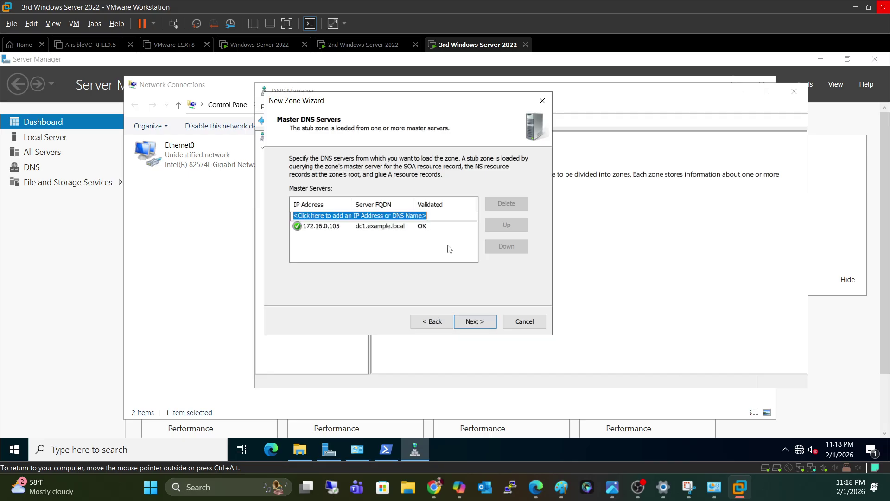
{"action": "left_click", "coordinate": [474, 322]}
{"action": "left_click", "coordinate": [475, 323]}
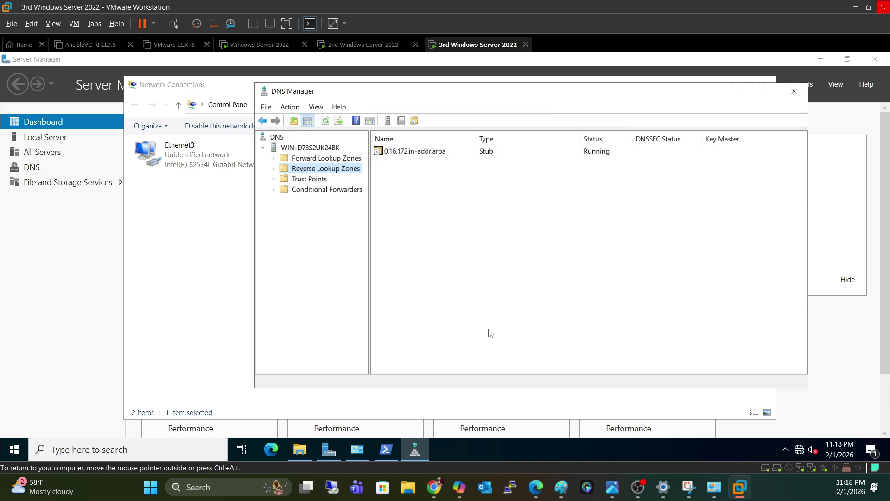
Examine the records loaded in the example.local forward stub zone and the 0.16.172.in-addr.arpa reverse stub zone
{"action": "left_click", "coordinate": [328, 159]}
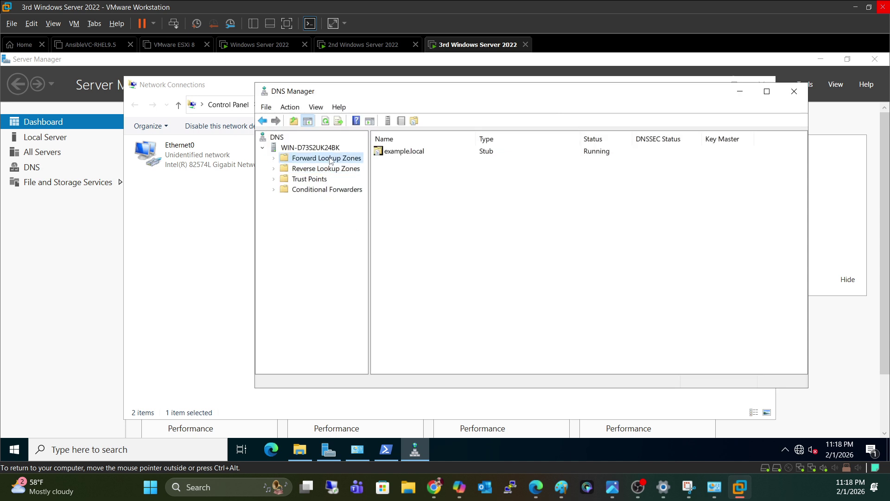
{"action": "double_click", "coordinate": [332, 161]}
{"action": "left_click", "coordinate": [331, 169]}
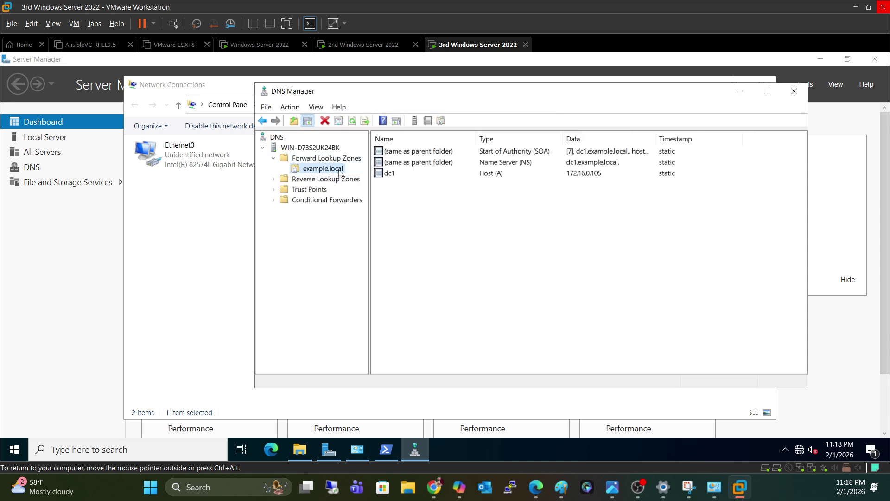
{"action": "left_click", "coordinate": [352, 121]}
{"action": "left_click", "coordinate": [510, 174]}
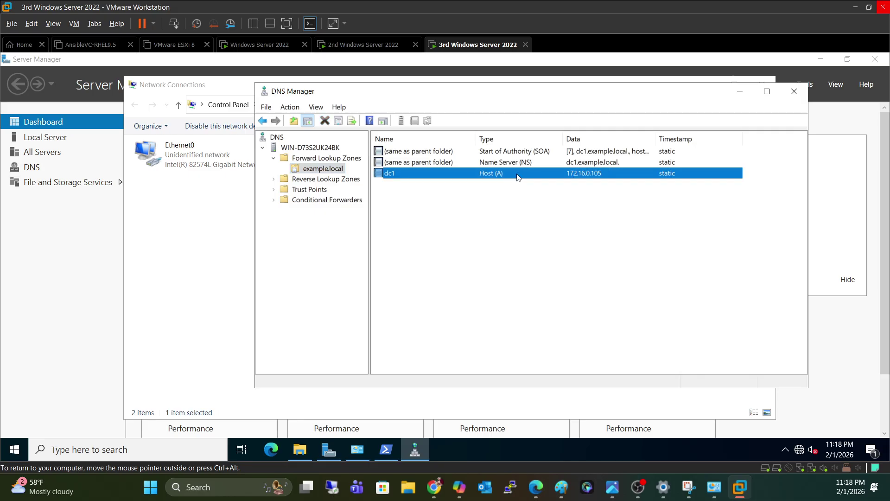
{"action": "left_click", "coordinate": [347, 179]}
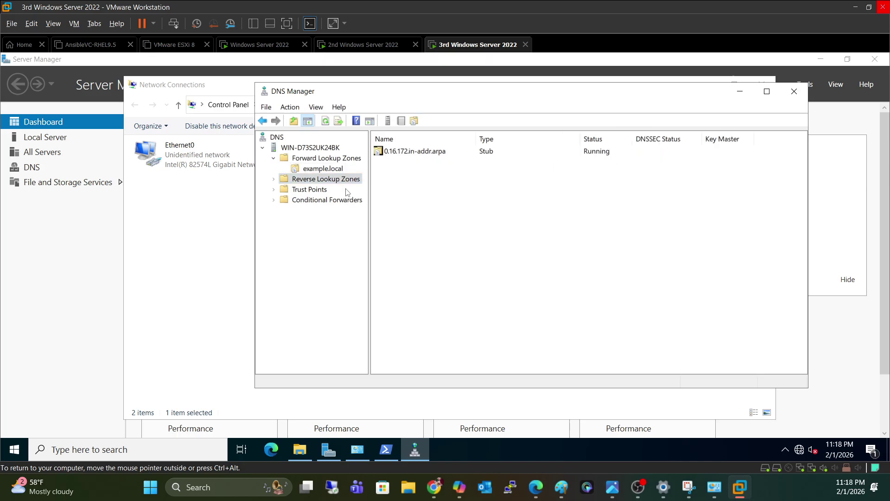
{"action": "left_click", "coordinate": [414, 154]}
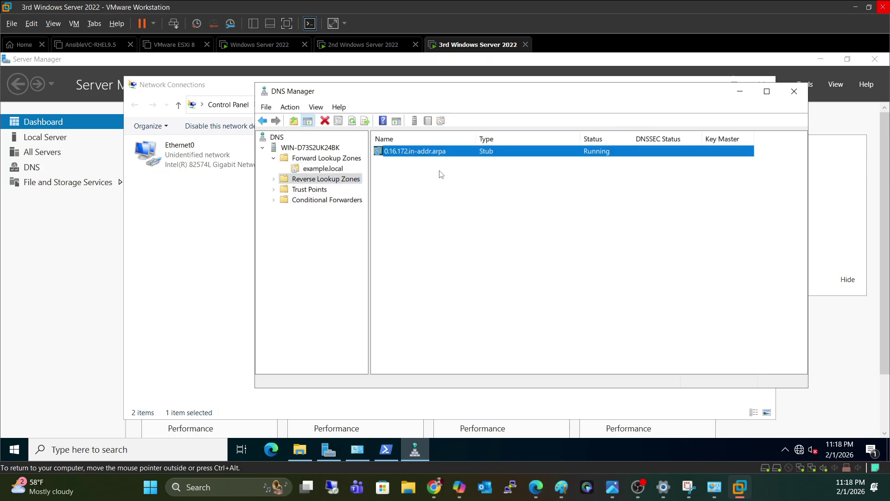
{"action": "double_click", "coordinate": [343, 180]}
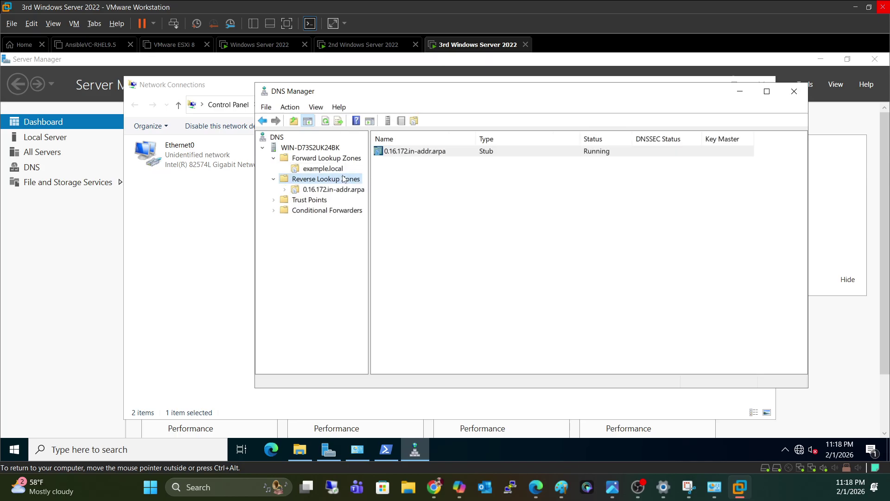
{"action": "left_click", "coordinate": [343, 190]}
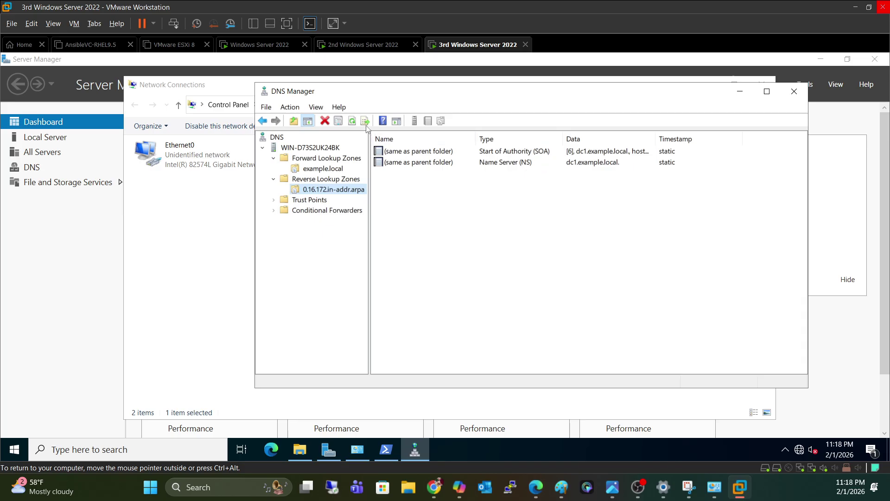
{"action": "left_click", "coordinate": [333, 170]}
Start a new forward lookup zone of the Stub zone type and name it technical.local
{"action": "left_click", "coordinate": [339, 159]}
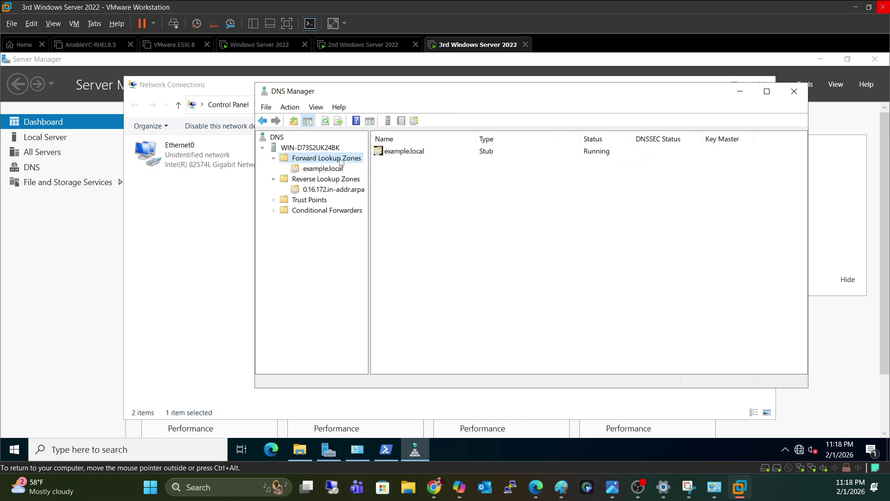
{"action": "right_click", "coordinate": [339, 159]}
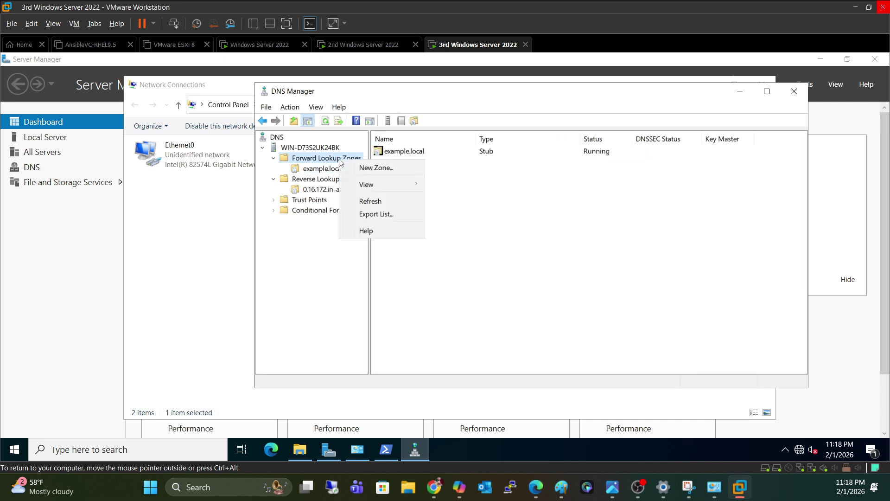
{"action": "left_click", "coordinate": [378, 169]}
{"action": "left_click", "coordinate": [487, 321]}
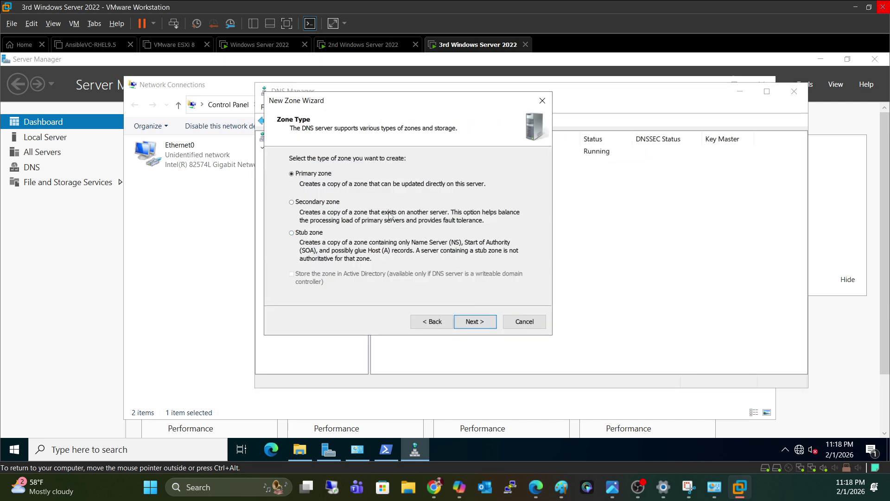
{"action": "left_click", "coordinate": [473, 321]}
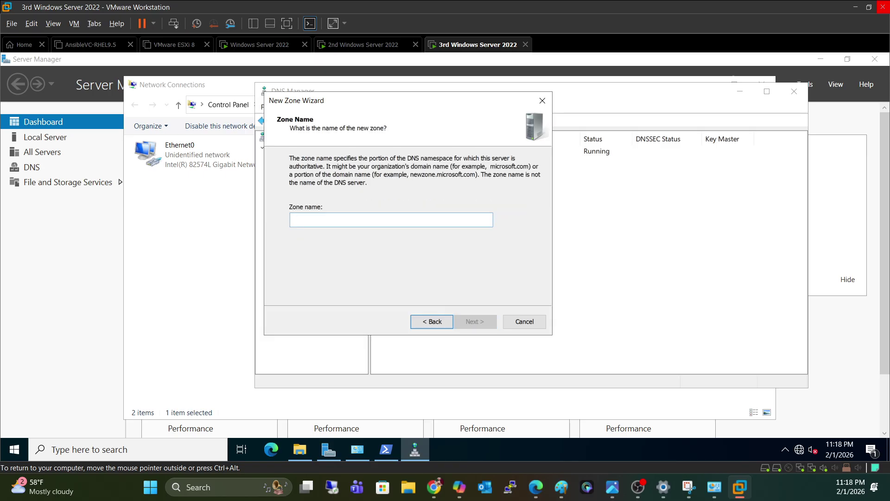
{"action": "type", "text": "technical.local"}
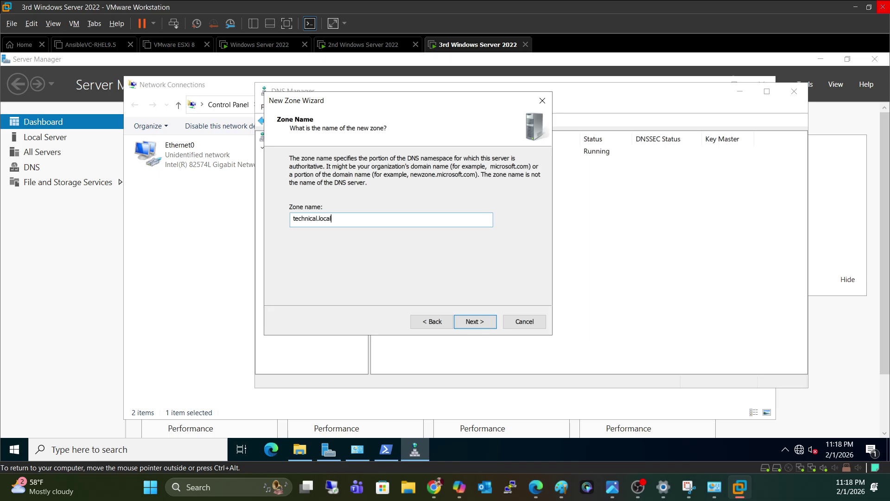
{"action": "left_click", "coordinate": [475, 321]}
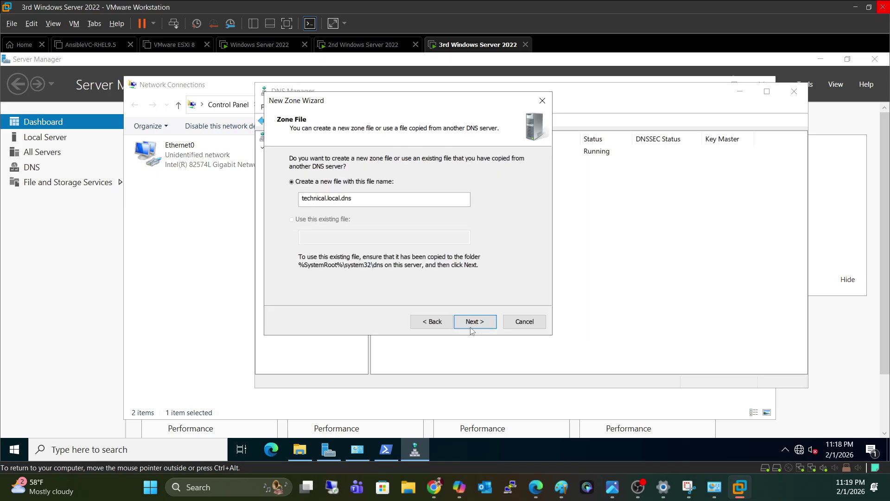
Accept the zone file technical.local.dns, add 192.168.229.21 as the master DNS server, and finish creating the stub zone
{"action": "left_click", "coordinate": [472, 323]}
{"action": "type", "text": "192.168.229.21"}
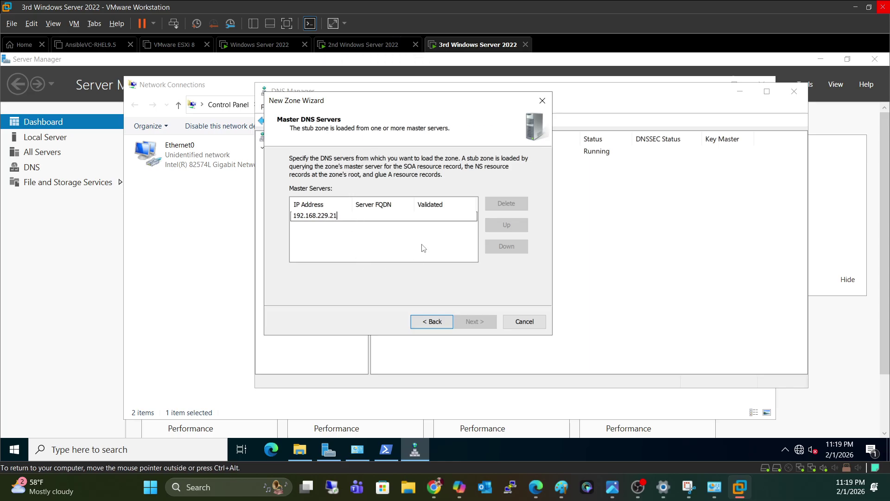
{"action": "key", "text": "Return"}
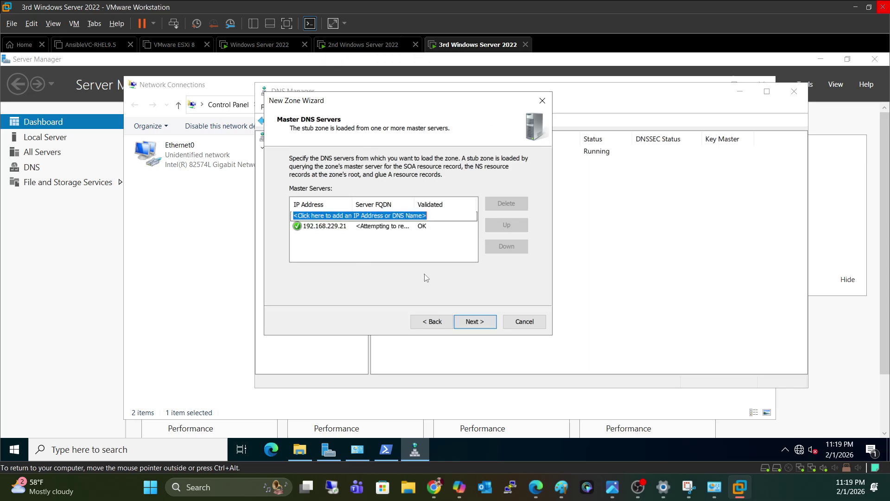
{"action": "left_click", "coordinate": [481, 322]}
{"action": "left_click", "coordinate": [481, 323]}
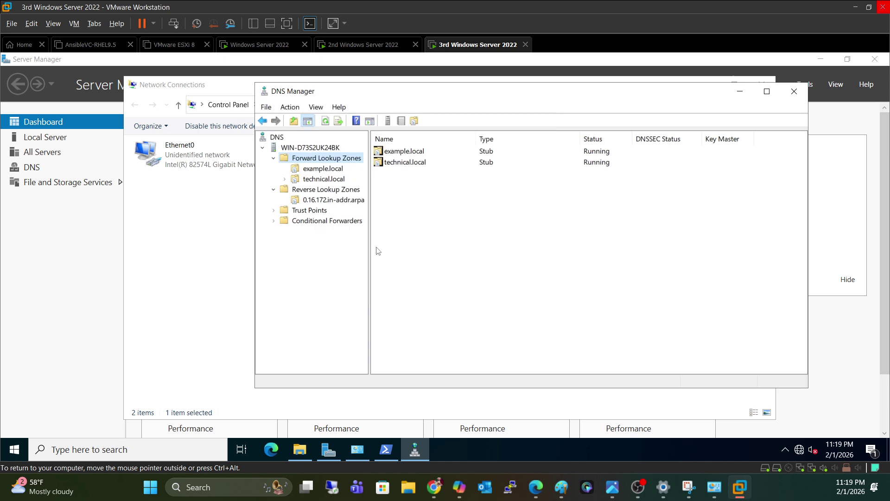
Start a new reverse lookup zone of the Stub zone type with network ID 192.168.229
{"action": "left_click", "coordinate": [338, 198]}
{"action": "left_click", "coordinate": [340, 194]}
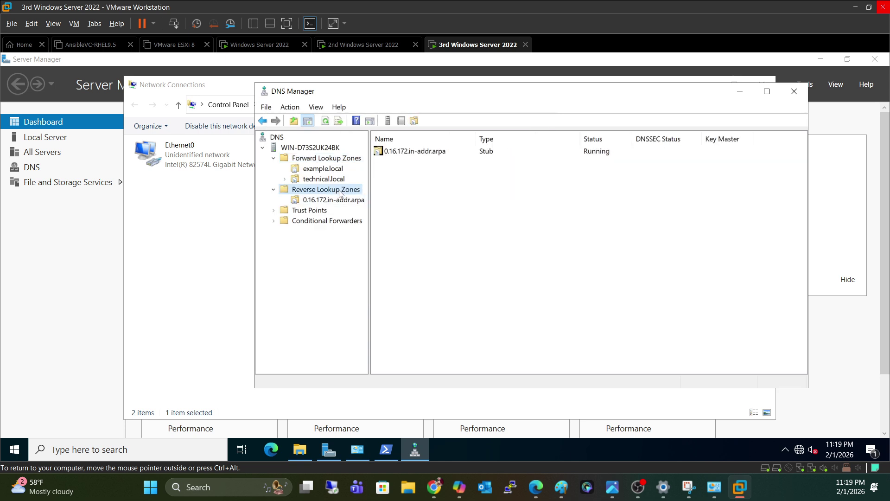
{"action": "right_click", "coordinate": [340, 192]}
{"action": "left_click", "coordinate": [376, 199]}
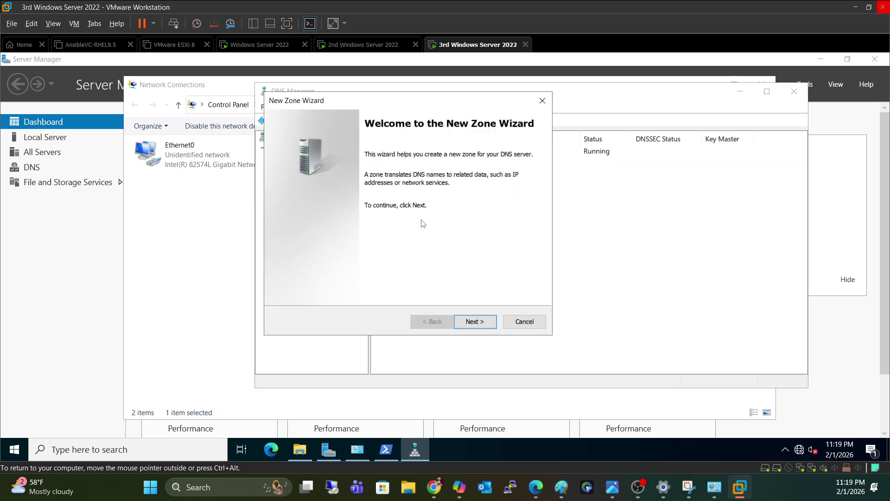
{"action": "left_click", "coordinate": [475, 323]}
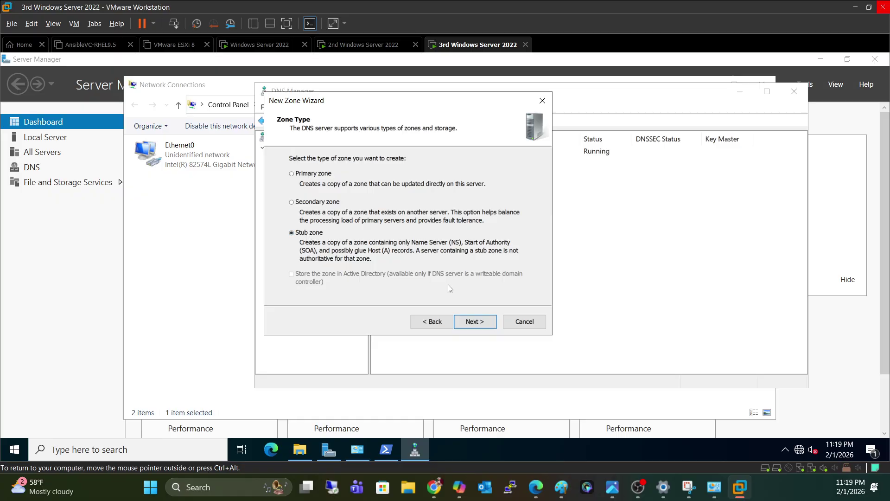
{"action": "left_click", "coordinate": [472, 322]}
{"action": "left_click", "coordinate": [472, 323]}
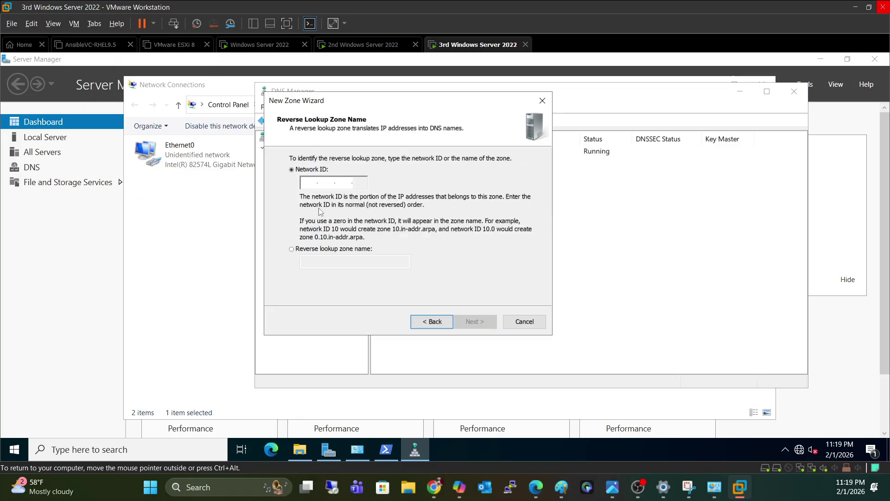
{"action": "type", "text": "192.16"}
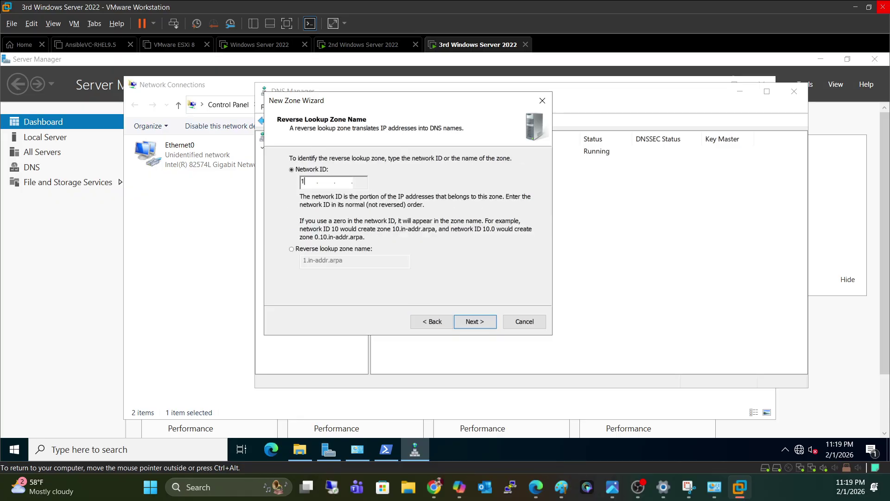
{"action": "type", "text": "8.229."}
{"action": "left_click", "coordinate": [480, 321]}
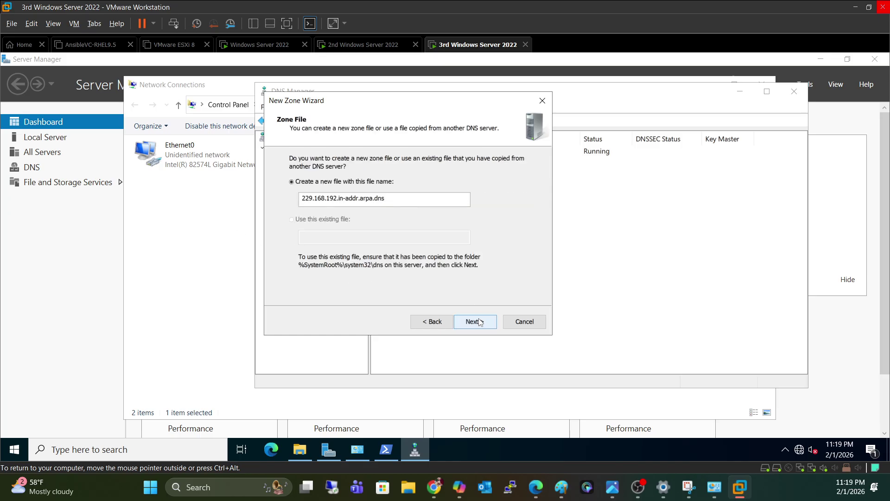
Accept the zone file 229.168.192.in-addr.arpa.dns, add master server 192.168.229.21, and finish creating the reverse stub zone
{"action": "left_click", "coordinate": [481, 322]}
{"action": "type", "text": "192.168"}
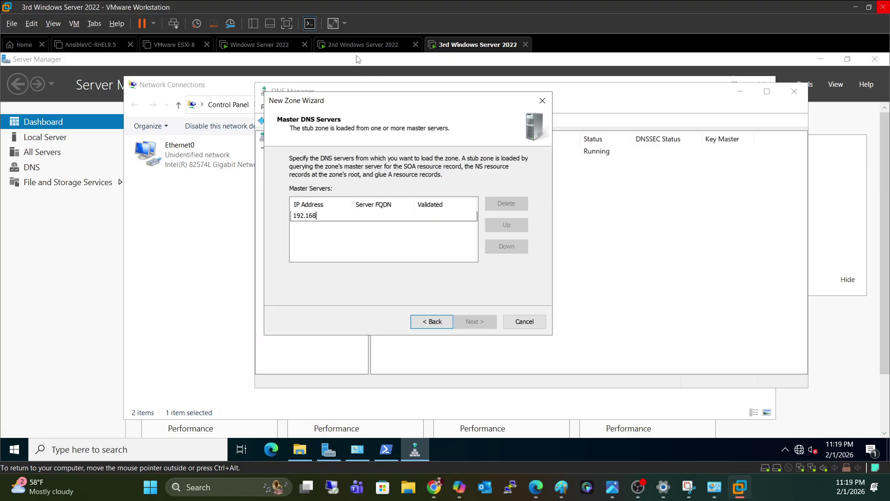
{"action": "key", "text": "ctrl+alt"}
{"action": "left_click", "coordinate": [349, 247]}
{"action": "left_click", "coordinate": [405, 256]}
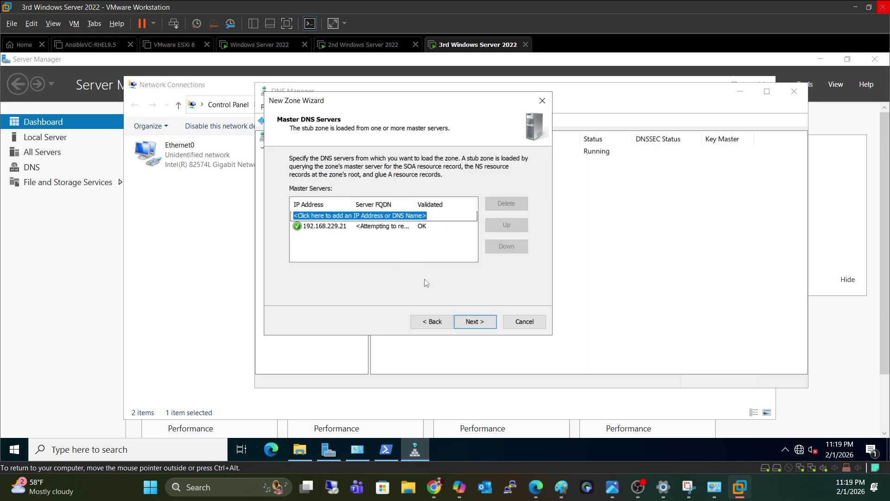
{"action": "left_click", "coordinate": [475, 321]}
{"action": "left_click", "coordinate": [475, 322]}
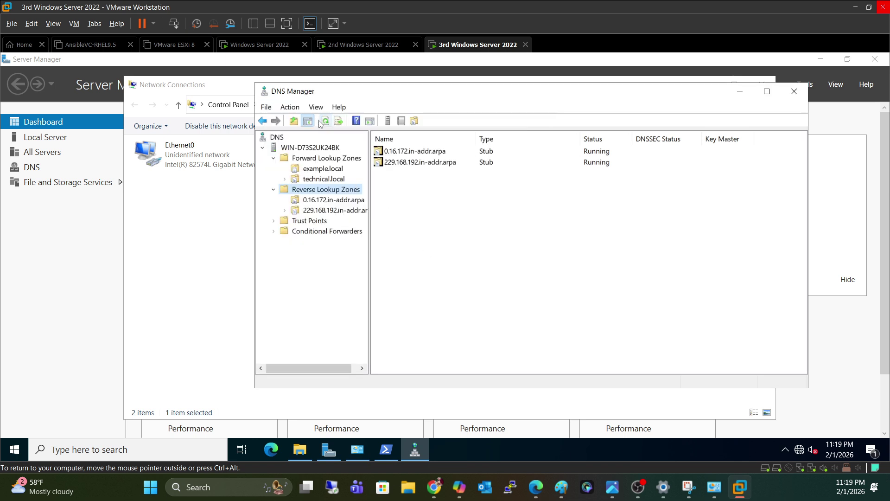
Review the records in the technical.local and 0.16.172.in-addr.arpa stub zones, then minimize DNS Manager
{"action": "left_click", "coordinate": [337, 181]}
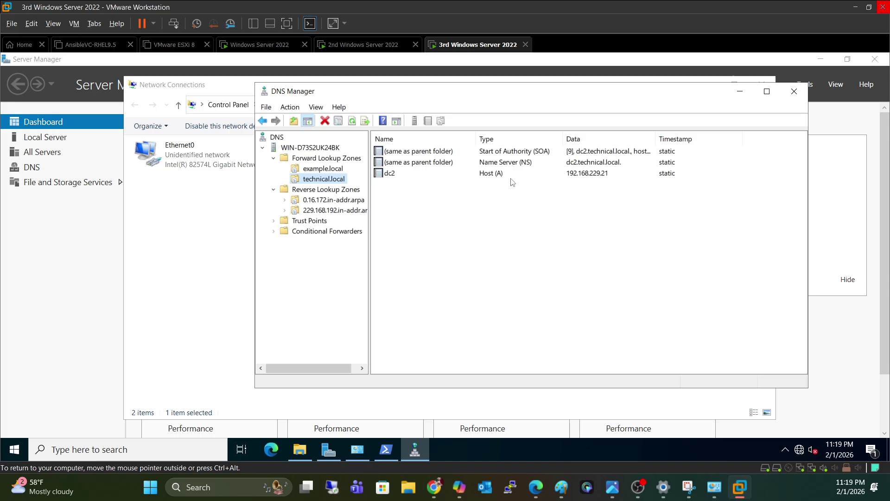
{"action": "left_click", "coordinate": [353, 203]}
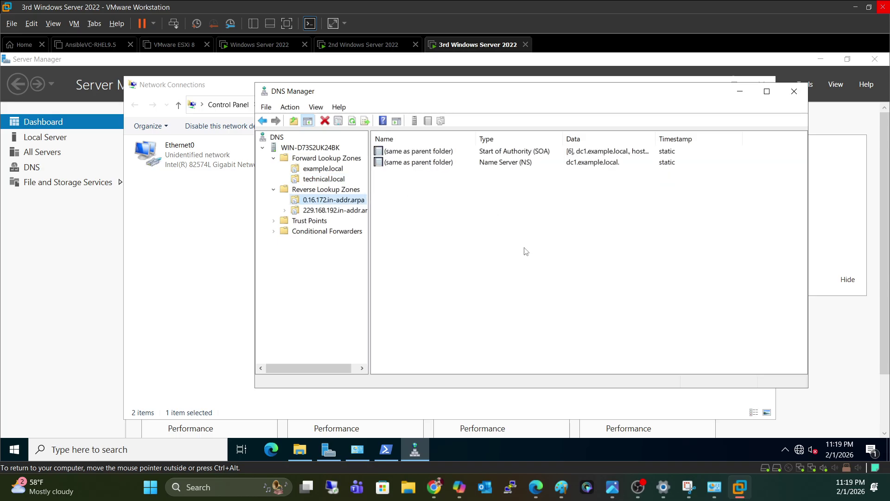
{"action": "left_click", "coordinate": [740, 91]}
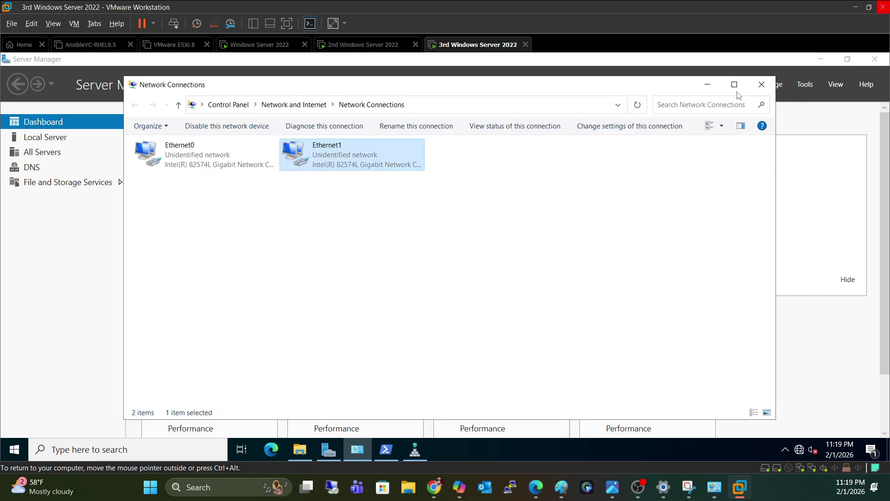
{"action": "left_click", "coordinate": [285, 254]}
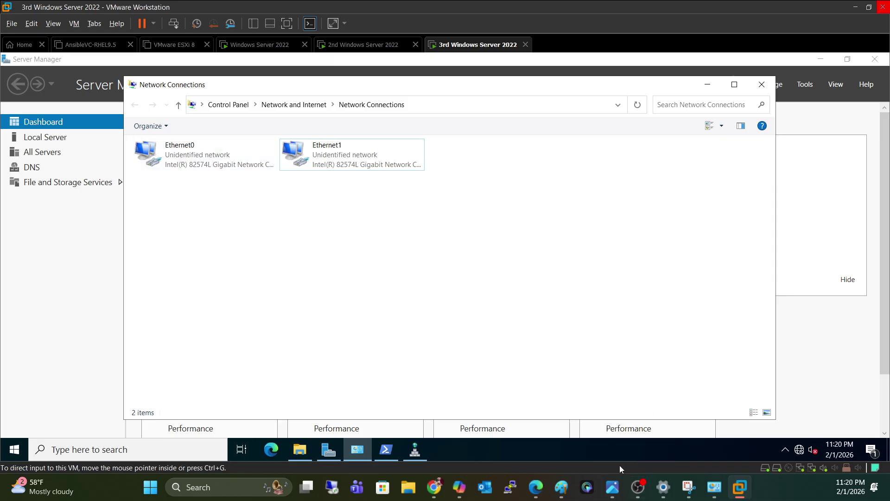
Switch to the stub zone diagram in Paint and draw two small rectangles, the lower about 94 × 88 px, inside the third server's green box
{"action": "mouse_move", "coordinate": [614, 486]}
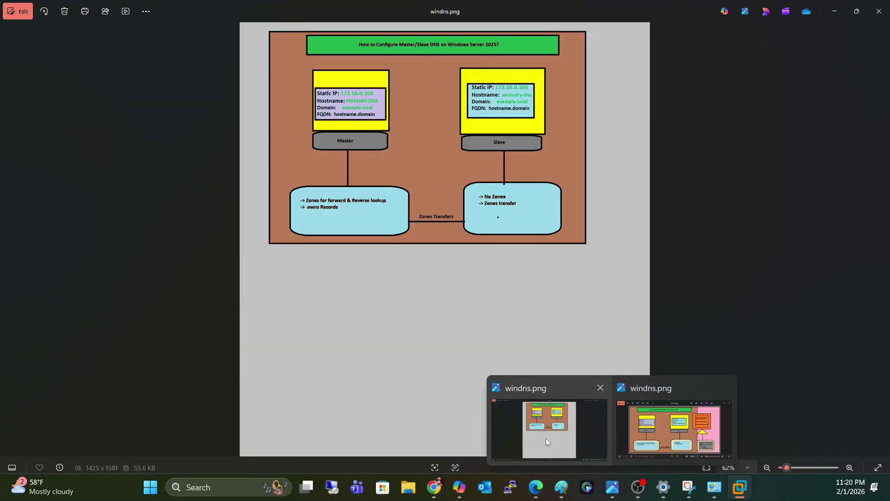
{"action": "left_click", "coordinate": [547, 438]}
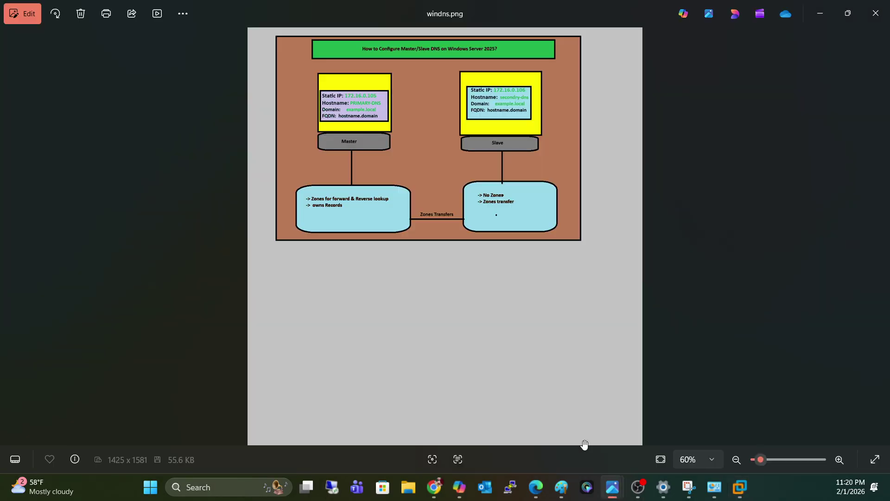
{"action": "mouse_move", "coordinate": [561, 486]}
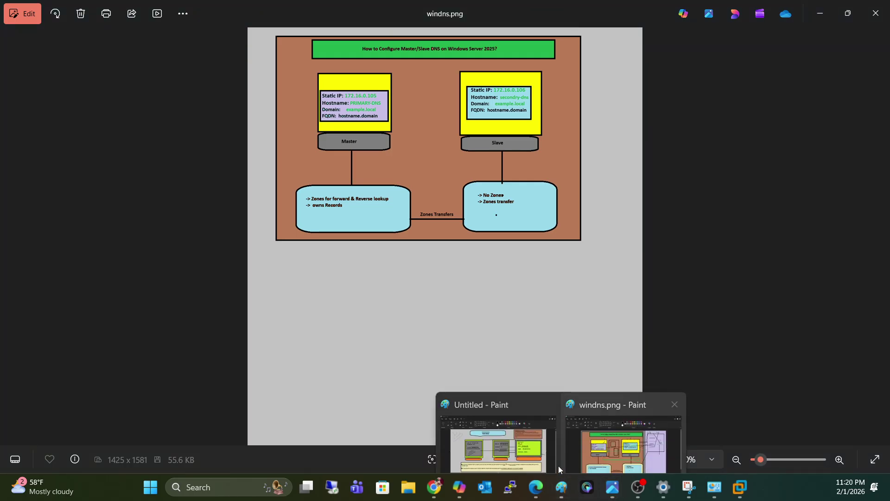
{"action": "left_click", "coordinate": [535, 453]}
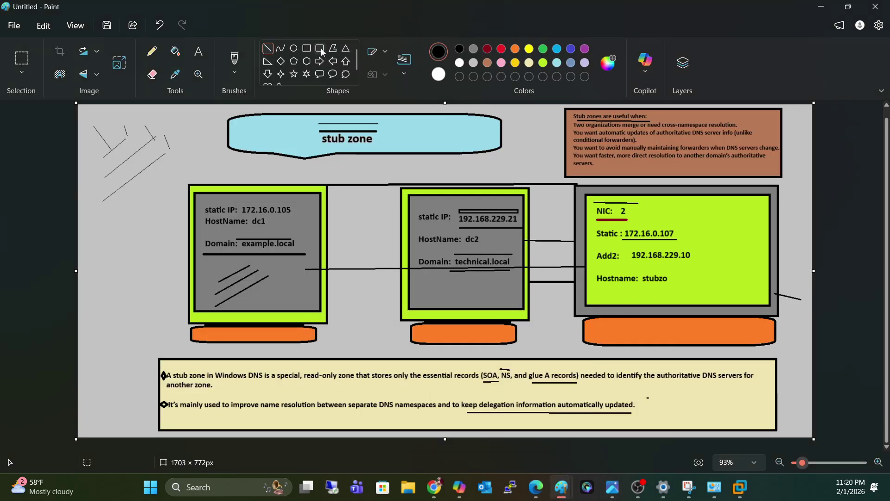
{"action": "left_click", "coordinate": [307, 48]}
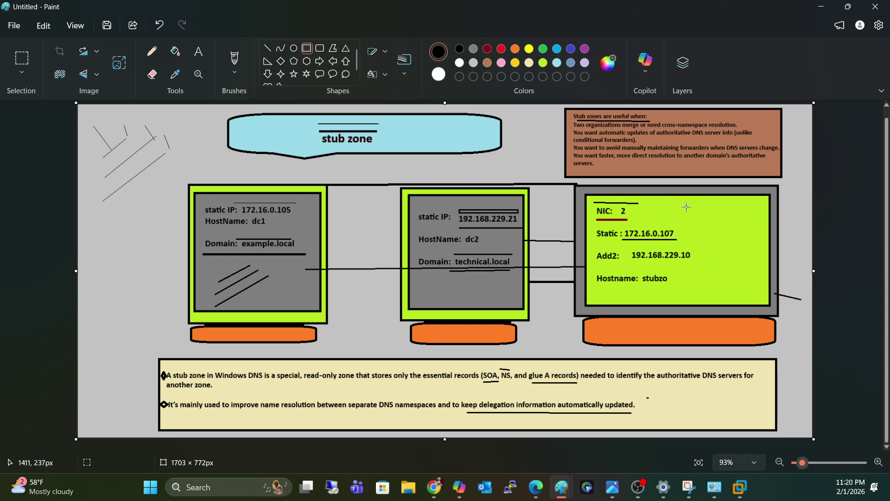
{"action": "left_click_drag", "start_coordinate": [686, 205], "coordinate": [760, 288]}
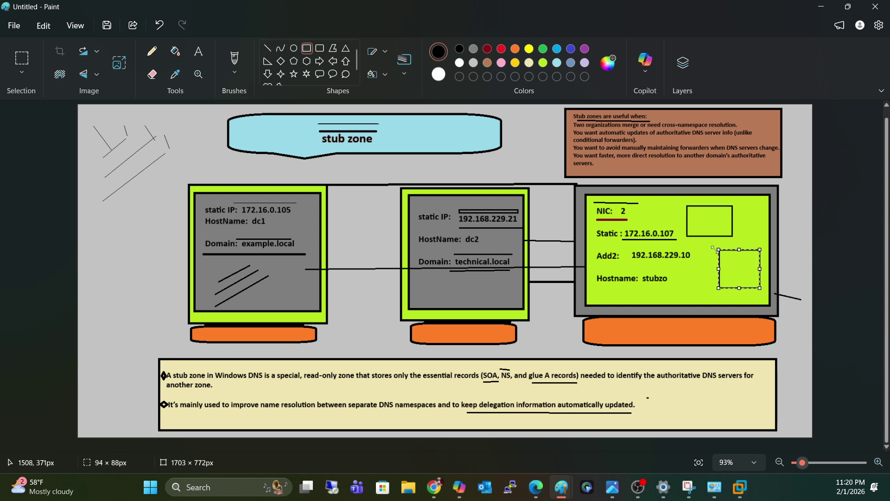
Draw a straight green line about 413 × 60 px from the upper small rectangle to the second server's box
{"action": "left_click", "coordinate": [740, 213]}
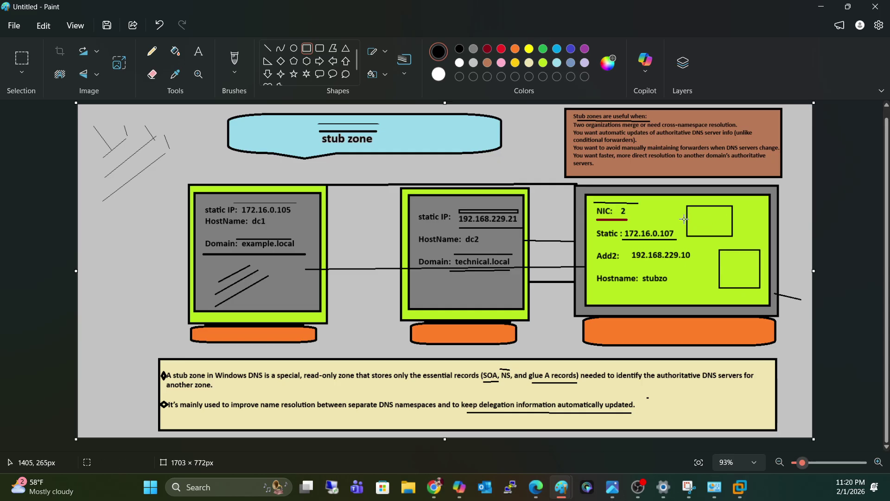
{"action": "left_click", "coordinate": [688, 218]}
{"action": "mouse_move", "coordinate": [688, 219]}
{"action": "left_mouse_down"}
{"action": "mouse_move", "coordinate": [574, 241]}
{"action": "mouse_move", "coordinate": [684, 219]}
{"action": "left_mouse_up"}
{"action": "left_click", "coordinate": [267, 49]}
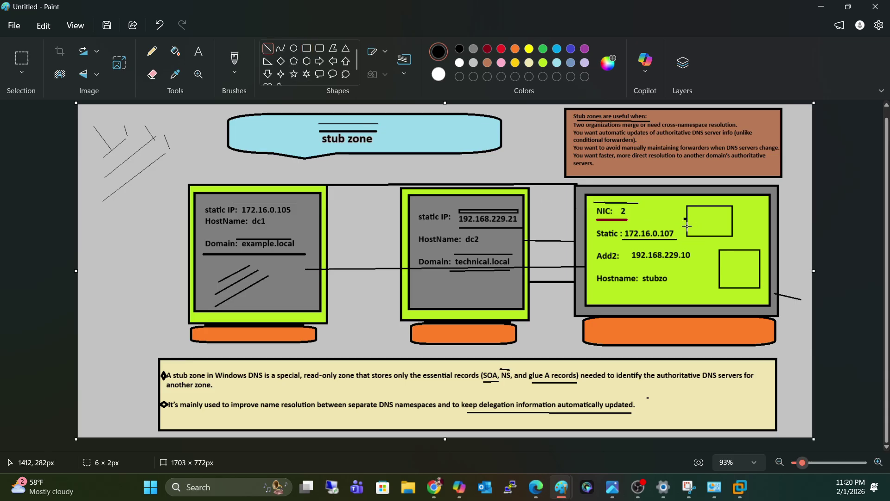
{"action": "left_click_drag", "start_coordinate": [688, 226], "coordinate": [509, 253]}
{"action": "left_click", "coordinate": [544, 50]}
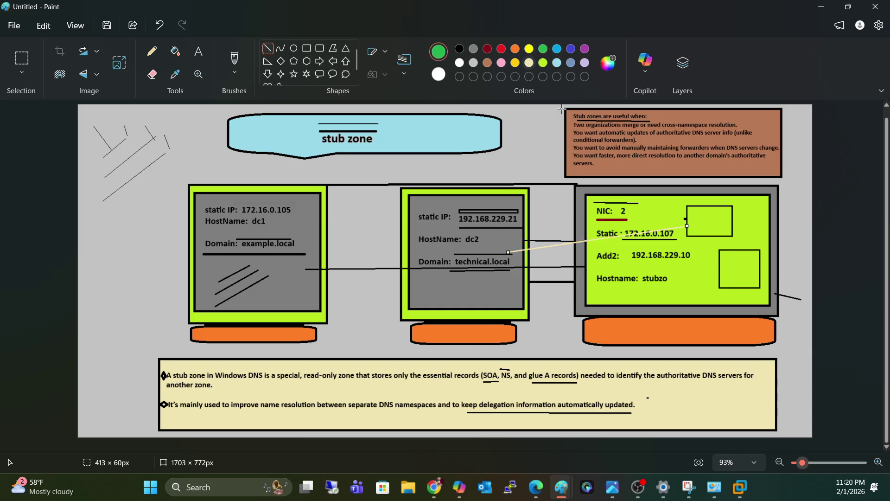
Draw a green line from the lower small rectangle to example.local on the first server, plus a short green stroke near each small rectangle
{"action": "mouse_move", "coordinate": [719, 280]}
{"action": "left_mouse_down"}
{"action": "mouse_move", "coordinate": [473, 296]}
{"action": "mouse_move", "coordinate": [325, 268]}
{"action": "mouse_move", "coordinate": [299, 247]}
{"action": "left_mouse_up"}
{"action": "left_click", "coordinate": [351, 236]}
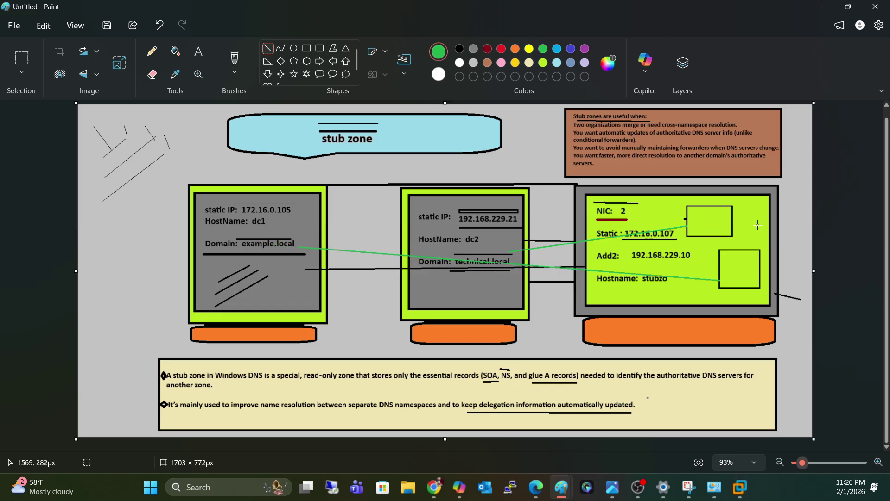
{"action": "left_click_drag", "start_coordinate": [744, 215], "coordinate": [756, 212]}
{"action": "left_click_drag", "start_coordinate": [756, 245], "coordinate": [766, 241]}
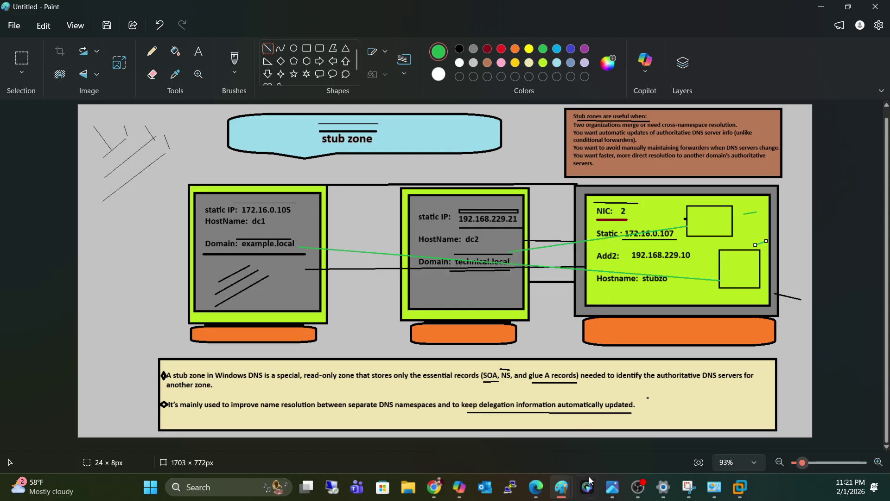
Switch to the third server's DNS Manager in VMware, compare the example.local and technical.local stub zone records, and minimize DNS Manager
{"action": "left_click", "coordinate": [740, 486]}
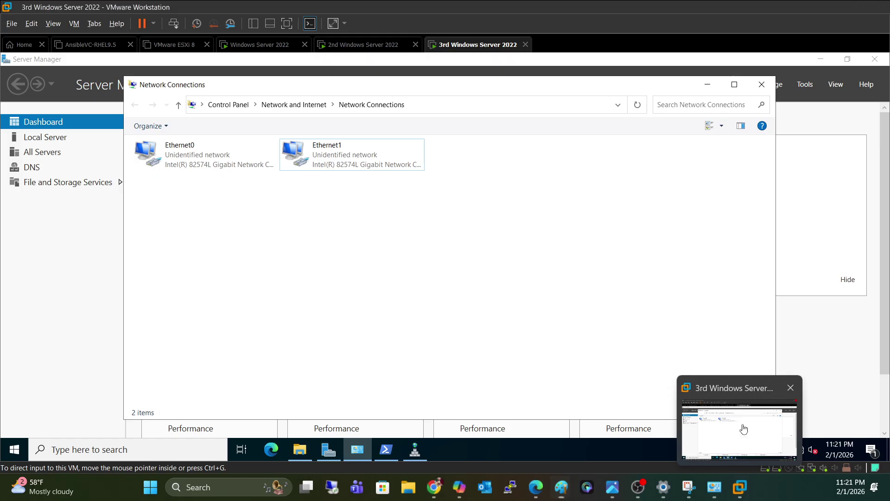
{"action": "left_click", "coordinate": [411, 449]}
{"action": "left_click", "coordinate": [330, 169]}
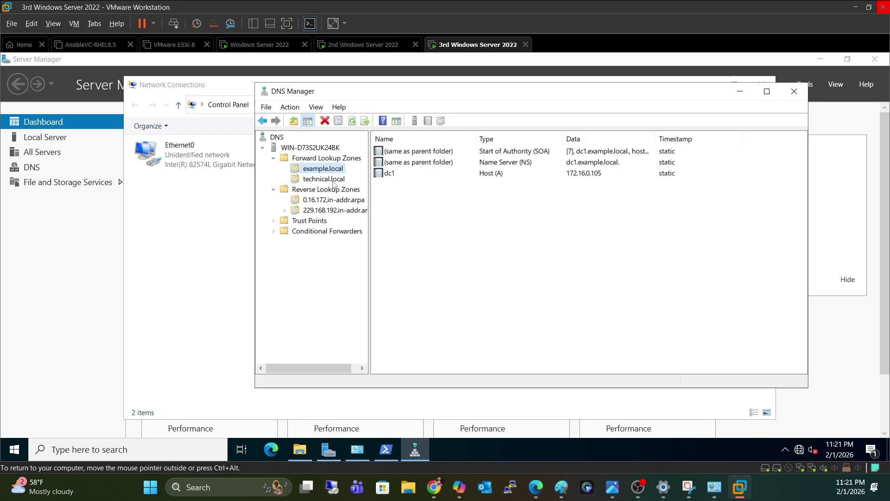
{"action": "left_click", "coordinate": [334, 181]}
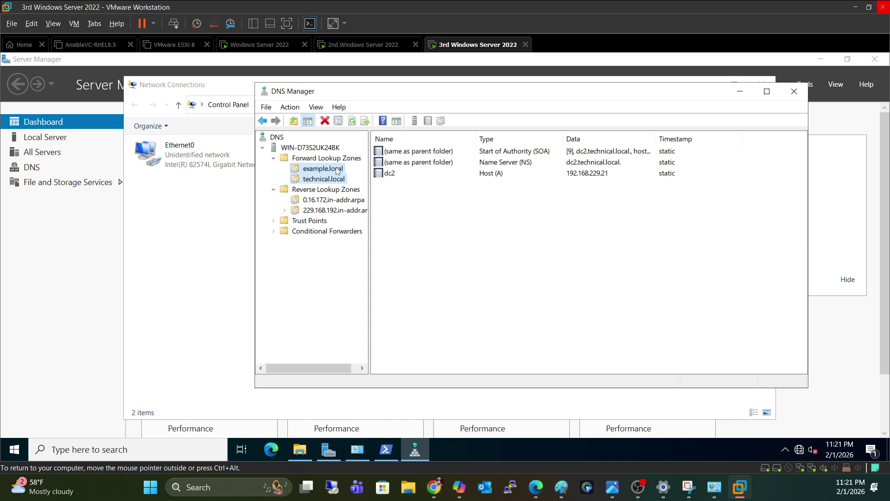
{"action": "left_click", "coordinate": [337, 171]}
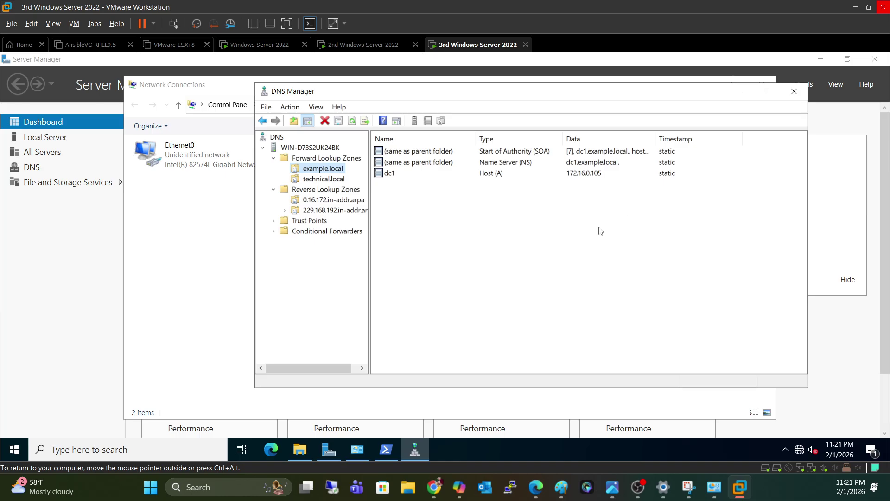
{"action": "left_click", "coordinate": [611, 234]}
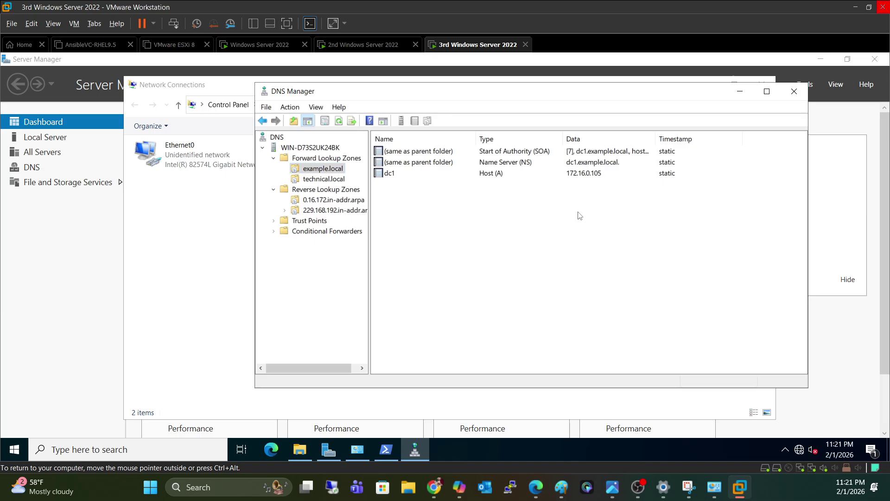
{"action": "left_click", "coordinate": [323, 171]}
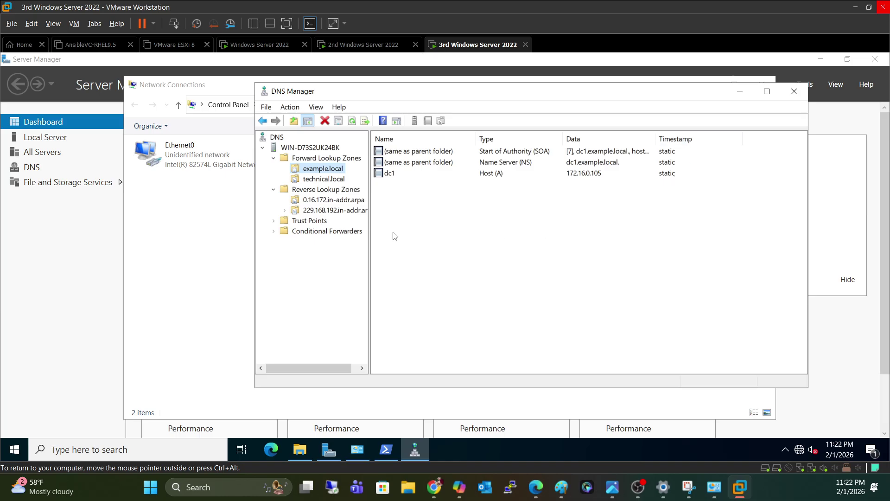
{"action": "left_click", "coordinate": [324, 179]}
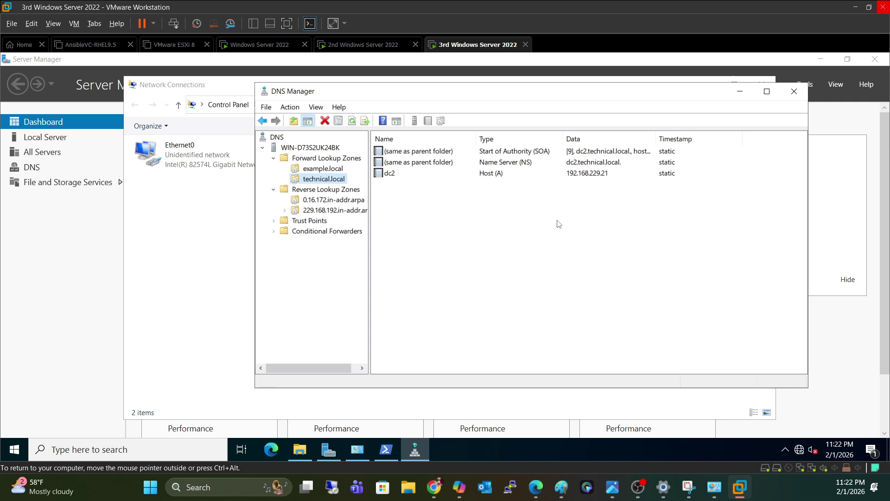
{"action": "left_click", "coordinate": [331, 169]}
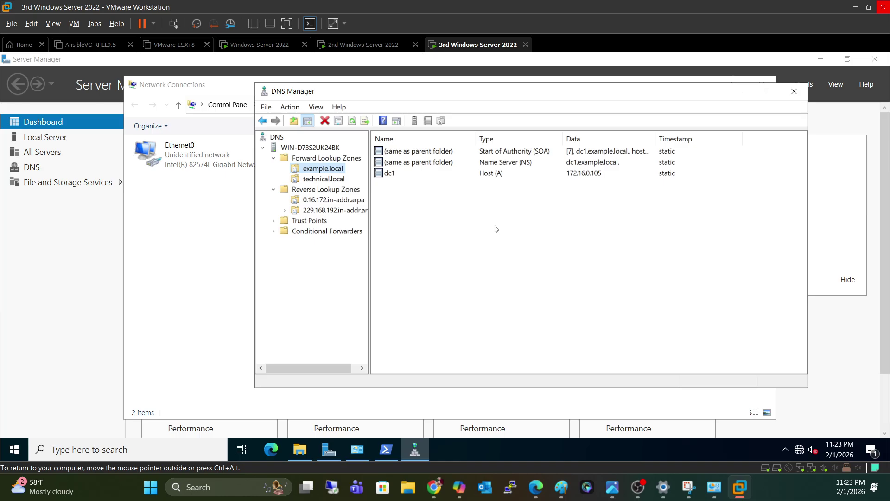
{"action": "left_click", "coordinate": [740, 98]}
Check the IPv4 address and preferred DNS server in the Ethernet0 adapter's TCP/IPv4 properties, and close its dialogs
{"action": "double_click", "coordinate": [202, 161]}
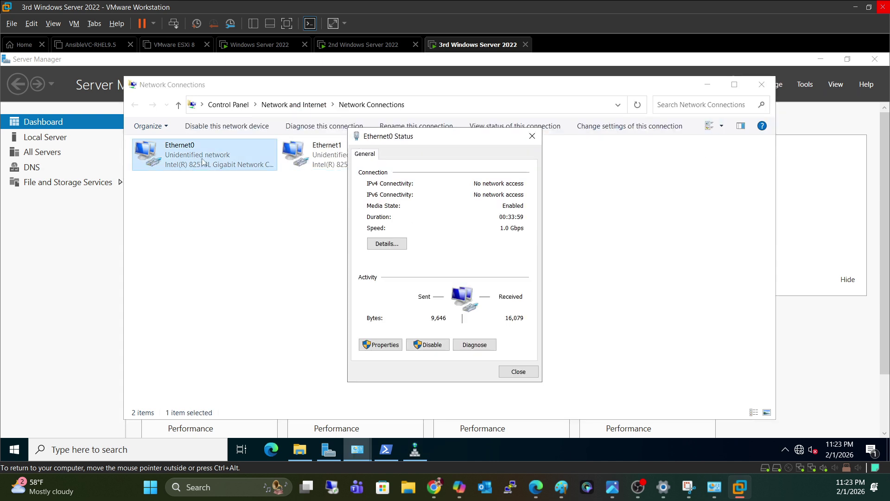
{"action": "left_click", "coordinate": [391, 348]}
{"action": "double_click", "coordinate": [453, 271]}
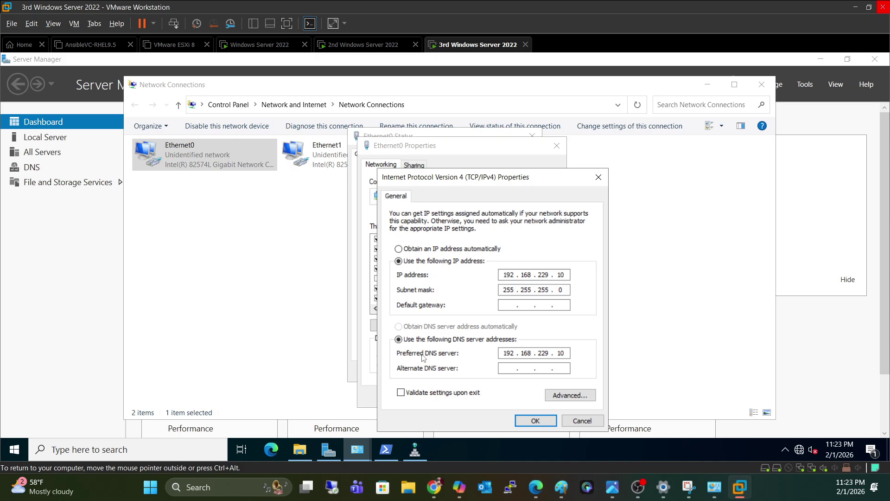
{"action": "double_click", "coordinate": [507, 353]}
{"action": "double_click", "coordinate": [560, 353]}
{"action": "left_click", "coordinate": [535, 421]}
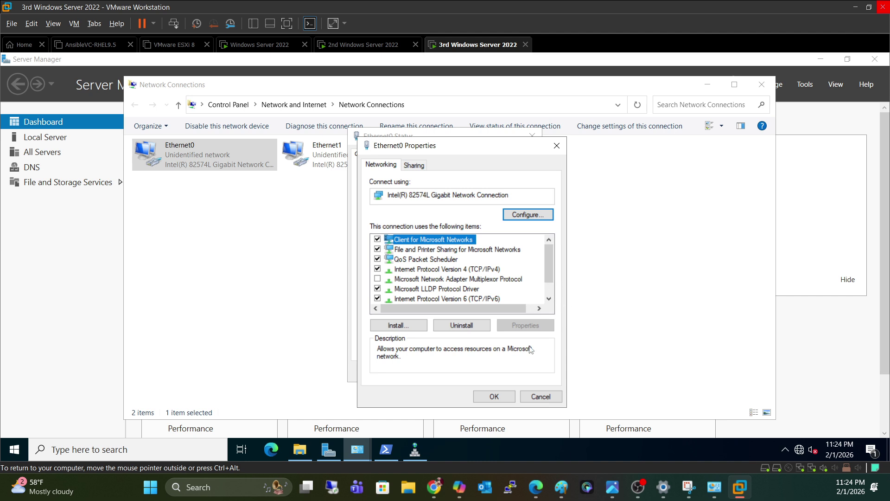
{"action": "left_click", "coordinate": [552, 152]}
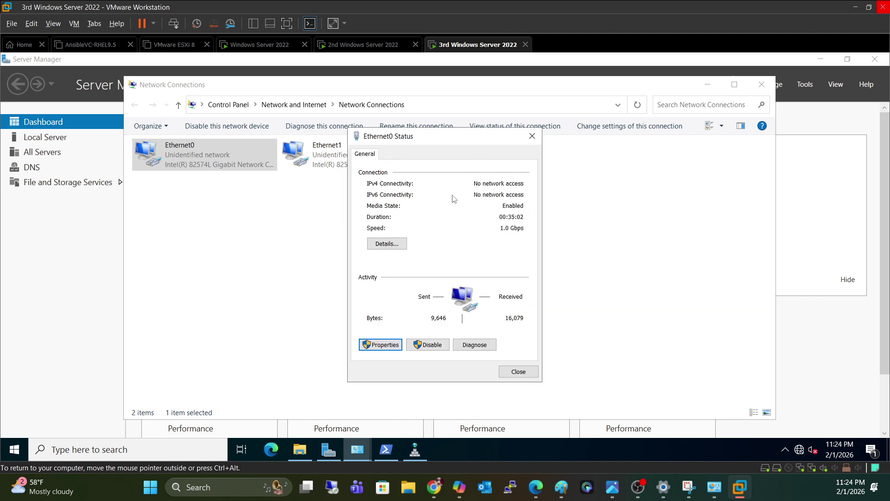
{"action": "left_click", "coordinate": [514, 372]}
Check the IPv4 address and DNS server in the Ethernet1 connection details, and close its dialogs
{"action": "double_click", "coordinate": [384, 168]}
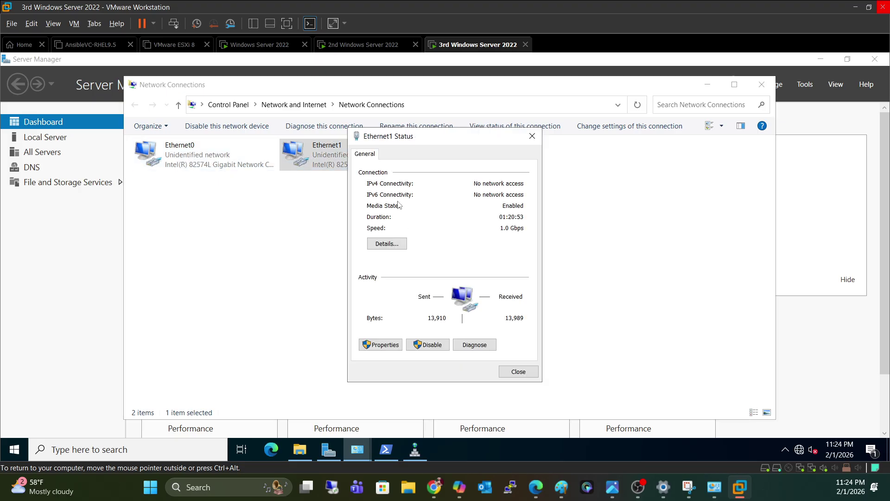
{"action": "left_click", "coordinate": [389, 245]}
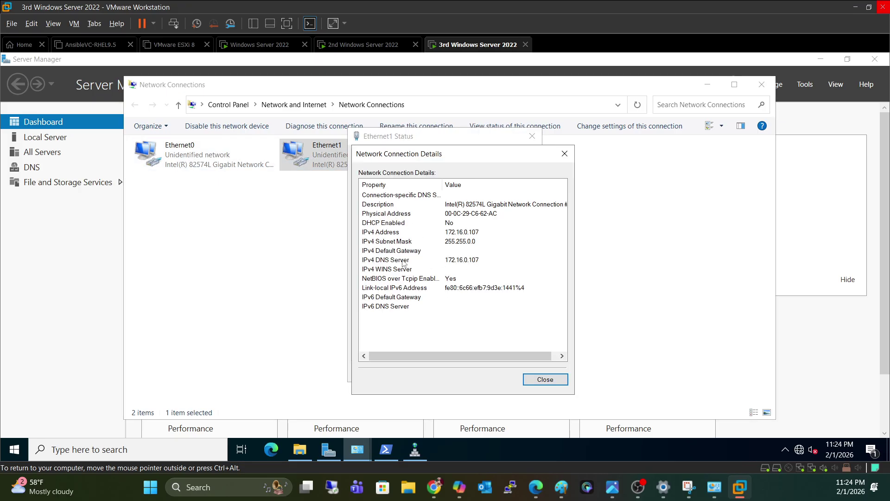
{"action": "left_click", "coordinate": [467, 262]}
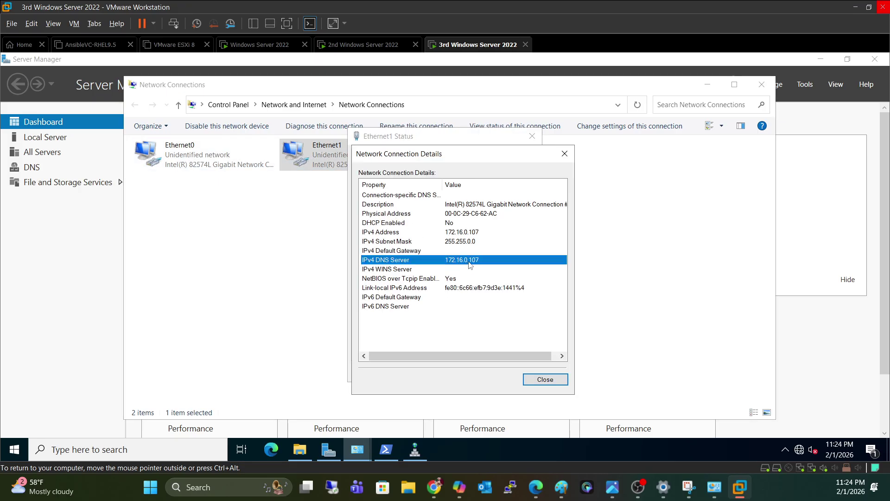
{"action": "left_click", "coordinate": [483, 234]}
{"action": "left_click", "coordinate": [565, 154]}
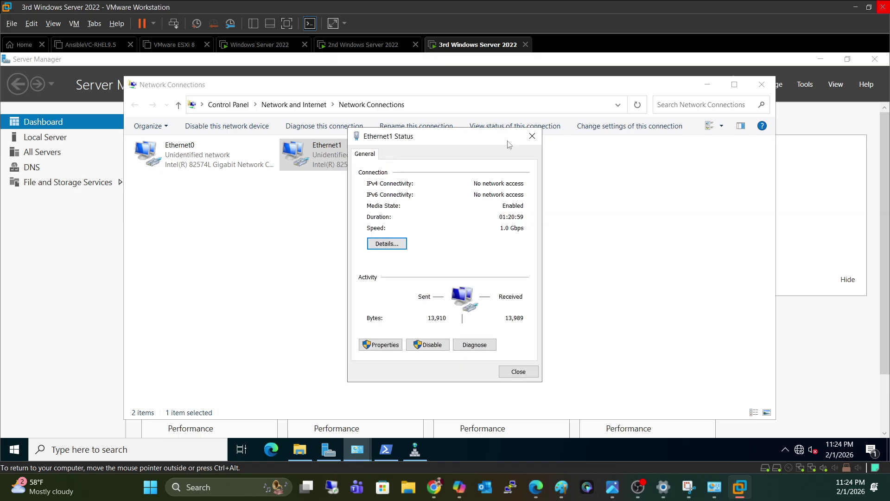
{"action": "left_click", "coordinate": [532, 136]}
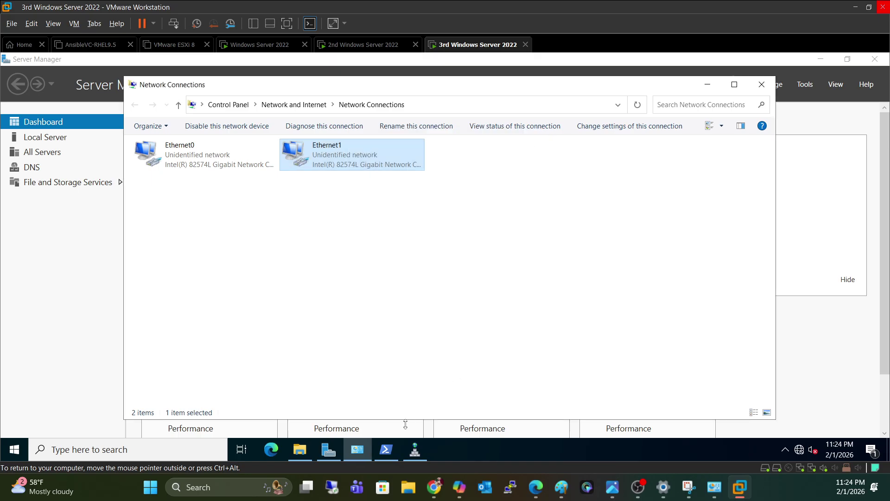
Bring up the PowerShell window and clear its earlier output with cls
{"action": "left_click", "coordinate": [393, 446]}
{"action": "left_click", "coordinate": [597, 311]}
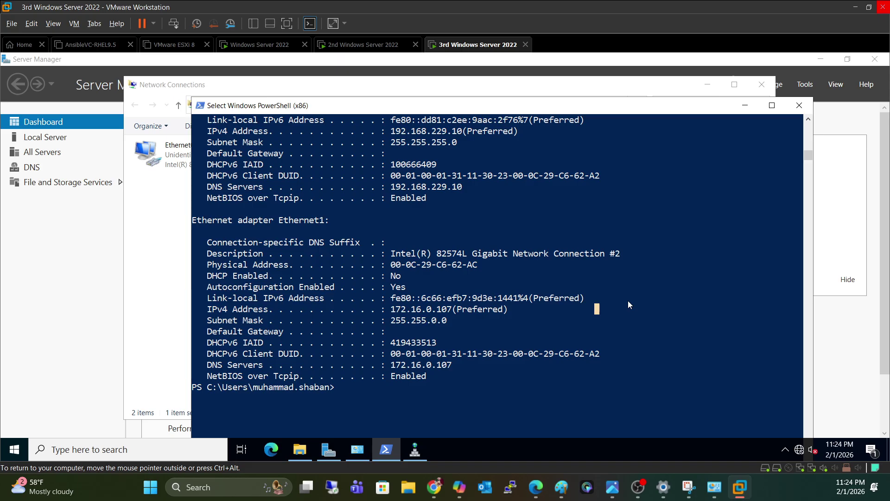
{"action": "key", "text": "Escape"}
{"action": "type", "text": "cls"}
{"action": "key", "text": "Return"}
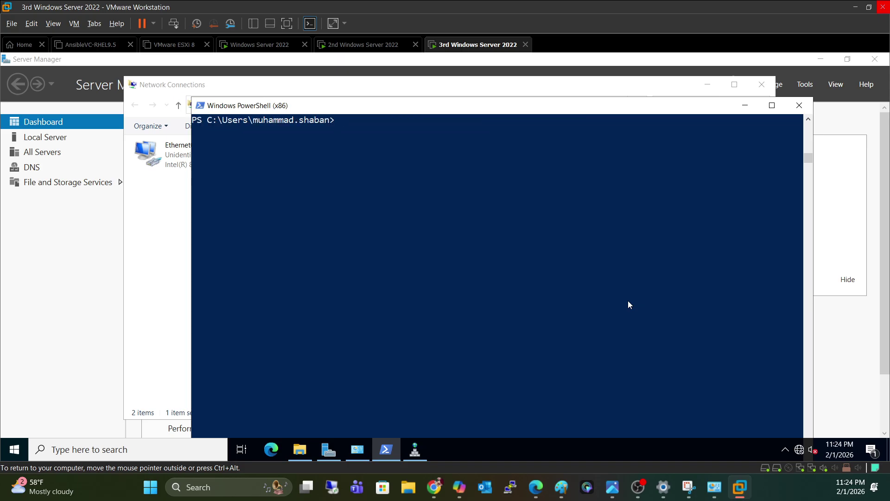
Look up the first server's host name with nslookup dc1.example.local
{"action": "type", "text": "nslook"}
{"action": "key", "text": "Tab"}
{"action": "type", "text": "u"}
{"action": "key", "text": "BackSpace"}
{"action": "key", "text": "BackSpace"}
{"action": "key", "text": "BackSpace"}
{"action": "key", "text": "BackSpace"}
{"action": "key", "text": "BackSpace"}
{"action": "type", "text": "dc1.example"}
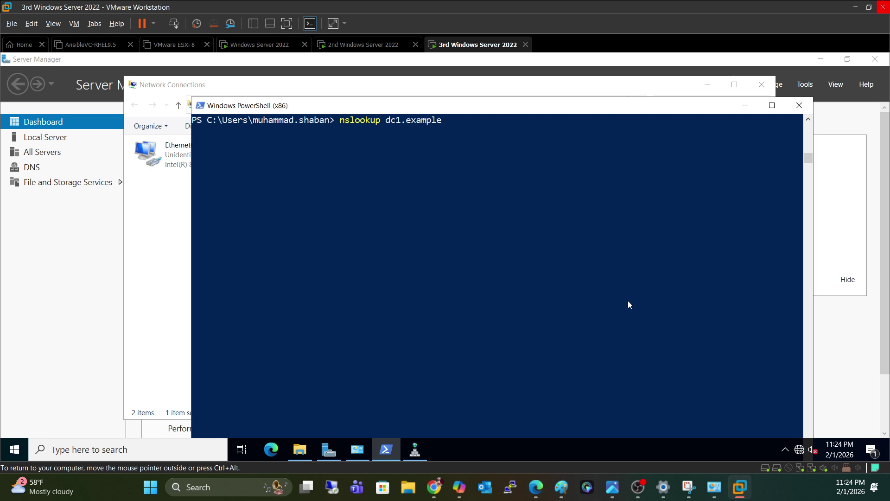
{"action": "type", "text": ".local"}
{"action": "key", "text": "Return"}
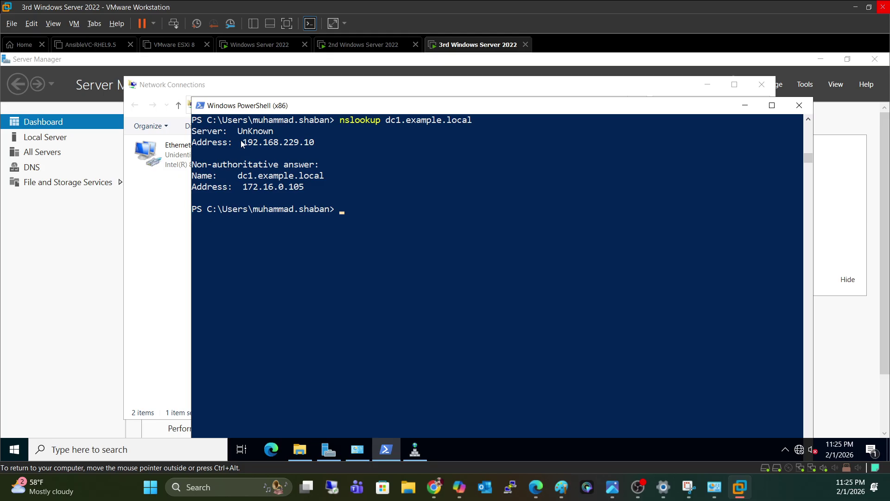
Highlight the Server and Address lines of the dc1.example.local lookup output and clear the selection
{"action": "left_click_drag", "start_coordinate": [238, 131], "coordinate": [288, 142]}
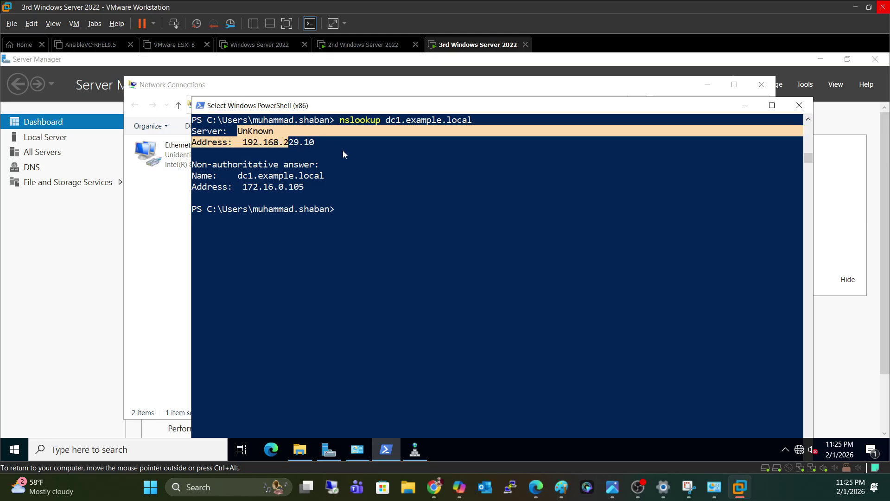
{"action": "right_click", "coordinate": [344, 154]}
{"action": "left_click", "coordinate": [255, 141]}
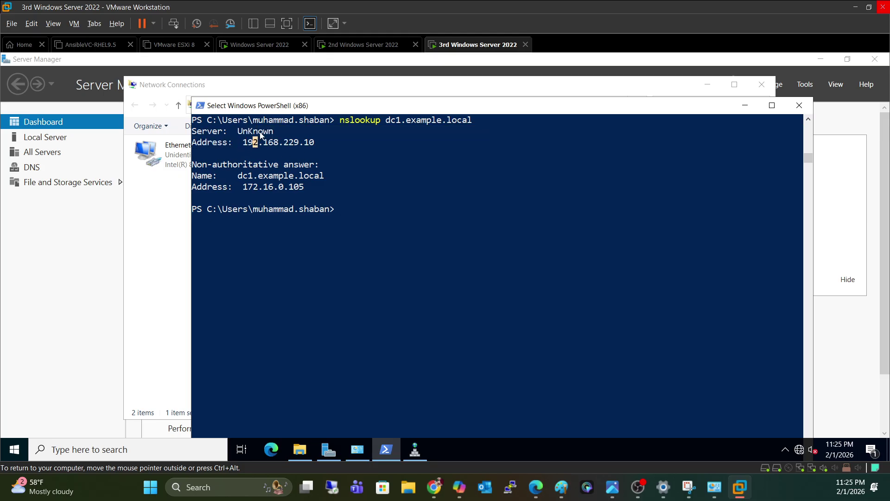
{"action": "left_click", "coordinate": [260, 132]}
{"action": "left_click", "coordinate": [367, 218]}
{"action": "key", "text": "Escape"}
Reuse the previous command to look up the second server with nslookup dc2.technical.local
{"action": "key", "text": "Up"}
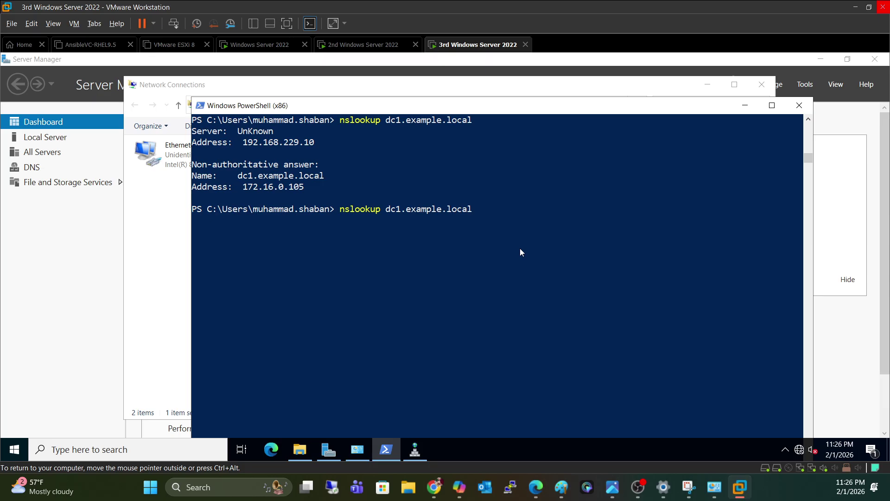
{"action": "key", "text": "BackSpace"}
{"action": "key", "text": "BackSpace"}
{"action": "key", "text": "BackSpace"}
{"action": "key", "text": "BackSpace"}
{"action": "key", "text": "BackSpace"}
{"action": "key", "text": "BackSpace"}
{"action": "key", "text": "BackSpace"}
{"action": "key", "text": "BackSpace"}
{"action": "key", "text": "BackSpace"}
{"action": "key", "text": "BackSpace"}
{"action": "key", "text": "BackSpace"}
{"action": "key", "text": "BackSpace"}
{"action": "key", "text": "BackSpace"}
{"action": "key", "text": "BackSpace"}
{"action": "key", "text": "BackSpace"}
{"action": "type", "text": "2.technical.local"}
{"action": "key", "text": "Return"}
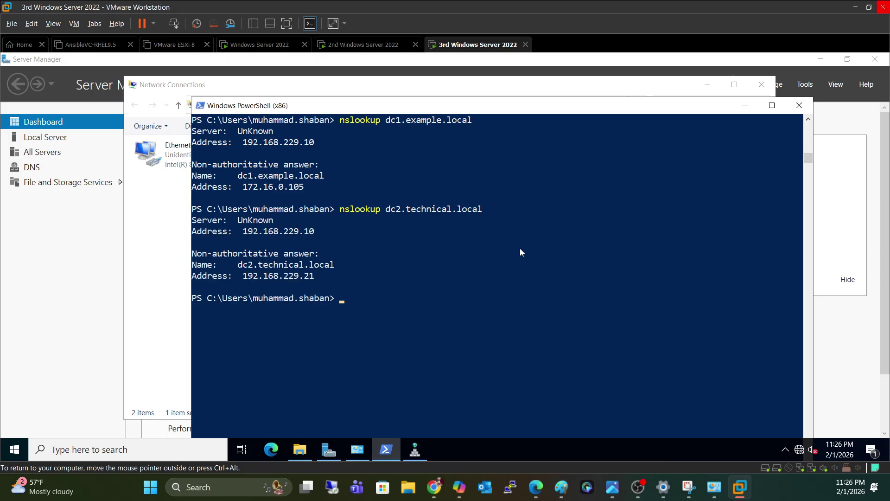
Replace the host part of the previous command to run nslookup tech2.technical.local
{"action": "key", "text": "Up"}
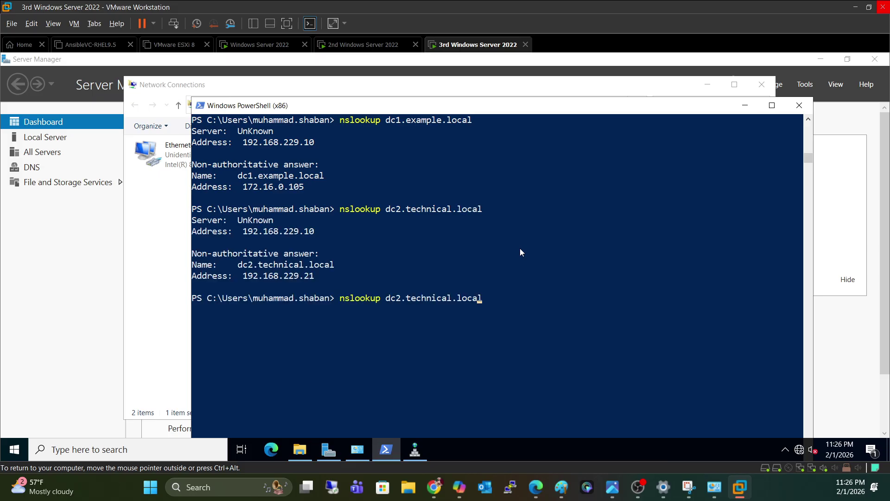
{"action": "key", "text": "Left"}
{"action": "key", "text": "Left"}
{"action": "key", "text": "Left"}
{"action": "key", "text": "Left"}
{"action": "key", "text": "Left"}
{"action": "key", "text": "Left"}
{"action": "key", "text": "Left"}
{"action": "key", "text": "Left"}
{"action": "key", "text": "Left"}
{"action": "key", "text": "Left"}
{"action": "key", "text": "Left"}
{"action": "key", "text": "Left"}
{"action": "key", "text": "Left"}
{"action": "key", "text": "Left"}
{"action": "key", "text": "Left"}
{"action": "key", "text": "Left"}
{"action": "key", "text": "BackSpace"}
{"action": "key", "text": "BackSpace"}
{"action": "key", "text": "BackSpace"}
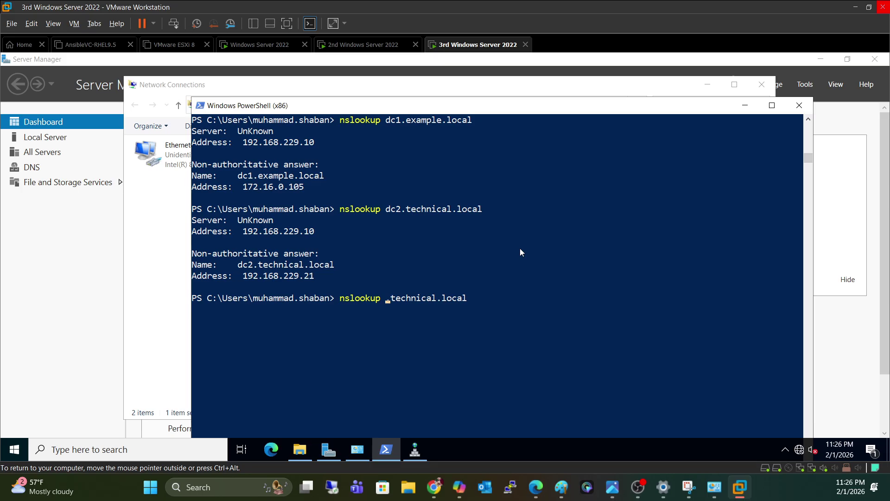
{"action": "type", "text": "tech"}
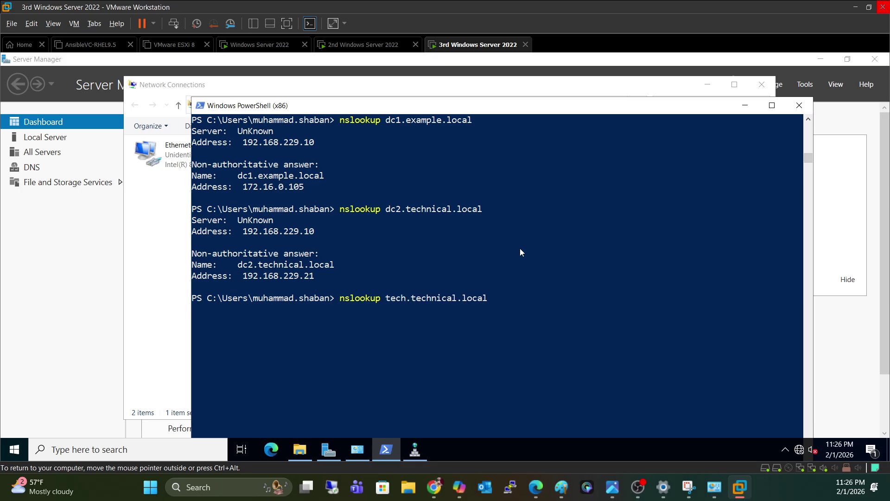
{"action": "type", "text": "2"}
{"action": "key", "text": "Return"}
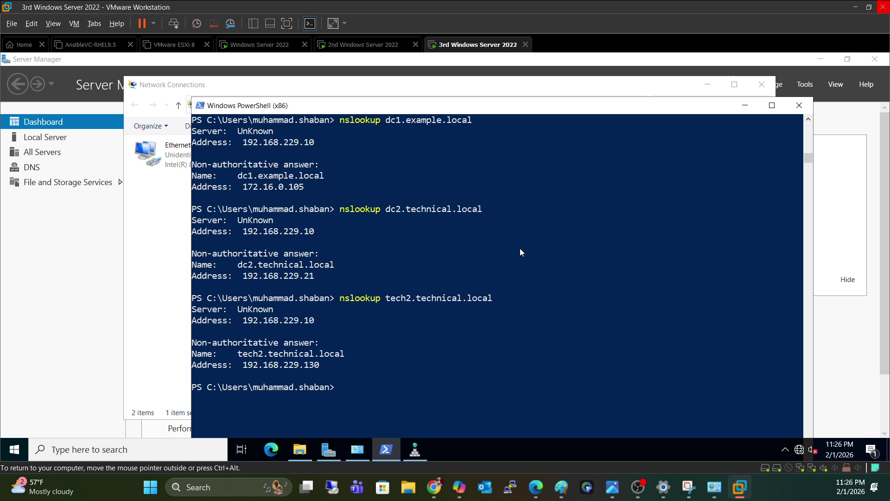
Recall the previous nslookup command and remove its host name, leaving only nslookup on the prompt
{"action": "key", "text": "Up"}
{"action": "key", "text": "BackSpace"}
{"action": "key", "text": "BackSpace"}
{"action": "key", "text": "BackSpace"}
{"action": "key", "text": "BackSpace"}
{"action": "key", "text": "BackSpace"}
{"action": "key", "text": "BackSpace"}
{"action": "key", "text": "BackSpace"}
{"action": "key", "text": "BackSpace"}
{"action": "key", "text": "BackSpace"}
{"action": "key", "text": "BackSpace"}
{"action": "key", "text": "BackSpace"}
{"action": "key", "text": "BackSpace"}
{"action": "key", "text": "BackSpace"}
{"action": "key", "text": "BackSpace"}
{"action": "key", "text": "BackSpace"}
{"action": "key", "text": "BackSpace"}
{"action": "key", "text": "BackSpace"}
{"action": "key", "text": "BackSpace"}
{"action": "key", "text": "BackSpace"}
{"action": "key", "text": "BackSpace"}
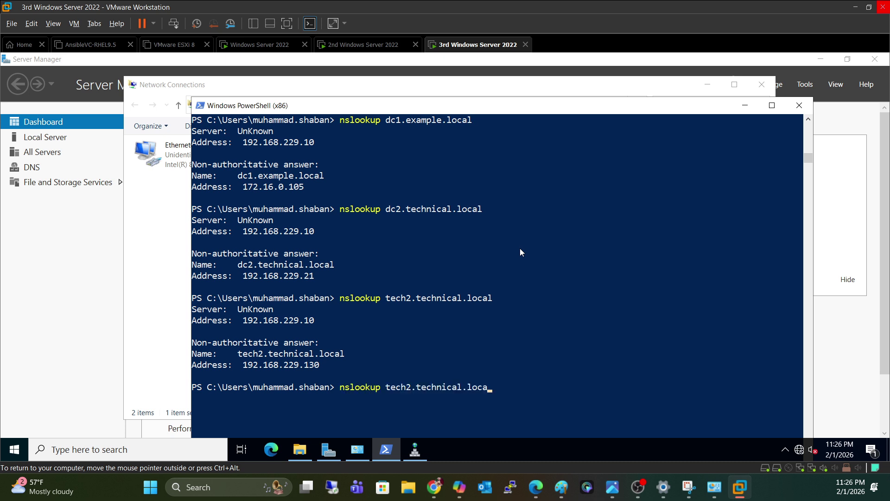
{"action": "key", "text": "BackSpace"}
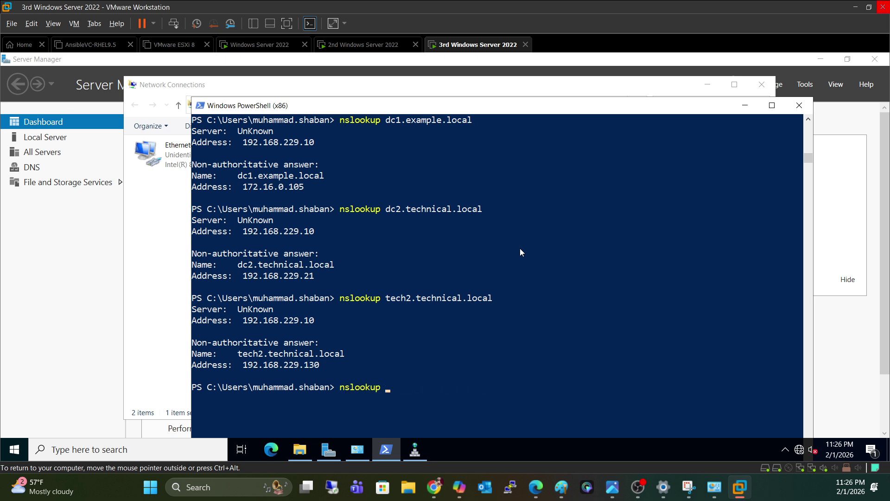
Inspect the records of the 0.16.172 and 229.168.192 reverse stub zones in DNS Manager
{"action": "left_click", "coordinate": [415, 450]}
{"action": "left_click", "coordinate": [338, 200]}
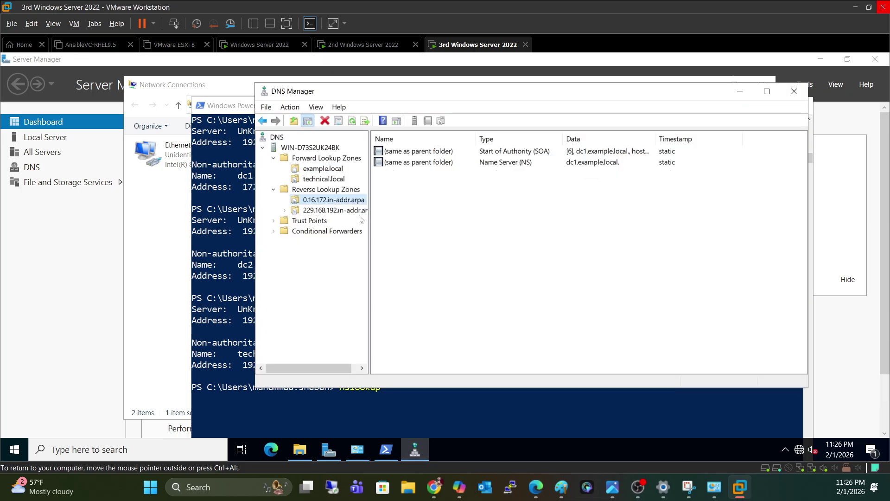
{"action": "left_click", "coordinate": [332, 211]}
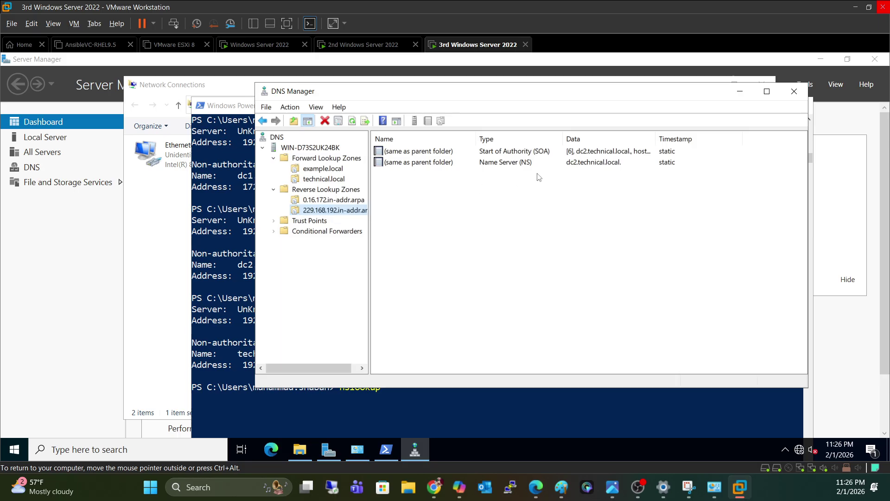
Return to PowerShell and run a reverse lookup with nslookup 192.168.229.130
{"action": "left_click", "coordinate": [521, 406]}
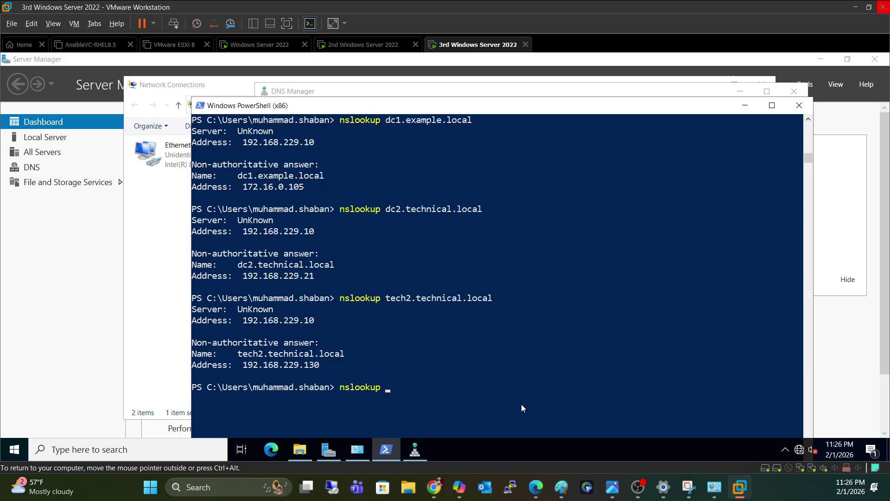
{"action": "type", "text": "nslookup 192.168.229.130"}
{"action": "key", "text": "Return"}
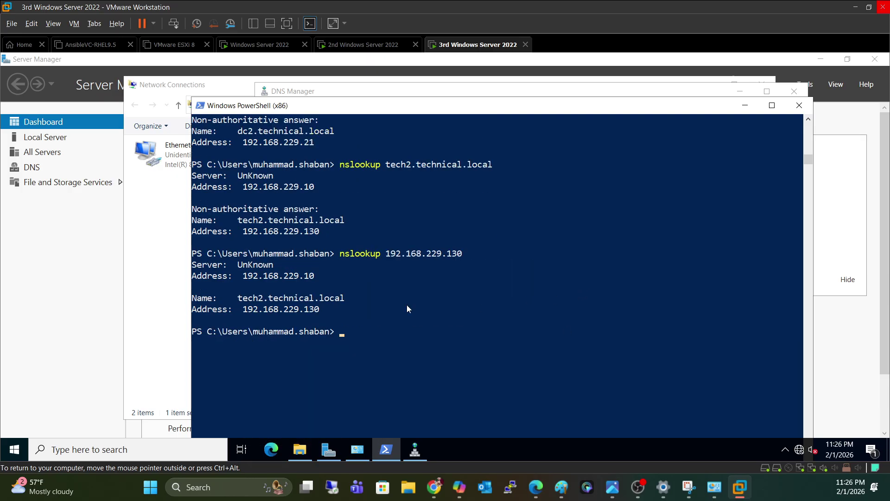
{"action": "left_click", "coordinate": [209, 299]}
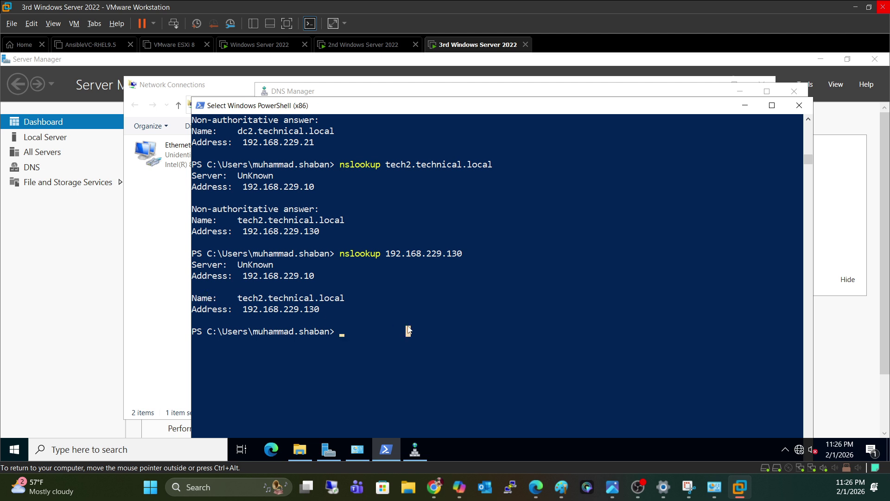
Replace the address in the previous command to run the reverse lookup nslookup 172.16.0.120
{"action": "key", "text": "Up"}
{"action": "key", "text": "BackSpace"}
{"action": "key", "text": "BackSpace"}
{"action": "key", "text": "BackSpace"}
{"action": "key", "text": "BackSpace"}
{"action": "key", "text": "BackSpace"}
{"action": "key", "text": "BackSpace"}
{"action": "key", "text": "BackSpace"}
{"action": "key", "text": "BackSpace"}
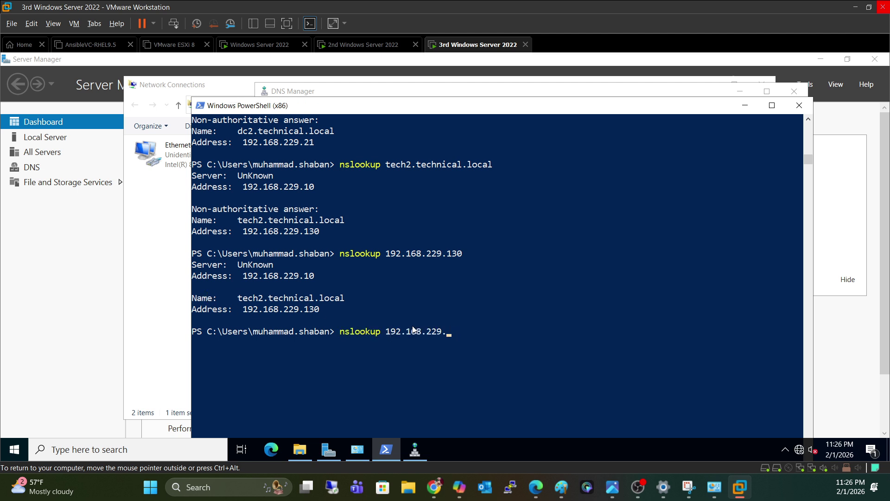
{"action": "key", "text": "BackSpace"}
{"action": "key", "text": "BackSpace"}
{"action": "key", "text": "BackSpace"}
{"action": "type", "text": "172.16."}
{"action": "type", "text": "0.120"}
{"action": "key", "text": "Return"}
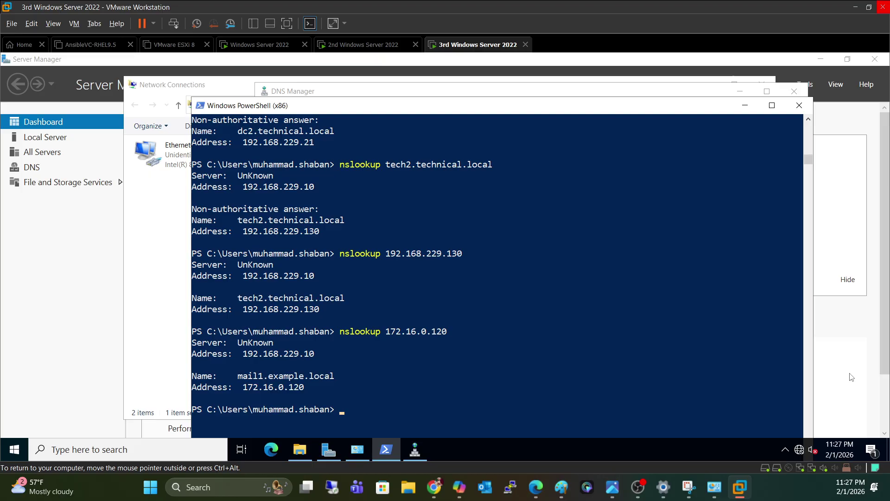
Switch to the first Windows Server 2022 virtual machine and bring up its DNS Manager
{"action": "left_click", "coordinate": [414, 450]}
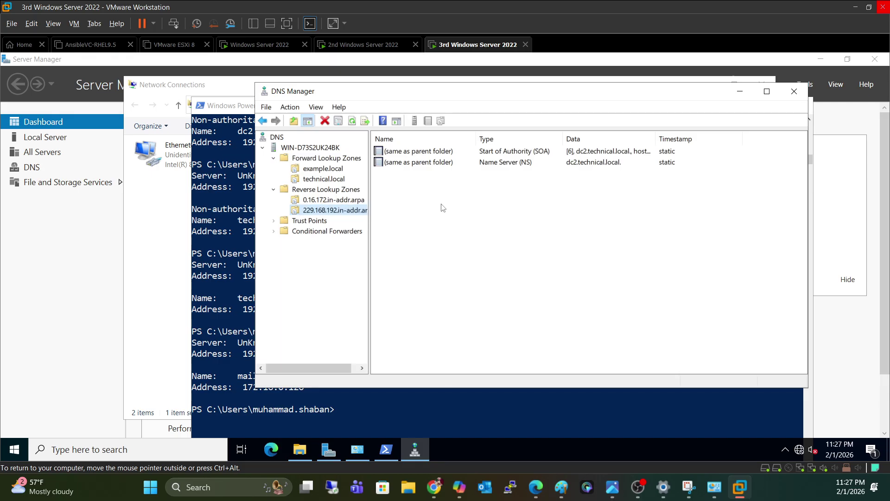
{"action": "left_click", "coordinate": [251, 49]}
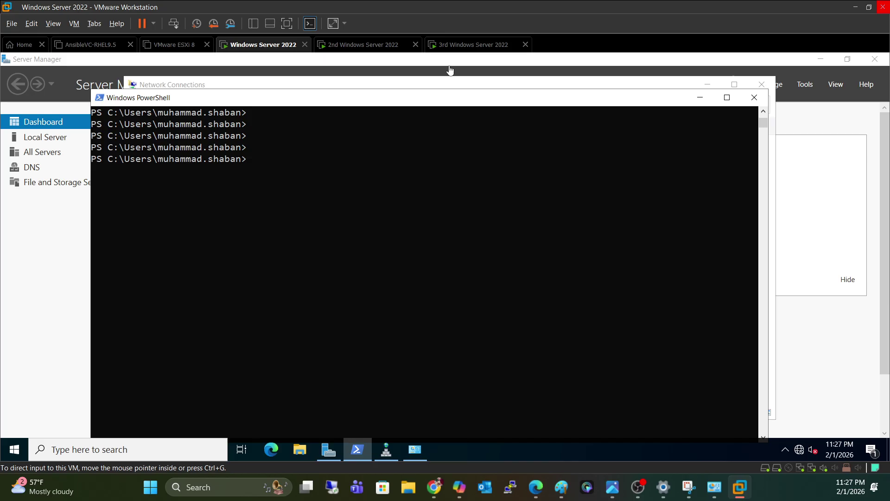
{"action": "left_click", "coordinate": [386, 450]}
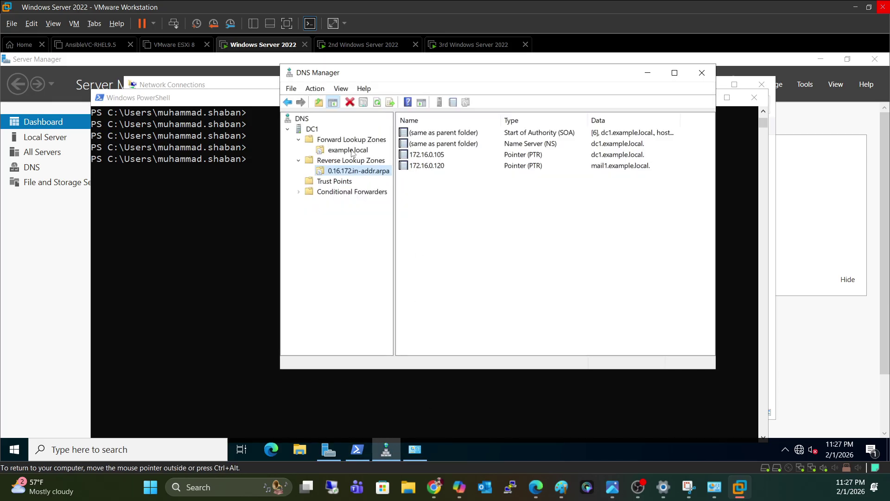
Try to add a host record named vpn with address 172.16.0.151 to the example.local forward zone
{"action": "left_click", "coordinate": [364, 151]}
{"action": "right_click", "coordinate": [370, 153]}
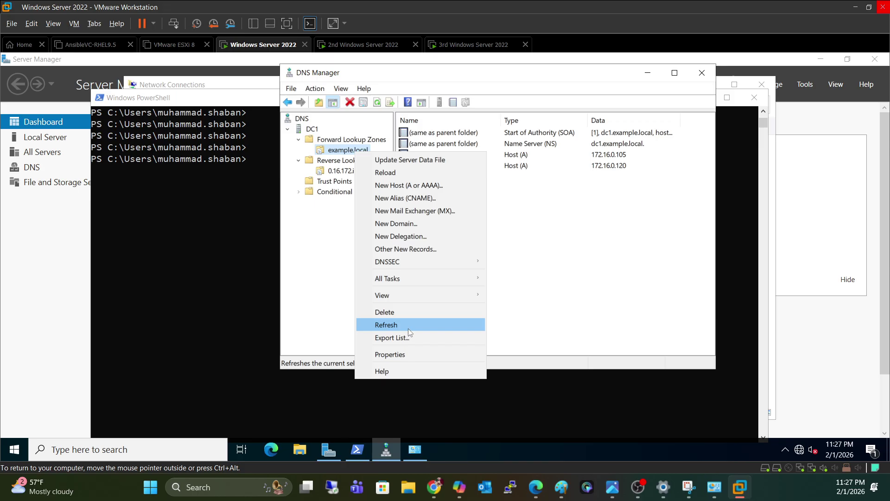
{"action": "left_click", "coordinate": [408, 185]}
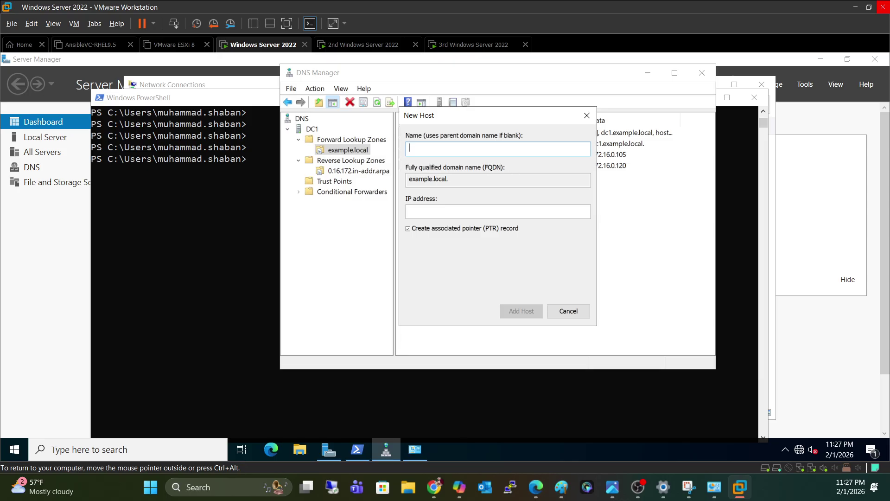
{"action": "type", "text": "vpn"}
{"action": "key", "text": "Tab"}
{"action": "type", "text": "172.16"}
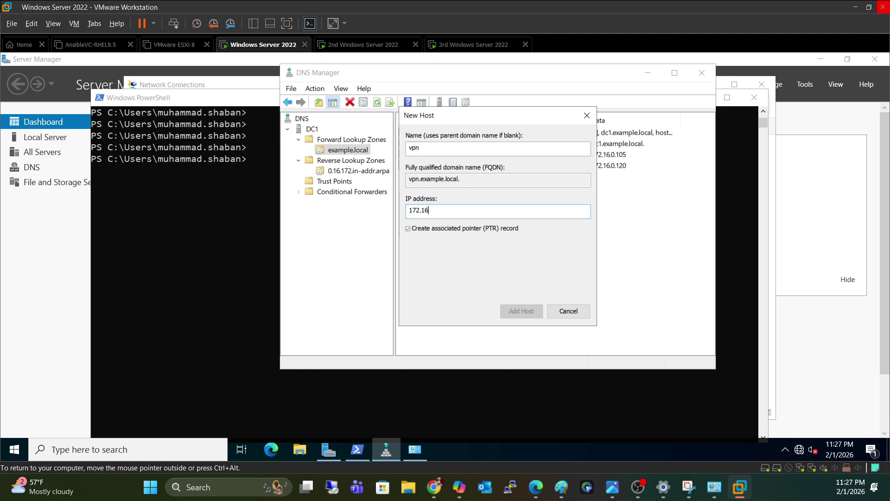
{"action": "type", "text": ".0.1"}
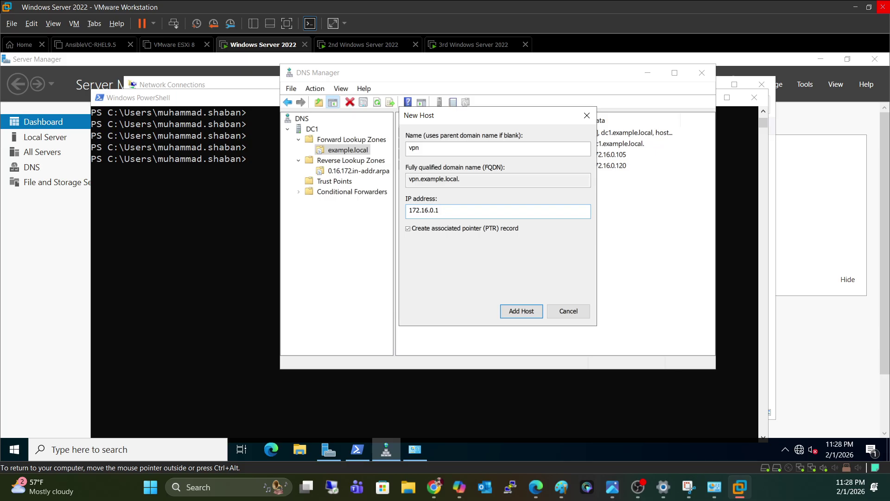
{"action": "type", "text": "51"}
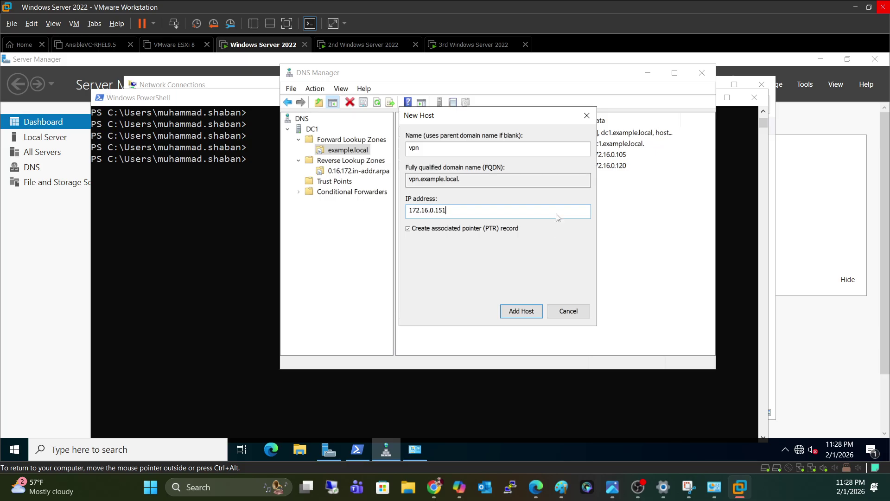
{"action": "left_click", "coordinate": [524, 311]}
{"action": "left_click", "coordinate": [540, 325]}
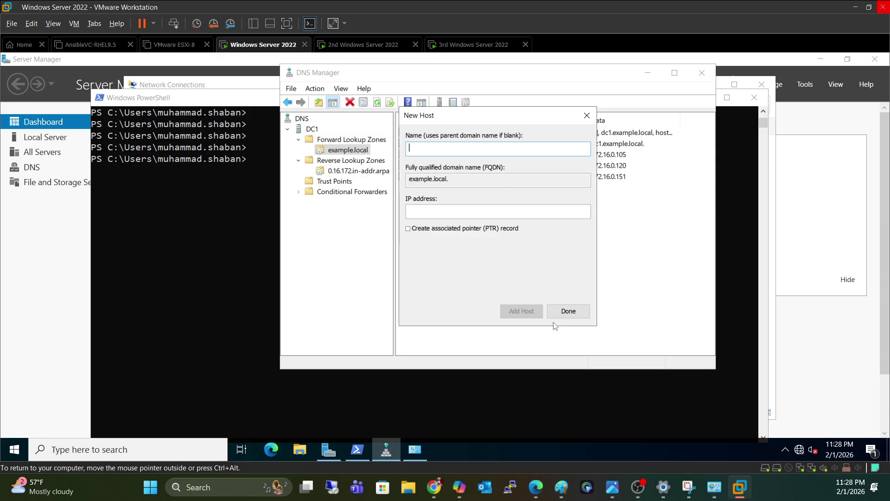
{"action": "left_click", "coordinate": [571, 315]}
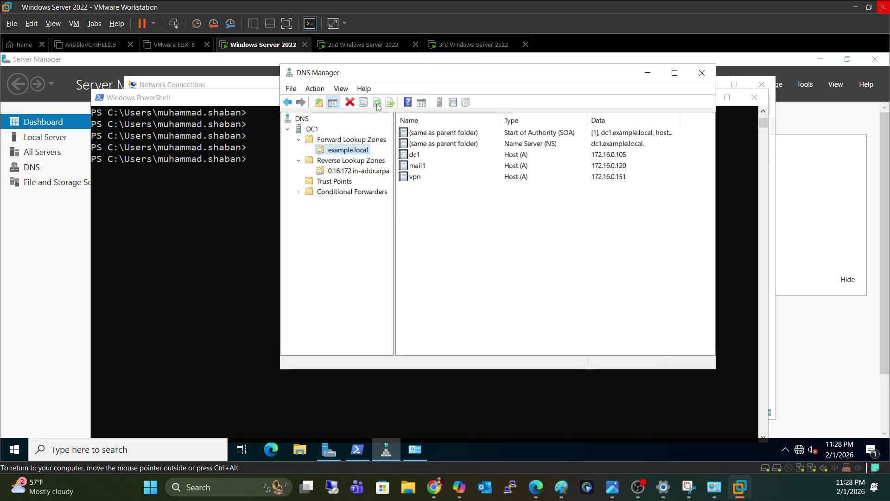
Check the vpn host record and look for its pointer record in the 0.16.172.in-addr.arpa reverse zone
{"action": "left_click", "coordinate": [429, 179]}
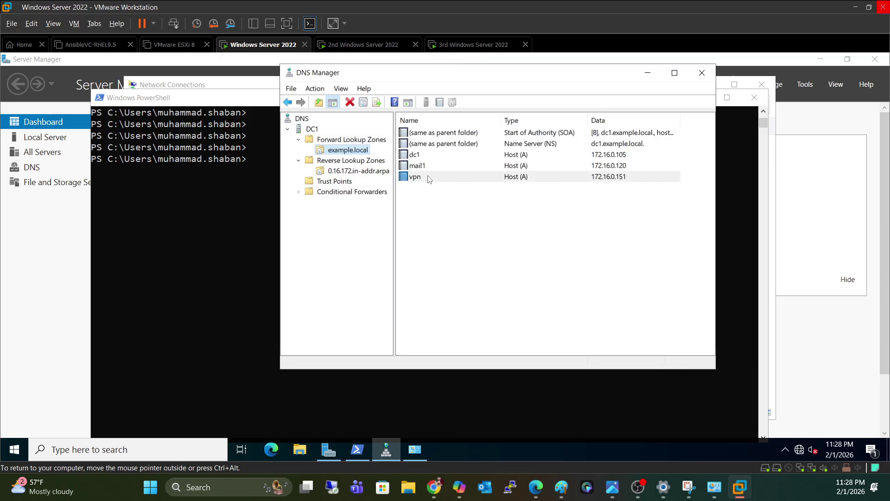
{"action": "left_click", "coordinate": [368, 172]}
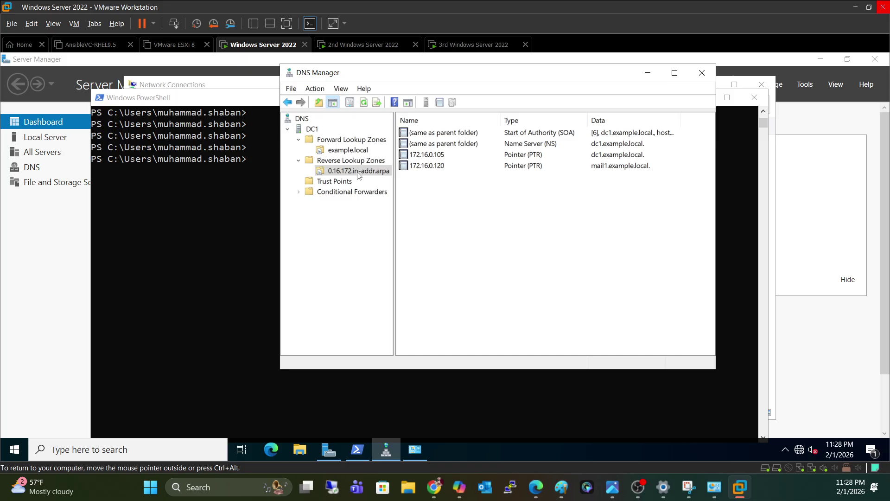
{"action": "left_click", "coordinate": [358, 172]}
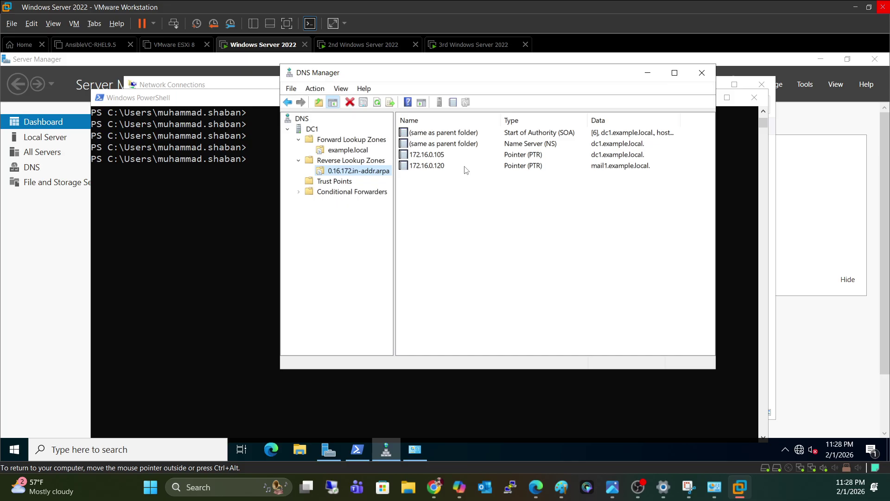
Delete the vpn host record from the example.local forward zone and confirm the deletion
{"action": "left_click", "coordinate": [354, 151]}
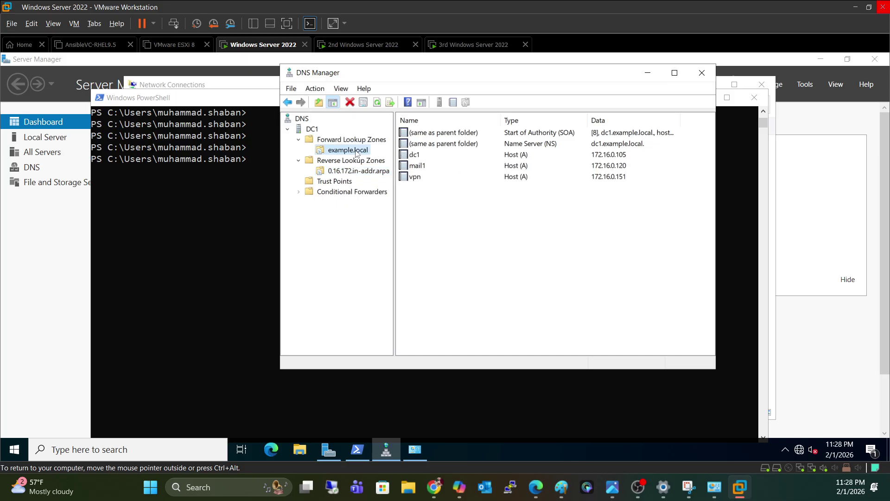
{"action": "left_click", "coordinate": [438, 180]}
{"action": "right_click", "coordinate": [435, 180]}
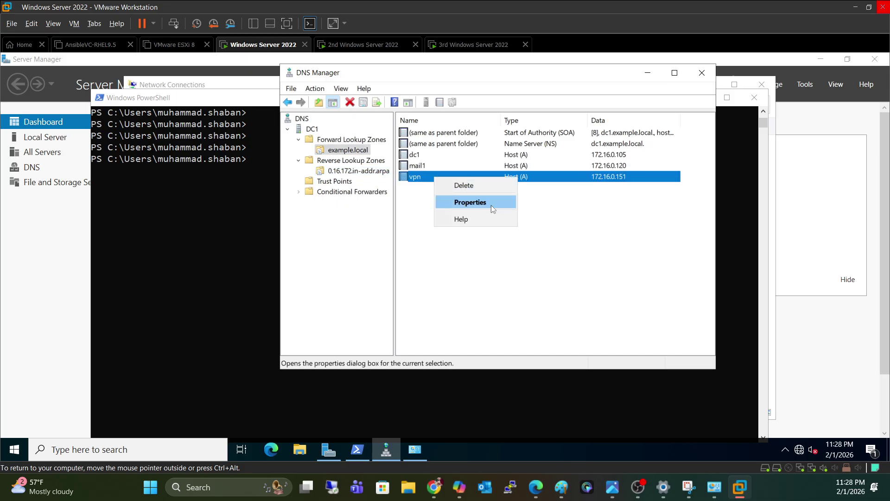
{"action": "left_click", "coordinate": [463, 186]}
{"action": "left_click", "coordinate": [473, 325]}
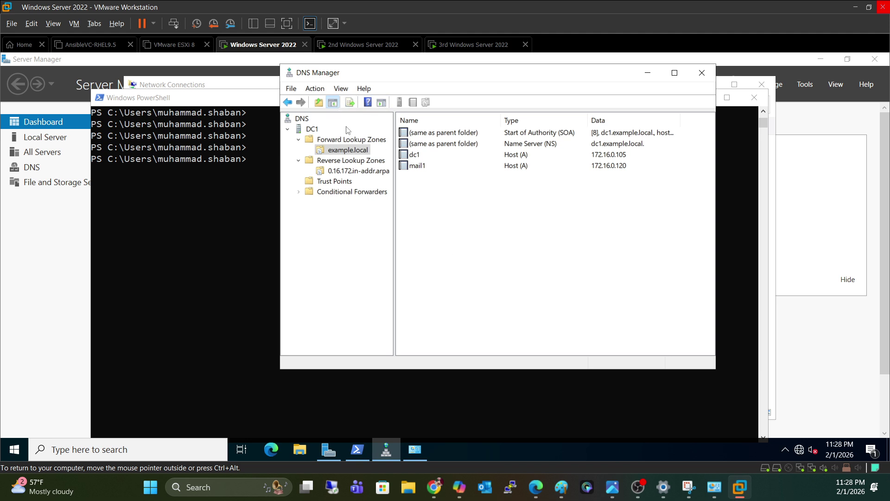
Add a host record vpn with address 172.16.0.151 to example.local, with the associated pointer (PTR) record enabled
{"action": "right_click", "coordinate": [358, 153]}
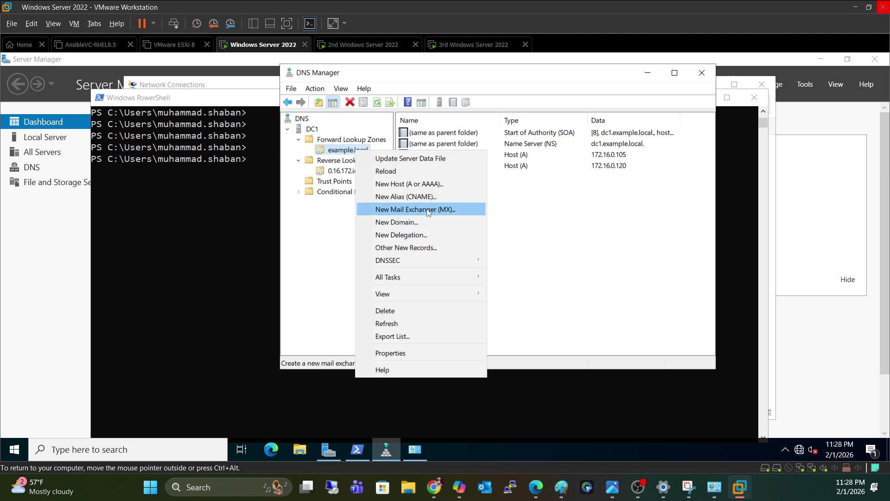
{"action": "left_click", "coordinate": [432, 184]}
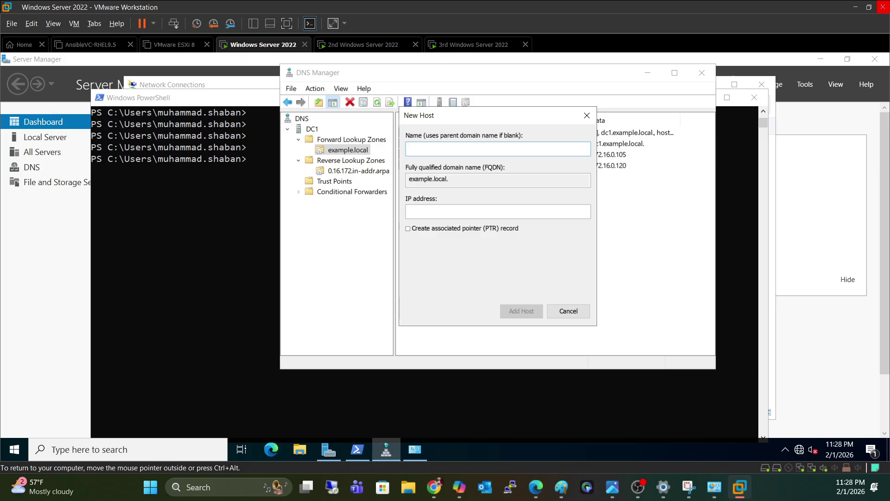
{"action": "type", "text": "vpn"}
{"action": "left_click", "coordinate": [475, 209]}
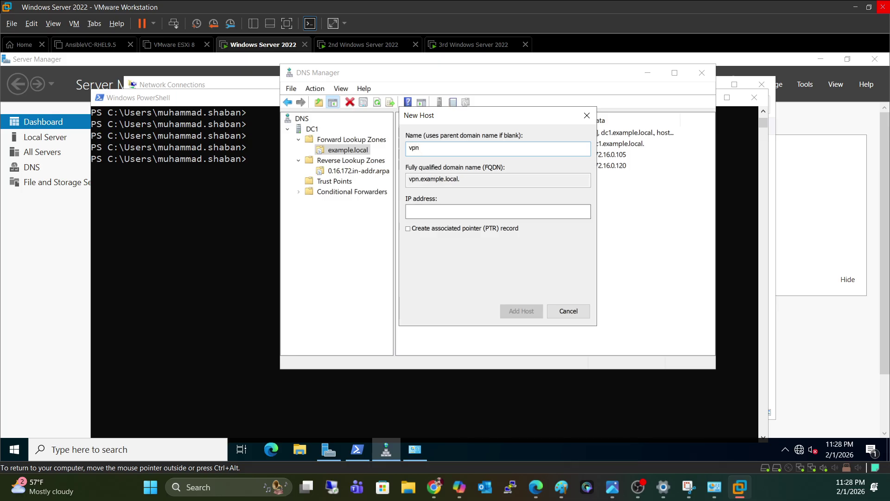
{"action": "type", "text": "172"}
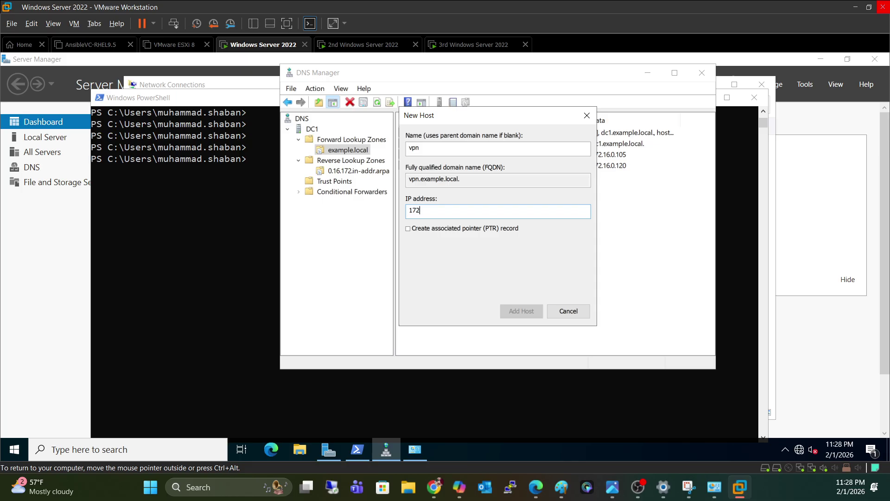
{"action": "type", "text": ".16.0.1"}
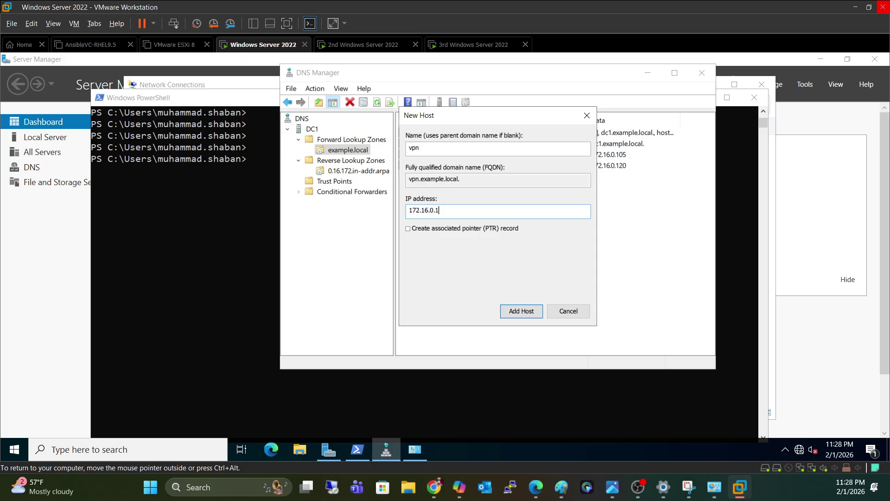
{"action": "type", "text": "51"}
{"action": "left_click", "coordinate": [478, 230]}
{"action": "left_click", "coordinate": [516, 309]}
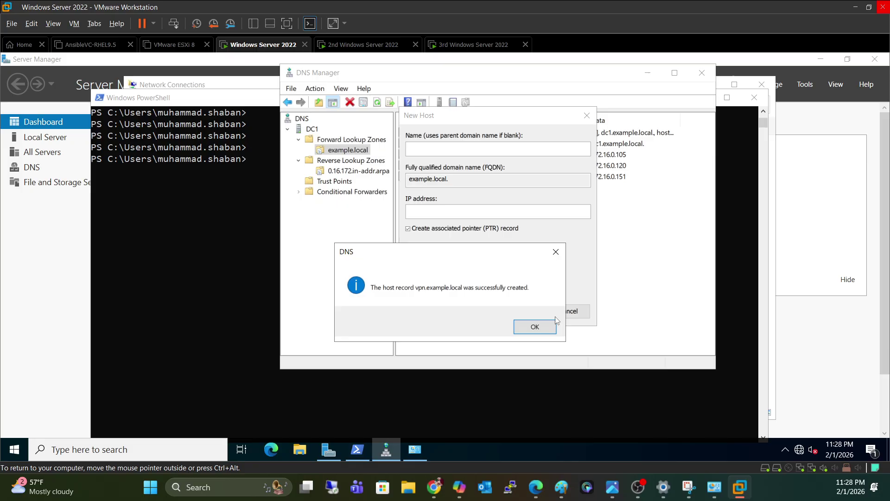
{"action": "left_click", "coordinate": [555, 324]}
{"action": "left_click", "coordinate": [579, 315]}
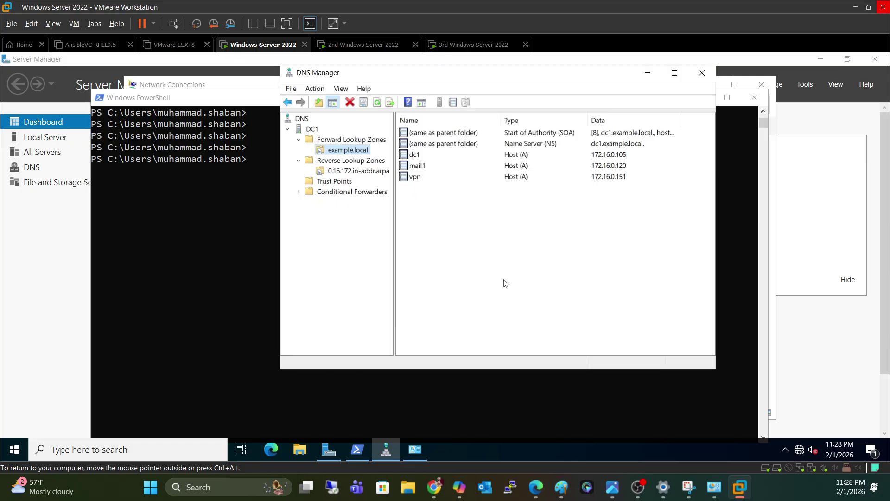
Refresh the example.local and 0.16.172.in-addr.arpa zones and select the 172.16.0.151 pointer record
{"action": "left_click", "coordinate": [378, 104]}
{"action": "key", "text": "Down"}
{"action": "key", "text": "Down"}
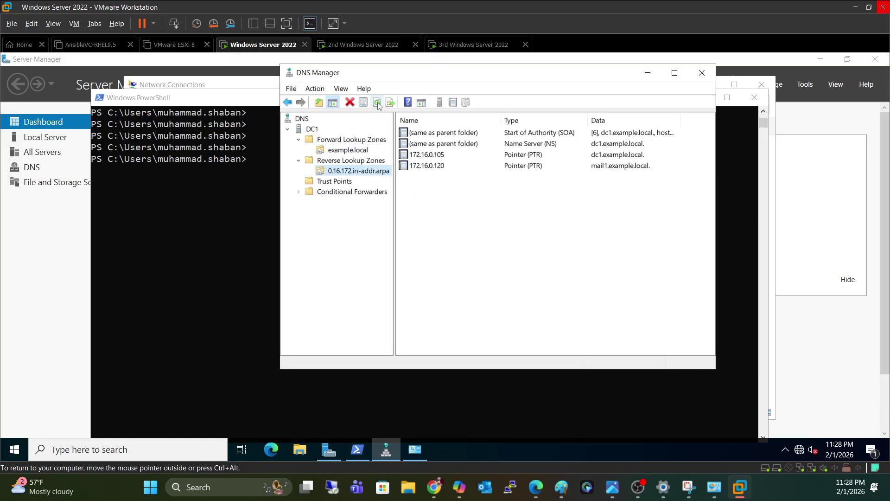
{"action": "left_click", "coordinate": [378, 103]}
{"action": "left_click", "coordinate": [461, 178]}
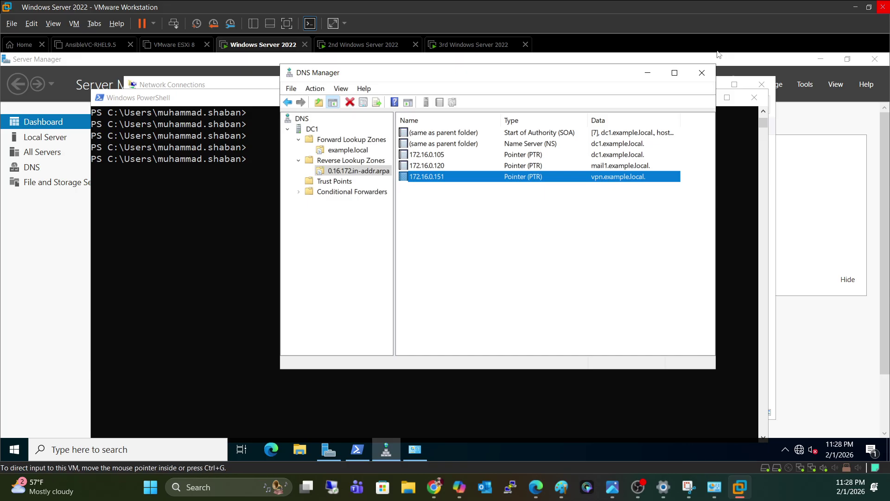
On the third Windows Server 2022 VM, clear the PowerShell window and run nslookup for 172.16.0.151
{"action": "left_click", "coordinate": [497, 48]}
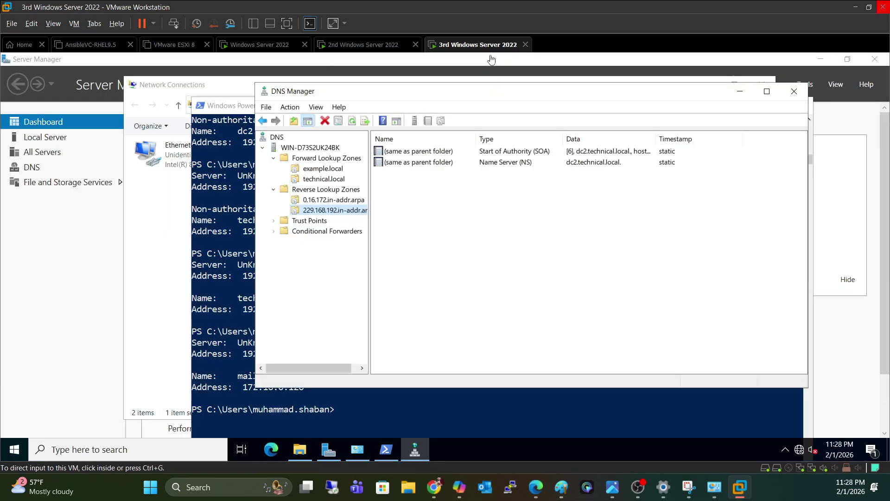
{"action": "left_click", "coordinate": [530, 405]}
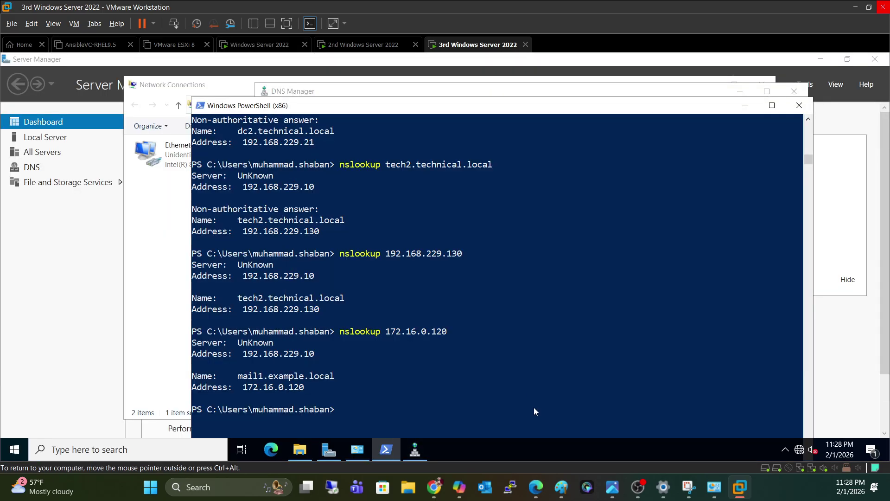
{"action": "key", "text": "ctrl+l"}
{"action": "key", "text": "Return"}
{"action": "key", "text": "Return"}
{"action": "key", "text": "Return"}
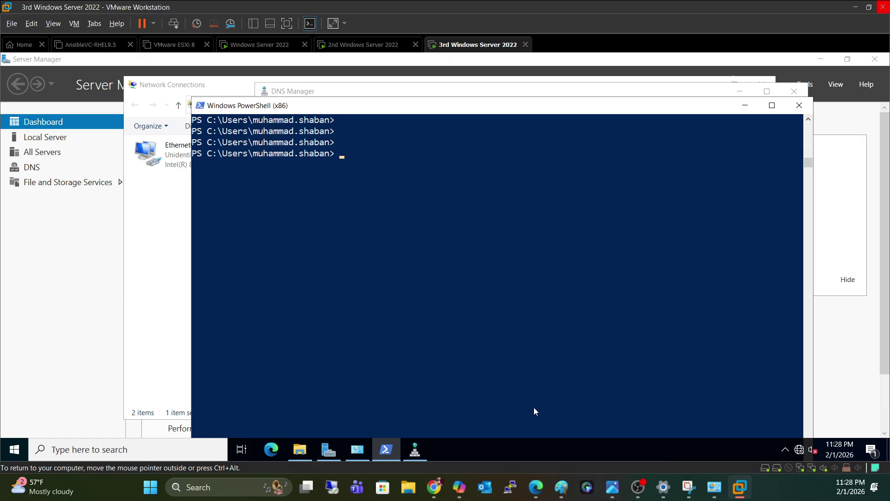
{"action": "type", "text": "nslookup 172.16.0.120"}
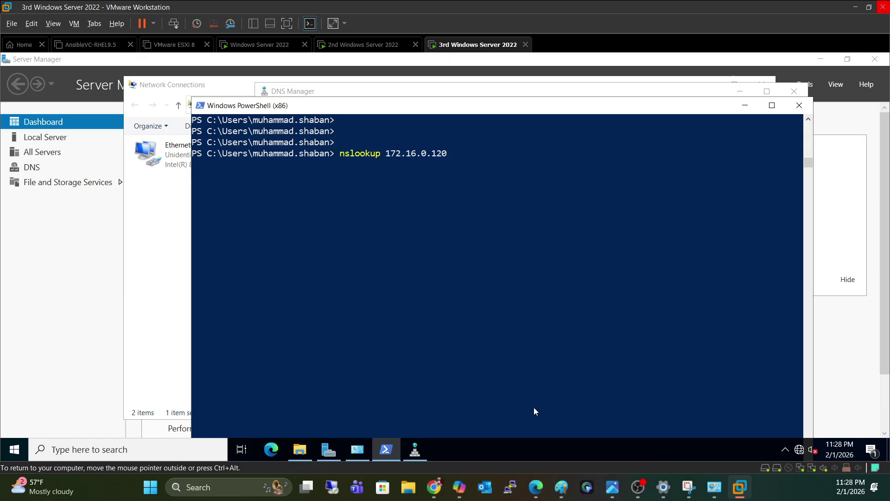
{"action": "key", "text": "BackSpace"}
{"action": "key", "text": "BackSpace"}
{"action": "type", "text": "51"}
{"action": "key", "text": "Return"}
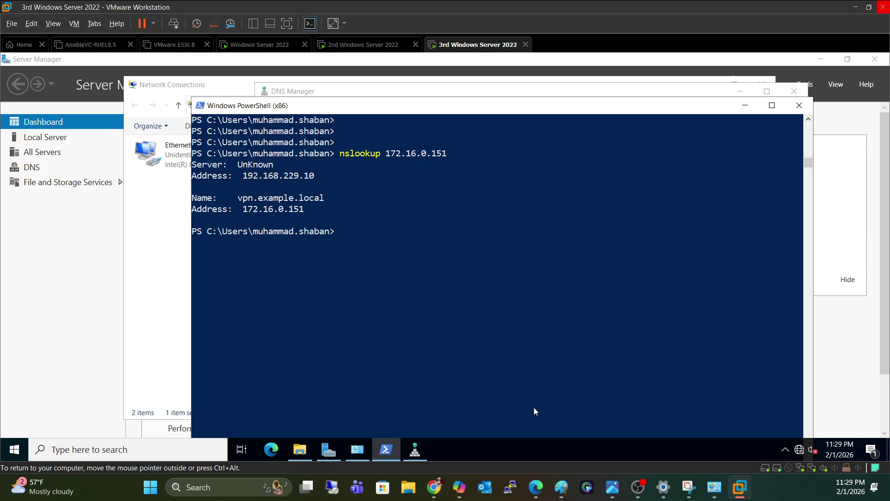
{"action": "left_click_drag", "start_coordinate": [206, 197], "coordinate": [321, 212]}
{"action": "right_click", "coordinate": [320, 211]}
{"action": "left_click", "coordinate": [442, 263]}
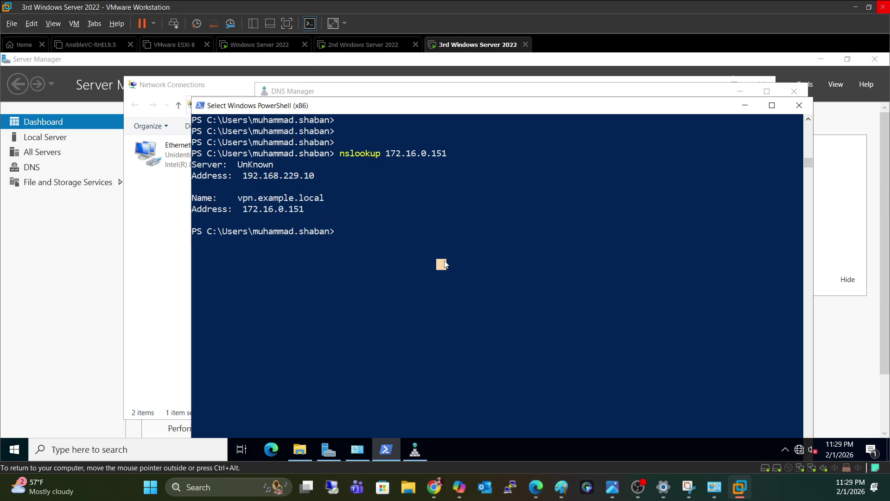
Run nslookup for vpn.example.local, highlight the server name in the answer, and minimize PowerShell
{"action": "key", "text": "Up"}
{"action": "key", "text": "BackSpace"}
{"action": "key", "text": "BackSpace"}
{"action": "key", "text": "BackSpace"}
{"action": "key", "text": "BackSpace"}
{"action": "key", "text": "BackSpace"}
{"action": "key", "text": "BackSpace"}
{"action": "key", "text": "BackSpace"}
{"action": "key", "text": "BackSpace"}
{"action": "key", "text": "BackSpace"}
{"action": "key", "text": "BackSpace"}
{"action": "key", "text": "BackSpace"}
{"action": "key", "text": "BackSpace"}
{"action": "key", "text": "BackSpace"}
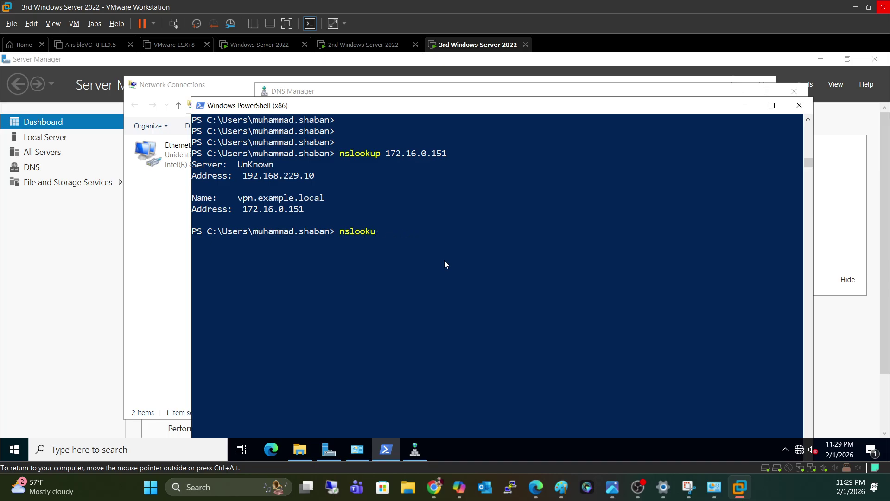
{"action": "type", "text": "p"}
{"action": "double_click", "coordinate": [255, 198]}
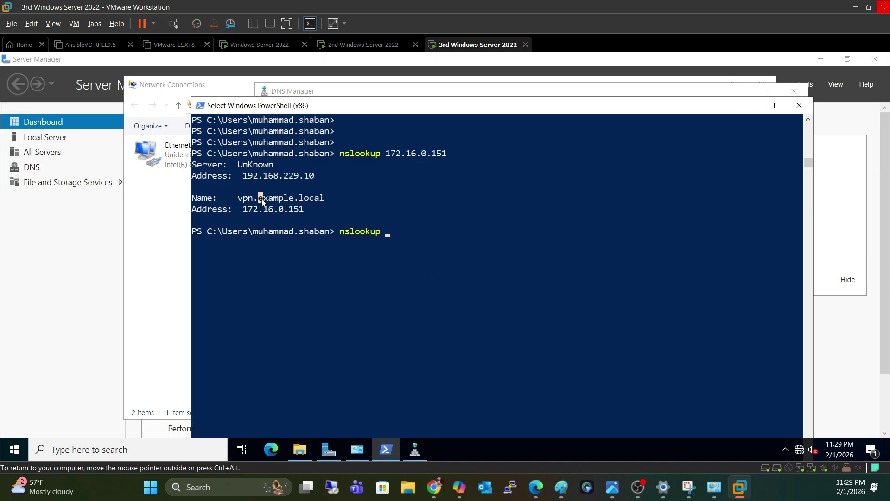
{"action": "right_click", "coordinate": [446, 226]}
{"action": "double_click", "coordinate": [301, 198]}
{"action": "right_click", "coordinate": [300, 199]}
{"action": "right_click", "coordinate": [461, 255]}
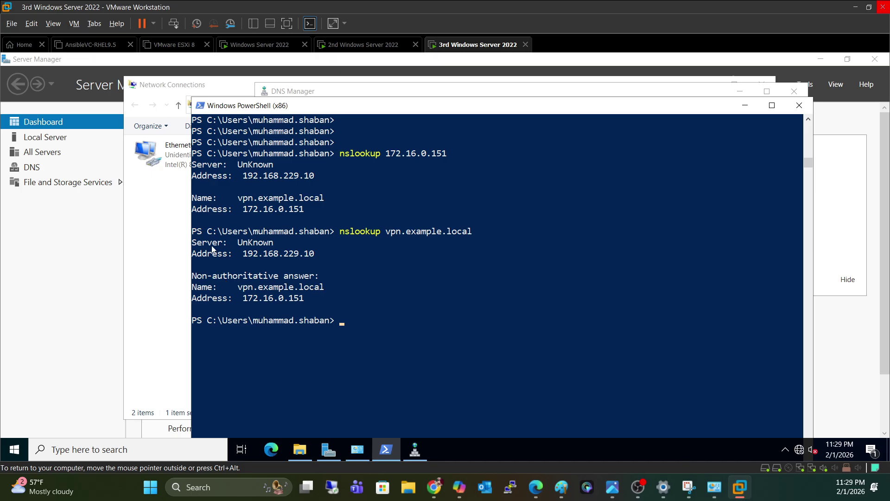
{"action": "left_click_drag", "start_coordinate": [238, 245], "coordinate": [274, 245]}
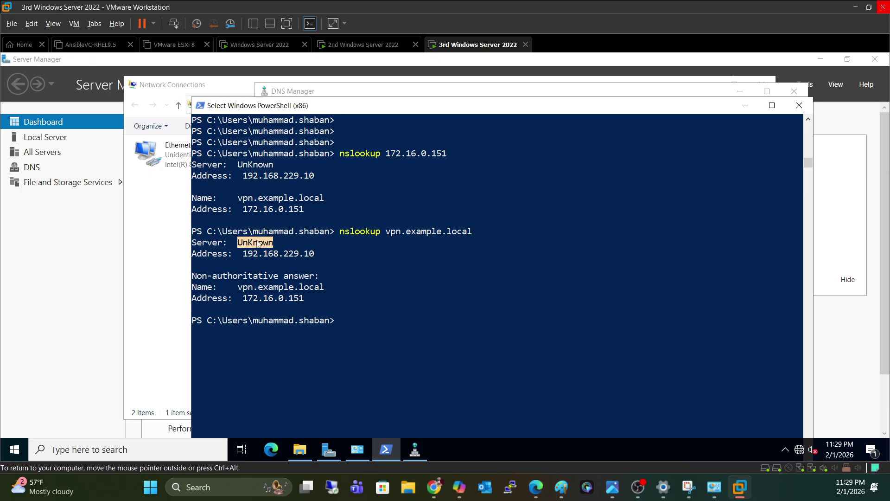
{"action": "left_click", "coordinate": [295, 247]}
{"action": "left_click", "coordinate": [743, 108]}
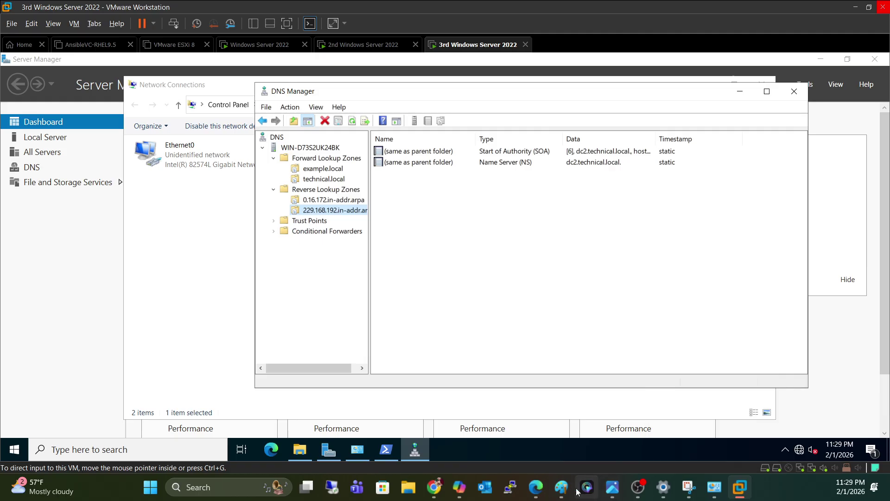
Switch to the stub zone diagram in Paint and draw short green lines inside both stub zone boxes and above the example.local domain
{"action": "mouse_move", "coordinate": [570, 492]}
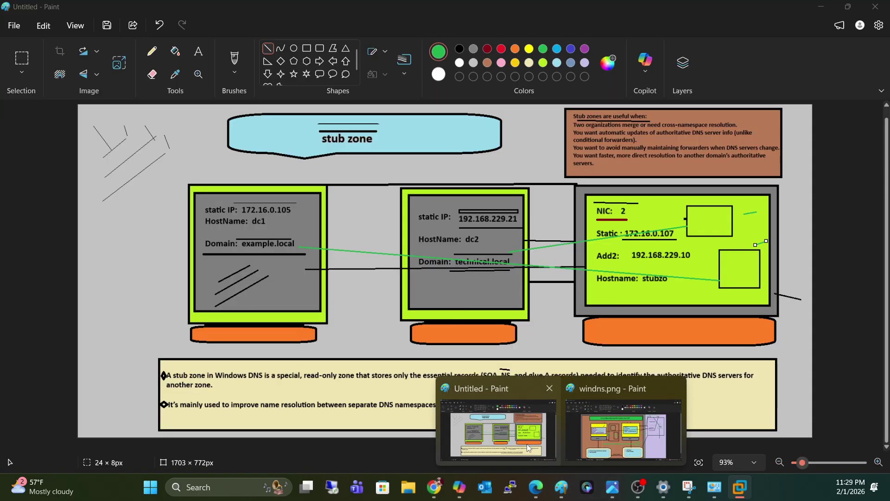
{"action": "left_click", "coordinate": [528, 446]}
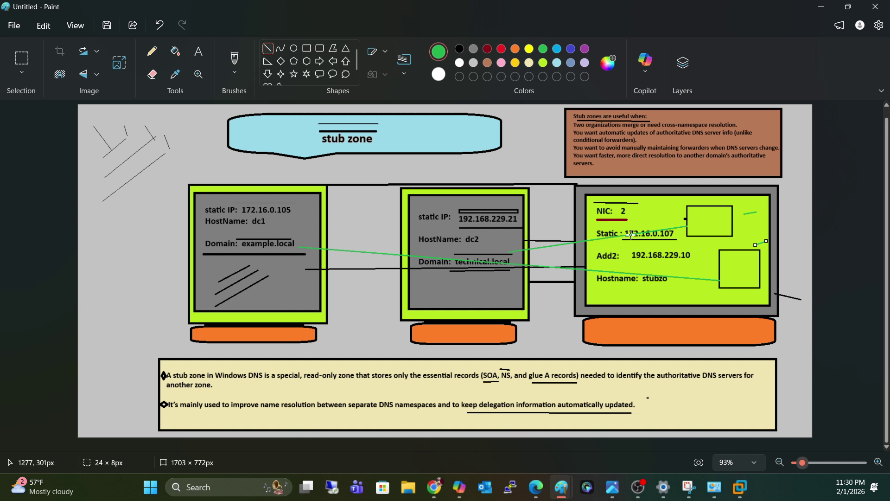
{"action": "mouse_move", "coordinate": [702, 219]}
{"action": "left_mouse_down"}
{"action": "mouse_move", "coordinate": [702, 235]}
{"action": "mouse_move", "coordinate": [718, 228]}
{"action": "left_mouse_up"}
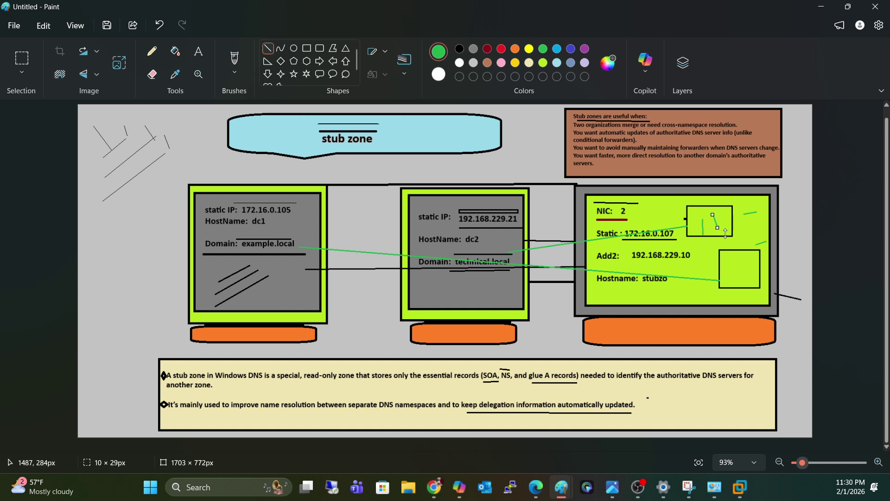
{"action": "left_click_drag", "start_coordinate": [737, 259], "coordinate": [732, 277]}
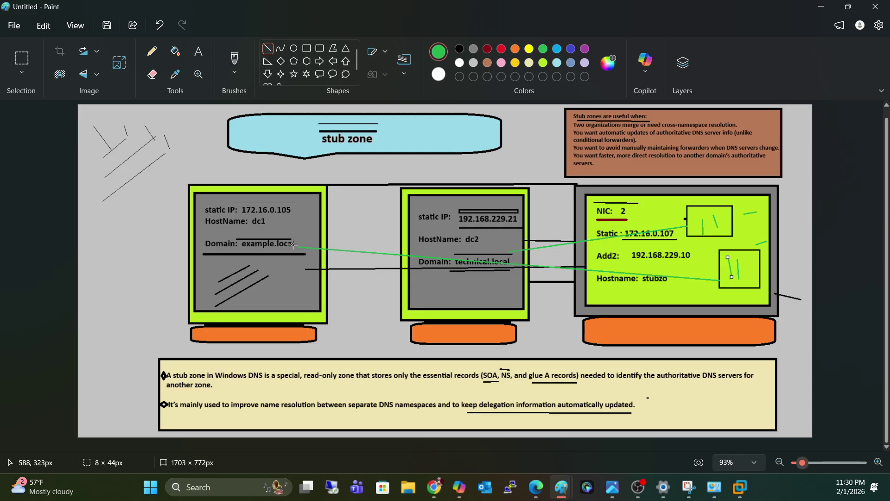
{"action": "mouse_move", "coordinate": [284, 233]}
{"action": "left_mouse_down"}
{"action": "mouse_move", "coordinate": [292, 218]}
{"action": "mouse_move", "coordinate": [308, 218]}
{"action": "left_mouse_up"}
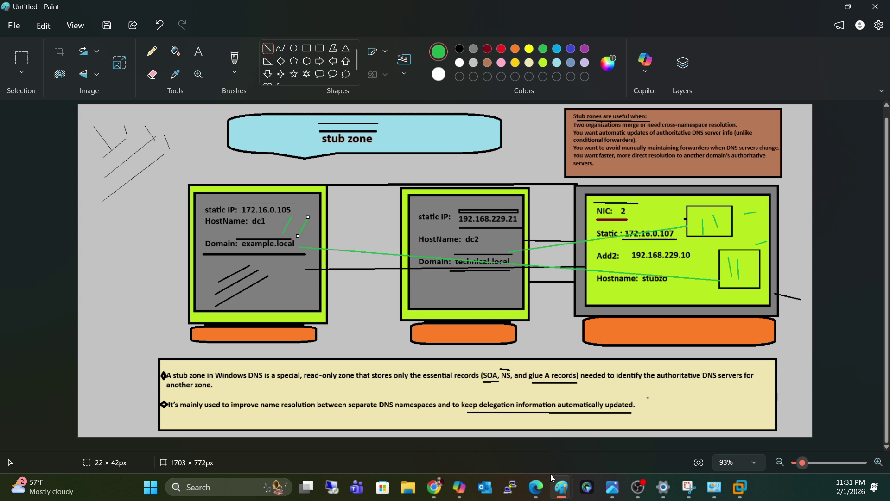
Switch back to VMware Workstation and view the records of the example.local stub zone
{"action": "mouse_move", "coordinate": [558, 486]}
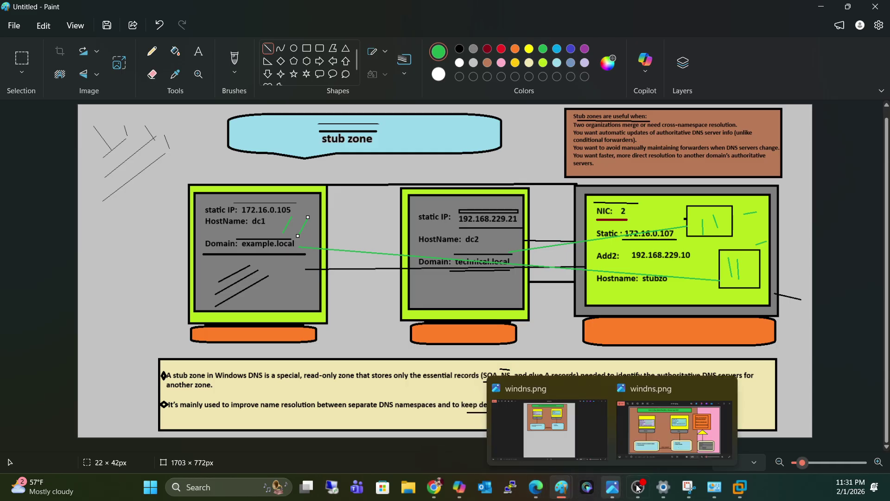
{"action": "mouse_move", "coordinate": [714, 491]}
{"action": "left_click", "coordinate": [740, 486]}
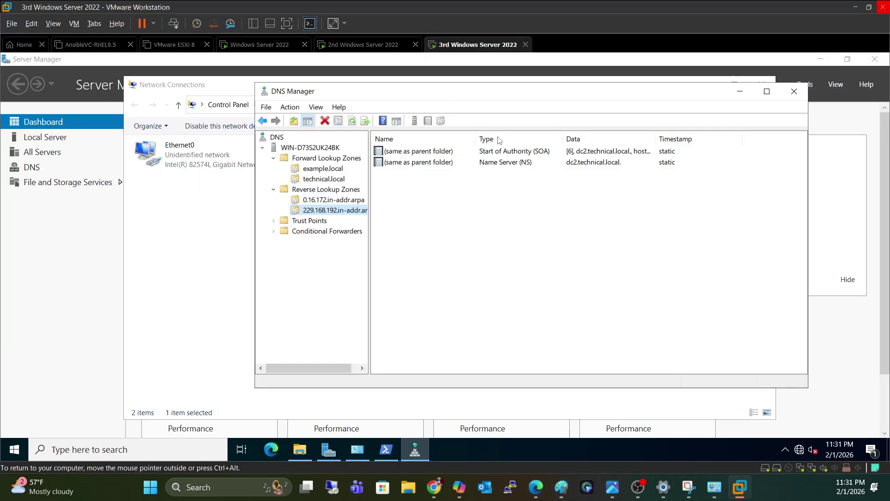
{"action": "left_click", "coordinate": [334, 168]}
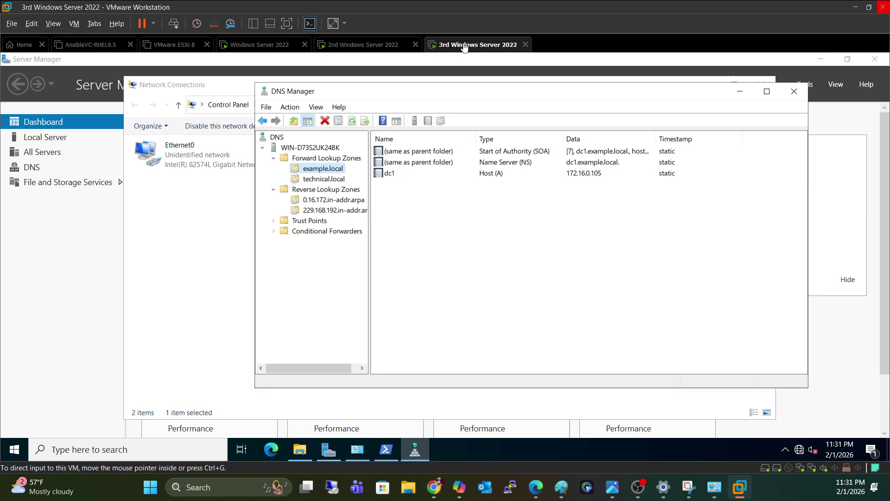
Close and reopen DNS Manager, expand the forward lookup zones, and view the example.local stub zone records
{"action": "left_click", "coordinate": [794, 91]}
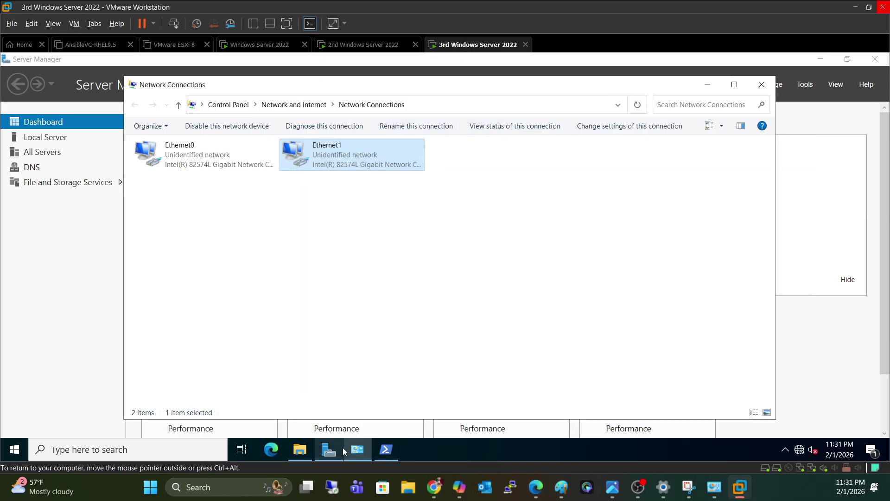
{"action": "left_click", "coordinate": [218, 450]}
{"action": "type", "text": "dnc"}
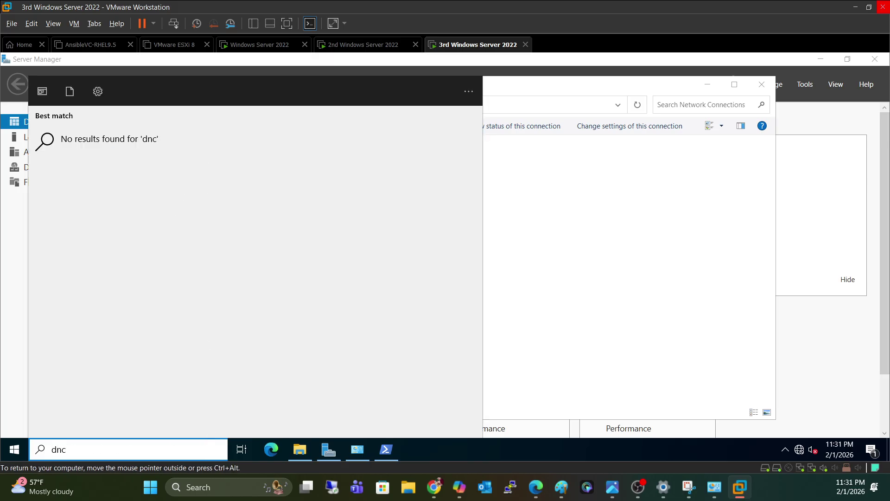
{"action": "key", "text": "BackSpace"}
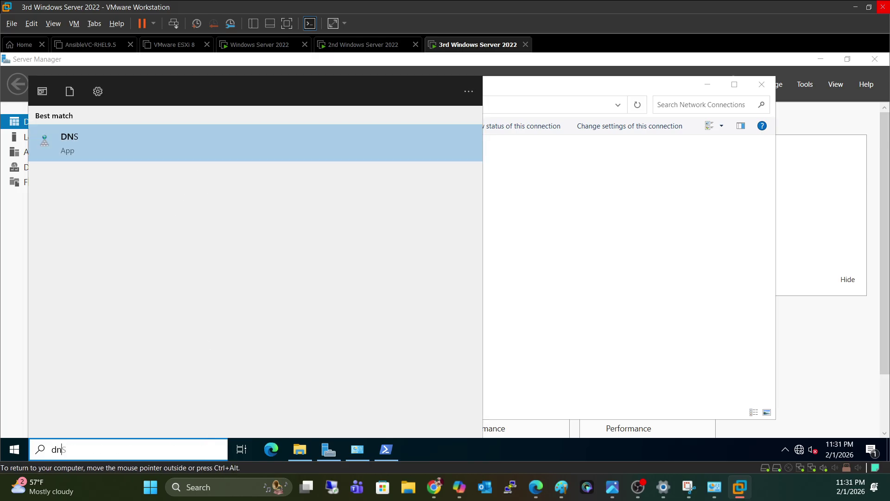
{"action": "left_click", "coordinate": [188, 149]}
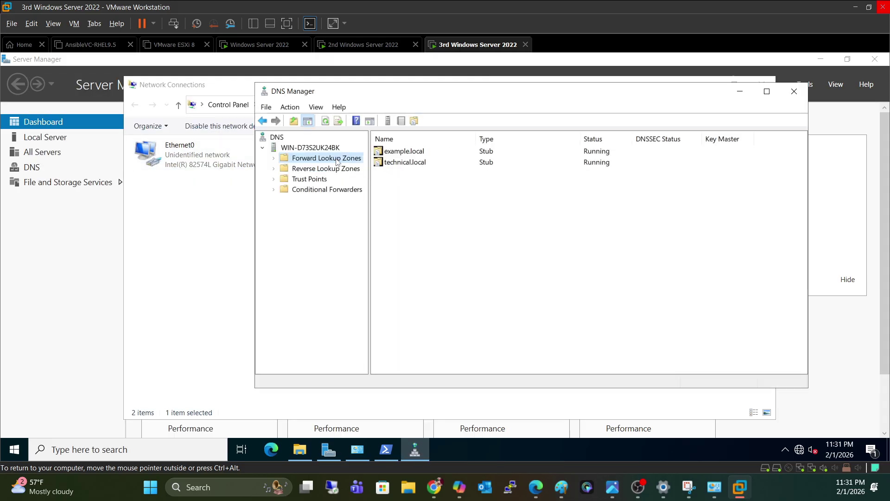
{"action": "double_click", "coordinate": [337, 160]}
{"action": "left_click", "coordinate": [340, 170]}
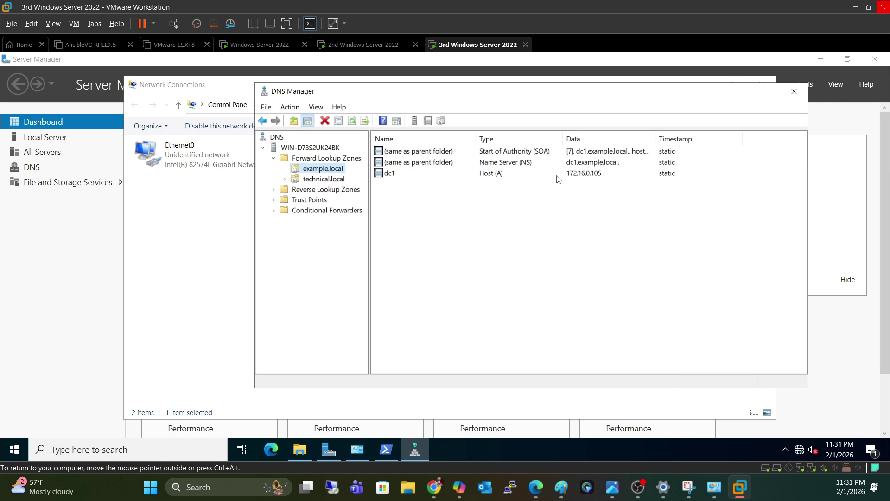
Review the vpn.example.local lookup in PowerShell and minimize the Network Connections window
{"action": "left_click", "coordinate": [387, 449]}
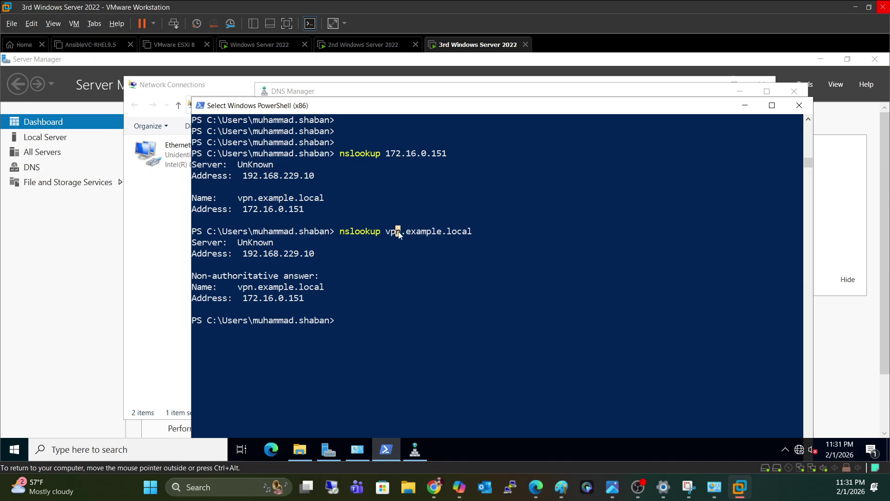
{"action": "left_click_drag", "start_coordinate": [397, 232], "coordinate": [461, 232]}
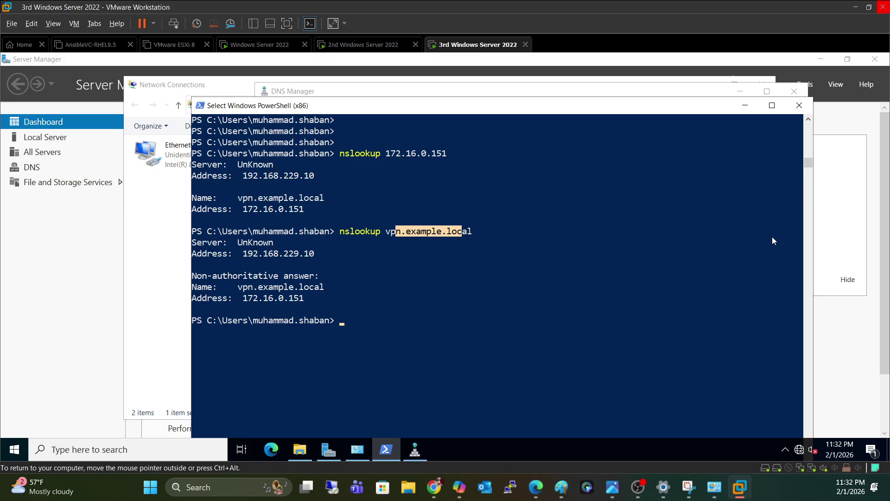
{"action": "left_click", "coordinate": [708, 83]}
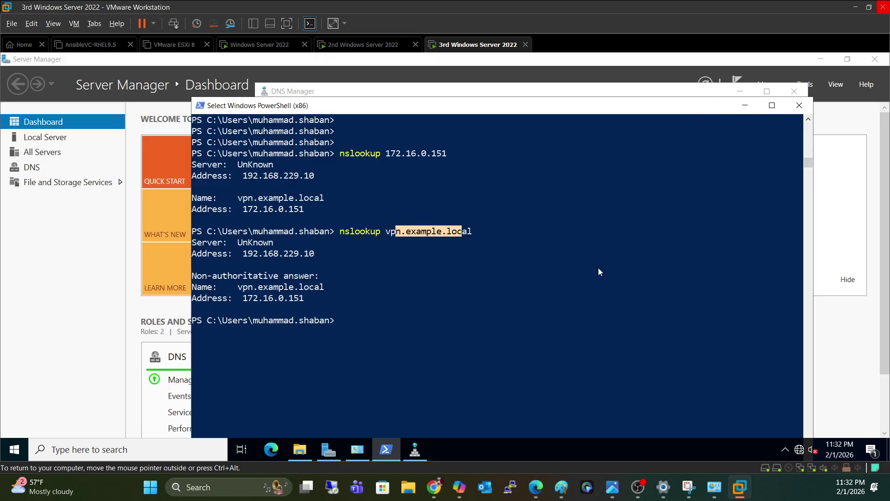
{"action": "left_click", "coordinate": [497, 297]}
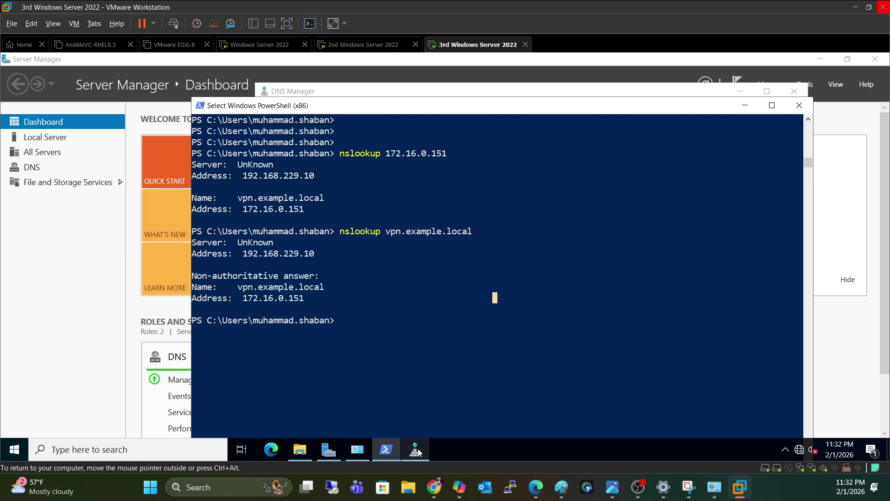
{"action": "left_click", "coordinate": [622, 298]}
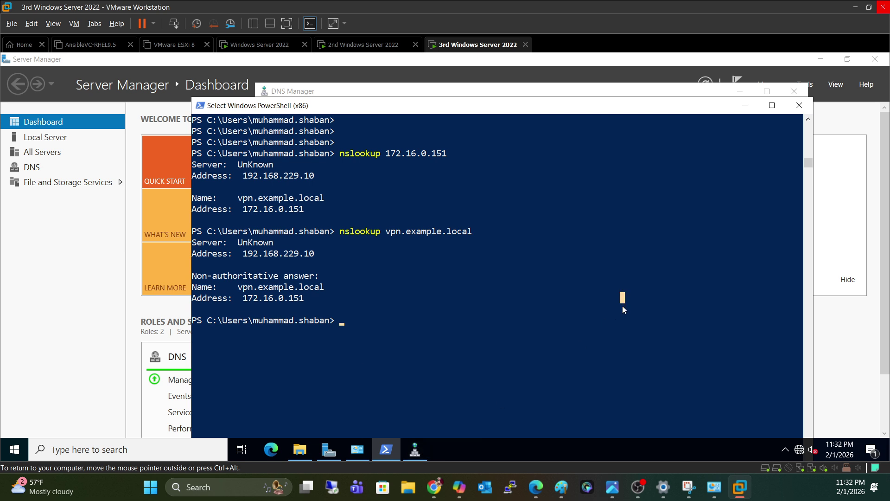